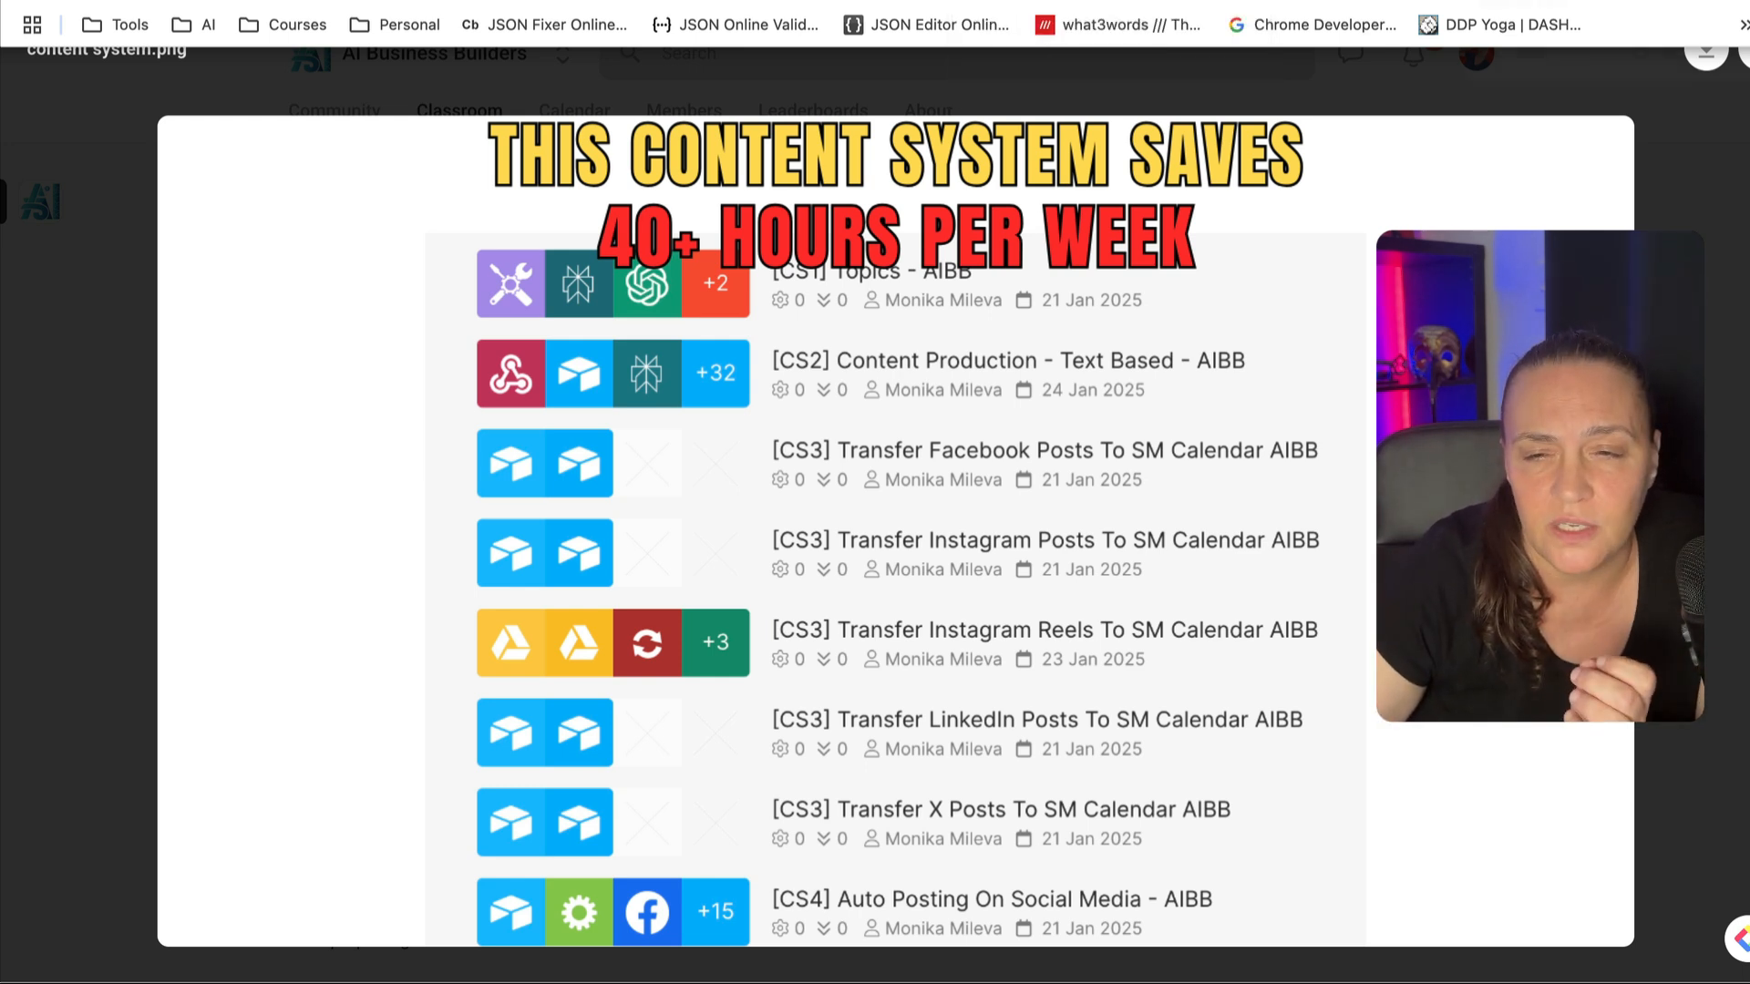
- Switch to the Make scenario that transfers Facebook posts to the SM Calendar and open the Watch FB module's settings
{"action": "left_click", "coordinate": [1522, 2]}
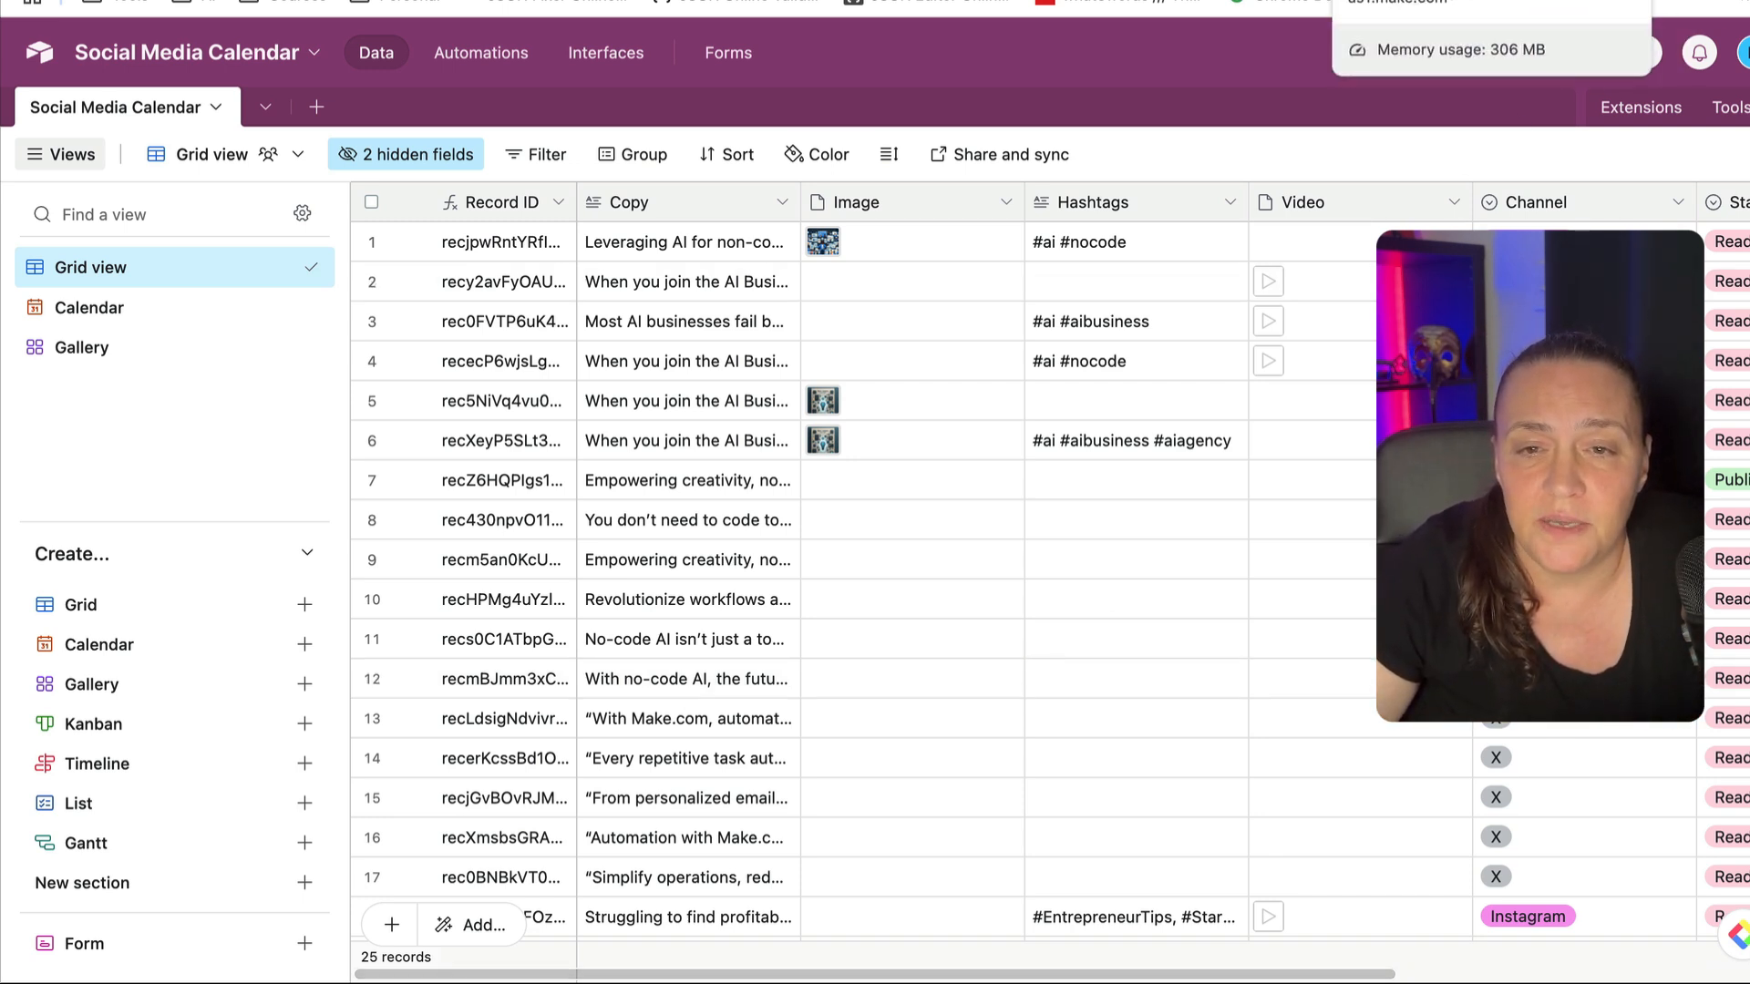
{"action": "left_click", "coordinate": [1310, 1]}
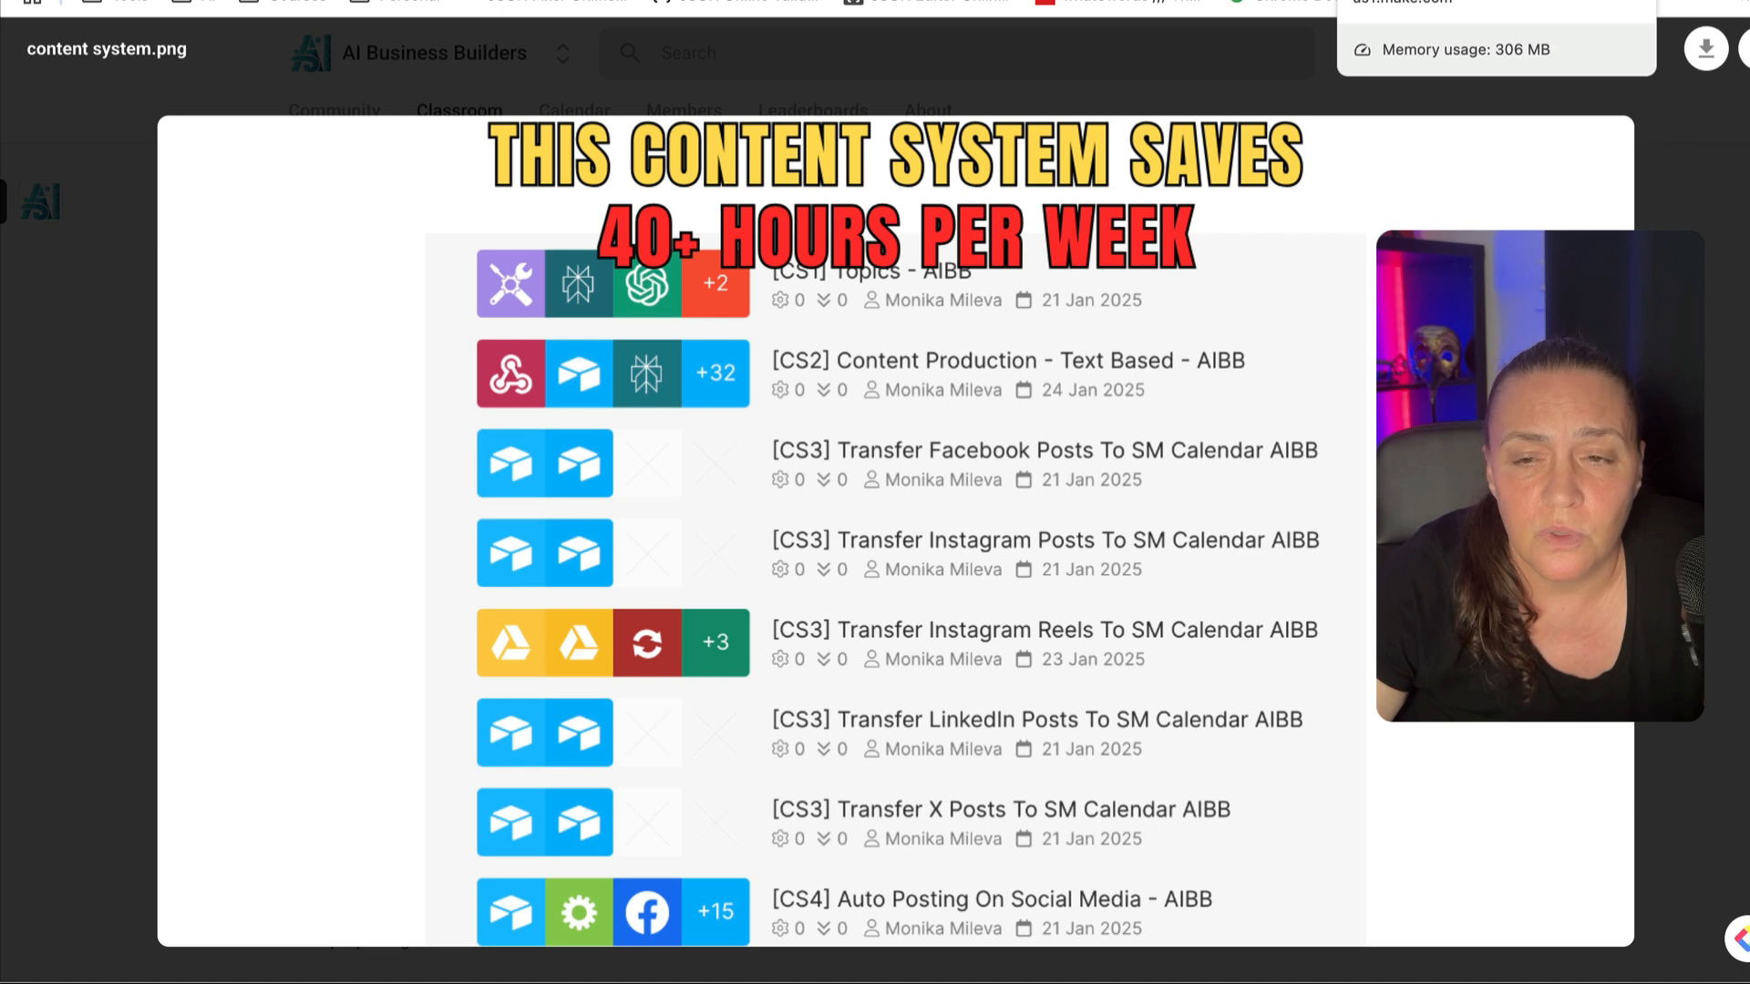
{"action": "left_click", "coordinate": [1390, 1]}
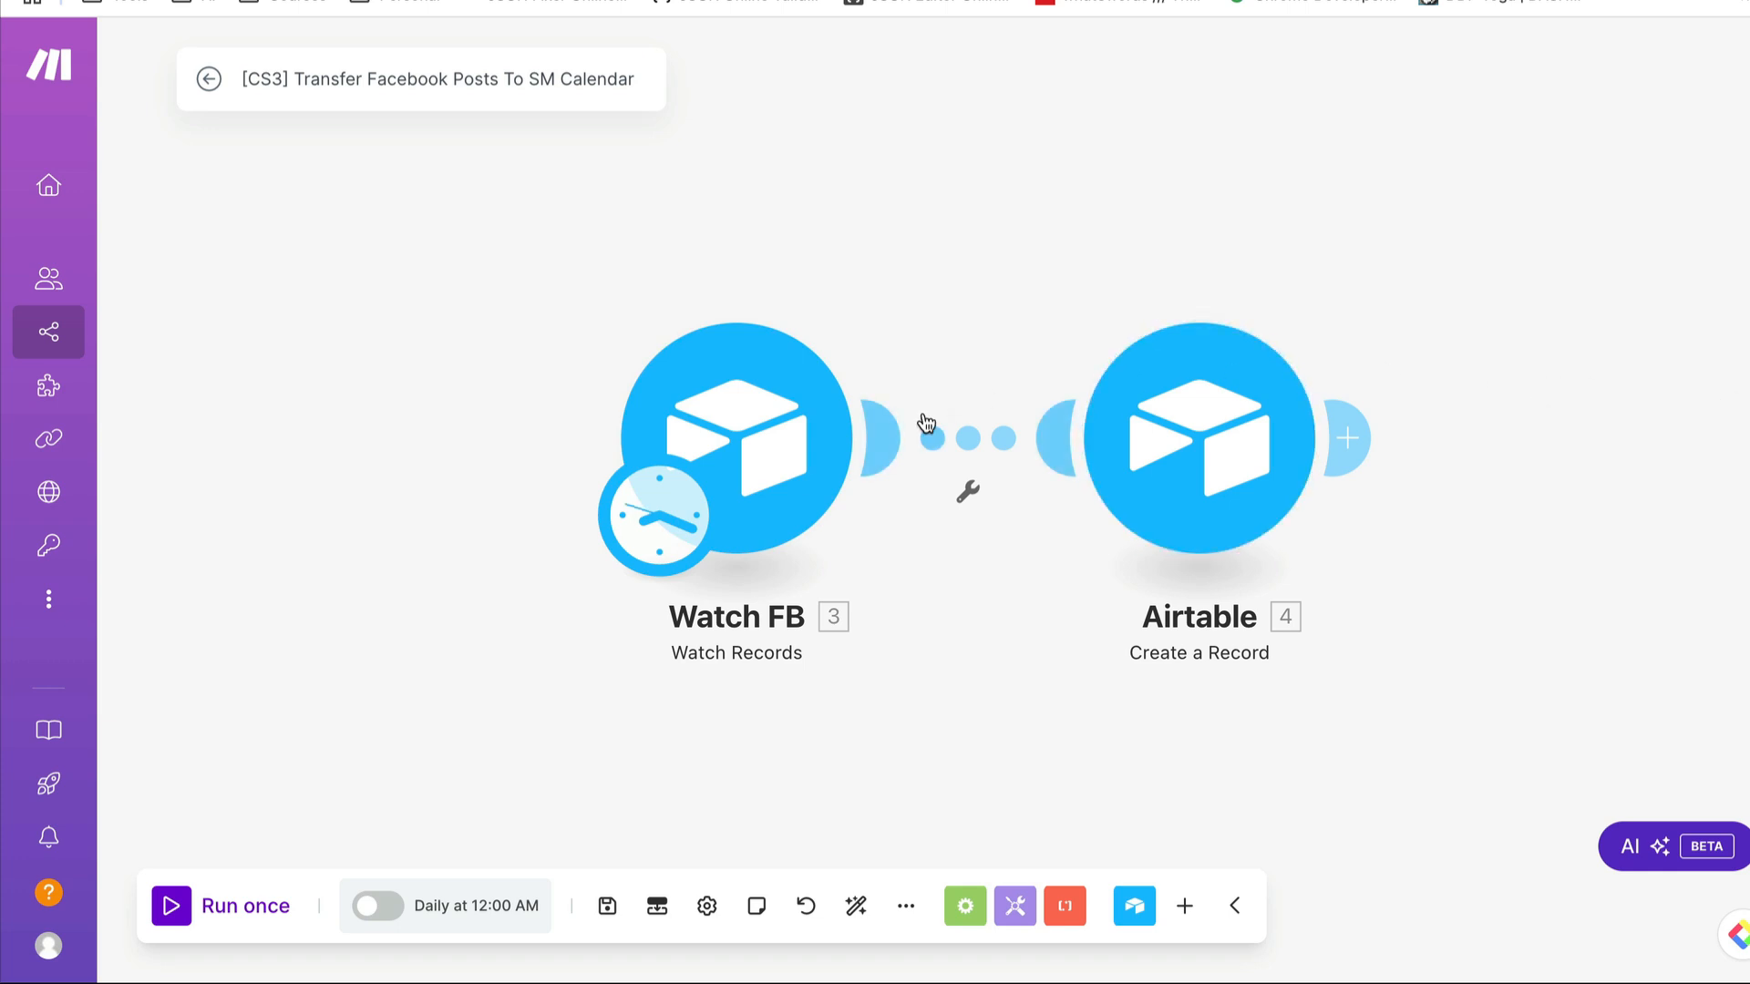
{"action": "left_click", "coordinate": [763, 461]}
{"action": "left_click", "coordinate": [764, 462]}
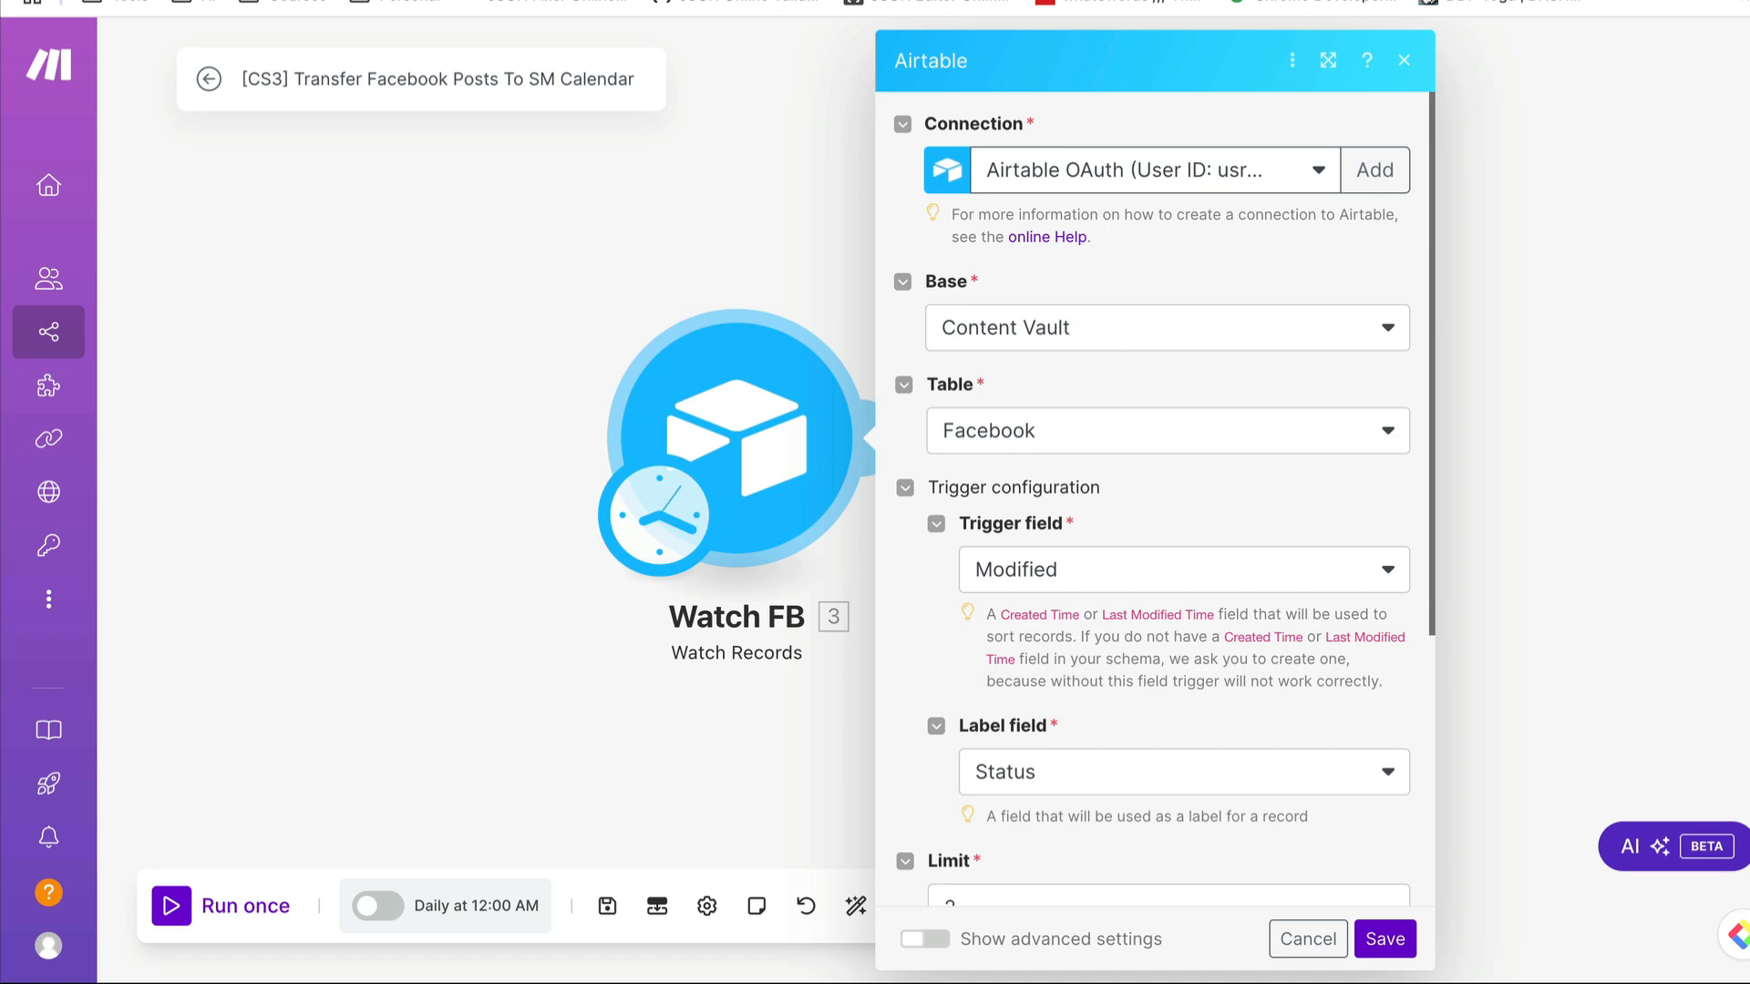
- Switch to the Content Vault base in Airtable and look through its Topics, LinkedIn, Facebook and Instagram tables
{"action": "key", "text": "ctrl+Tab"}
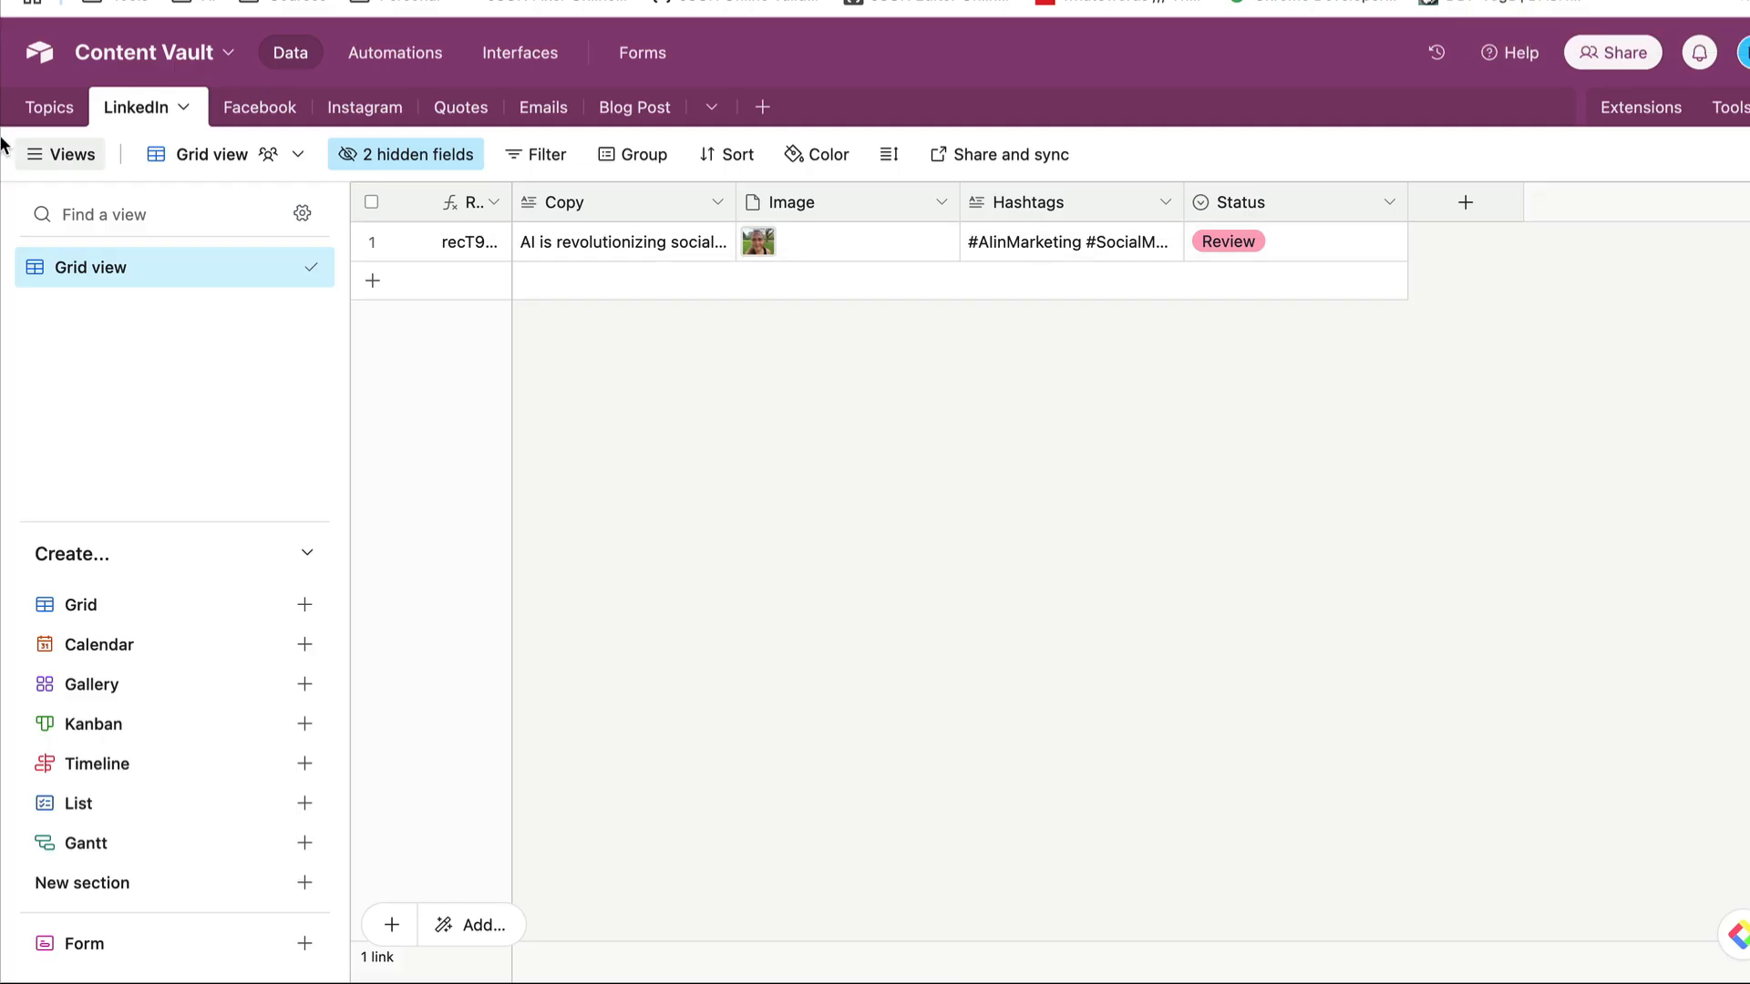
{"action": "left_click", "coordinate": [51, 108]}
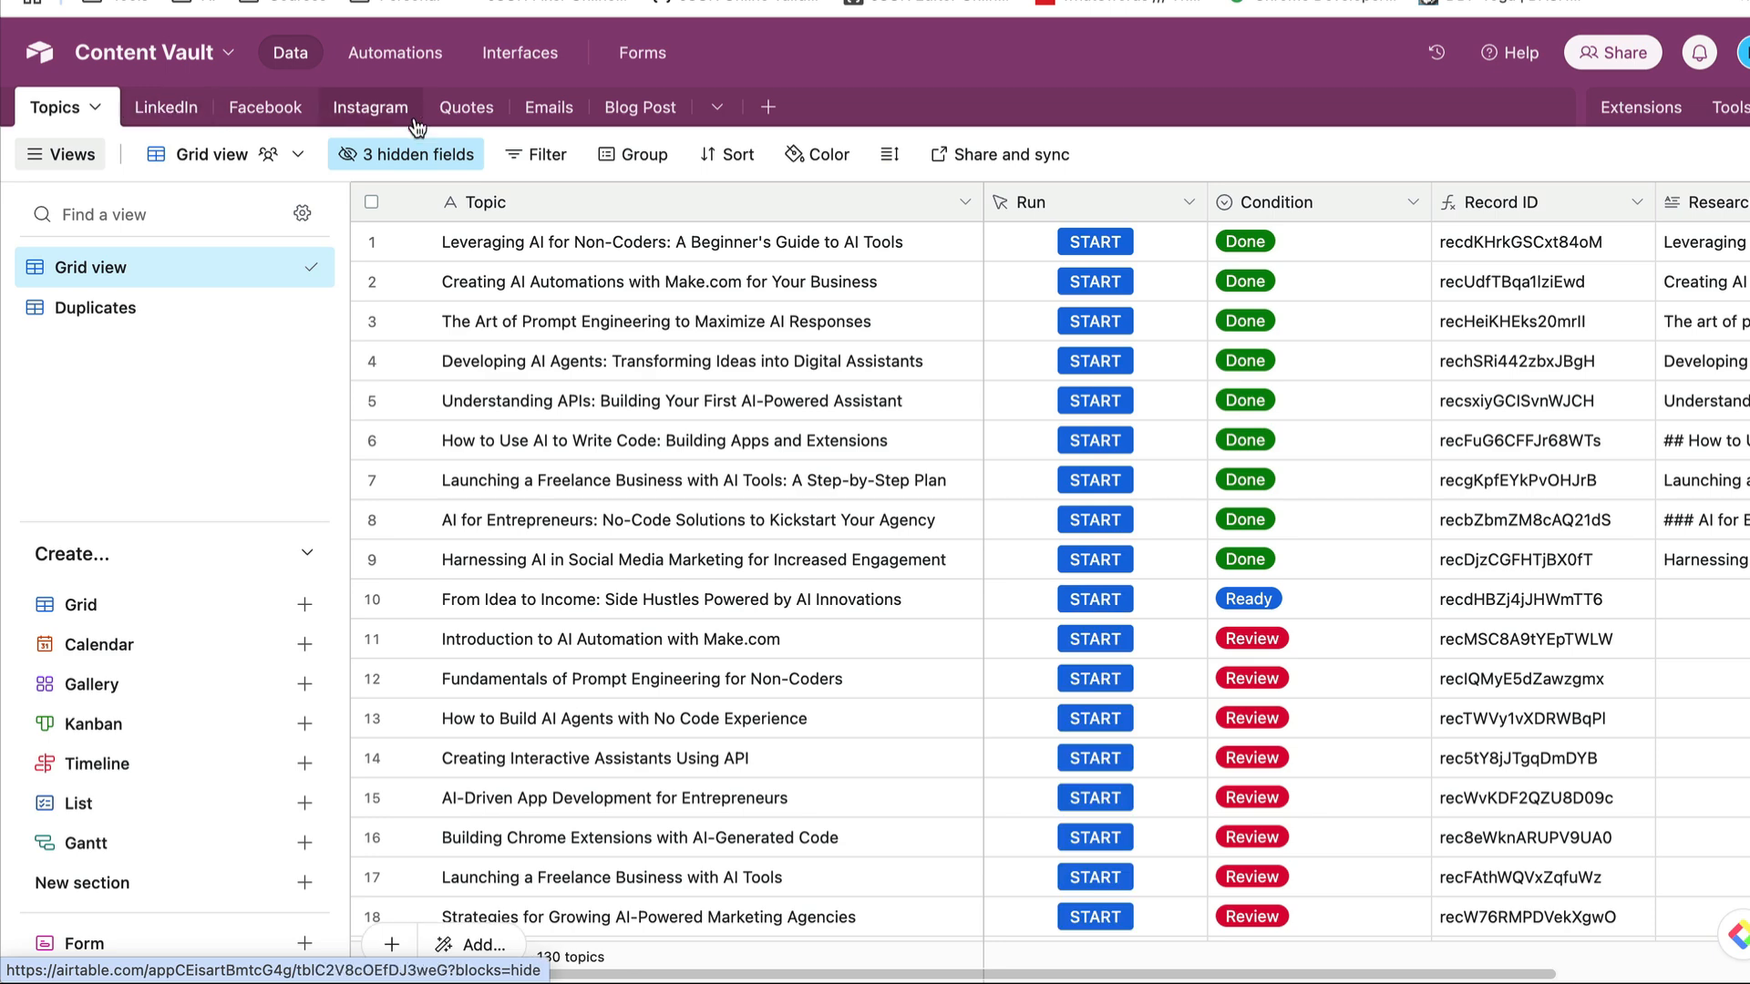
{"action": "left_click", "coordinate": [165, 110]}
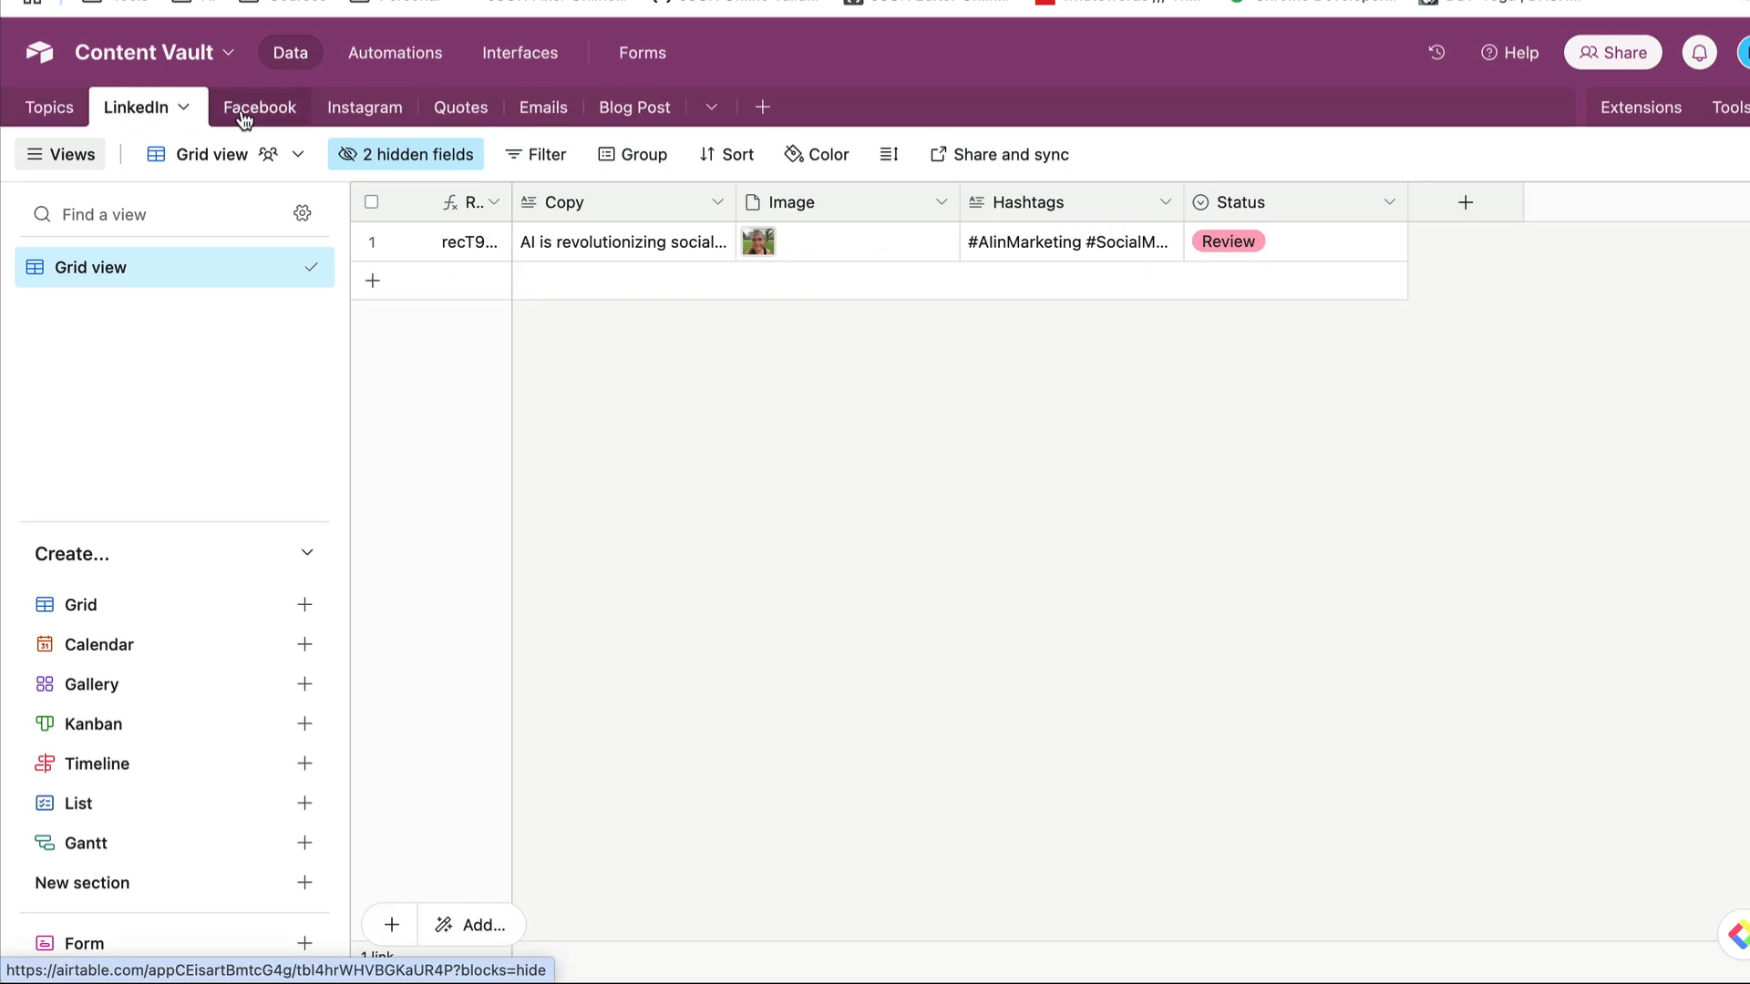
{"action": "left_click", "coordinate": [250, 111]}
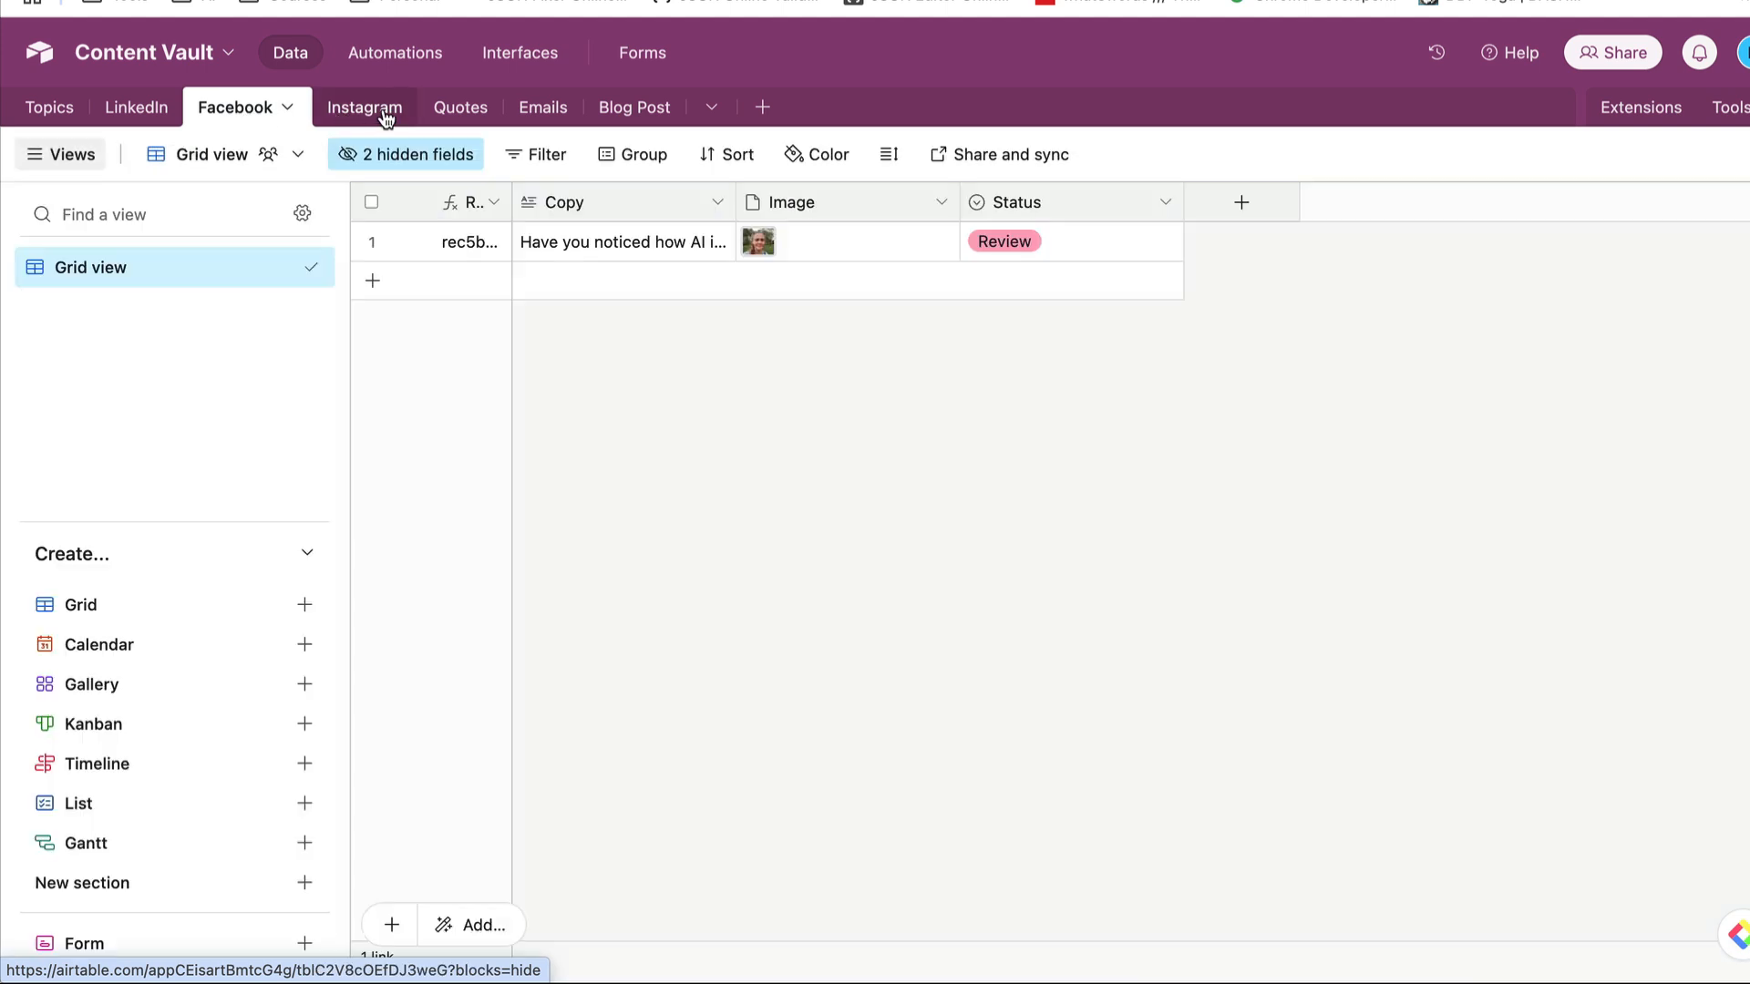
{"action": "left_click", "coordinate": [384, 115]}
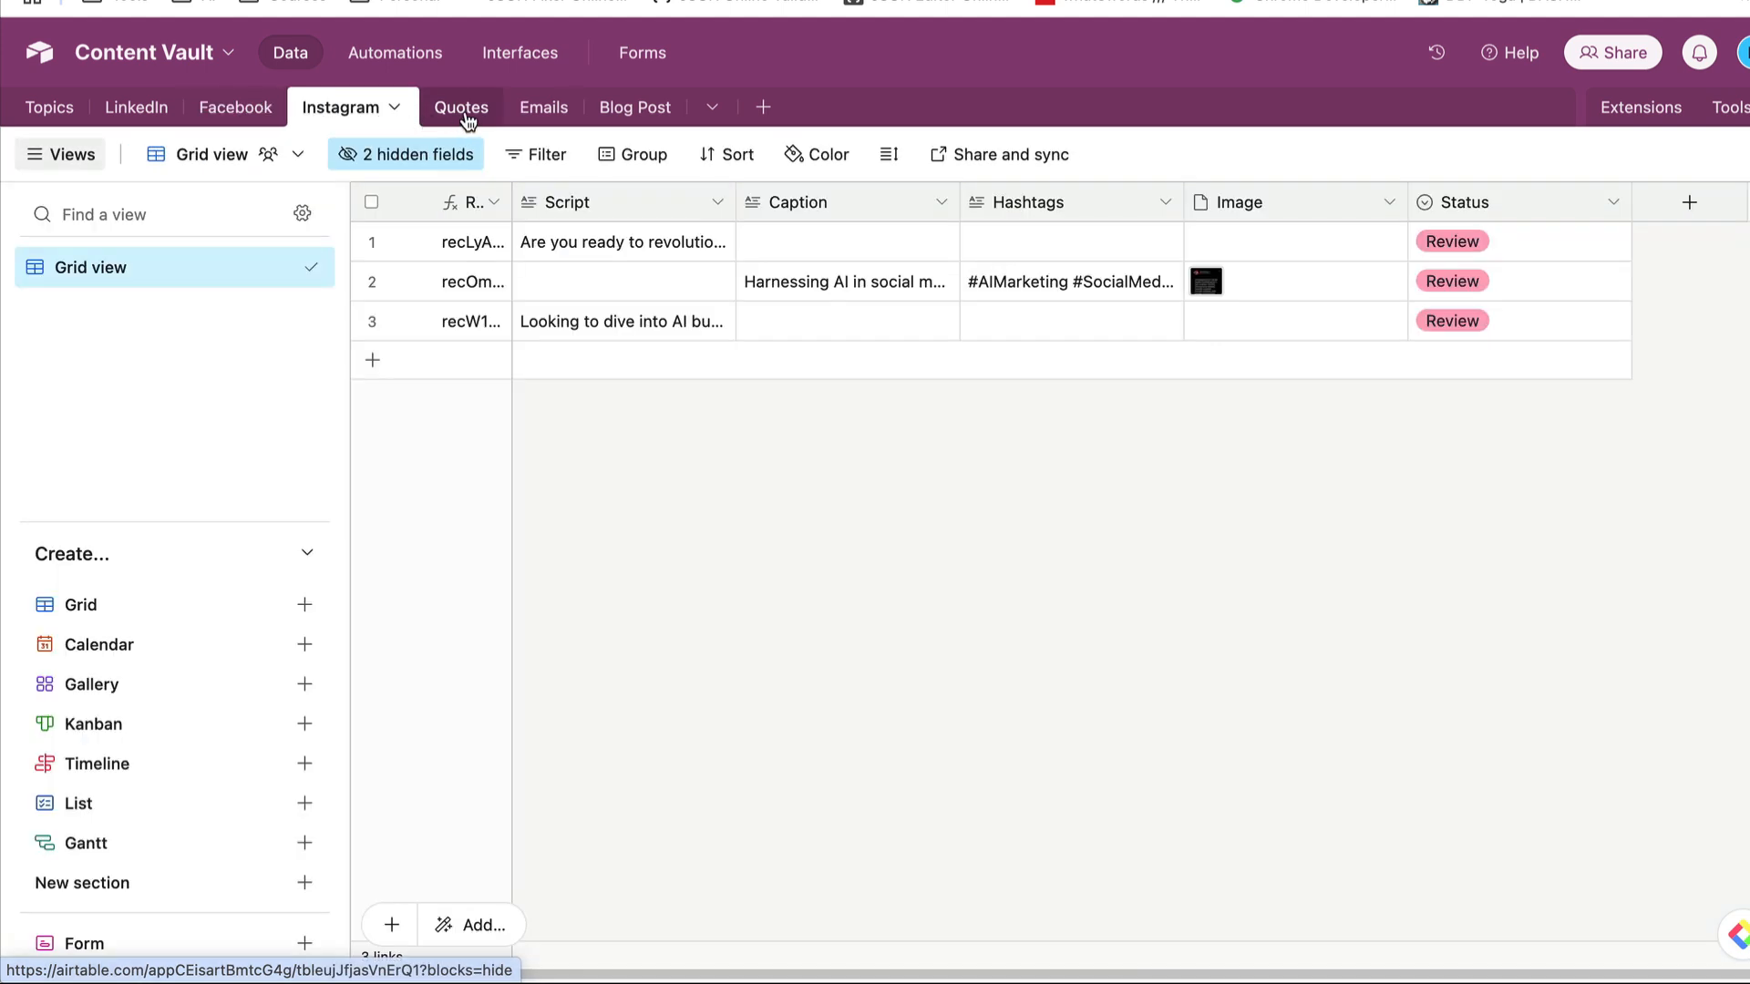
{"action": "left_click", "coordinate": [118, 110]}
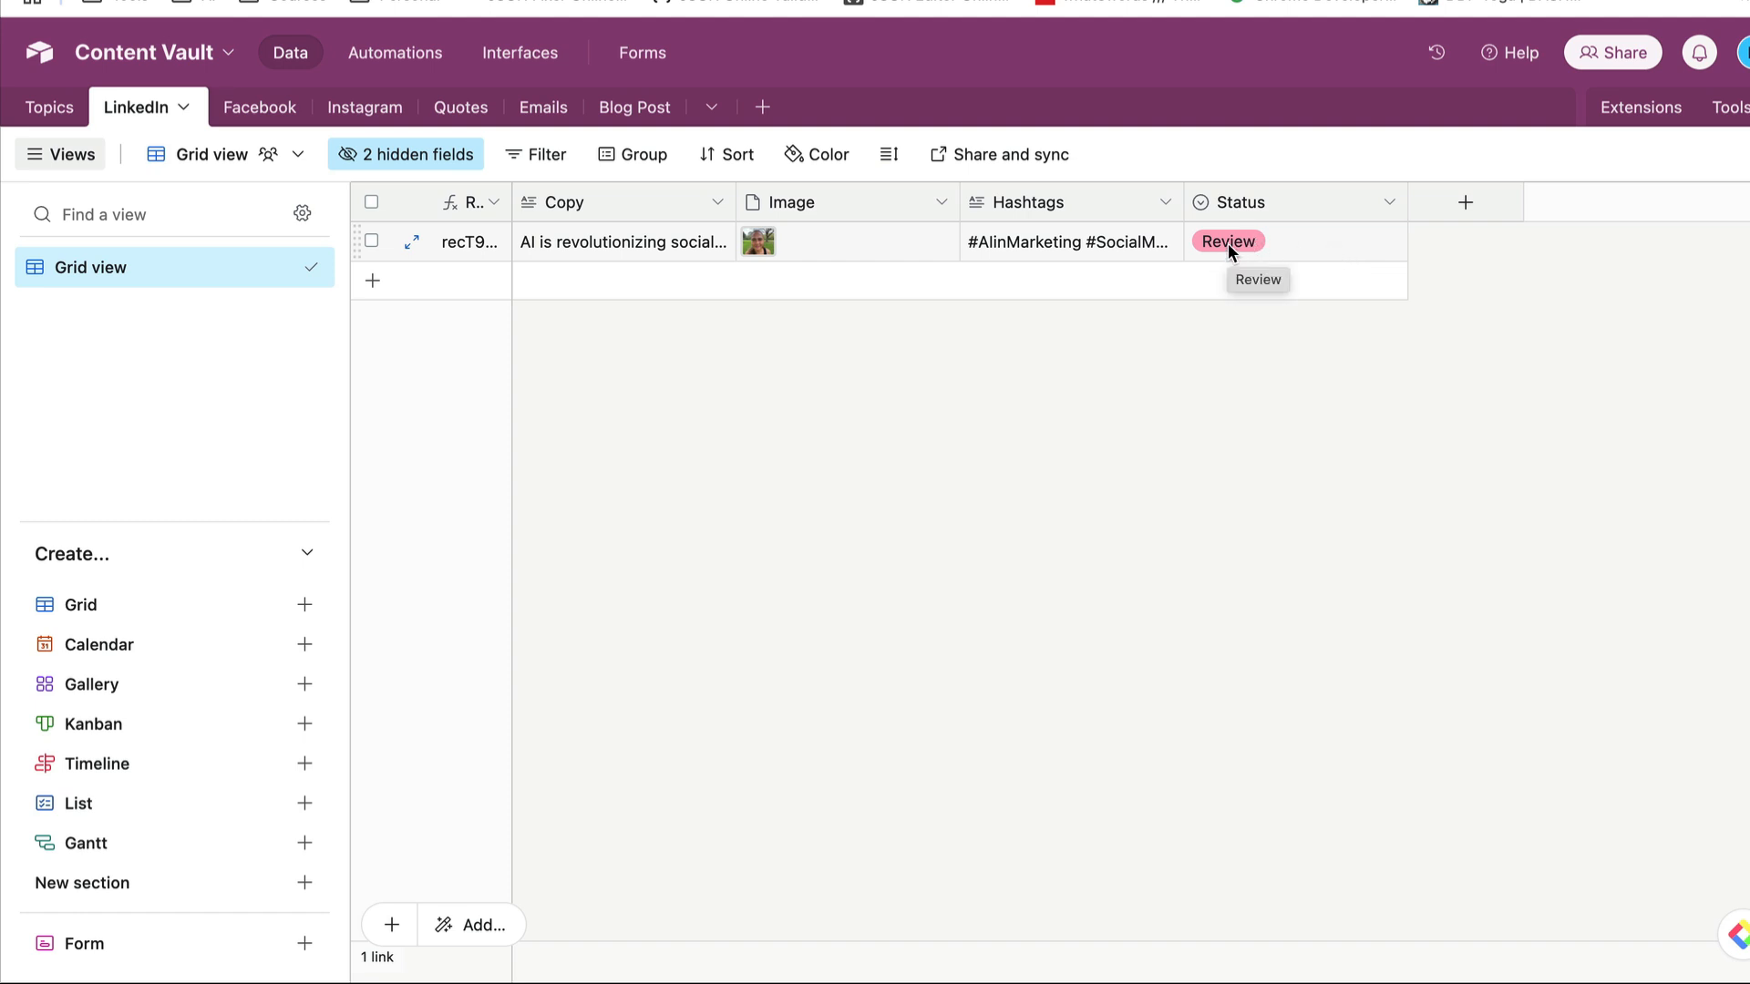
- Return to Make and examine the Watch FB module's trigger configuration and record limit
{"action": "left_click", "coordinate": [1412, 1]}
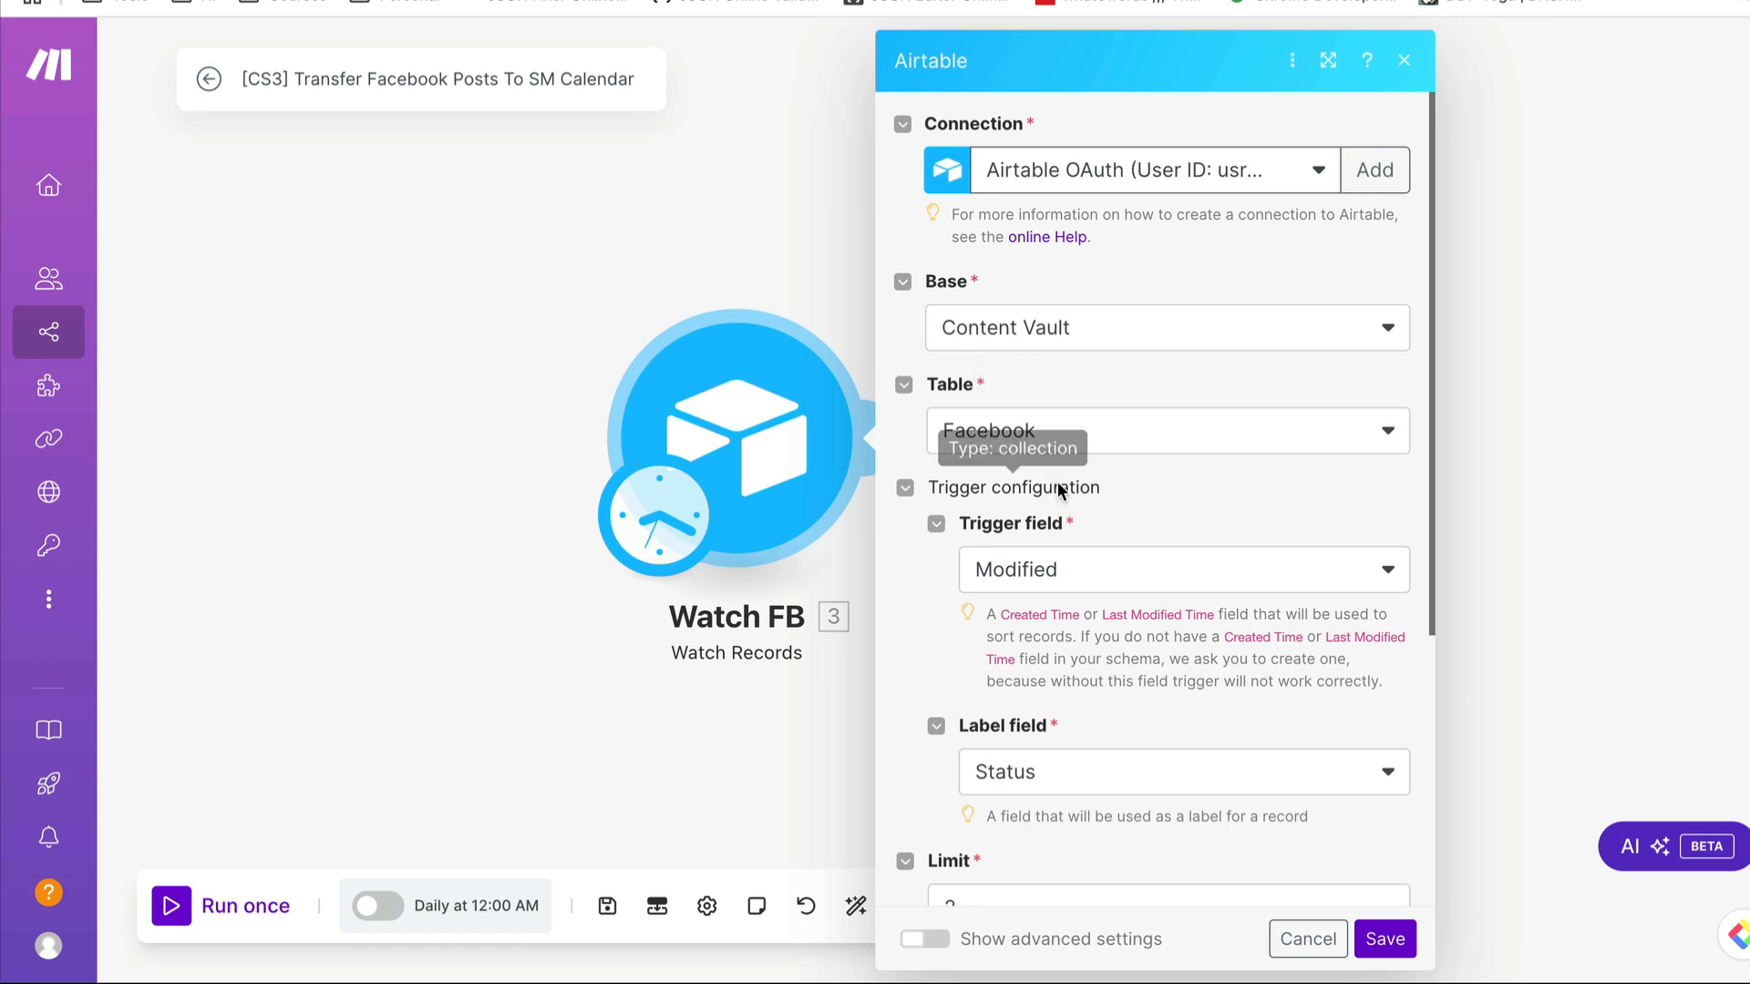
{"action": "scroll", "coordinate": [1072, 506], "scroll_direction": "down", "scroll_amount": 2}
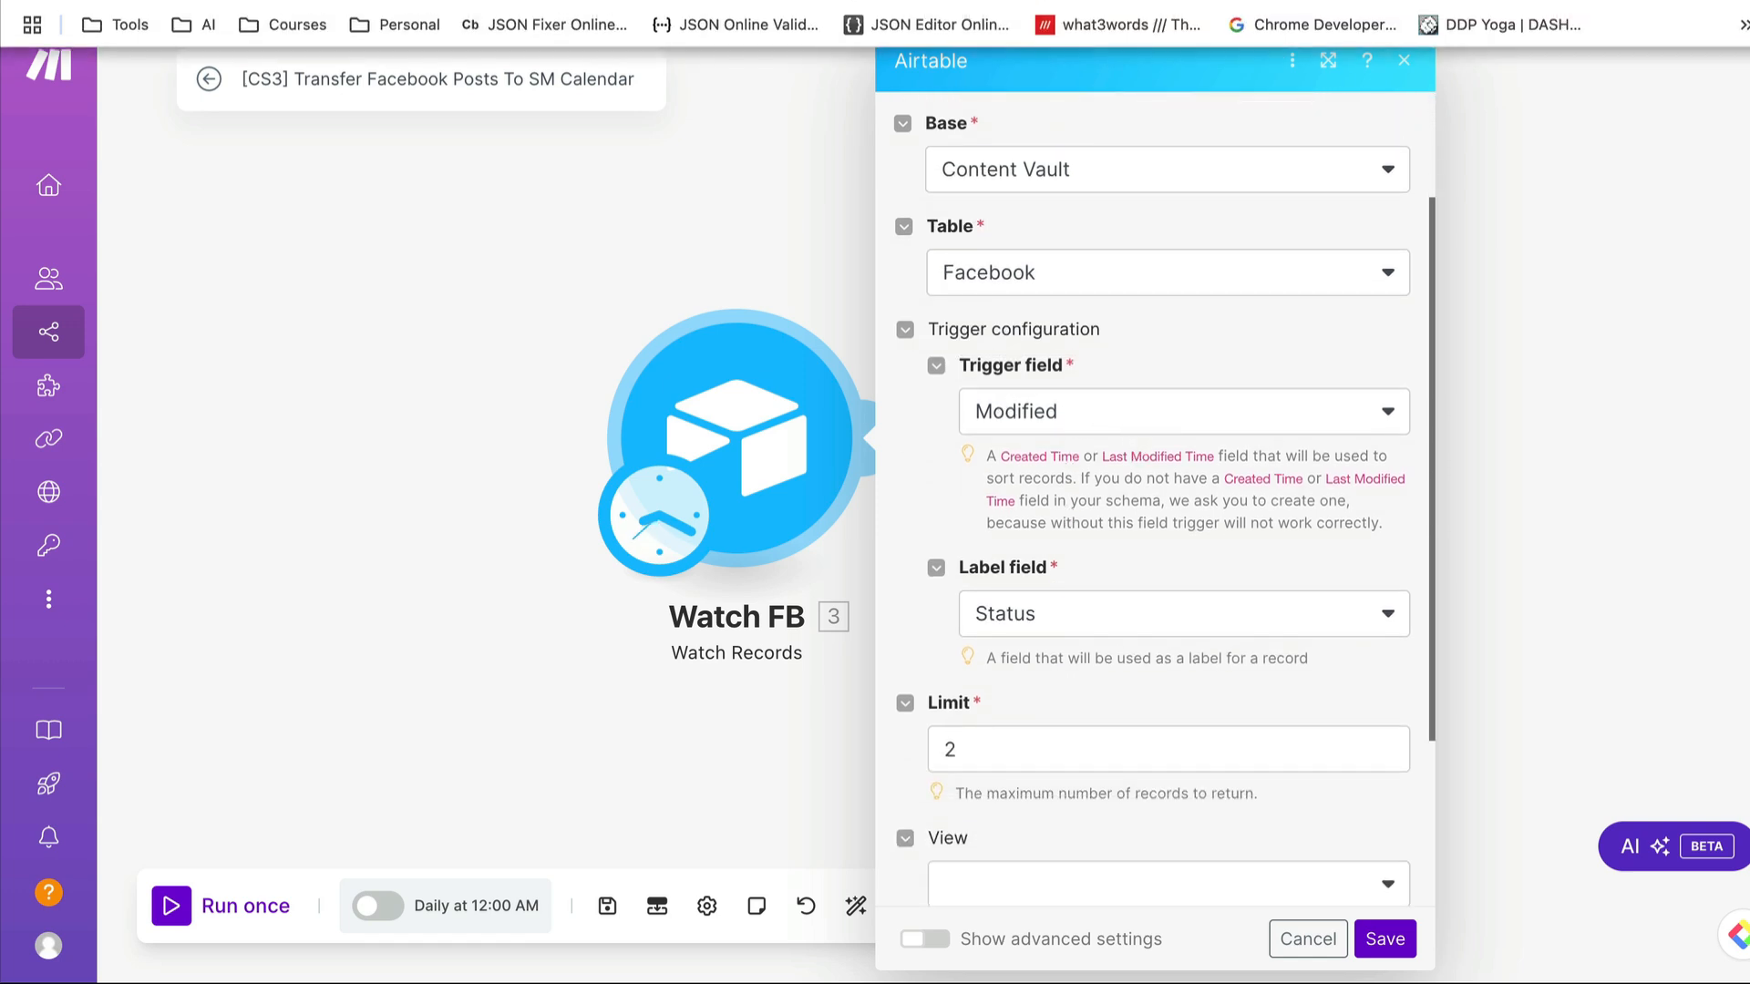
- In Airtable's Content Vault, set the status of the LinkedIn table's record to Sent To Calendar
{"action": "left_click", "coordinate": [1513, 1]}
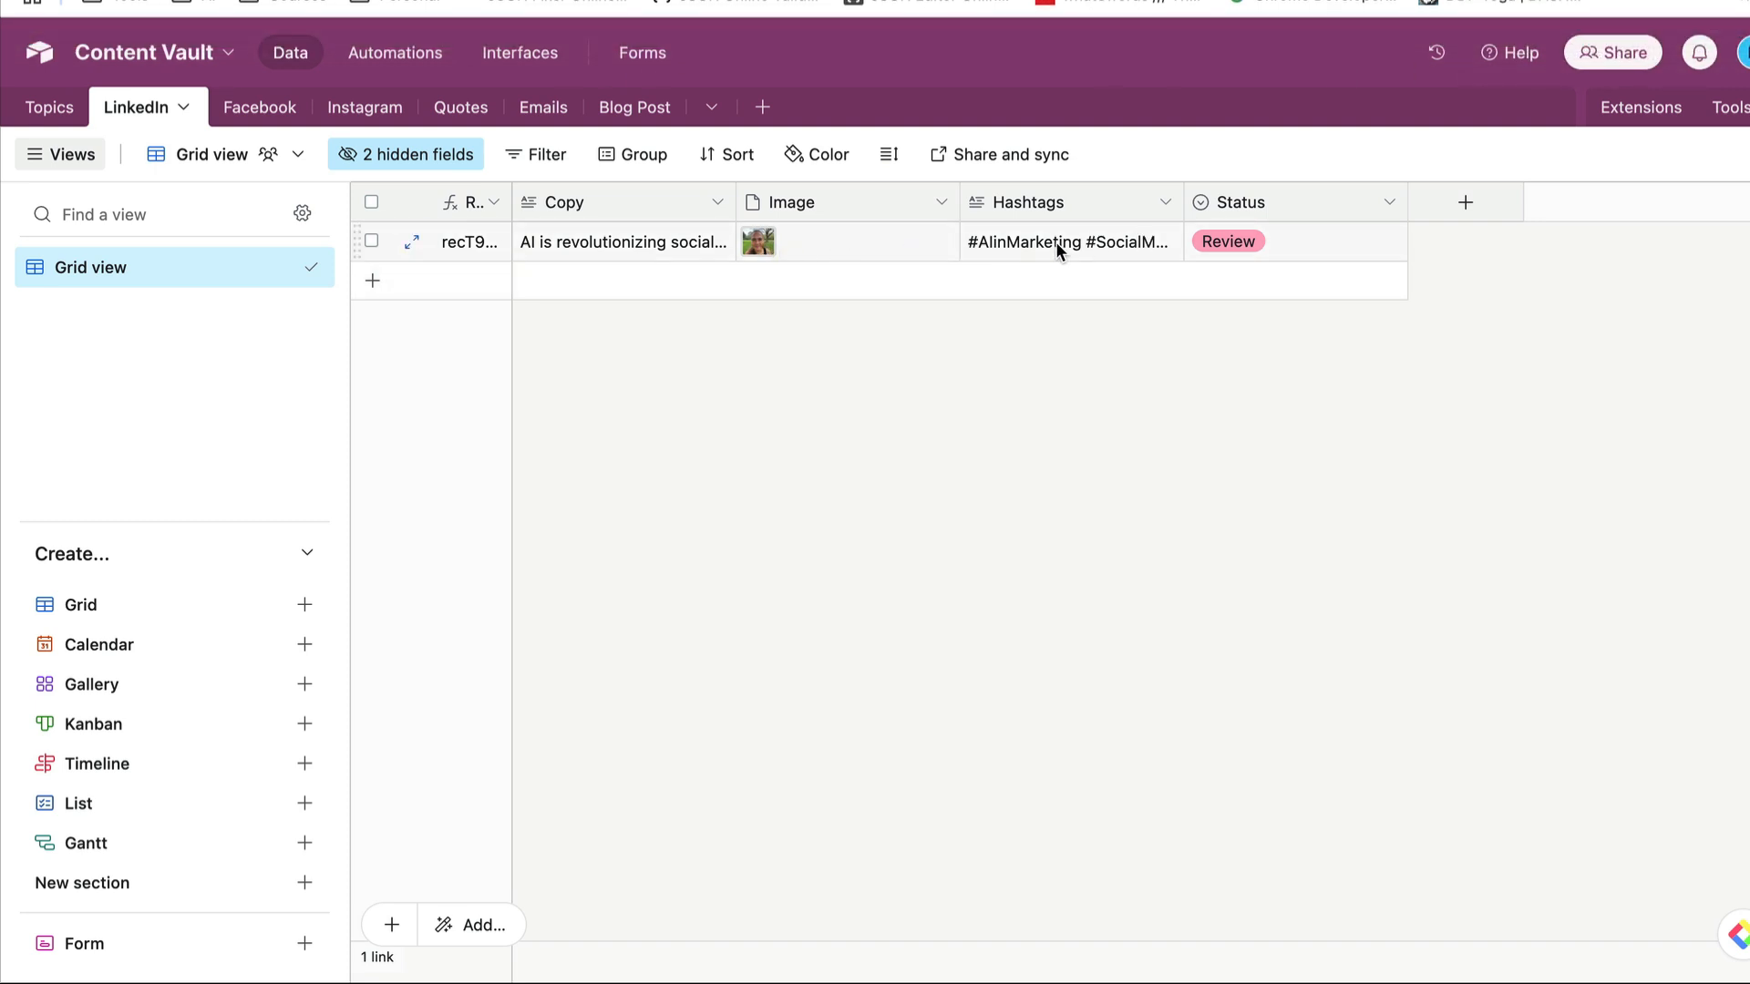
{"action": "left_click", "coordinate": [1355, 242]}
{"action": "left_click", "coordinate": [1387, 240]}
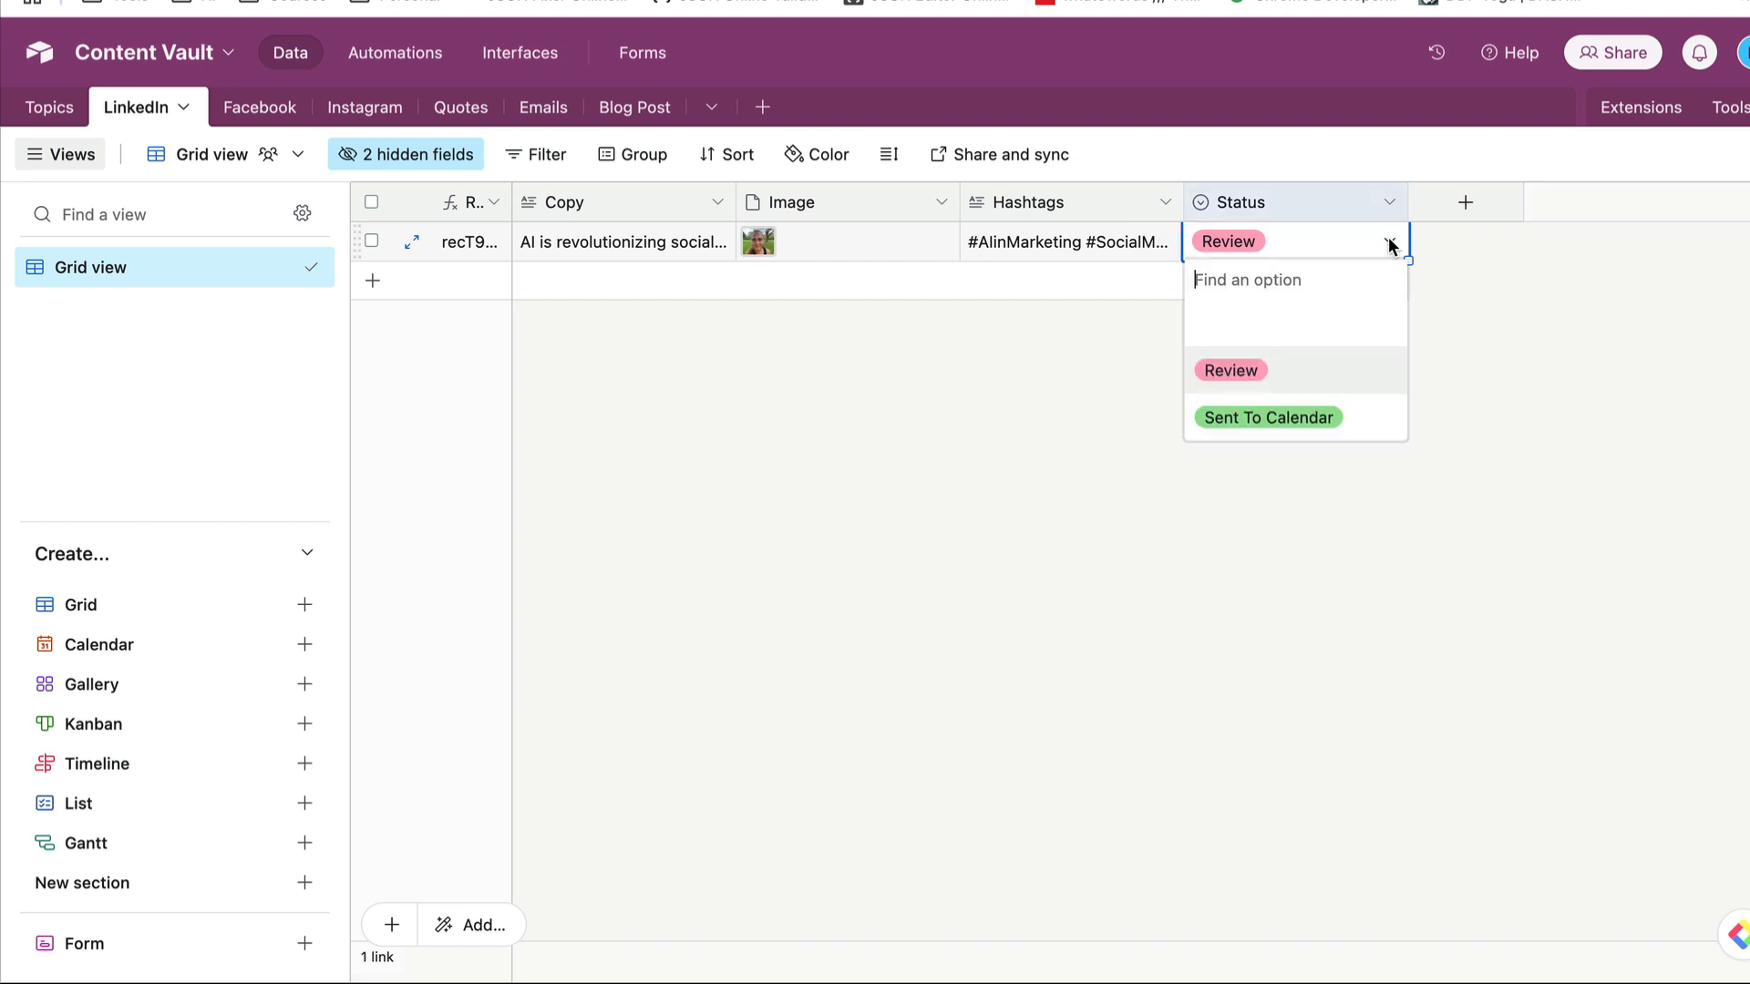
{"action": "left_click", "coordinate": [1254, 417]}
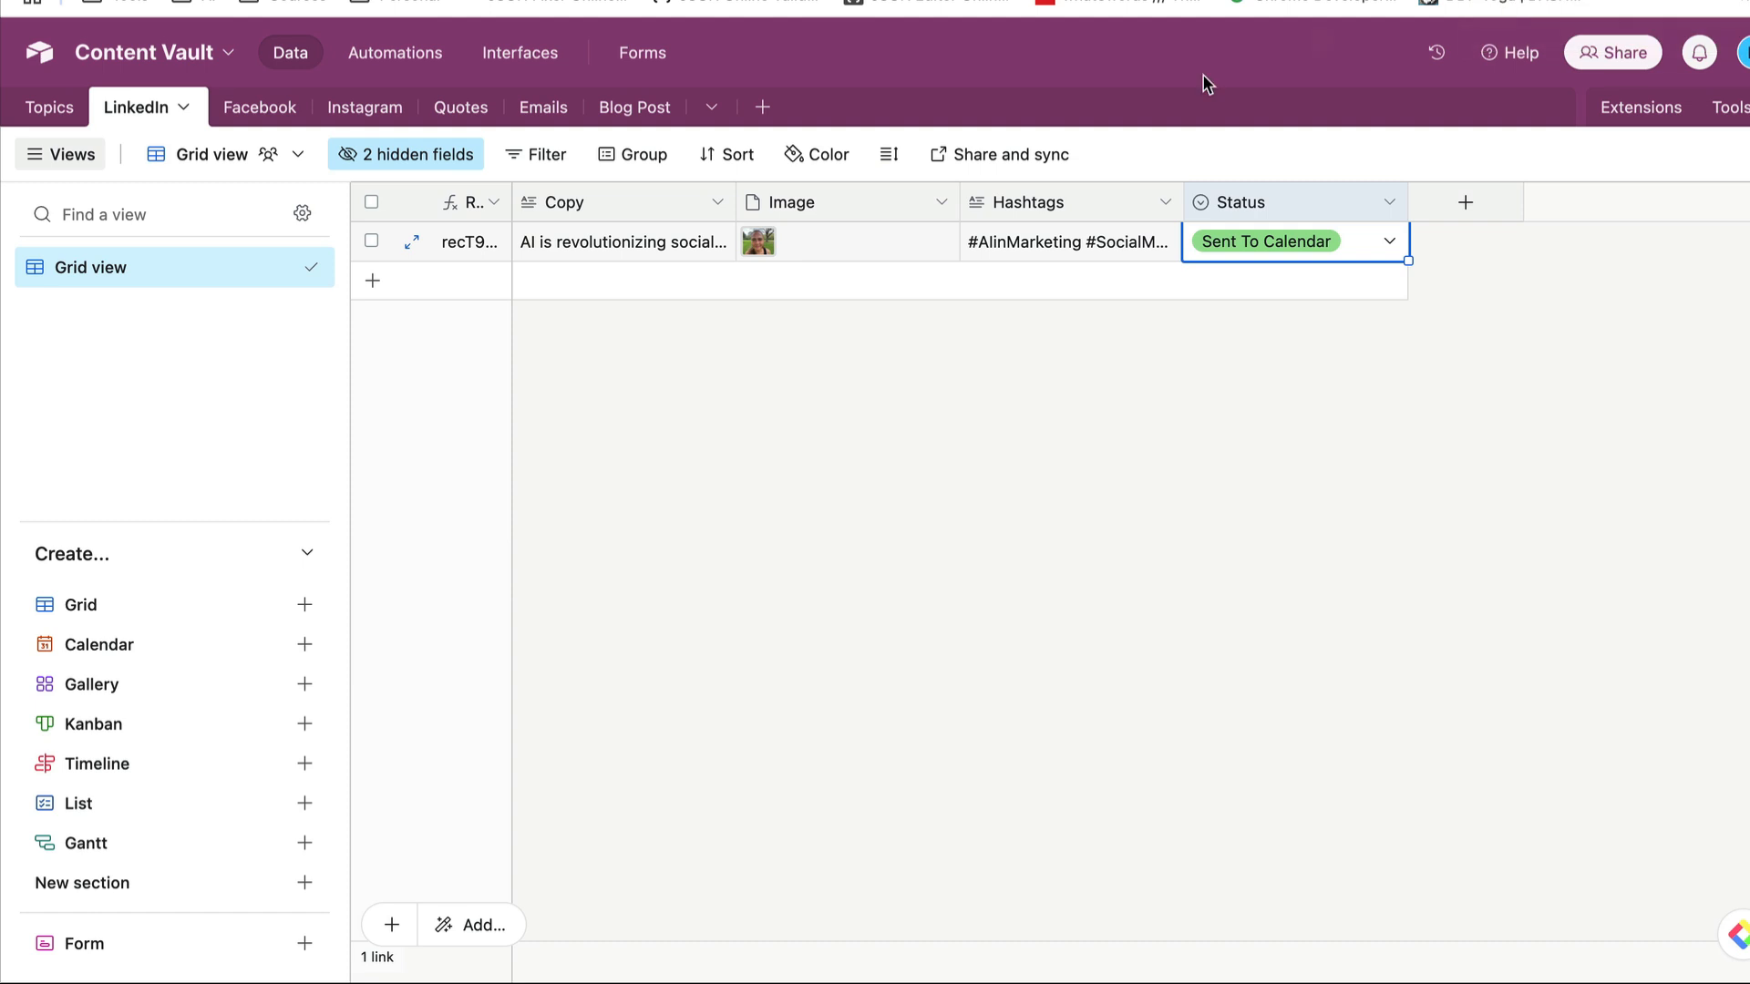
- Inspect the LinkedIn table's hidden fields, including Modified, and return to Make to close the Watch FB settings
{"action": "left_click", "coordinate": [373, 162]}
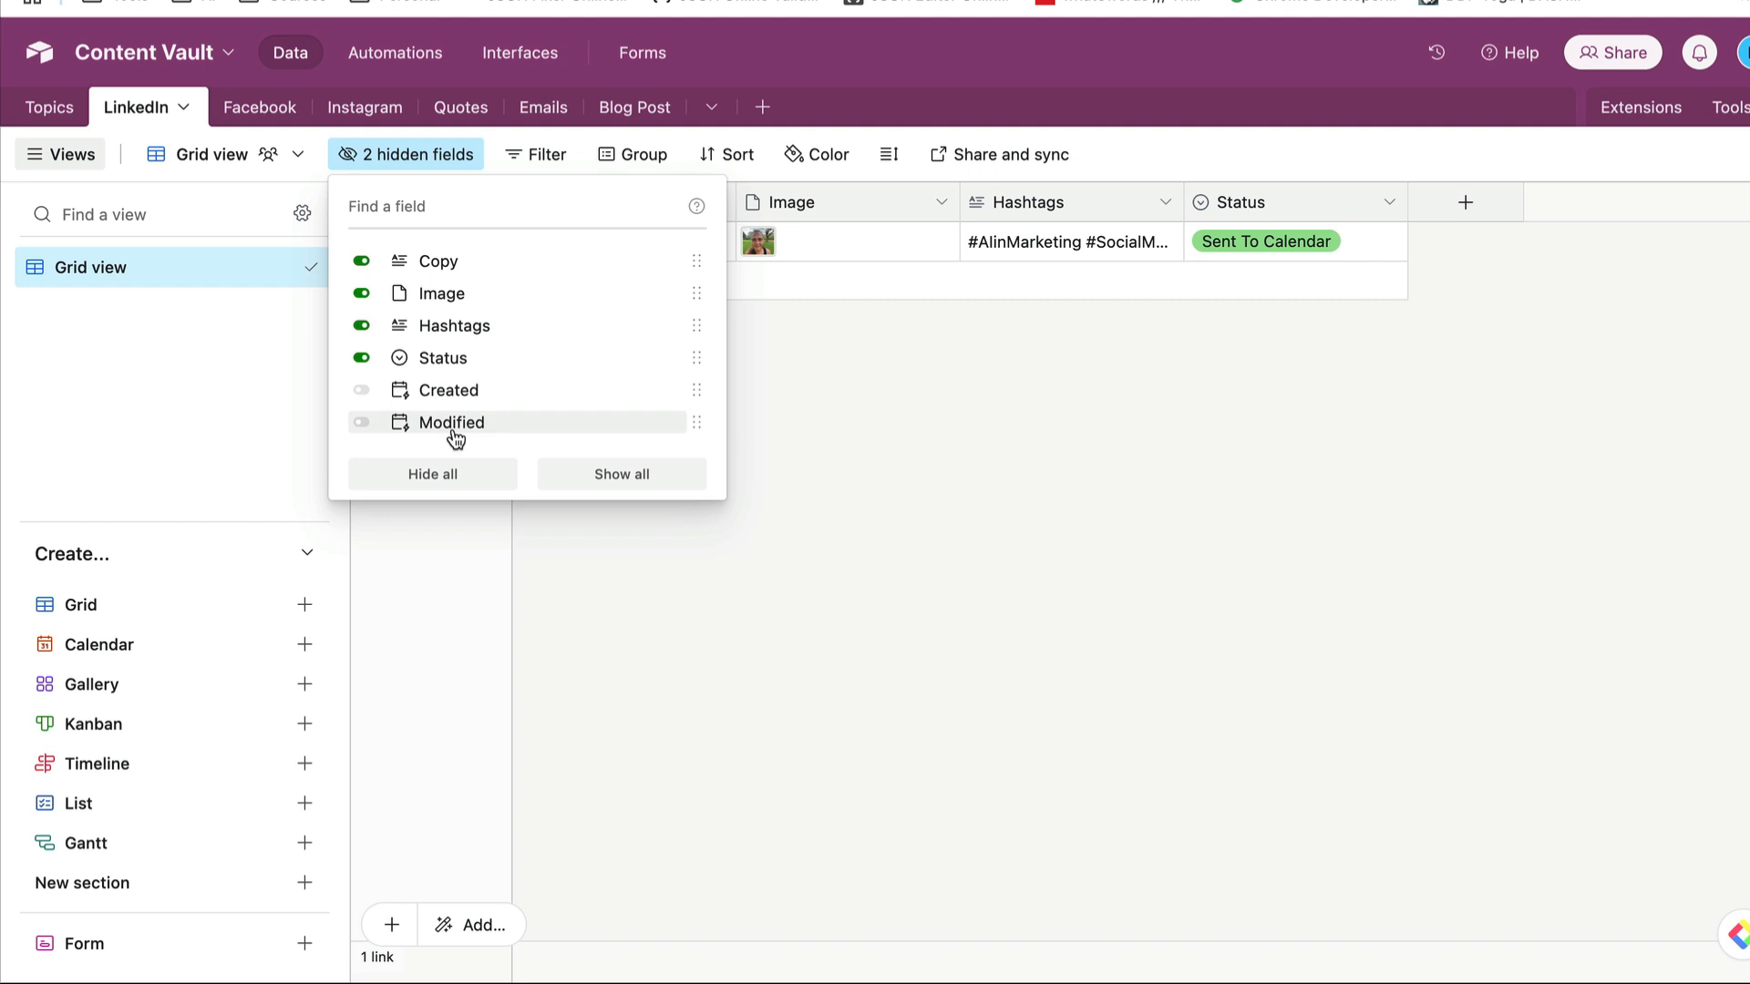
{"action": "left_click", "coordinate": [980, 446]}
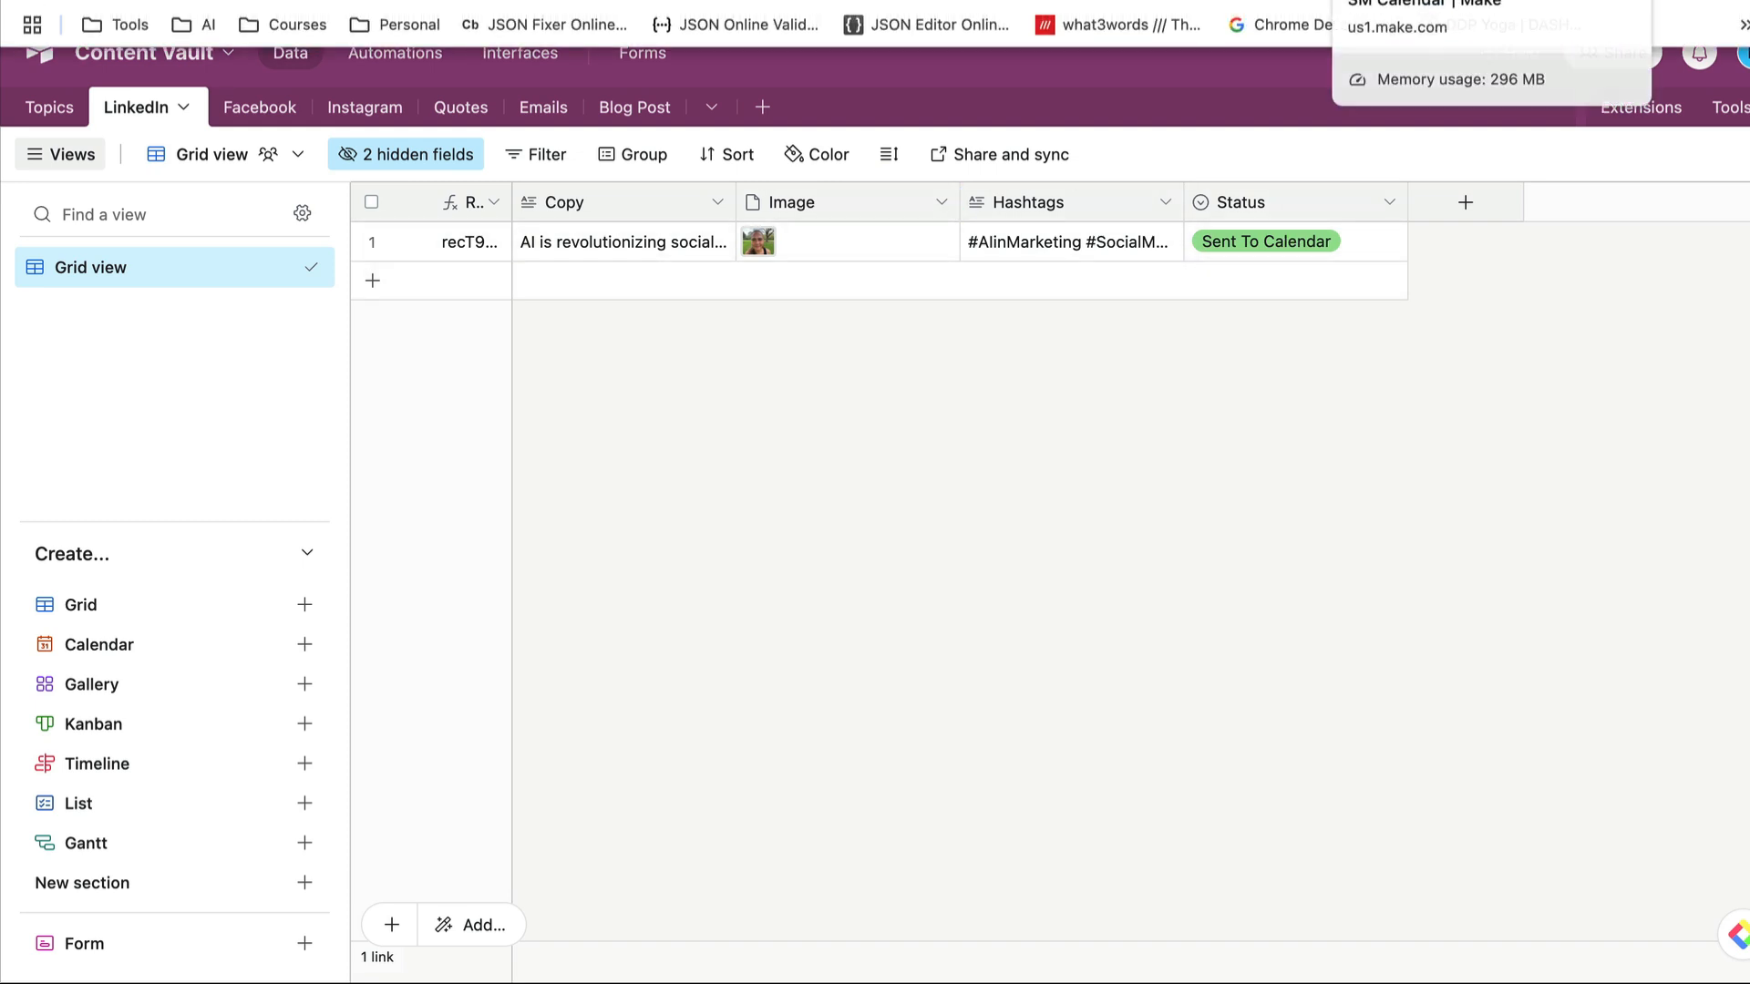
{"action": "left_click", "coordinate": [1413, 2]}
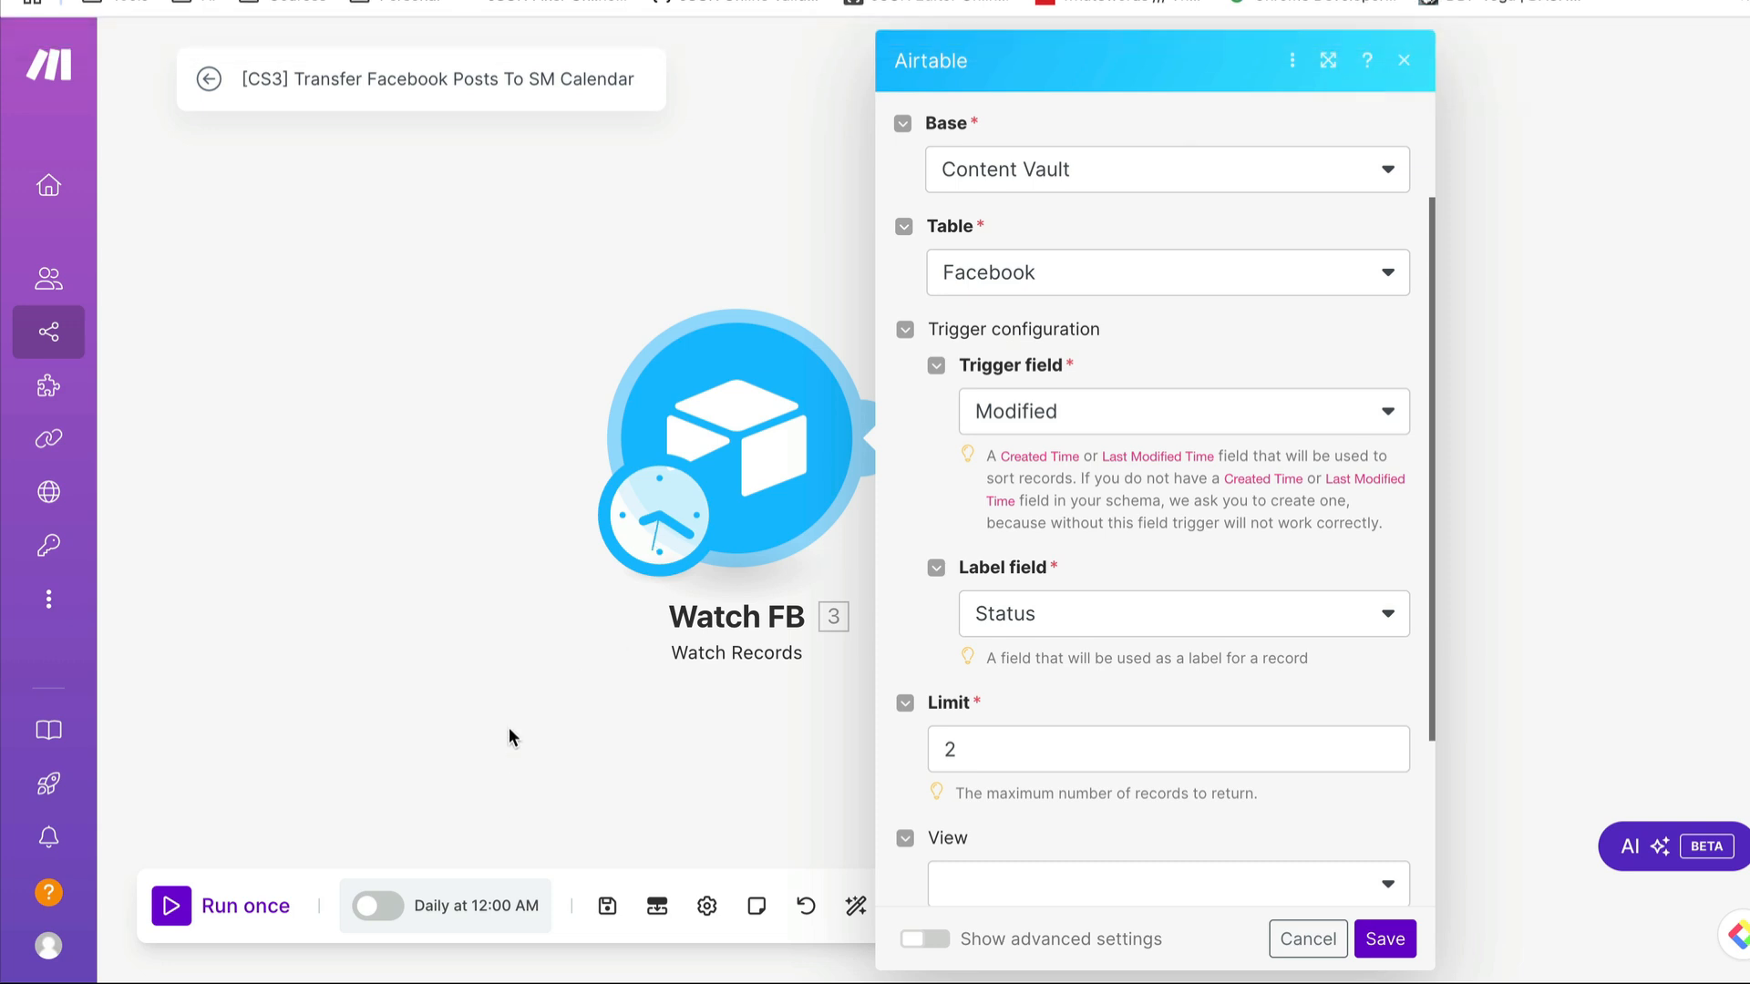
{"action": "left_click", "coordinate": [508, 727]}
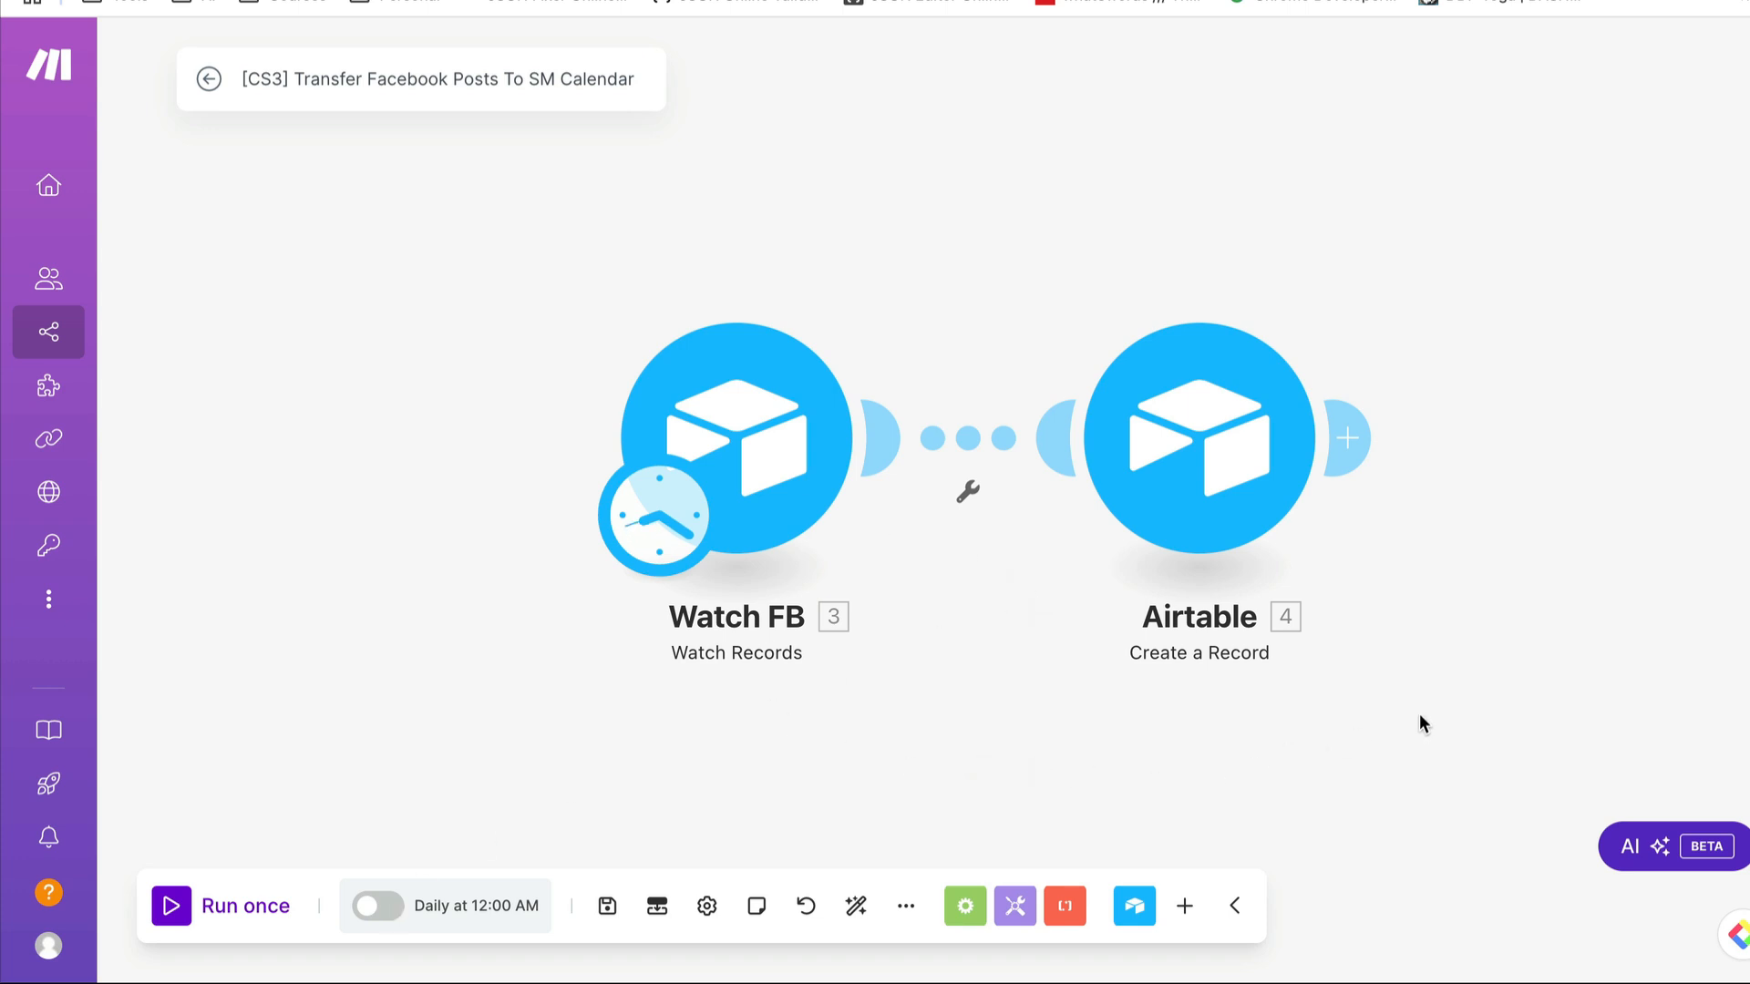
- Reopen the Watch FB module in Make, examine its settings down to the formula filter, and cancel without changes
{"action": "left_click_drag", "start_coordinate": [1420, 714], "coordinate": [1278, 713]}
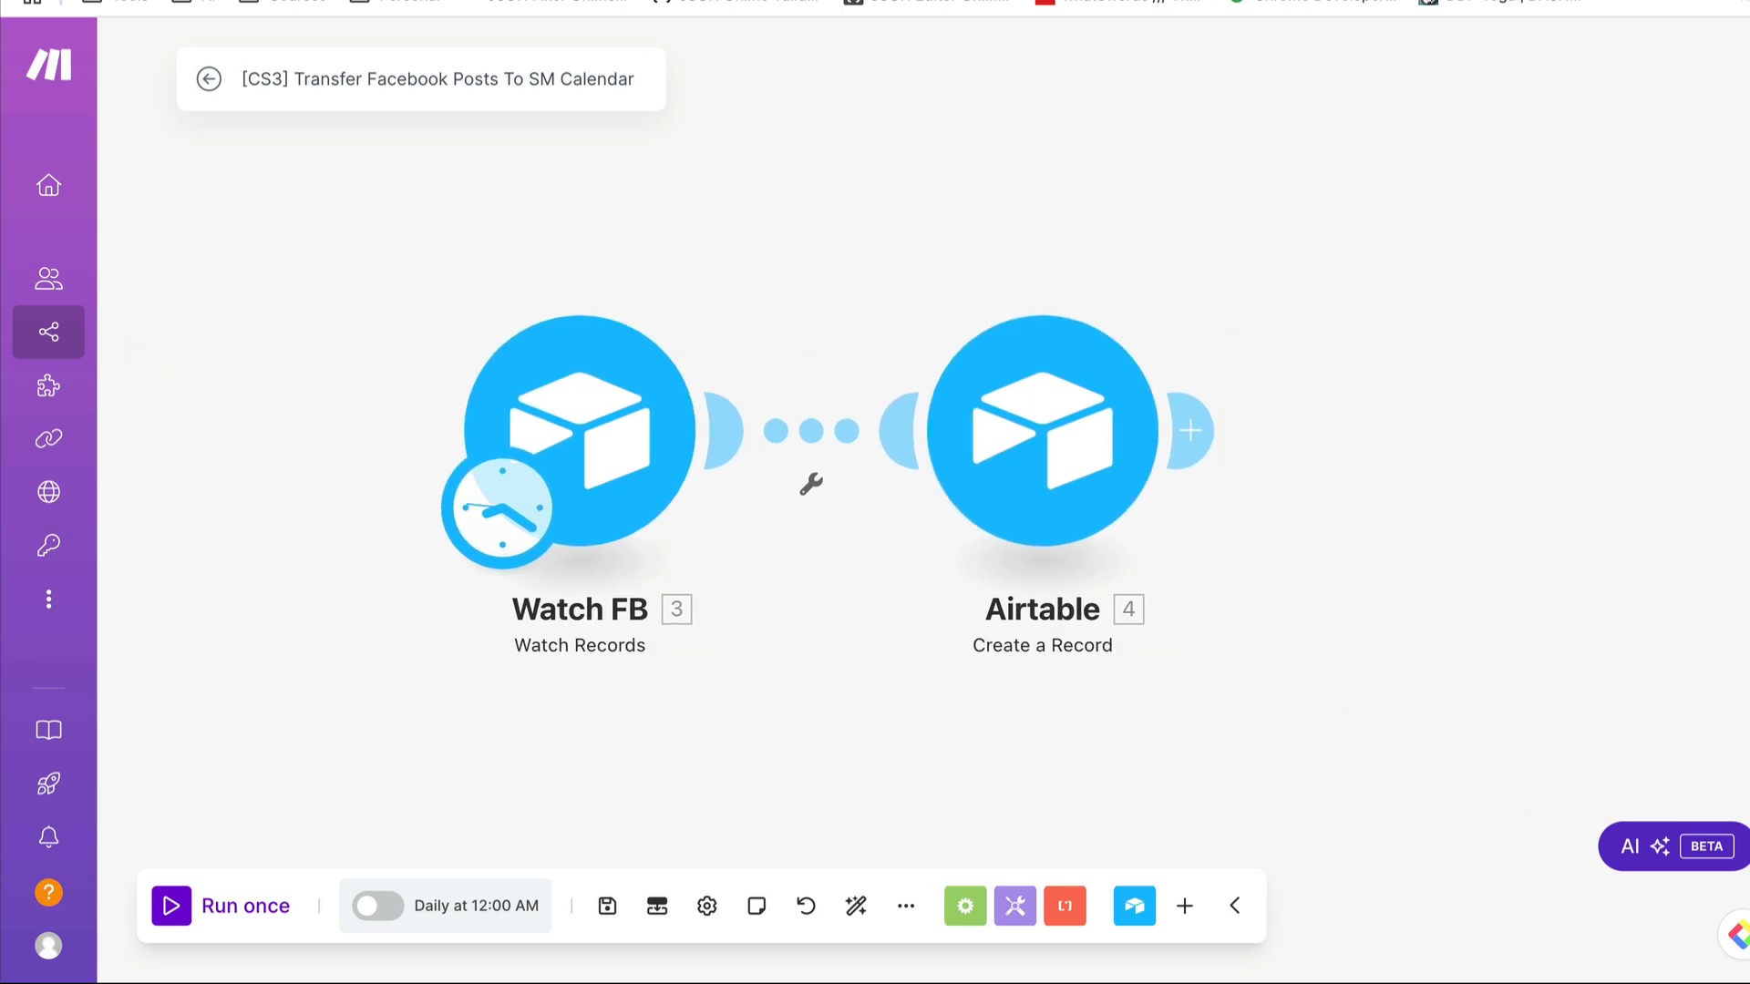
{"action": "left_click", "coordinate": [1513, 0]}
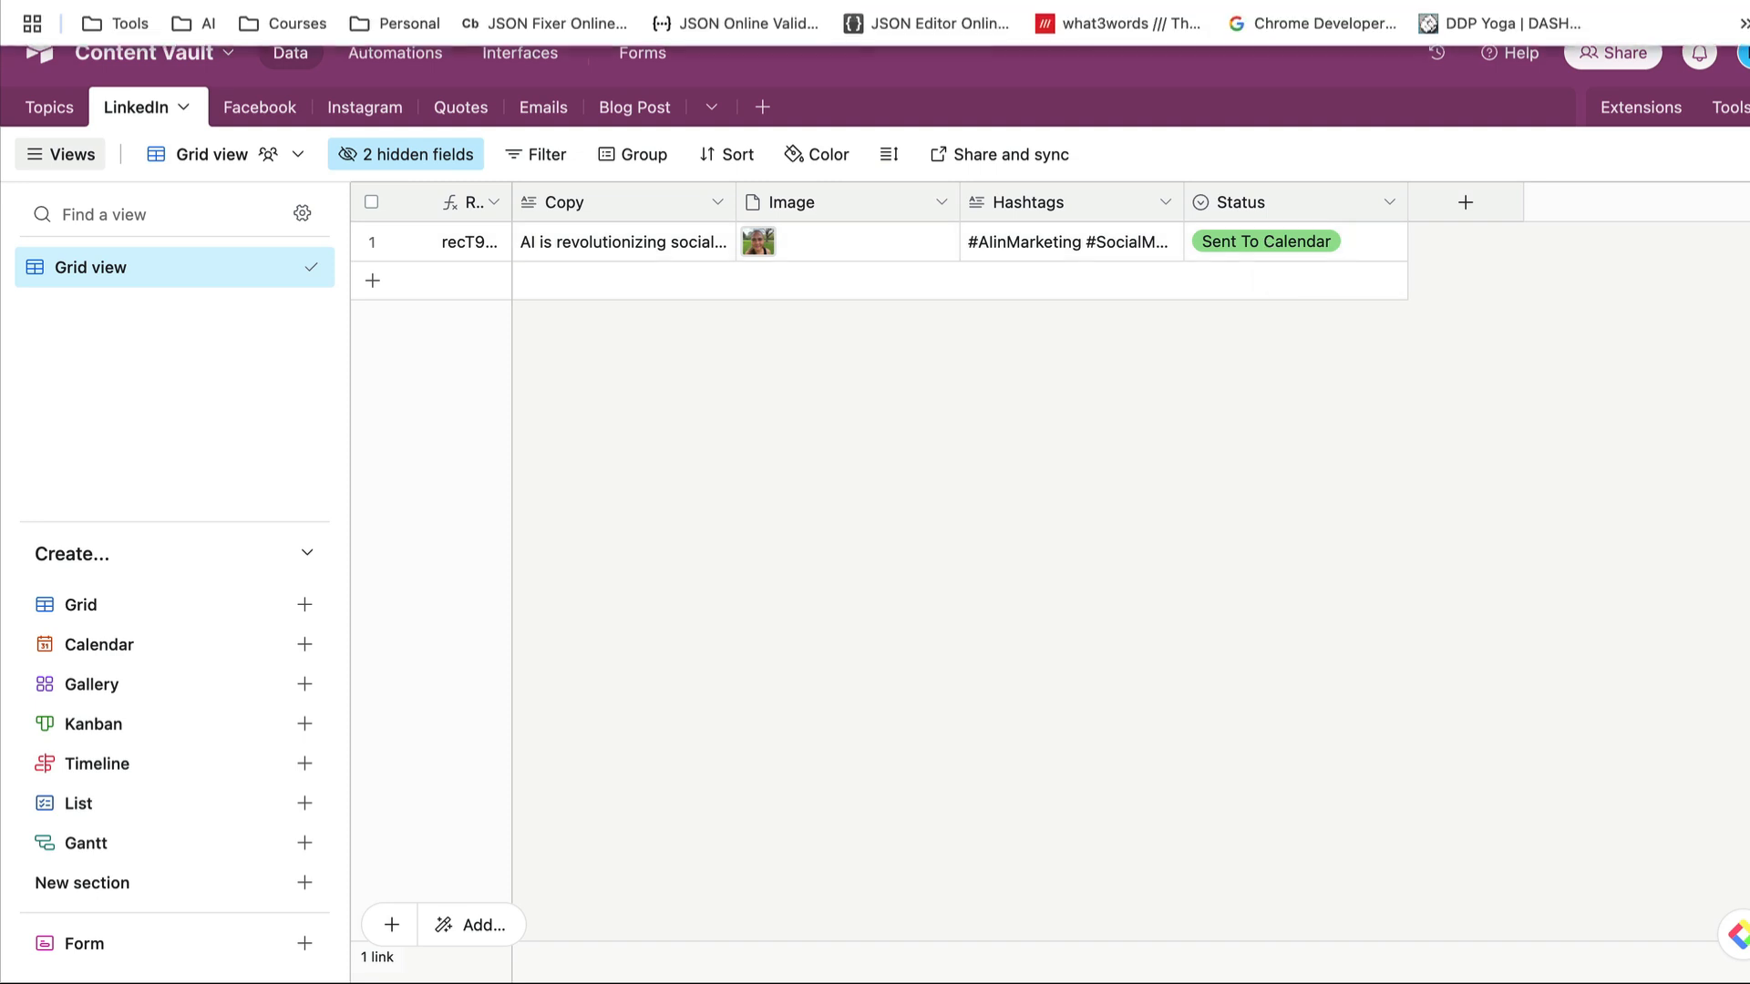
{"action": "left_click", "coordinate": [1276, 0]}
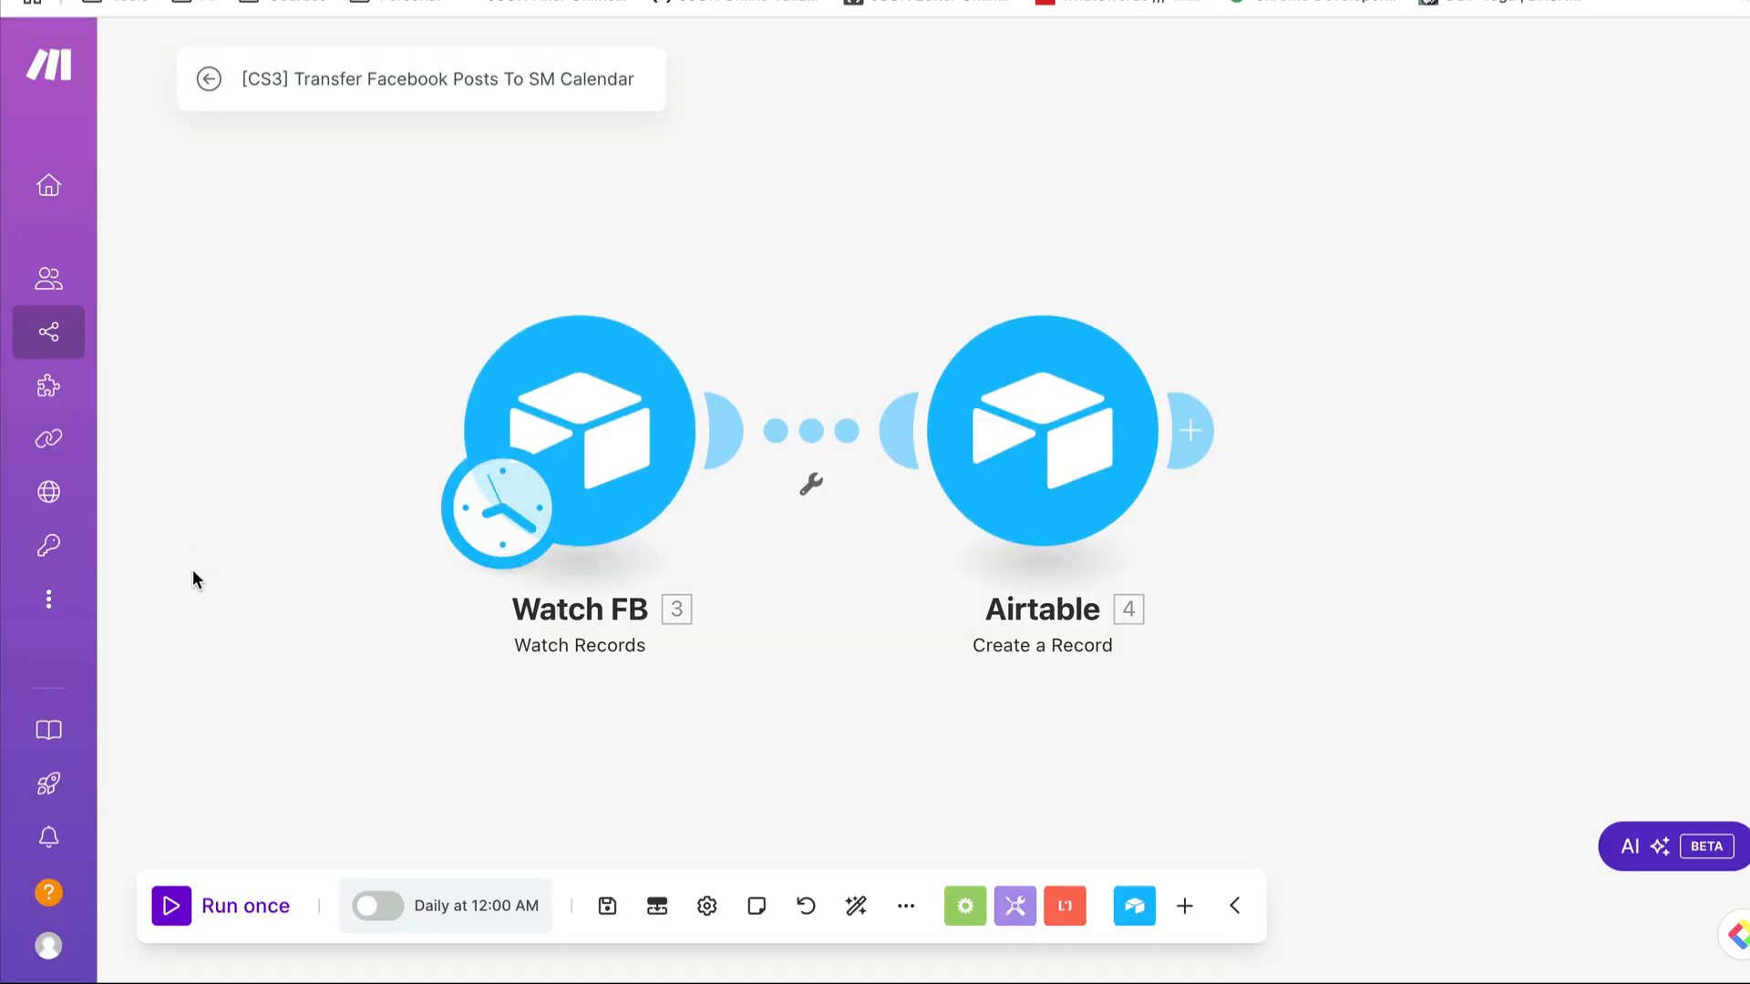
{"action": "left_click", "coordinate": [588, 433]}
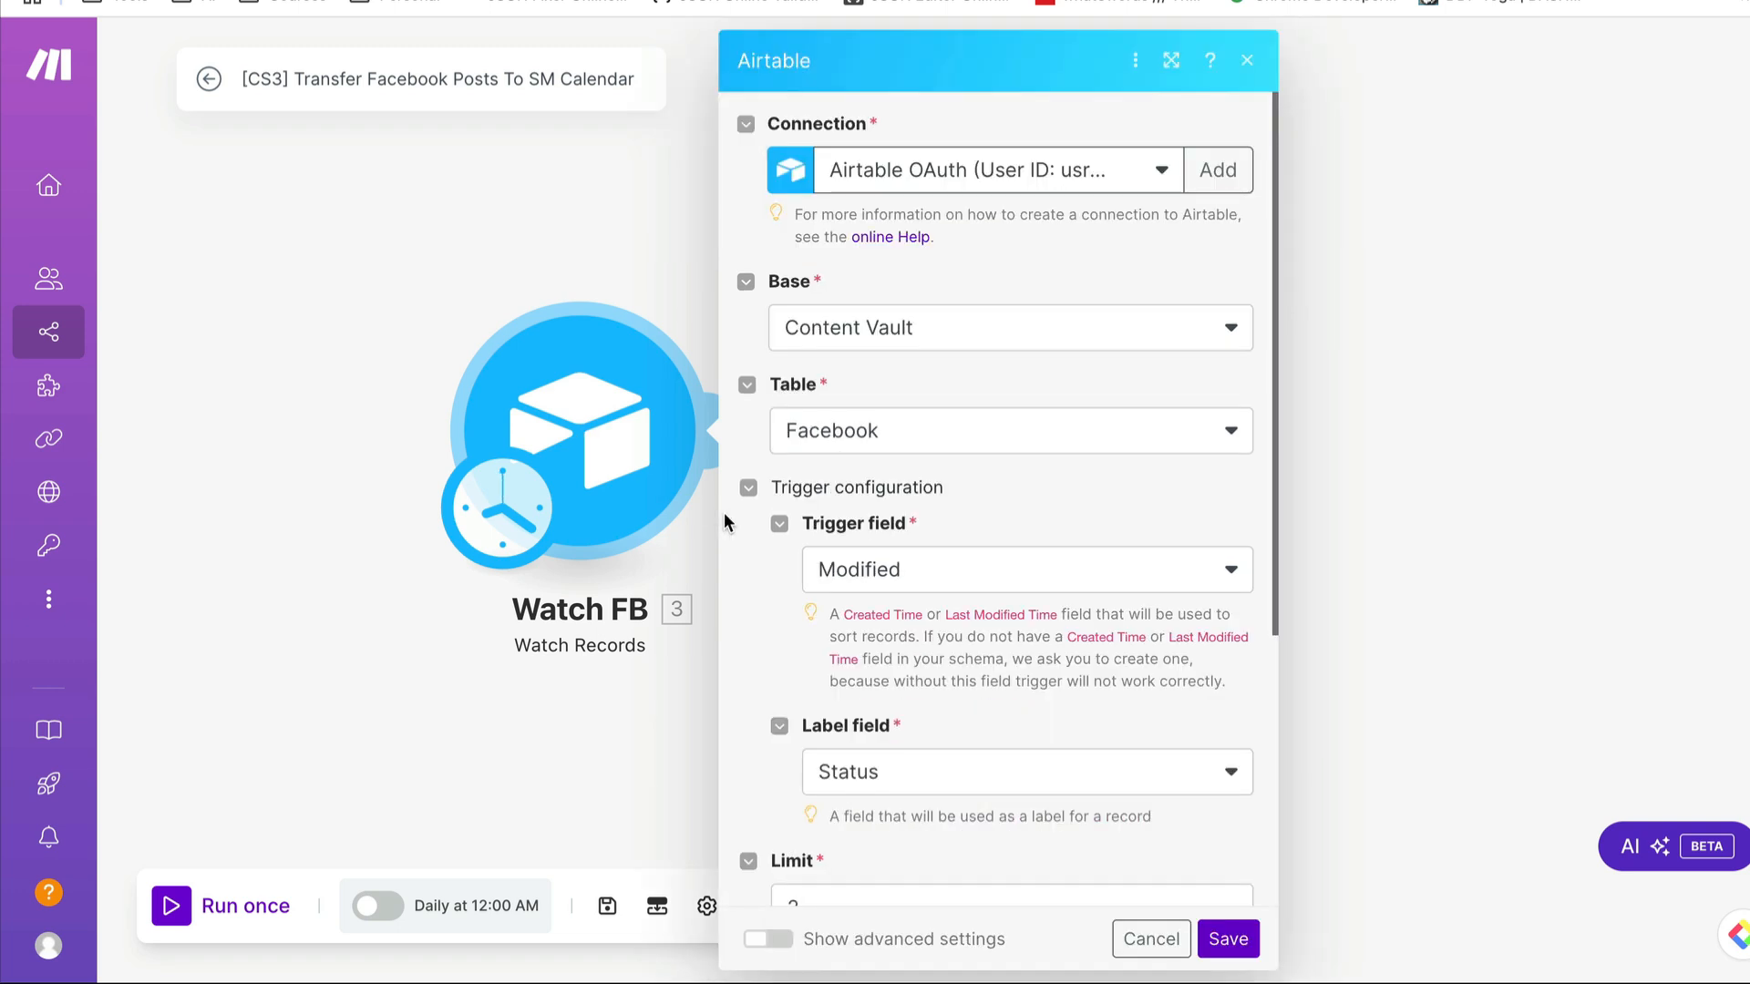
{"action": "scroll", "coordinate": [726, 515], "scroll_direction": "down", "scroll_amount": 5}
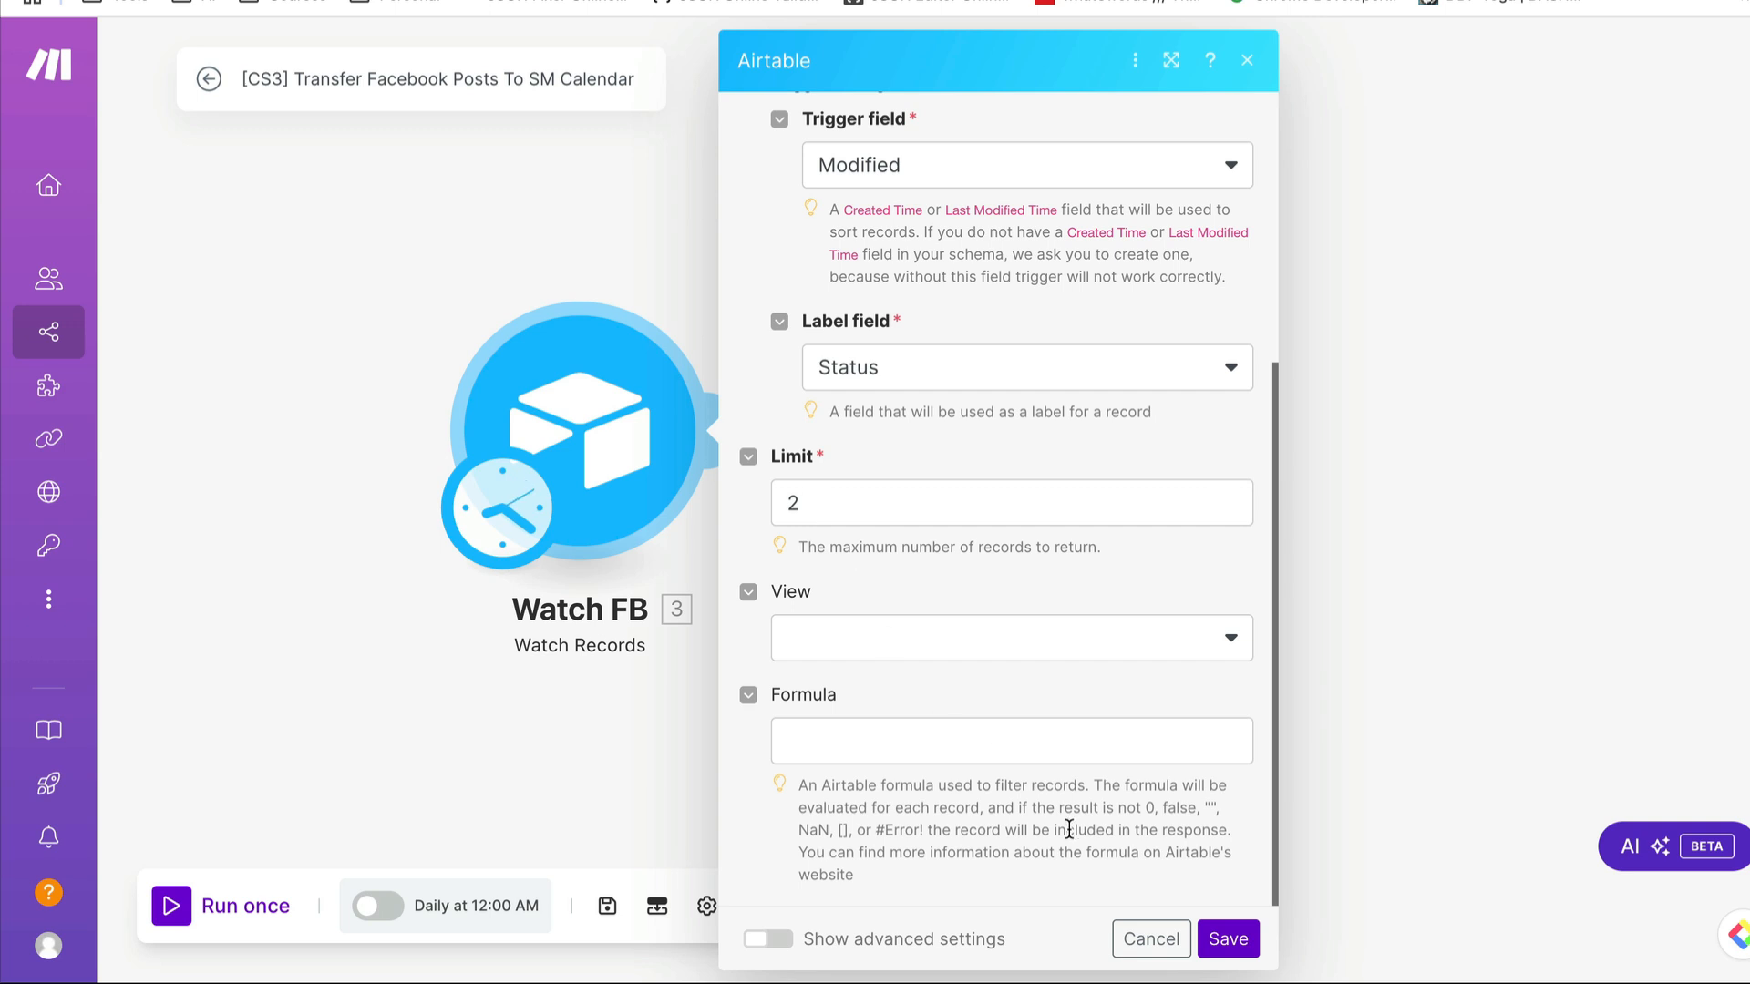
{"action": "left_click", "coordinate": [1137, 940]}
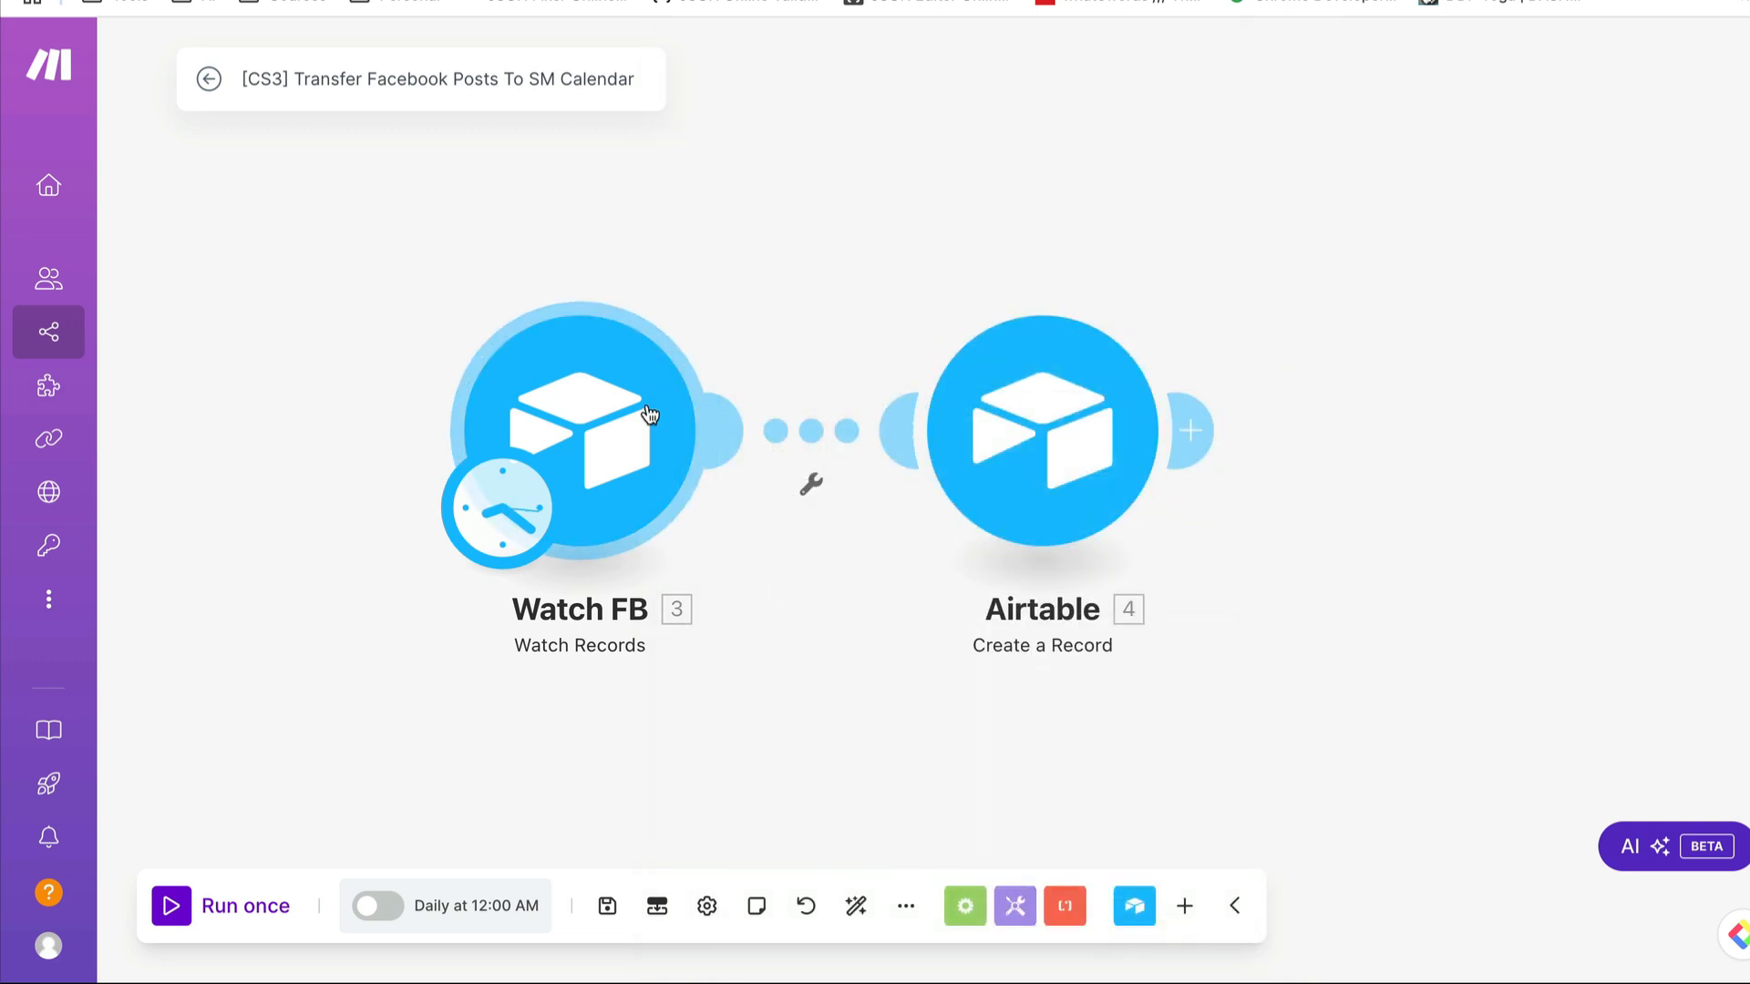
- Open the Create a Record module's settings, and inspect the Channel field's options in Airtable's Social Media Calendar
{"action": "left_click", "coordinate": [1055, 441]}
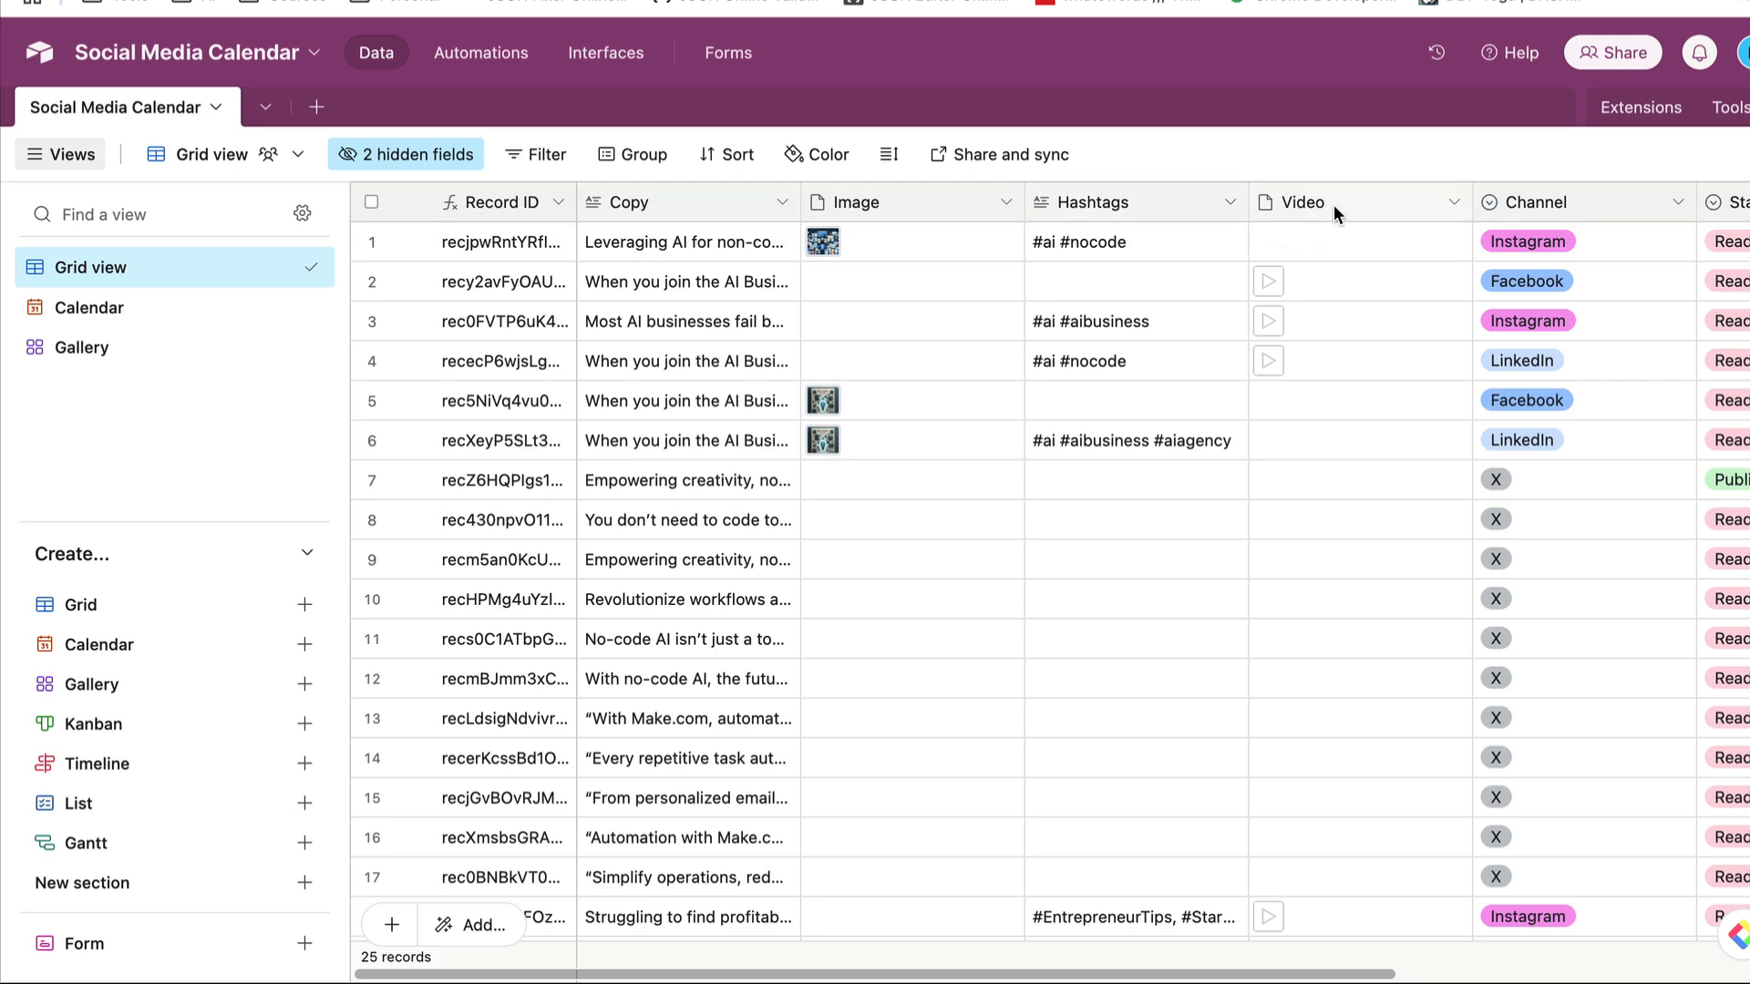
{"action": "scroll", "coordinate": [1342, 204], "scroll_direction": "right", "scroll_amount": 5}
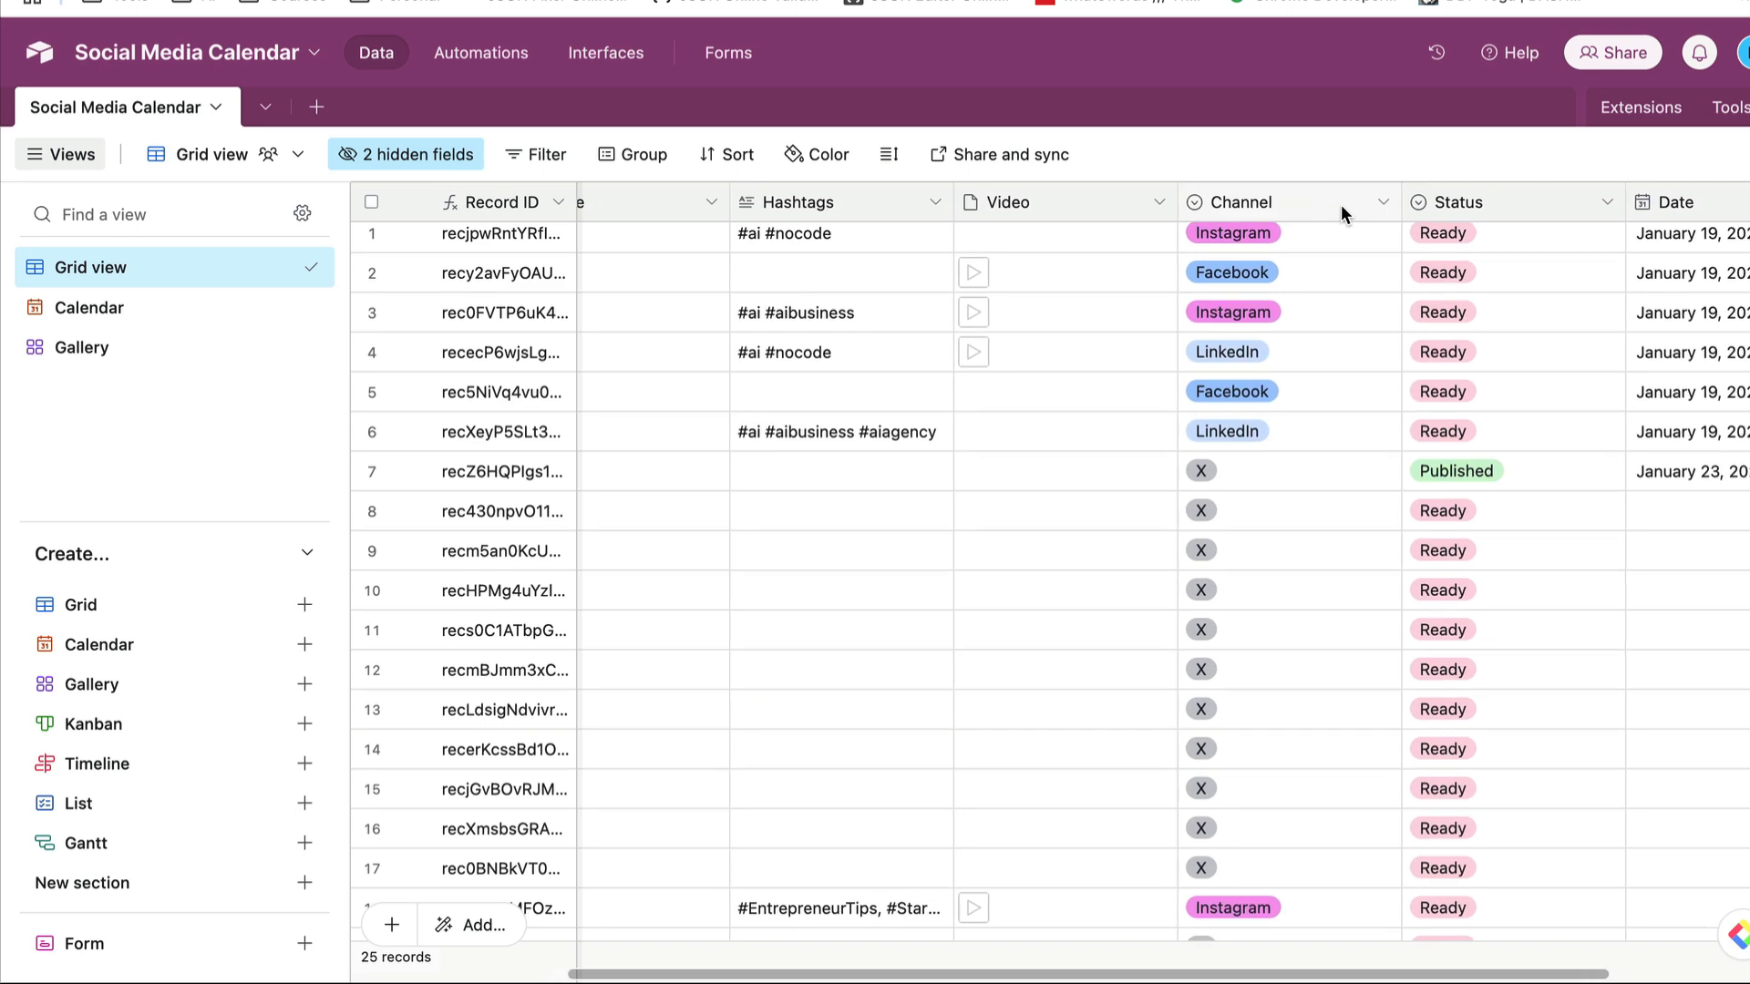
{"action": "scroll", "coordinate": [1318, 197], "scroll_direction": "left", "scroll_amount": 1}
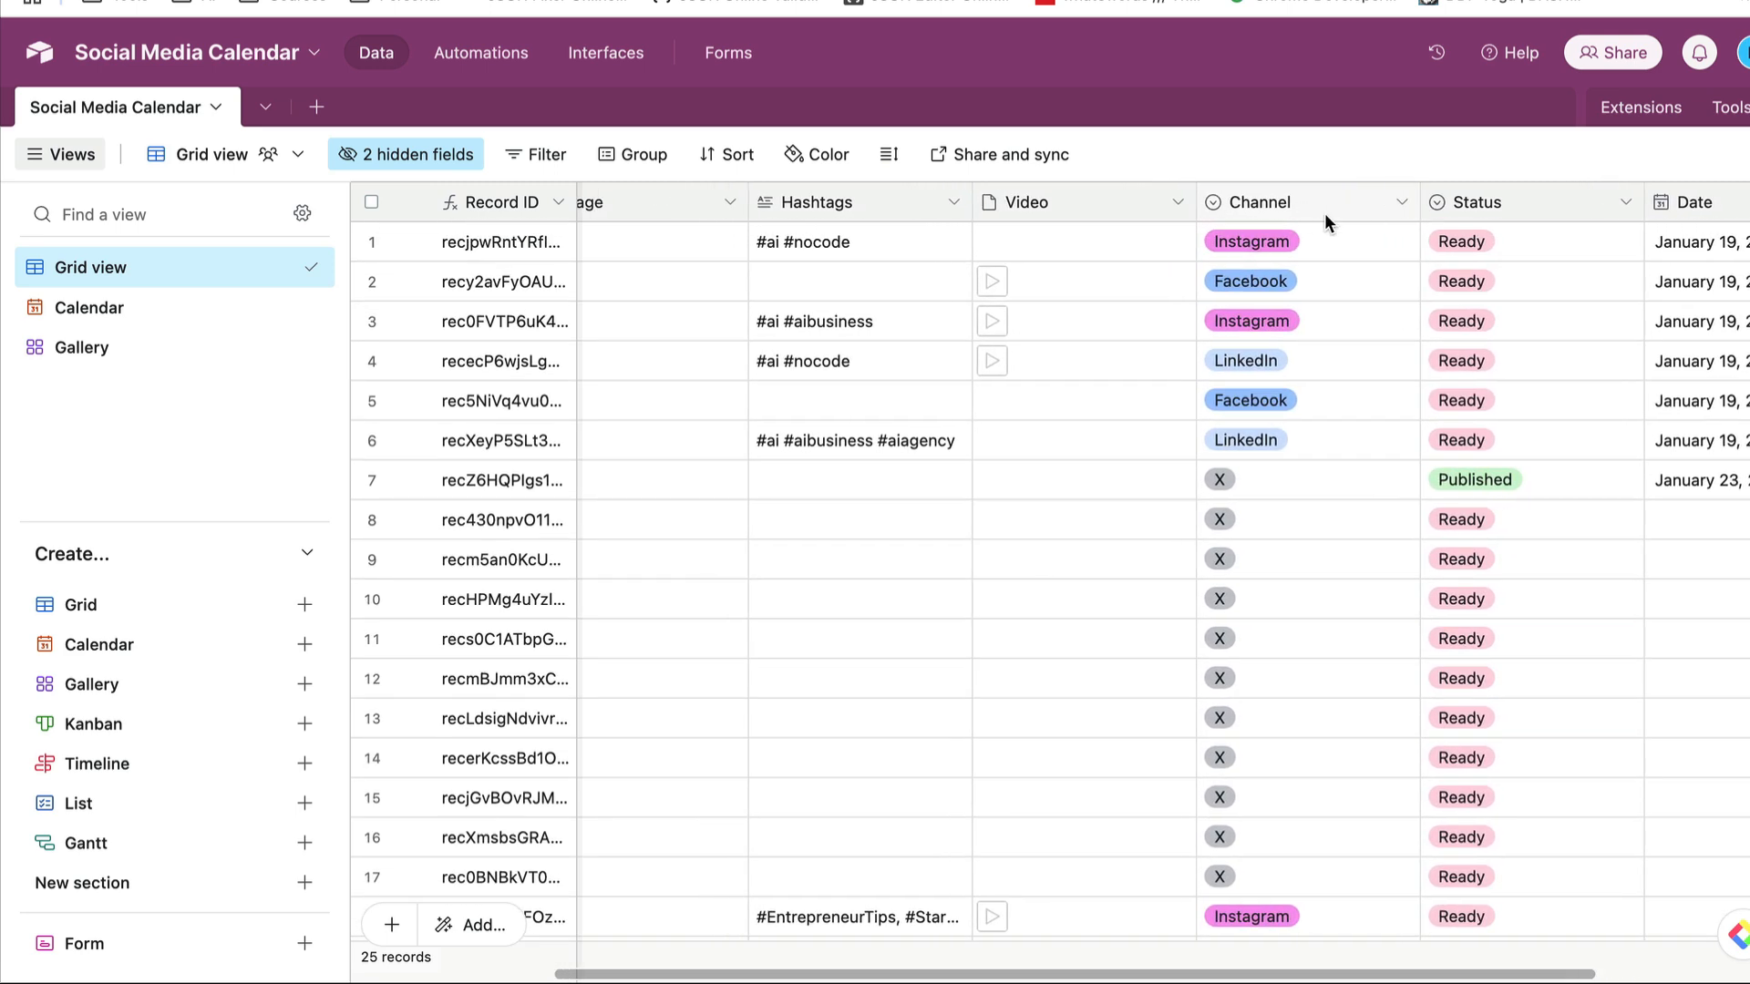
{"action": "double_click", "coordinate": [1362, 204]}
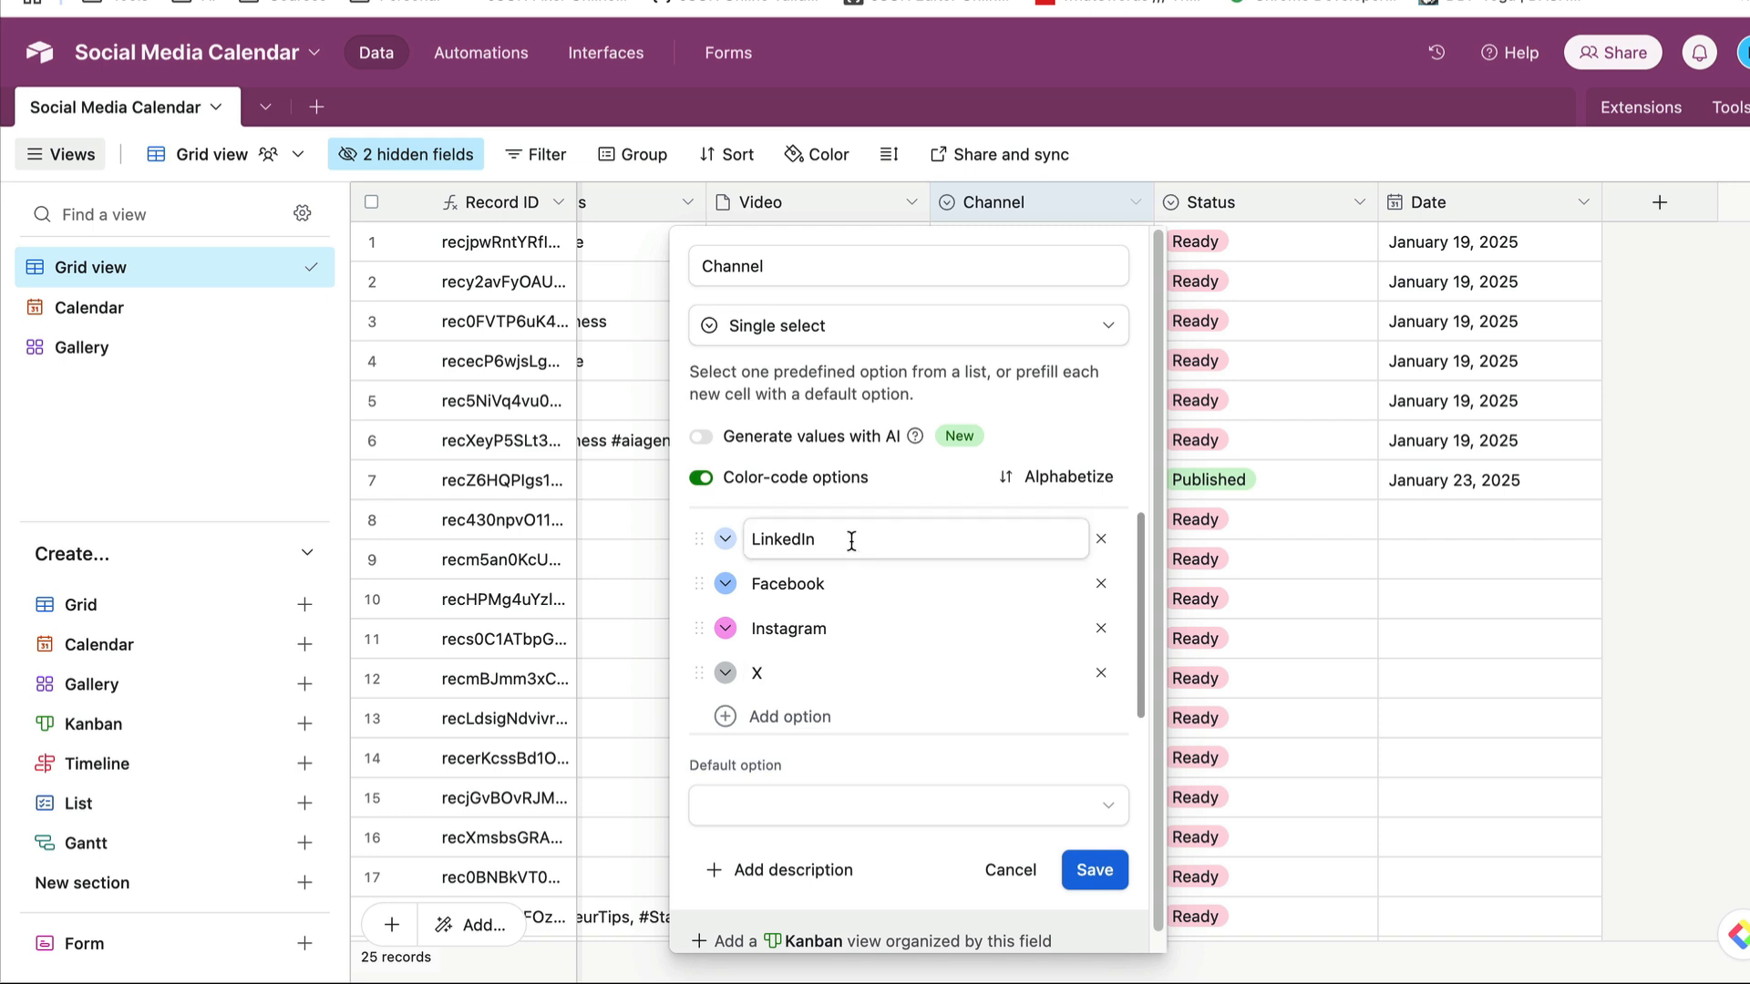
{"action": "left_click", "coordinate": [1318, 124]}
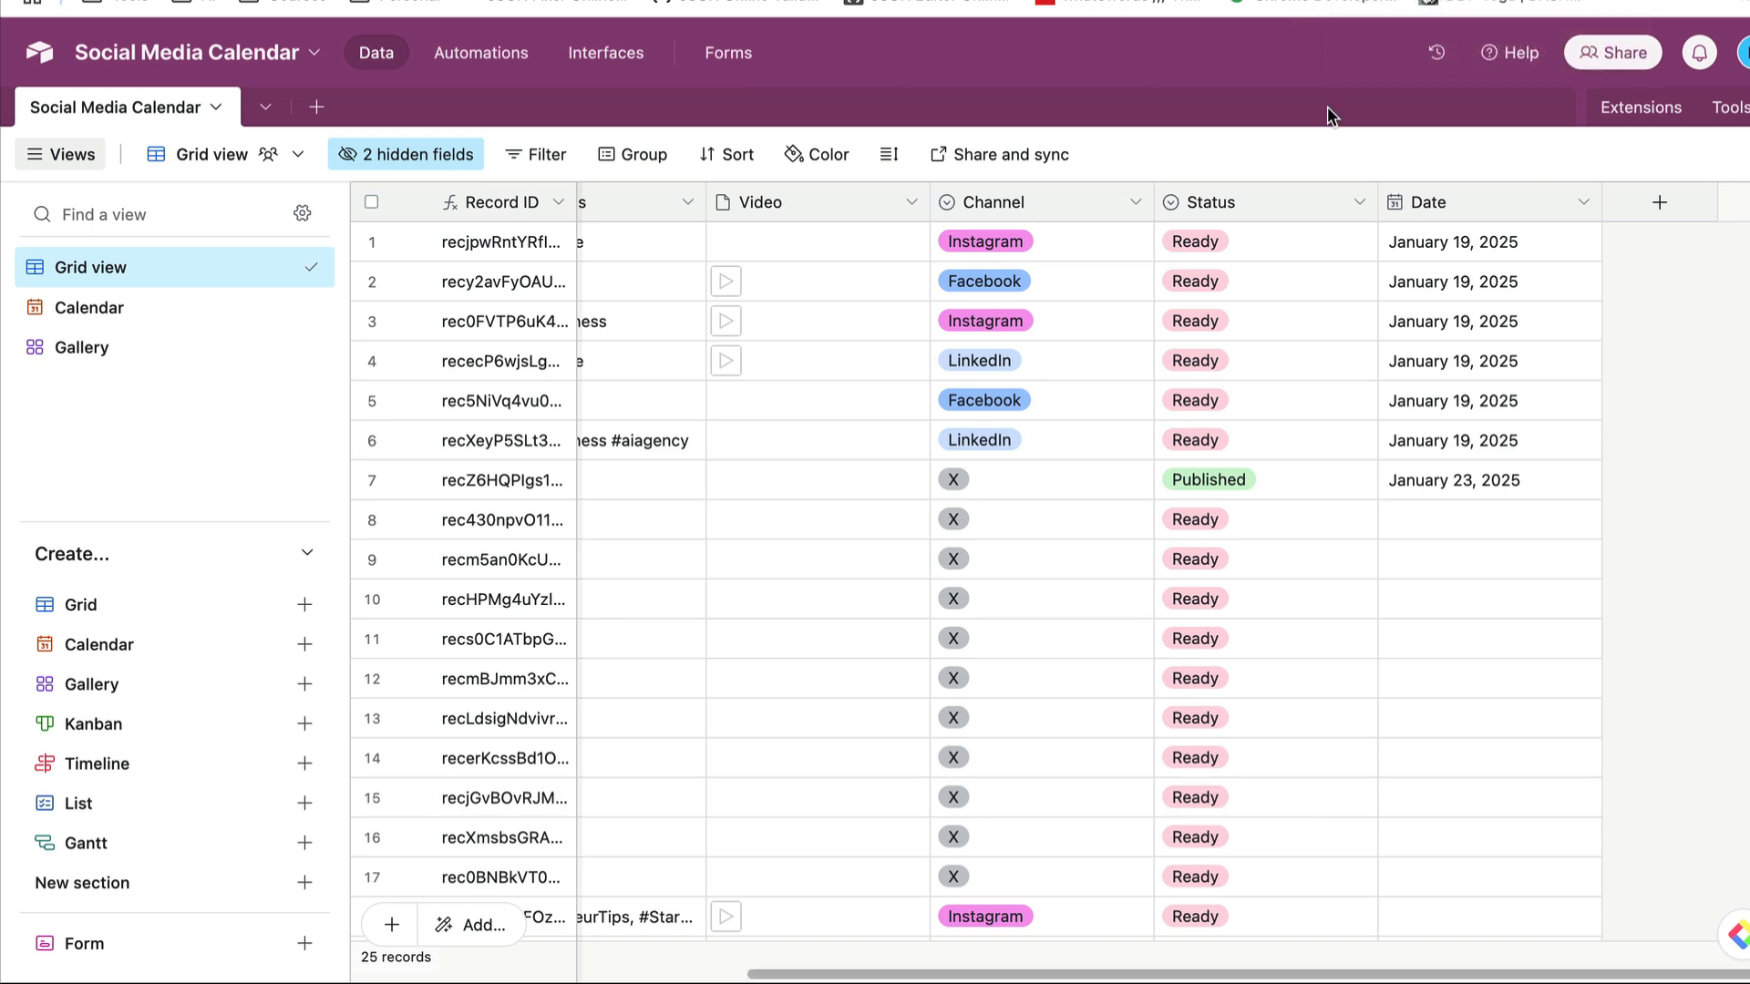
- Examine the Create a Record module's field mappings in Make, including Copy, and compare them with the Airtable calendar and Content Vault tables
{"action": "left_click", "coordinate": [1394, 1]}
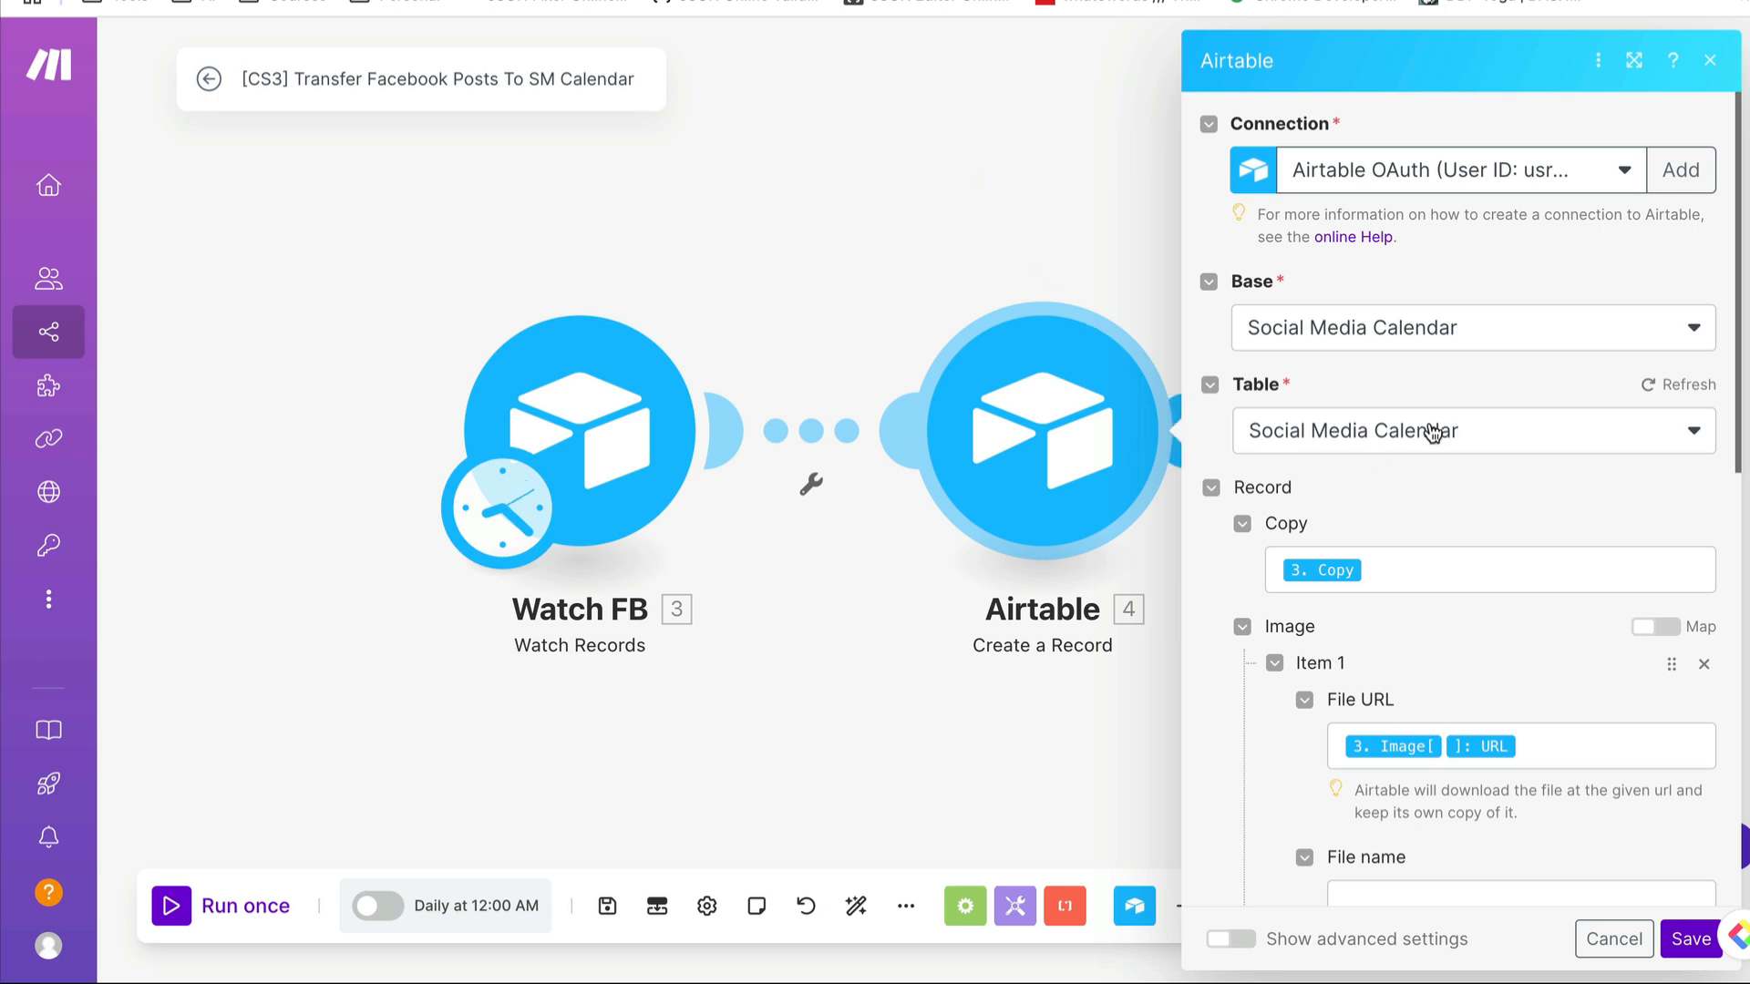
{"action": "scroll", "coordinate": [1430, 516], "scroll_direction": "down", "scroll_amount": 6}
{"action": "scroll", "coordinate": [1451, 435], "scroll_direction": "up", "scroll_amount": 2}
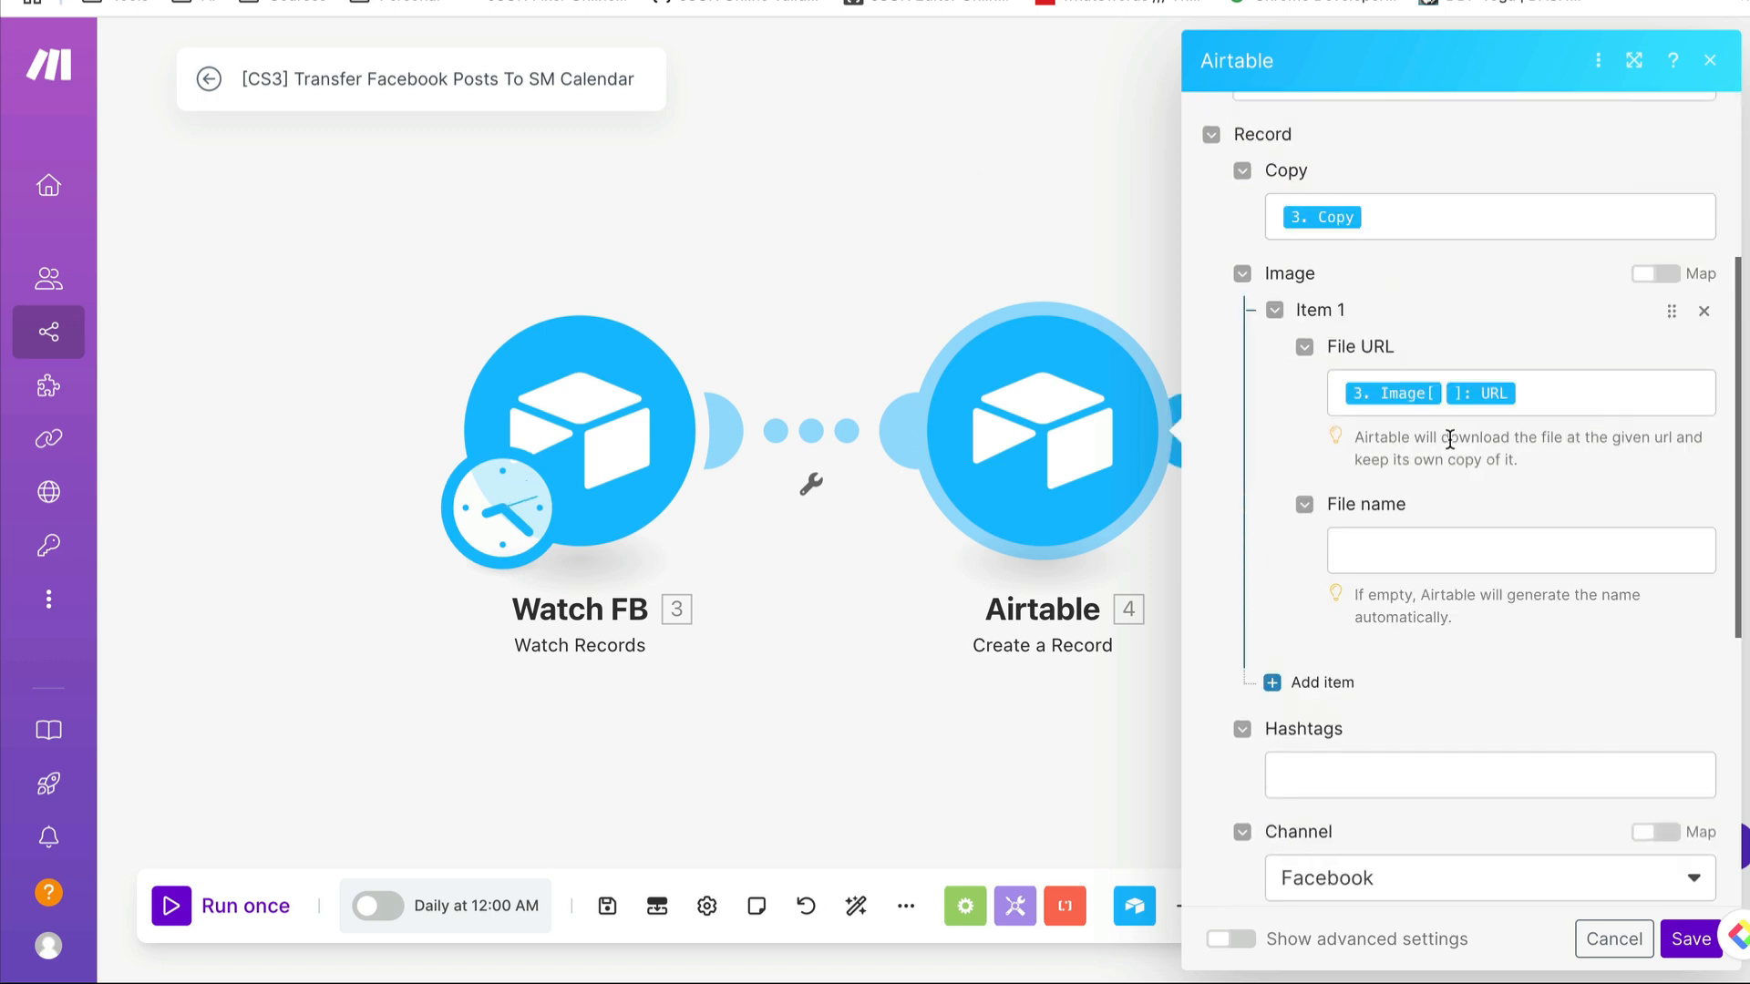
{"action": "left_click", "coordinate": [1490, 223]}
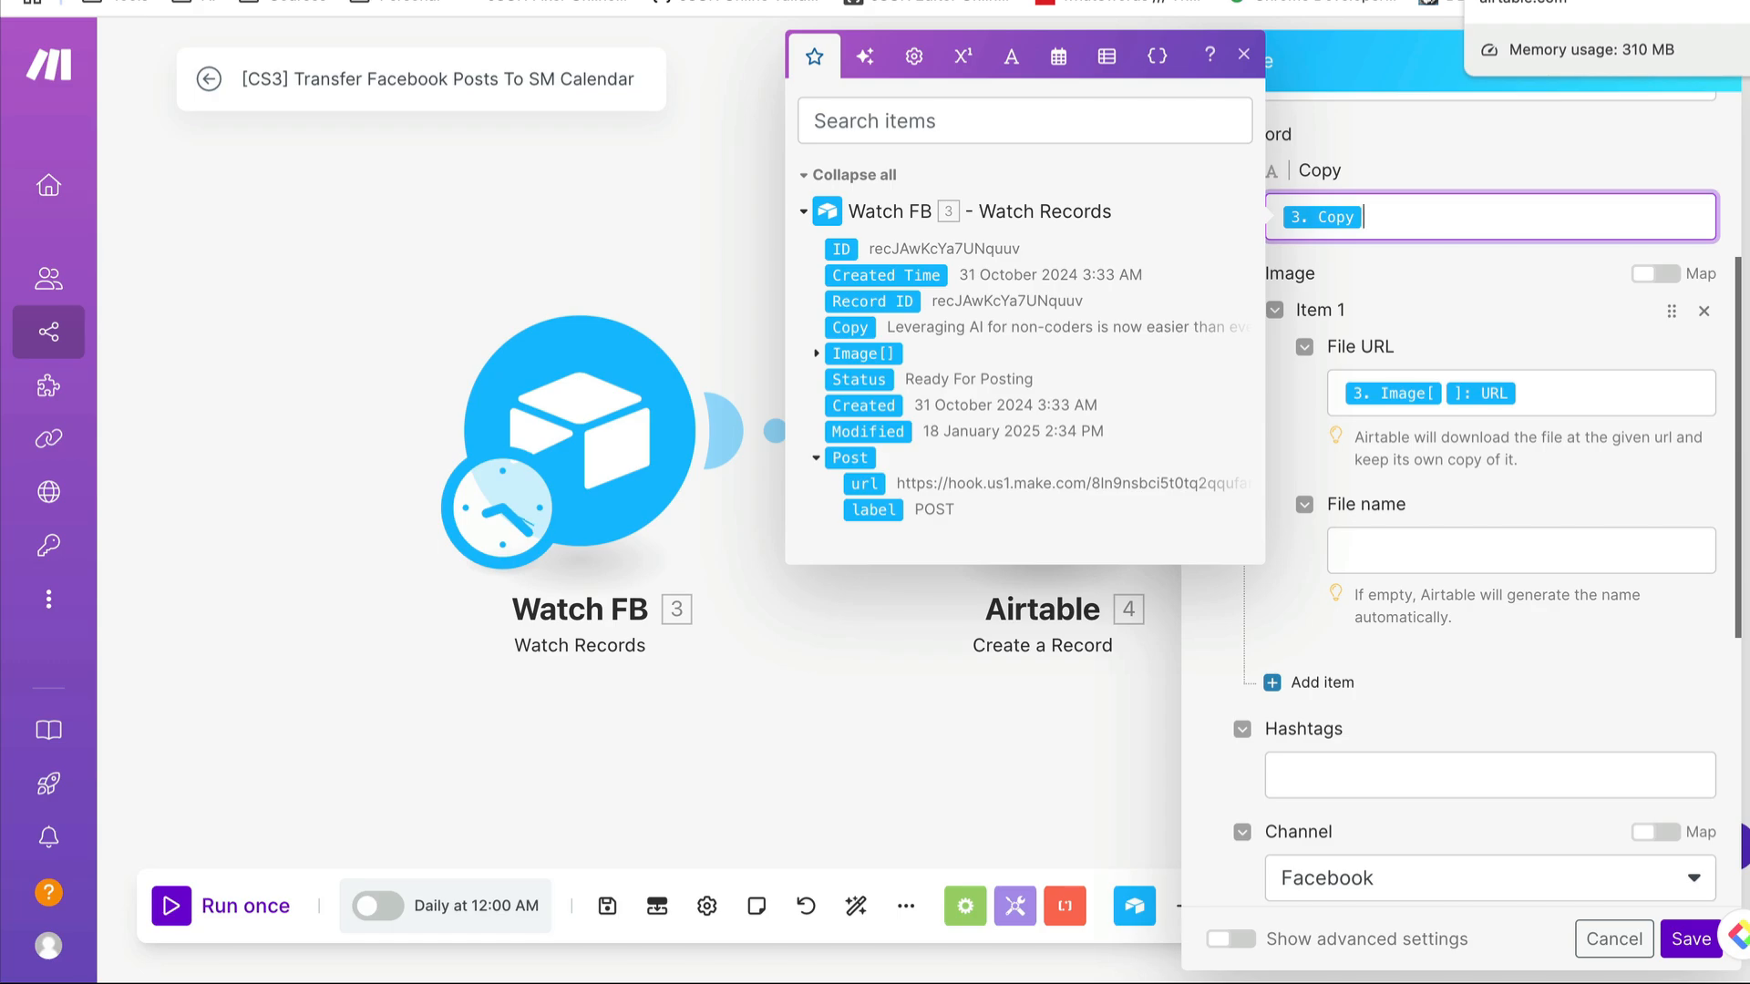
{"action": "left_click", "coordinate": [1532, 1]}
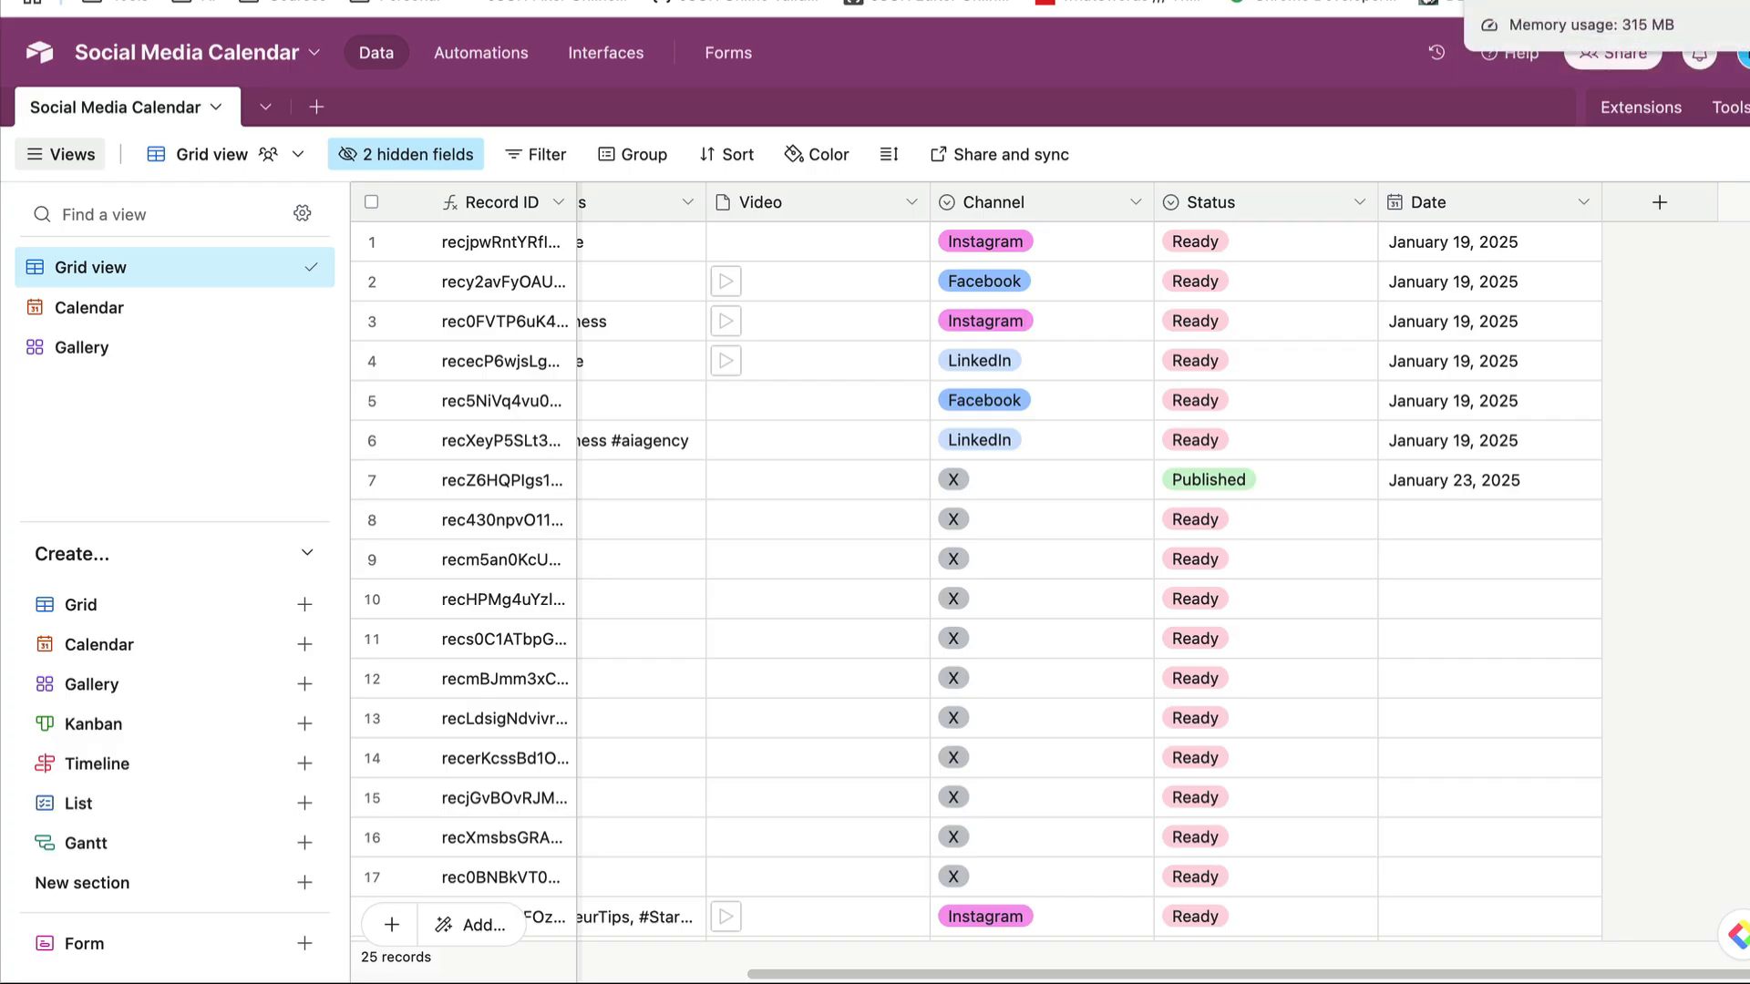
{"action": "left_click", "coordinate": [1513, 1]}
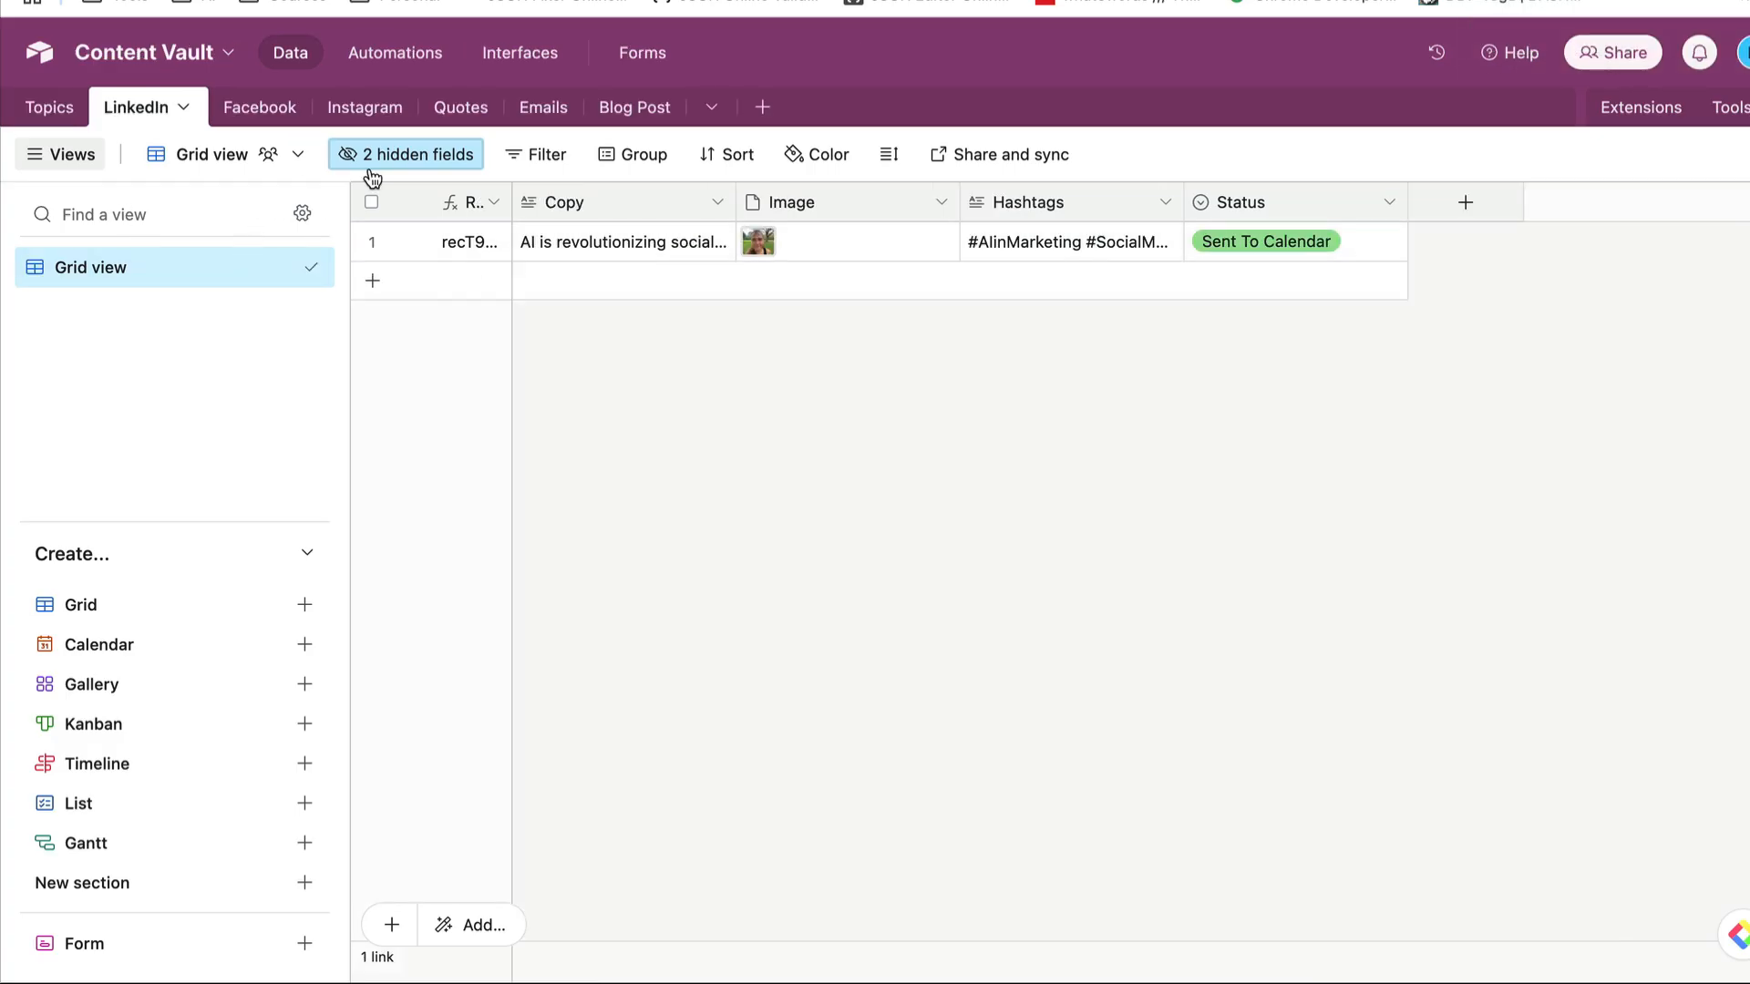
- Check the Facebook table in Airtable's Content Vault, and return to Make to expand the Watch FB Image[] data for the Copy mapping
{"action": "left_click", "coordinate": [267, 115]}
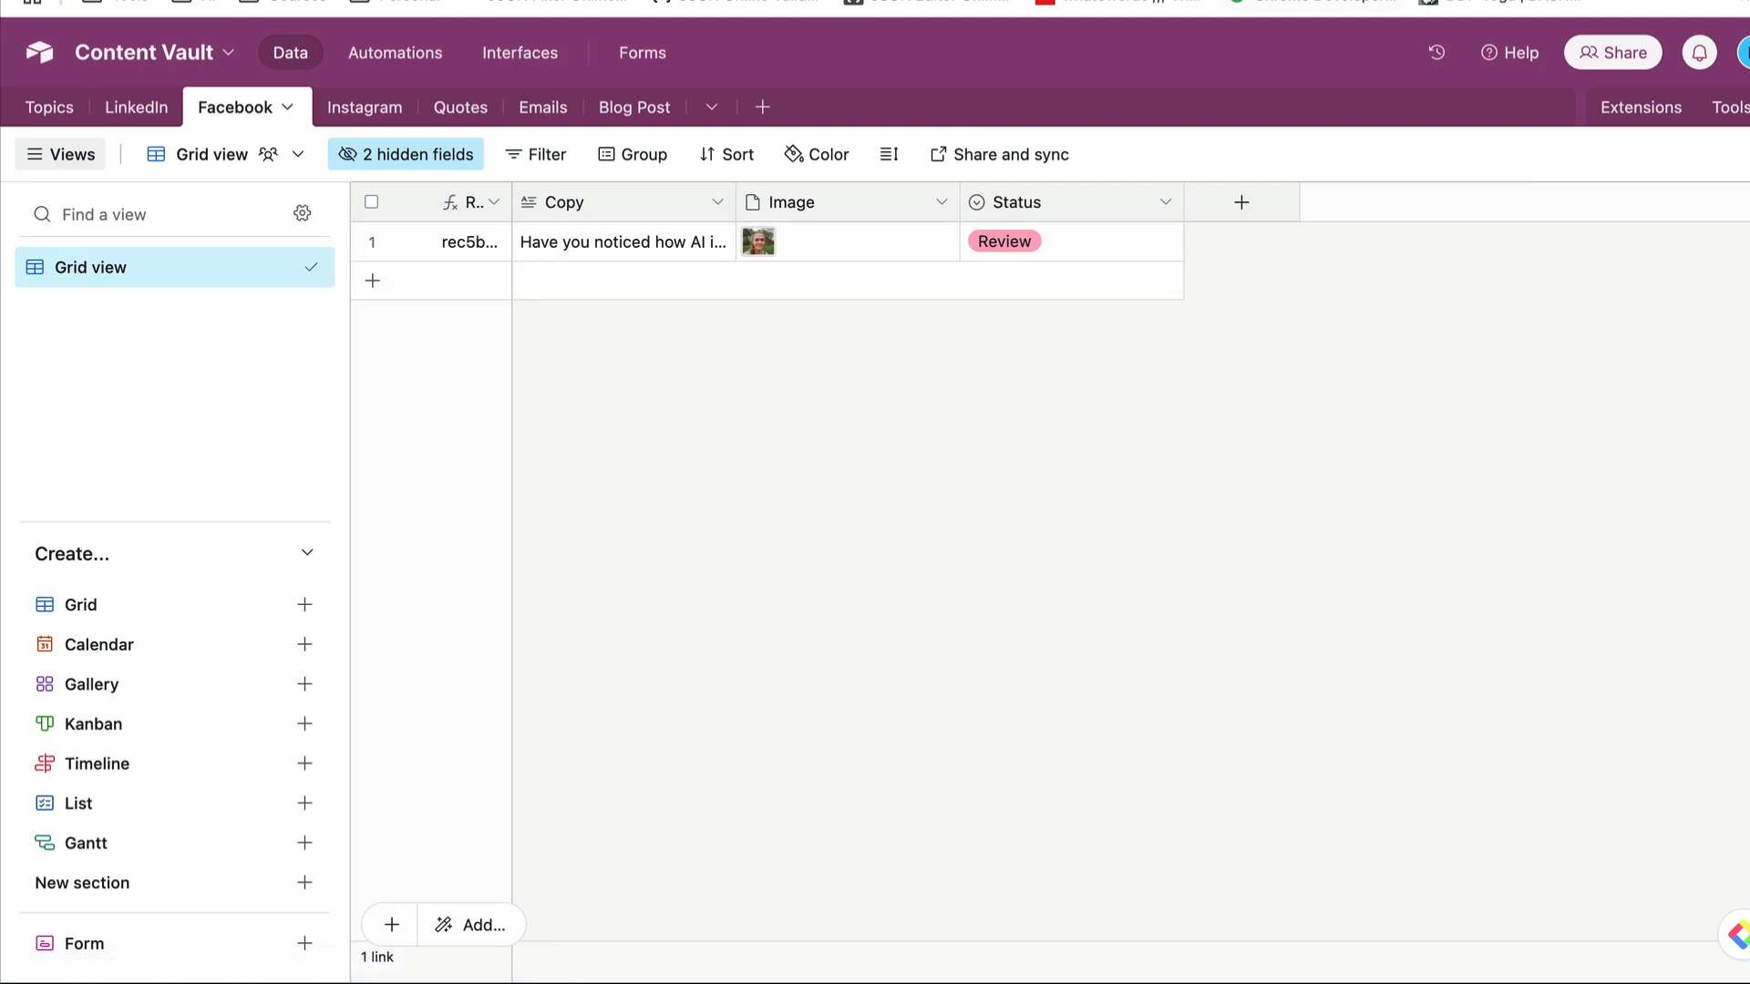
{"action": "left_click", "coordinate": [1399, 1]}
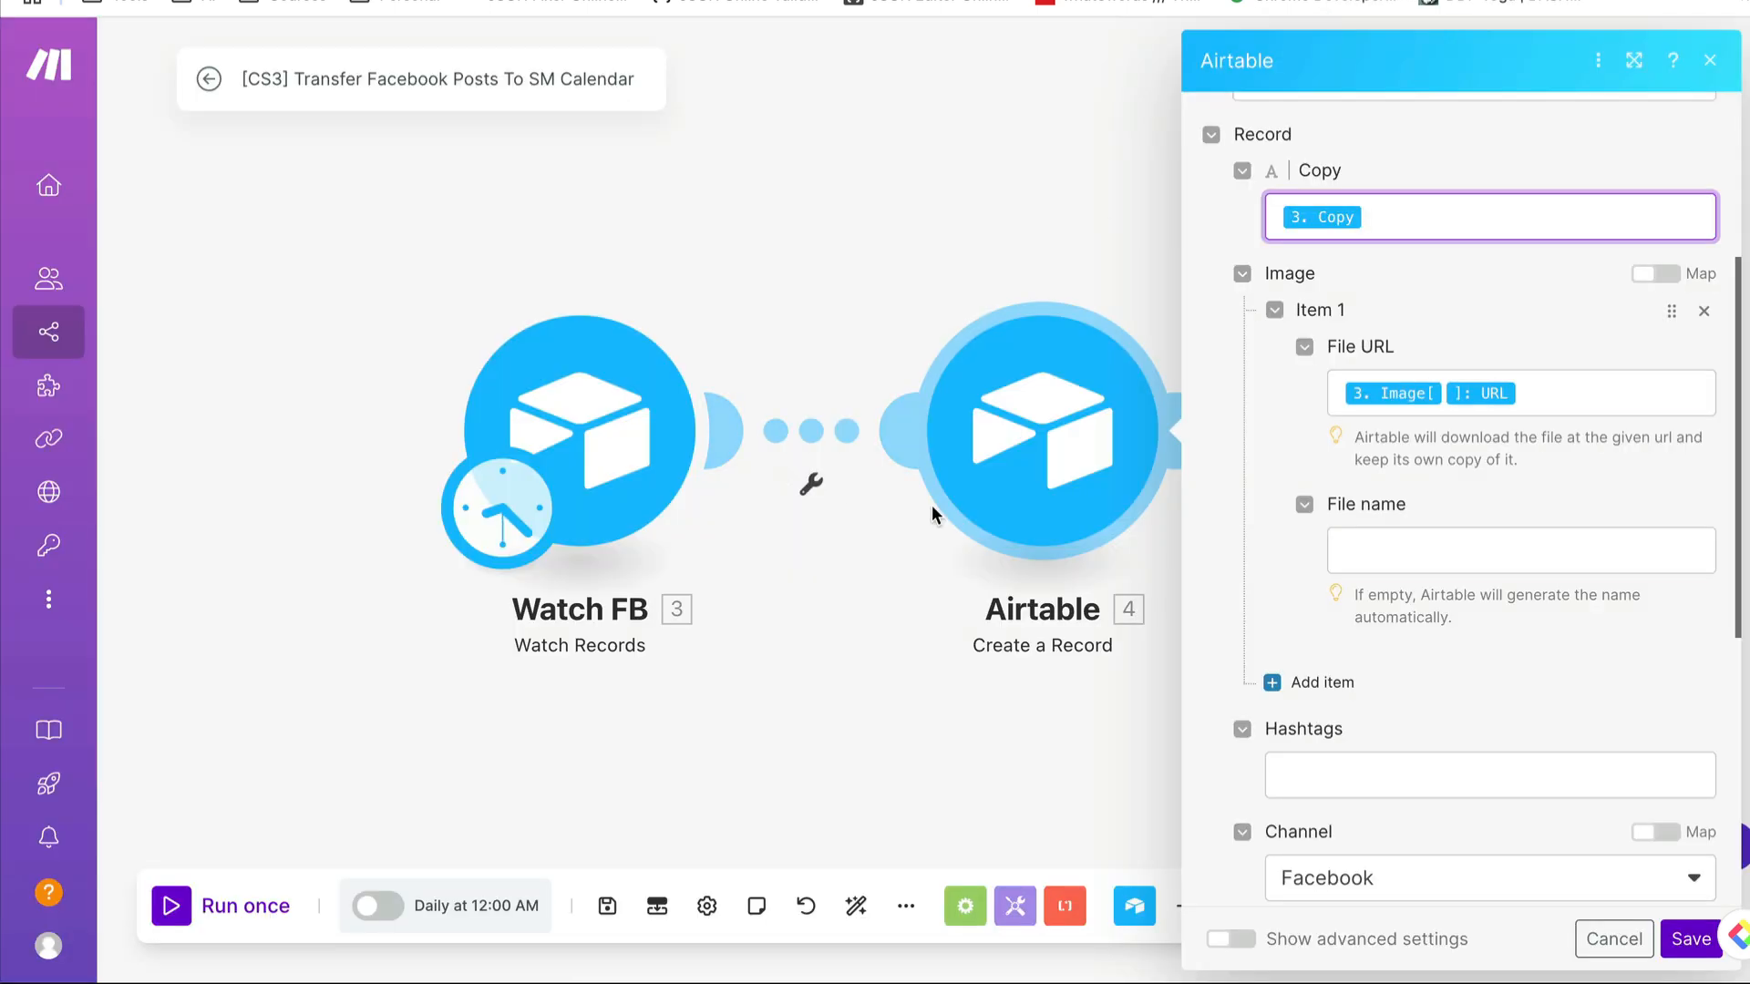
{"action": "left_click", "coordinate": [1429, 206]}
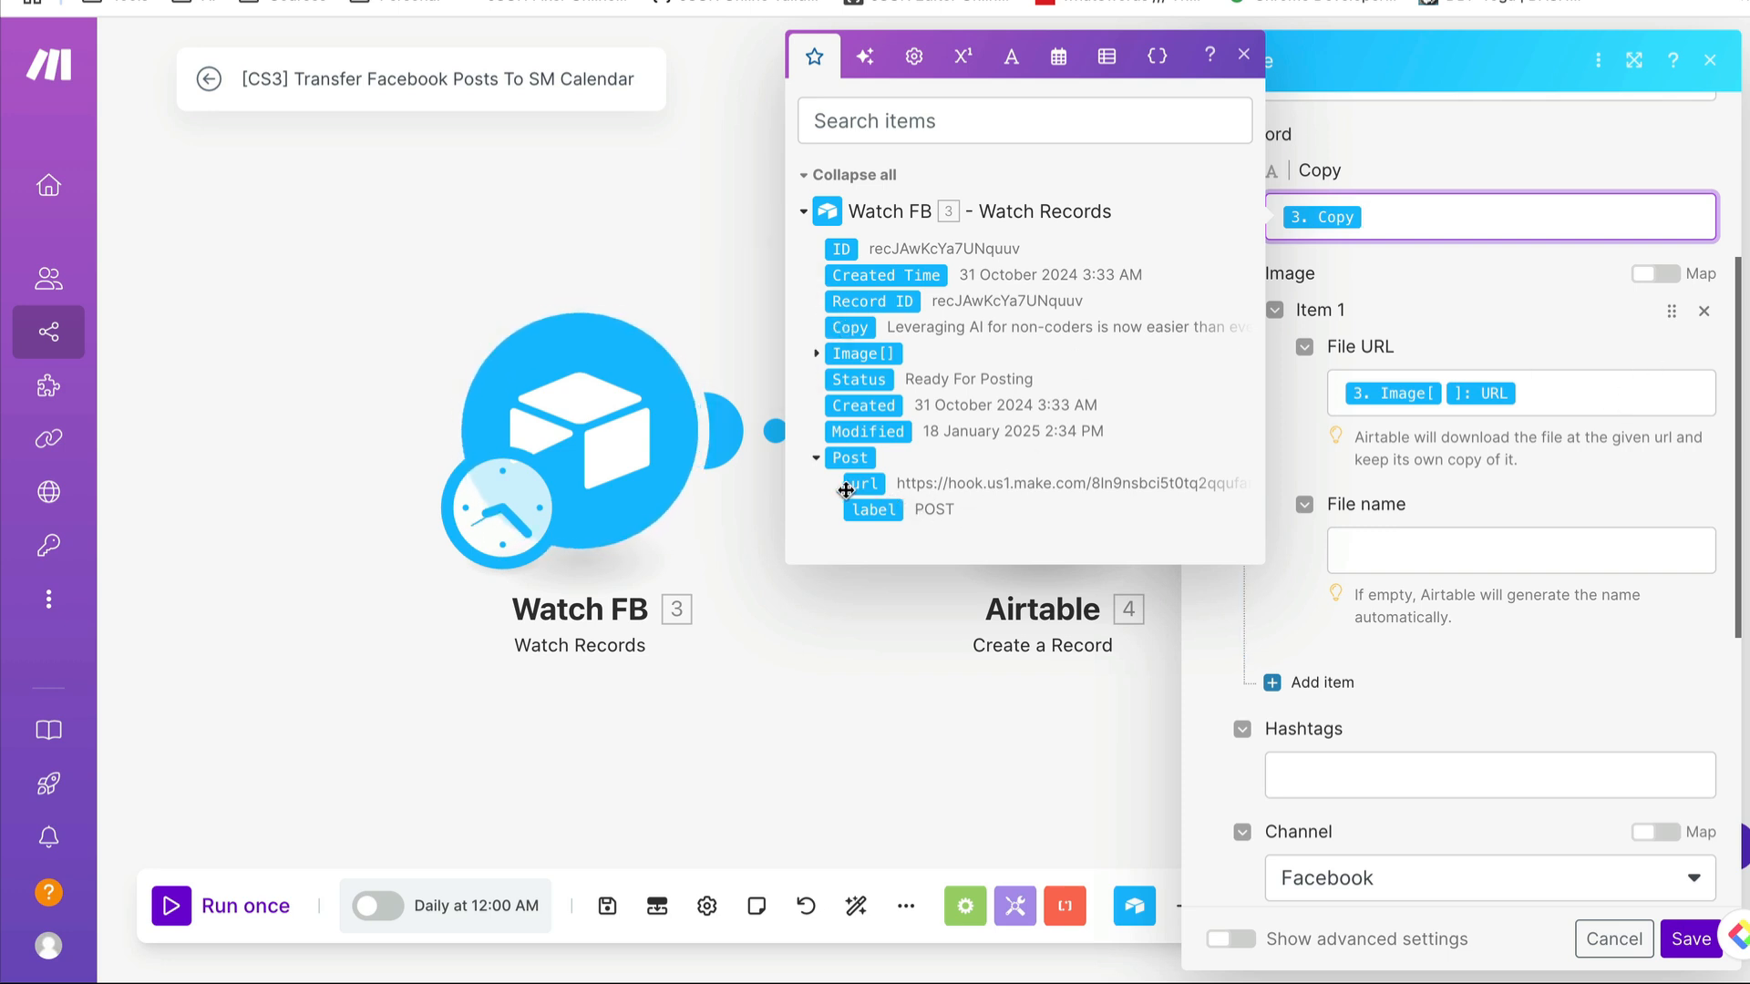
{"action": "left_click", "coordinate": [821, 354]}
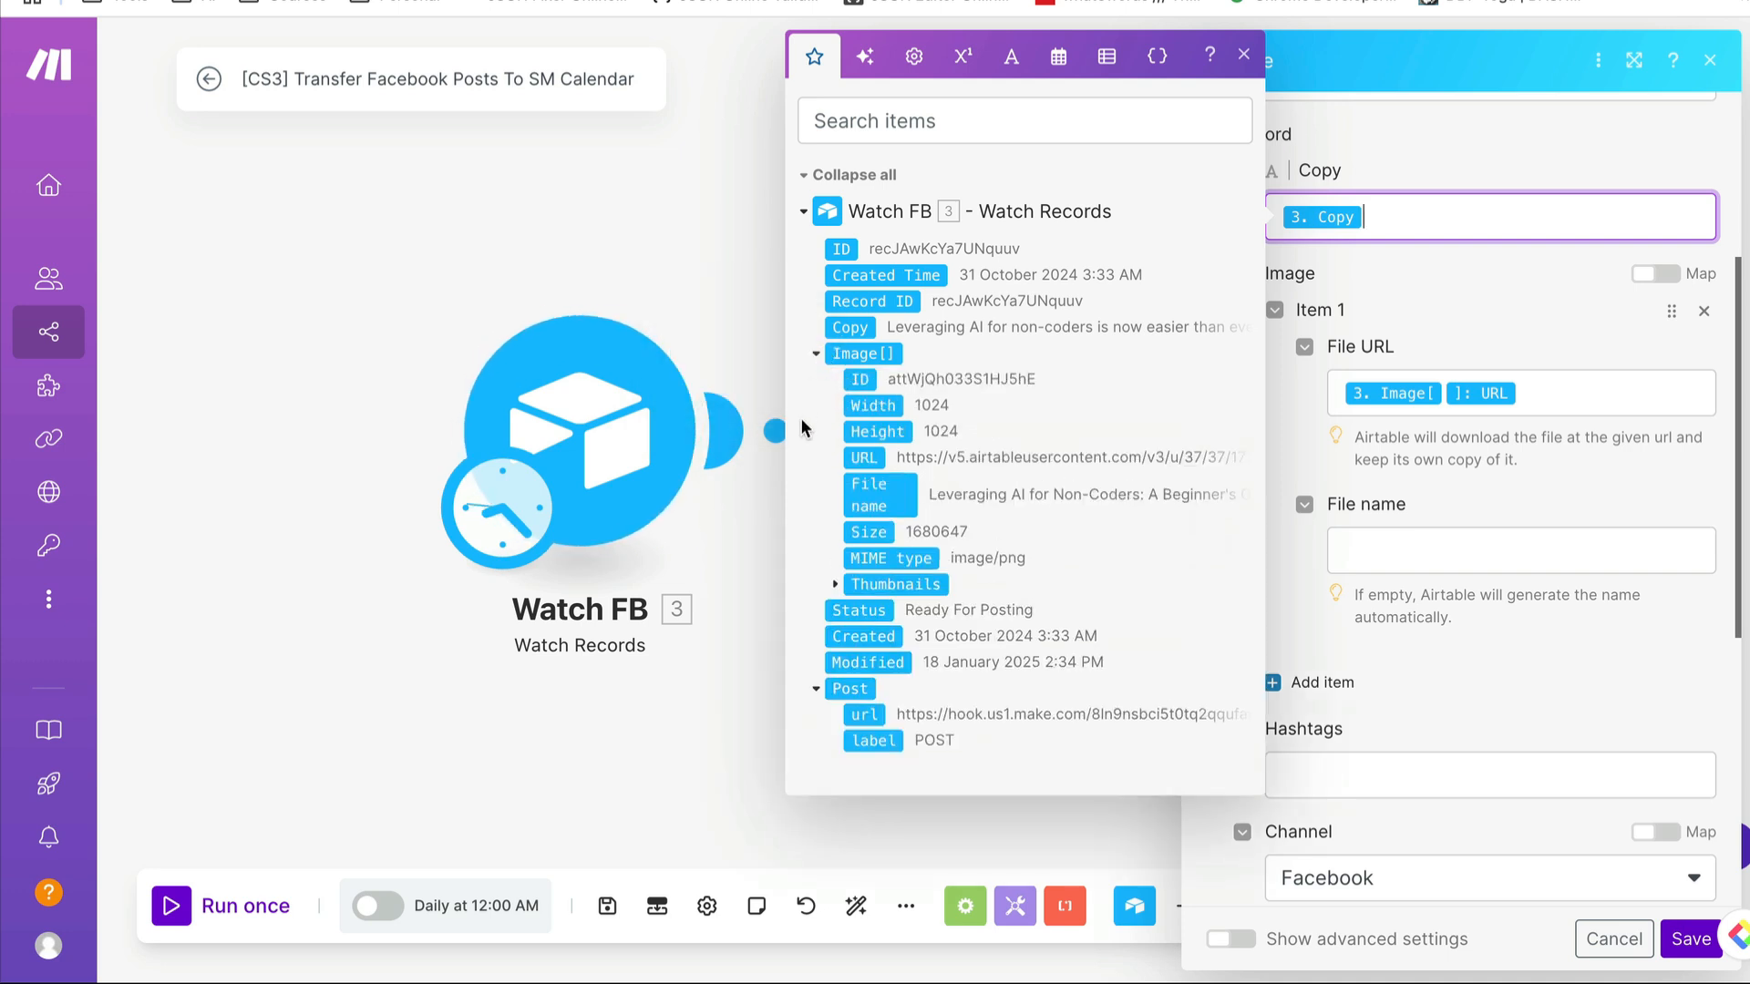
- Try mapping the Watch FB image URL into the Copy field, remove it, and inspect the File URL mapping instead
{"action": "left_click", "coordinate": [871, 460]}
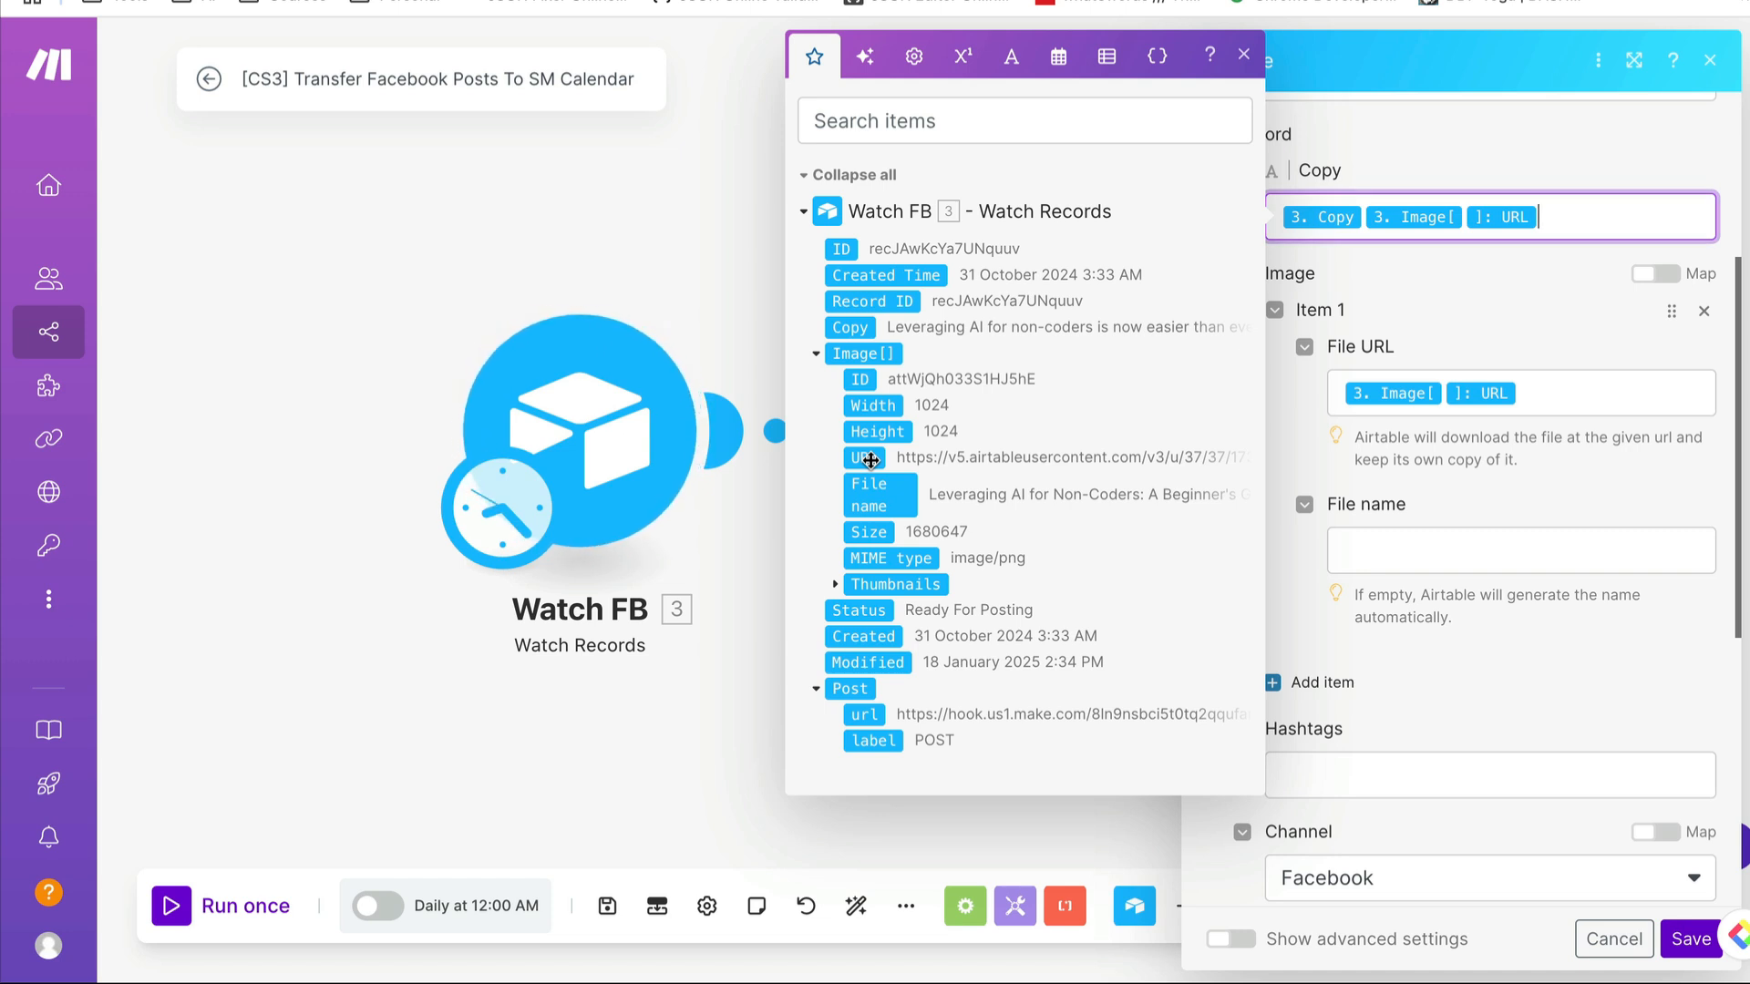
{"action": "key", "text": "BackSpace"}
{"action": "key", "text": "BackSpace"}
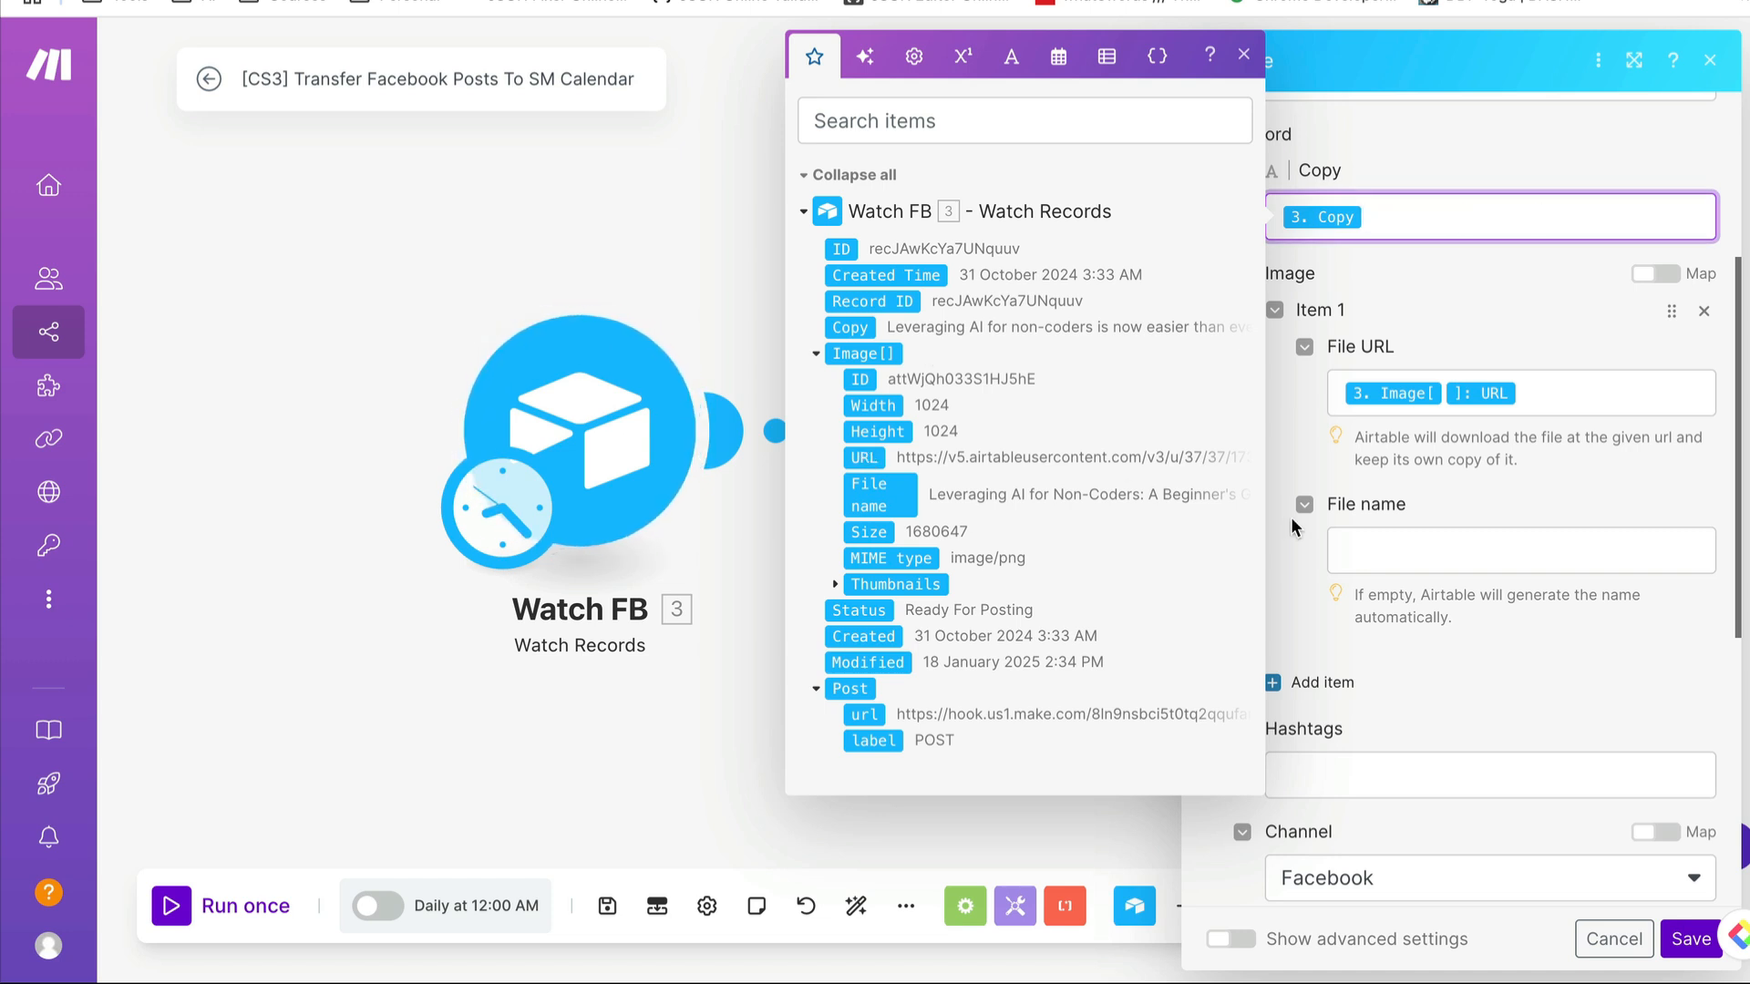
{"action": "left_click", "coordinate": [1578, 393]}
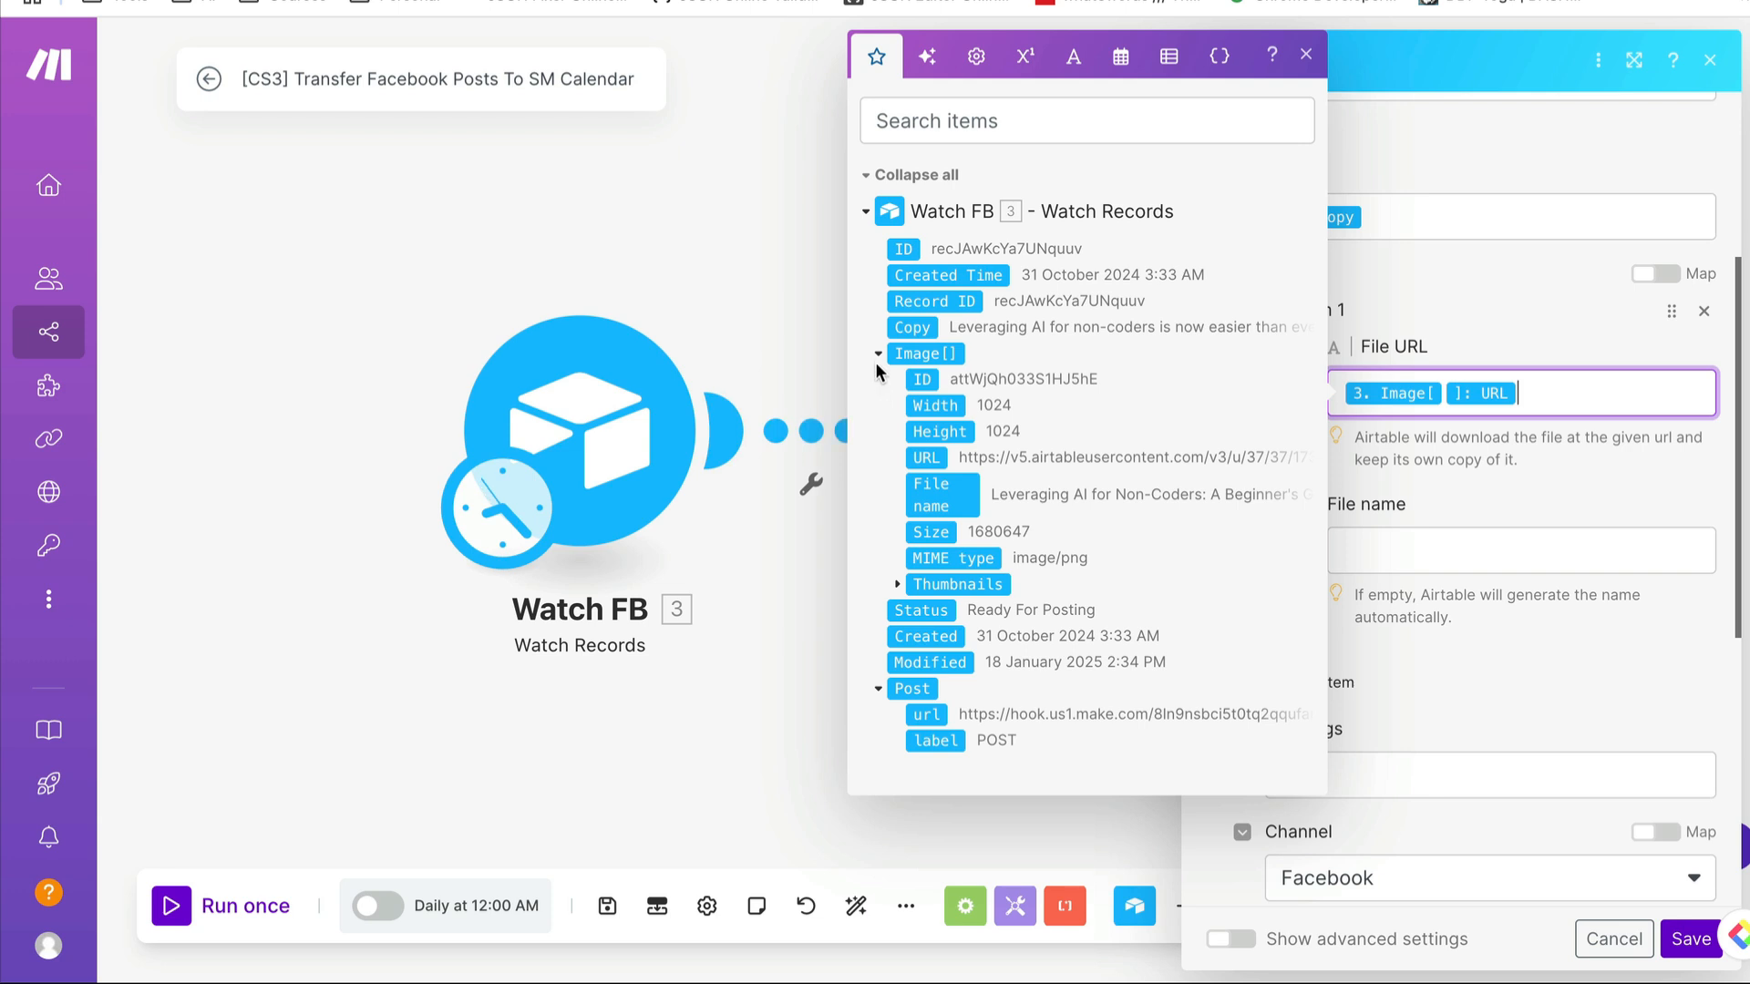
{"action": "left_click_drag", "start_coordinate": [927, 465], "coordinate": [824, 455]}
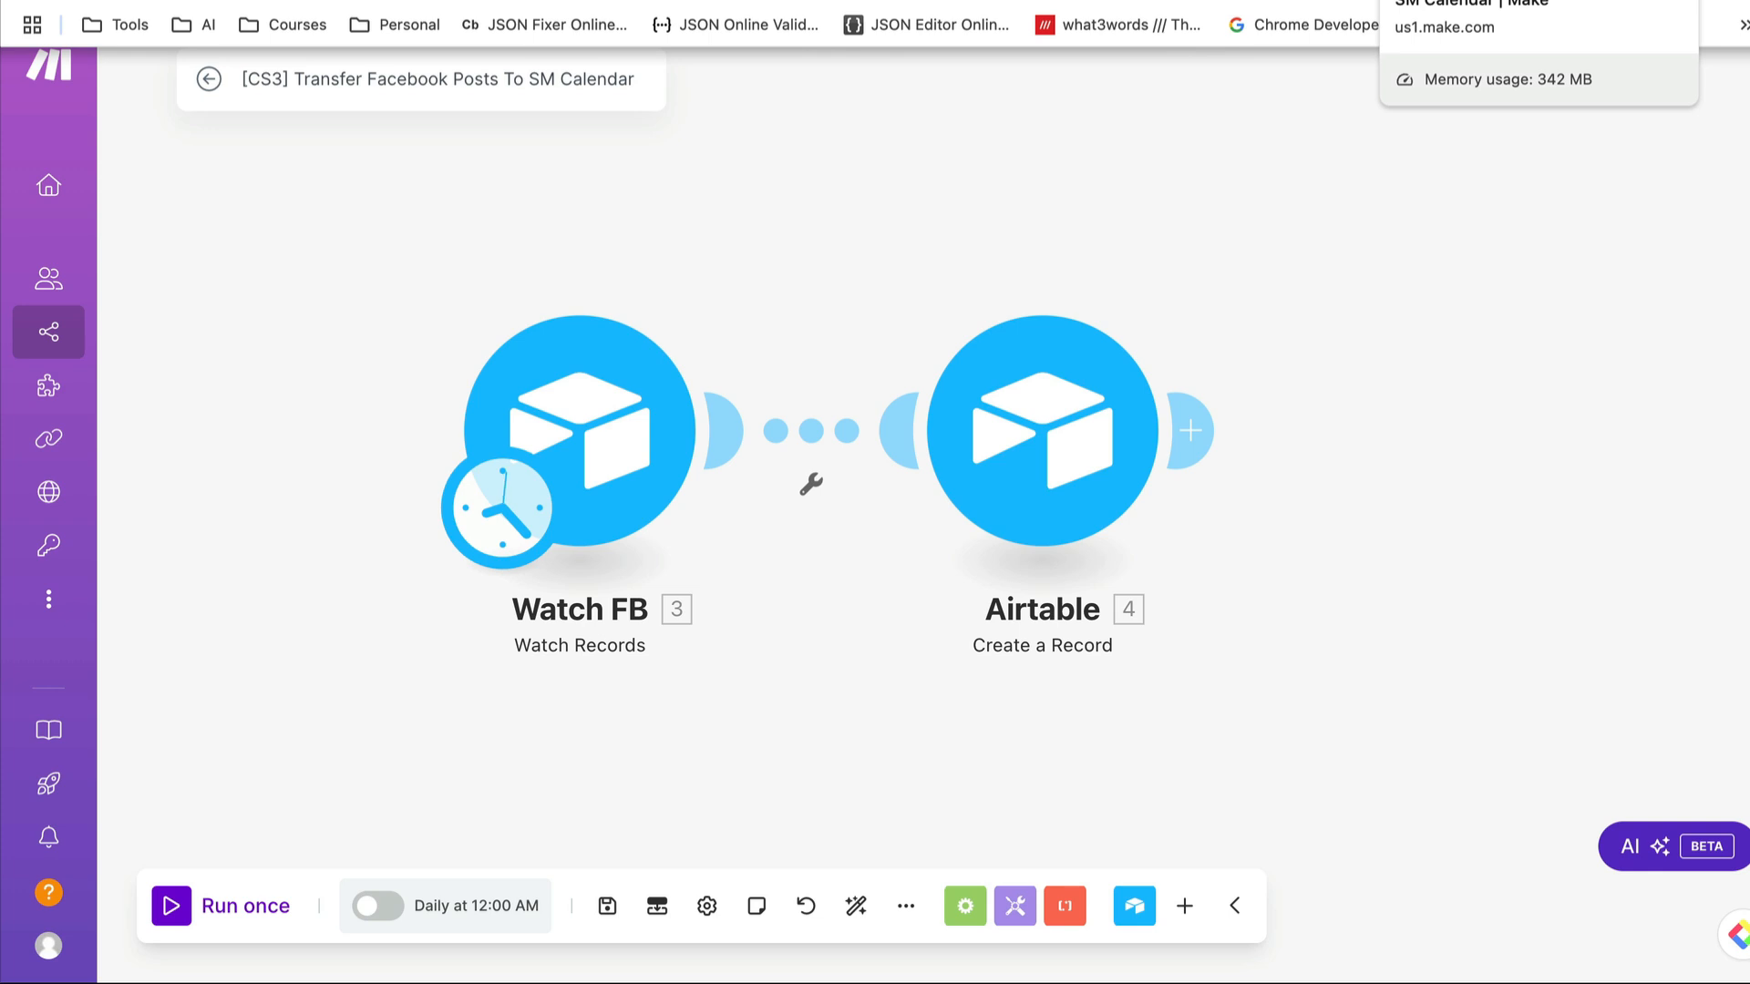
- Switch to the Instagram posts scenario and examine the settings of its Create a Record and Watch IG modules
{"action": "left_click", "coordinate": [1427, 0]}
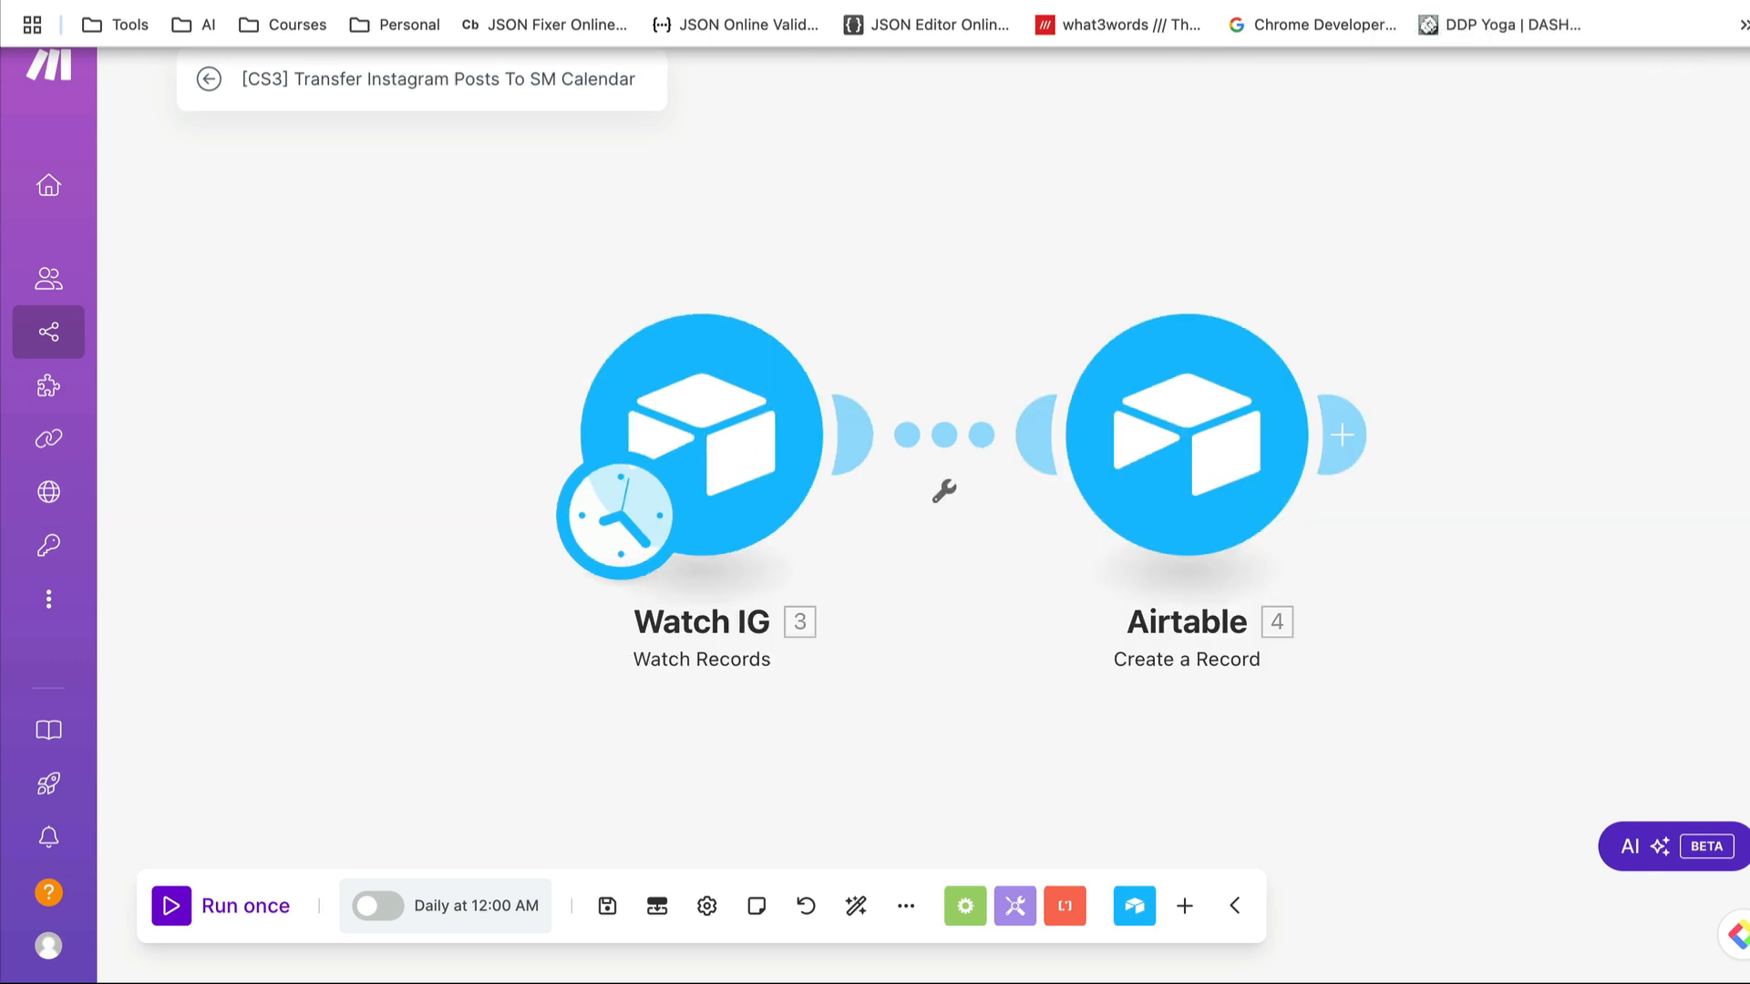
{"action": "left_click", "coordinate": [1179, 379]}
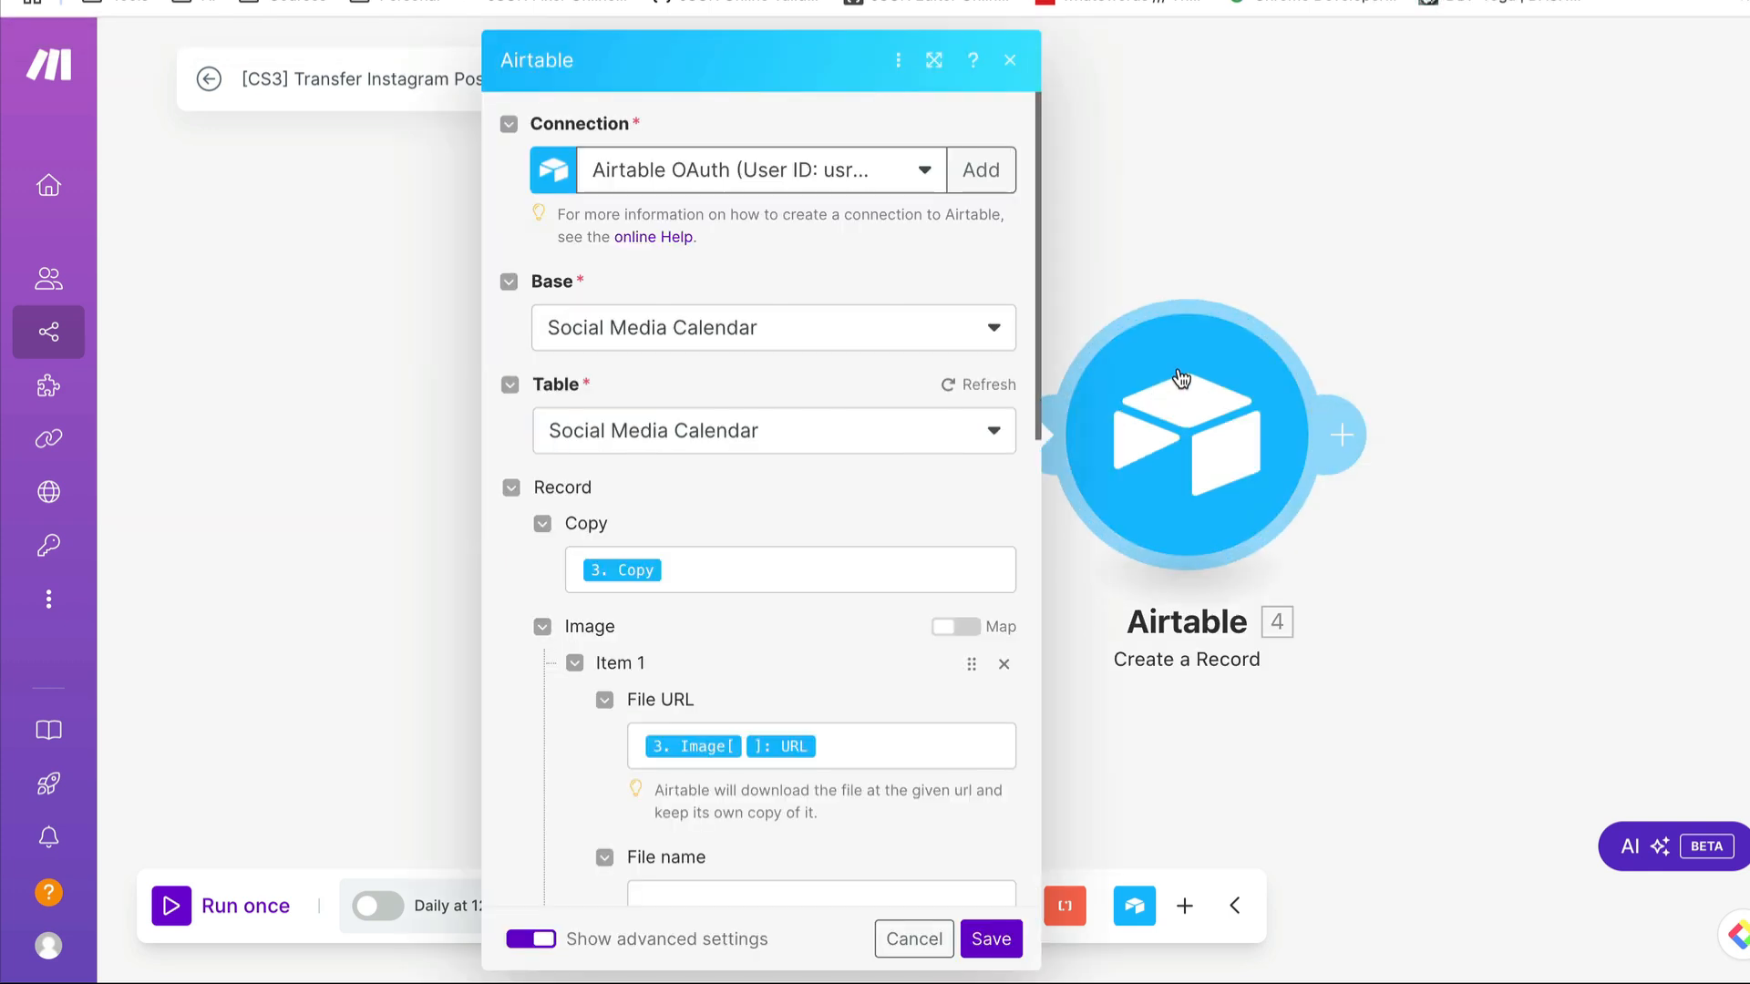
{"action": "left_click", "coordinate": [1561, 190]}
{"action": "left_click", "coordinate": [745, 451]}
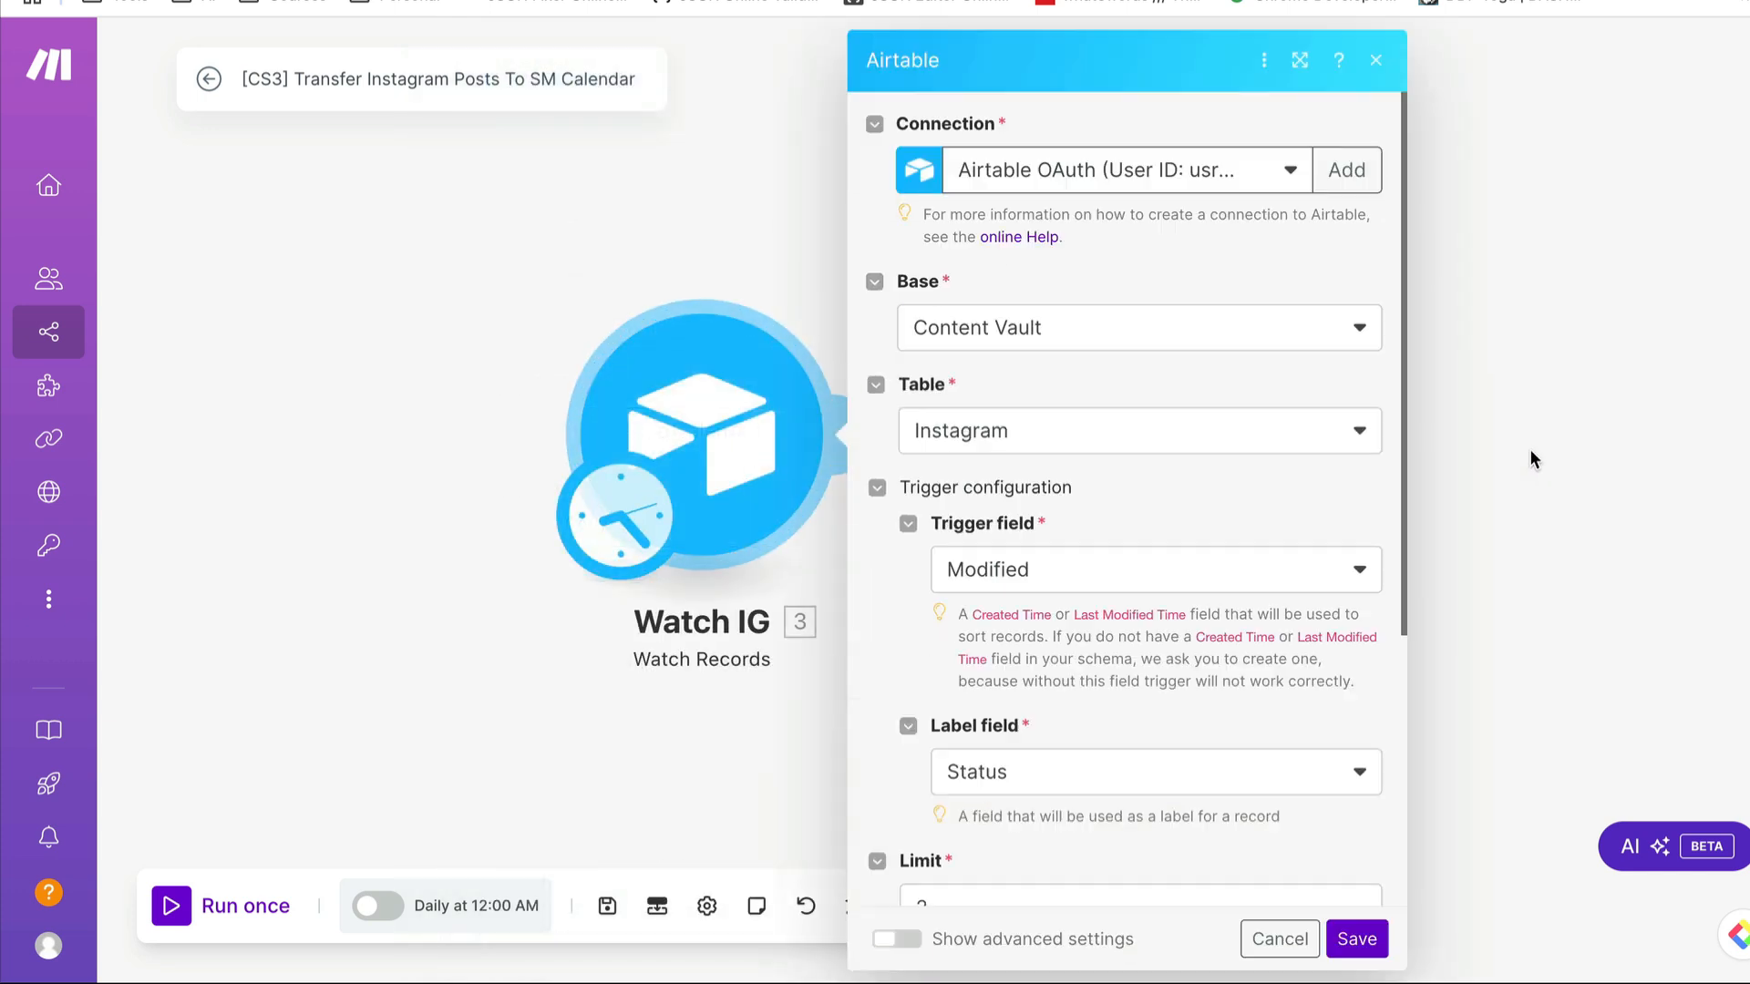
{"action": "left_click", "coordinate": [1529, 450]}
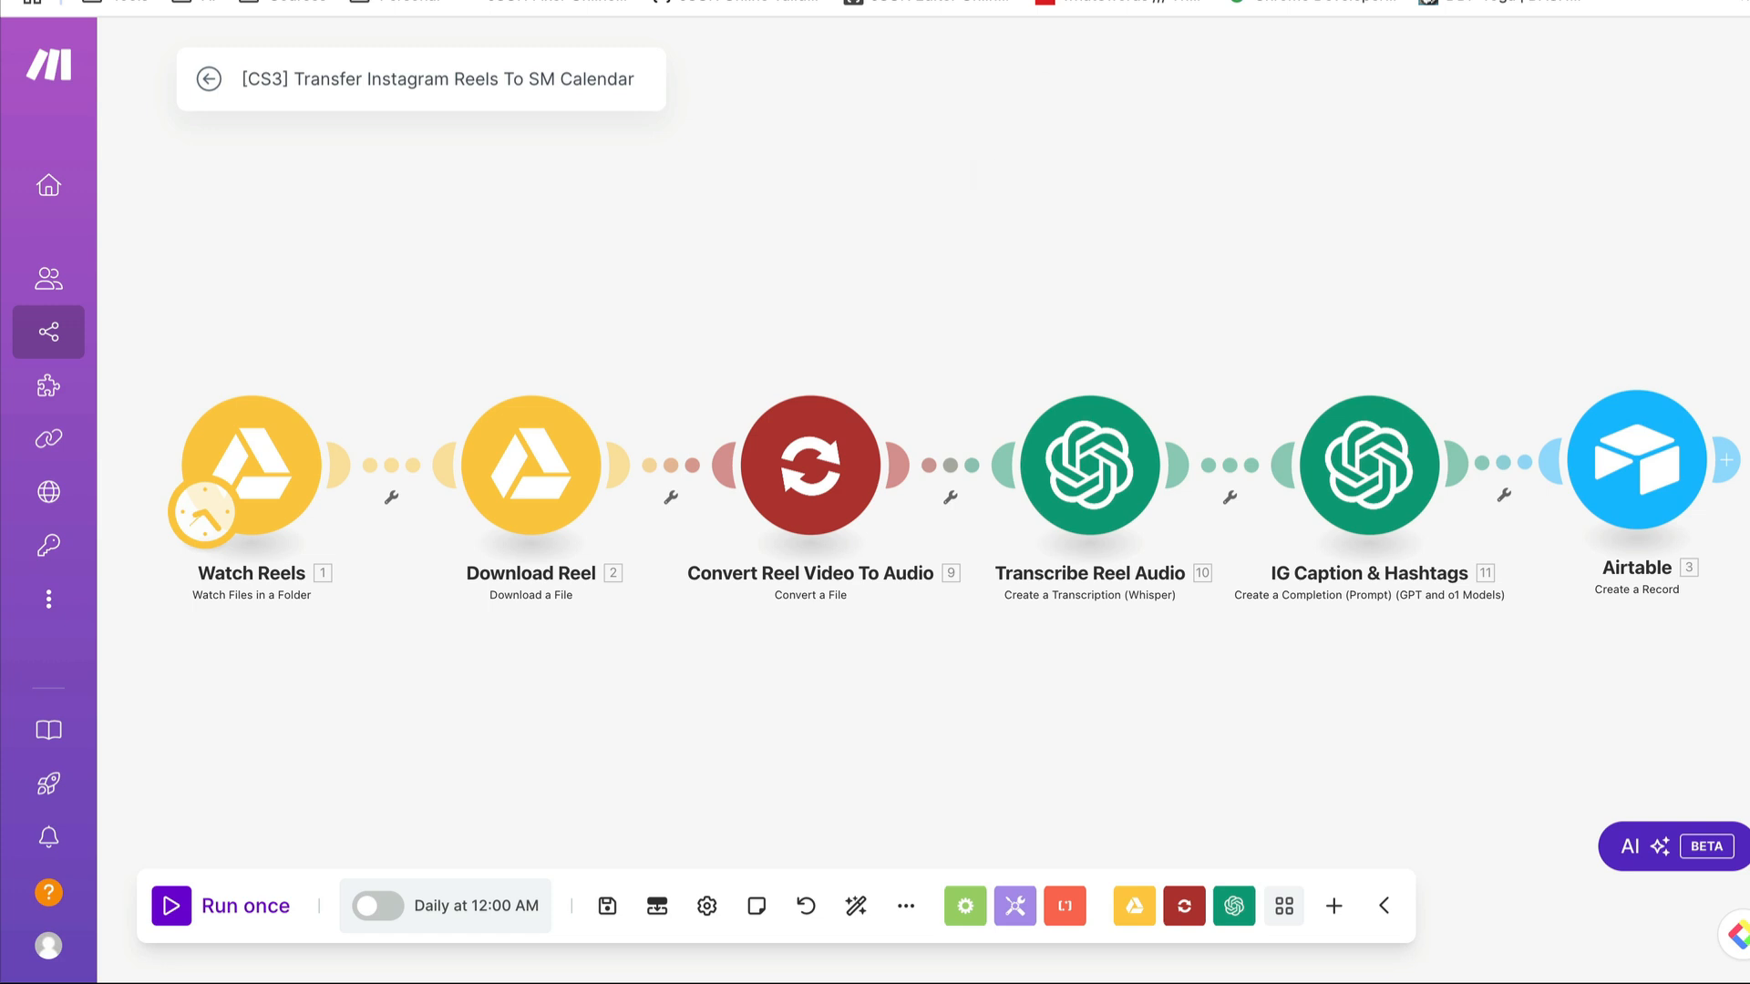
- Review the Social Media Calendar and the Content Vault in Airtable, and return to the Instagram Reels scenario in Make
{"action": "left_click", "coordinate": [1479, 20]}
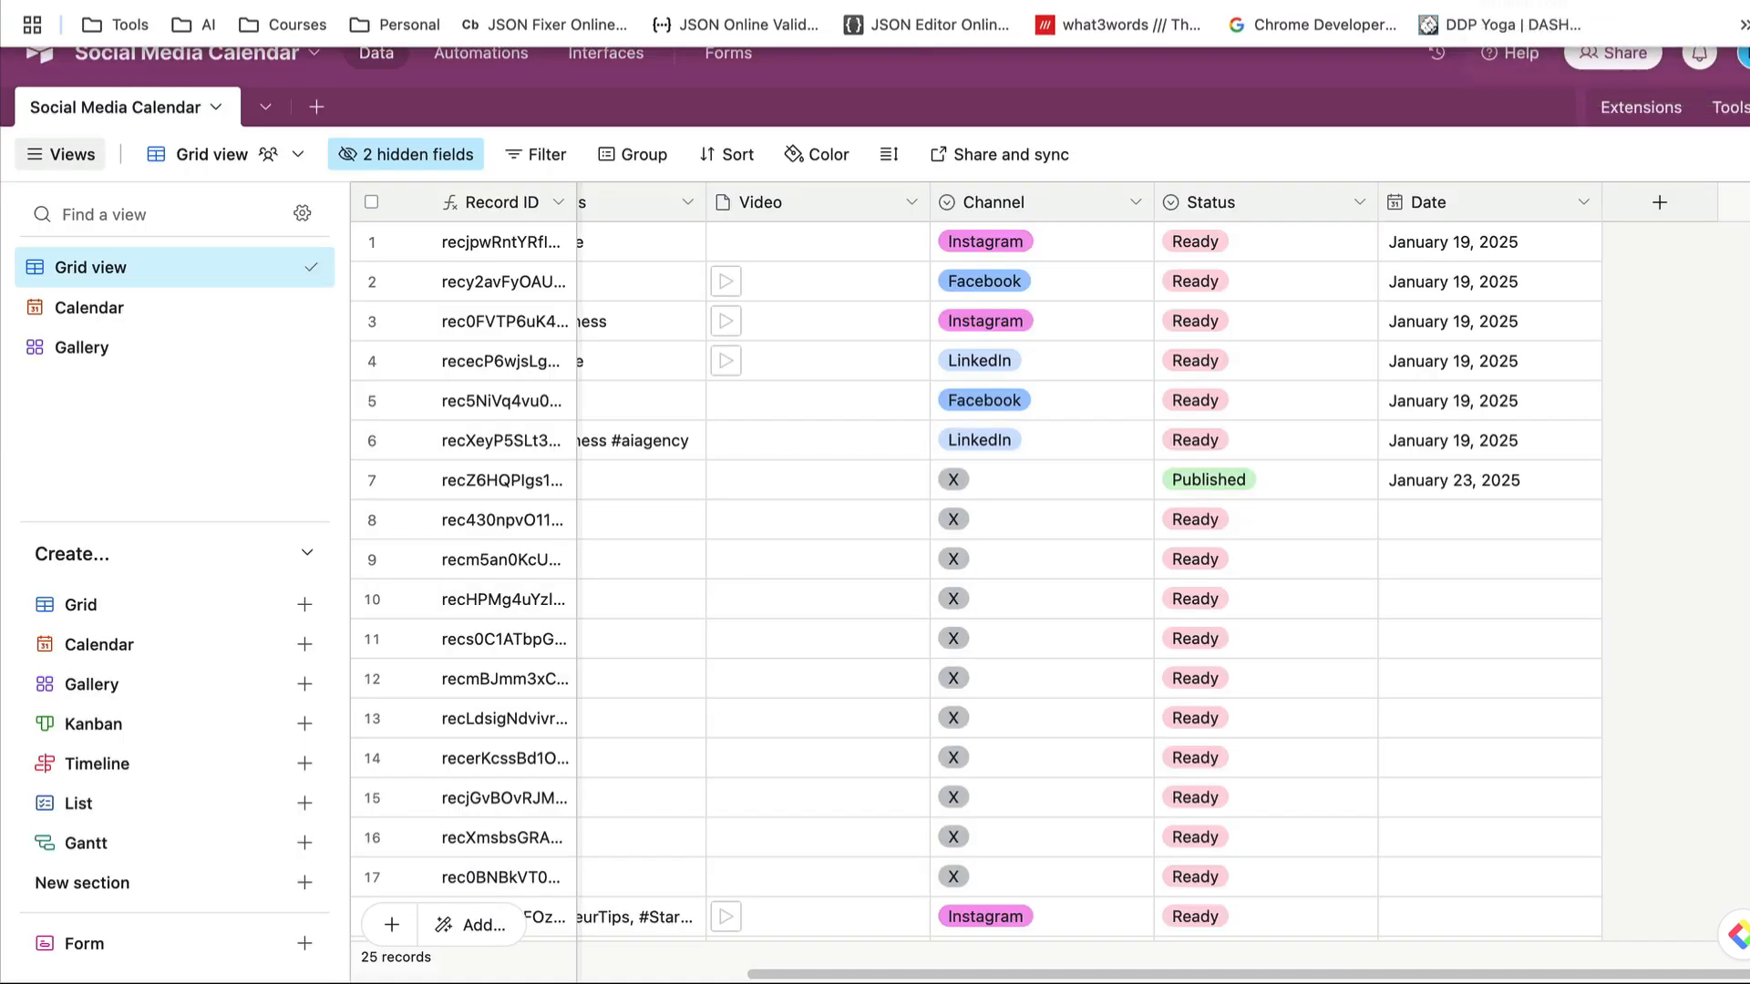
{"action": "left_click", "coordinate": [1504, 3]}
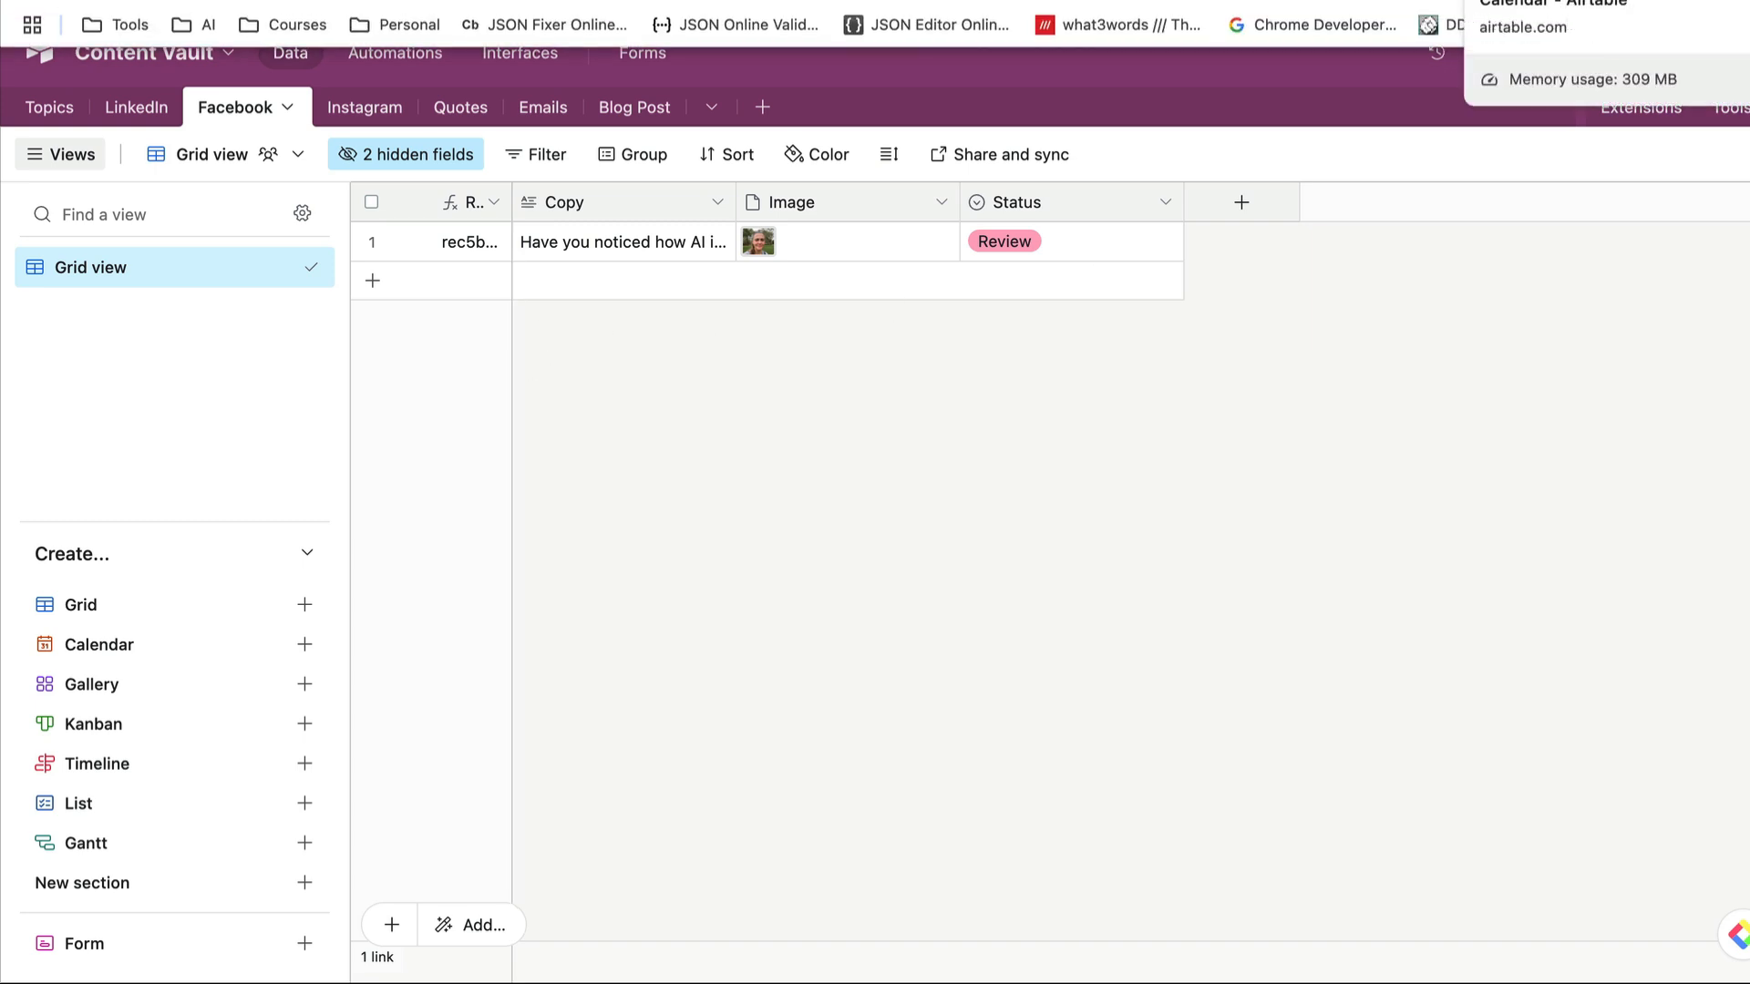
{"action": "left_click", "coordinate": [1464, 3]}
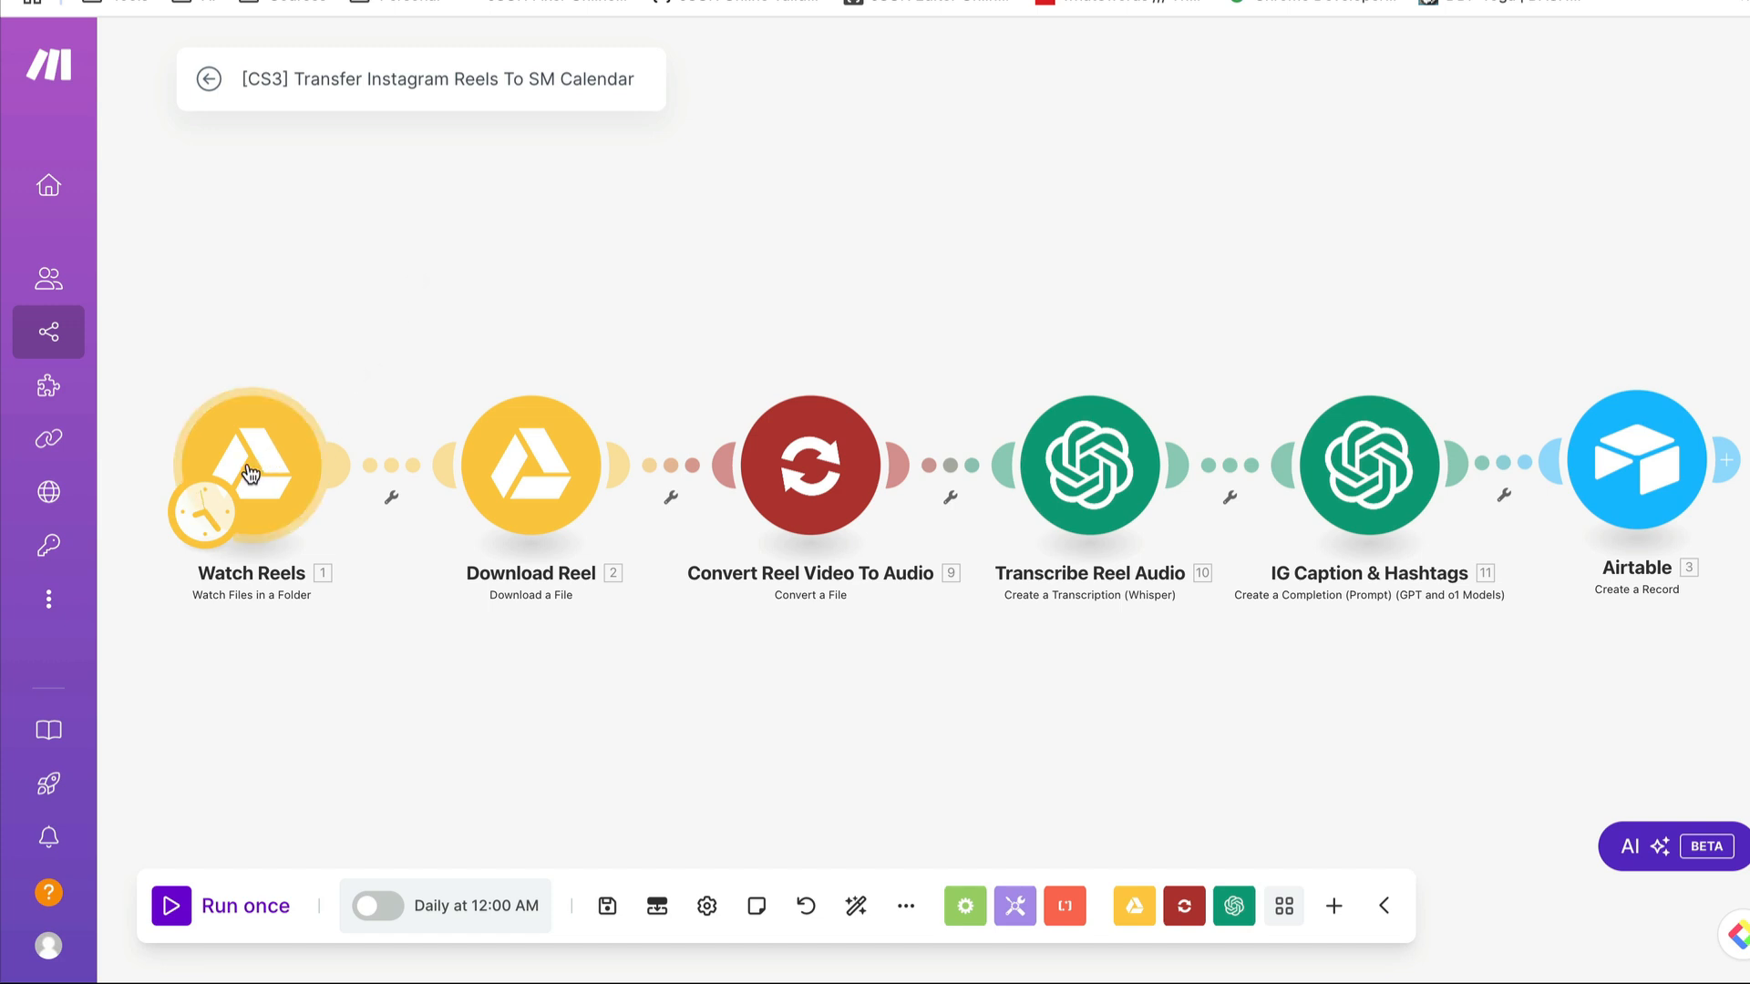
- Examine the Watch Reels module's Google Drive settings, including the watched folder and limit, and cancel without changes
{"action": "scroll", "coordinate": [254, 474], "scroll_direction": "up", "scroll_amount": 2}
{"action": "scroll", "coordinate": [255, 468], "scroll_direction": "up", "scroll_amount": 2}
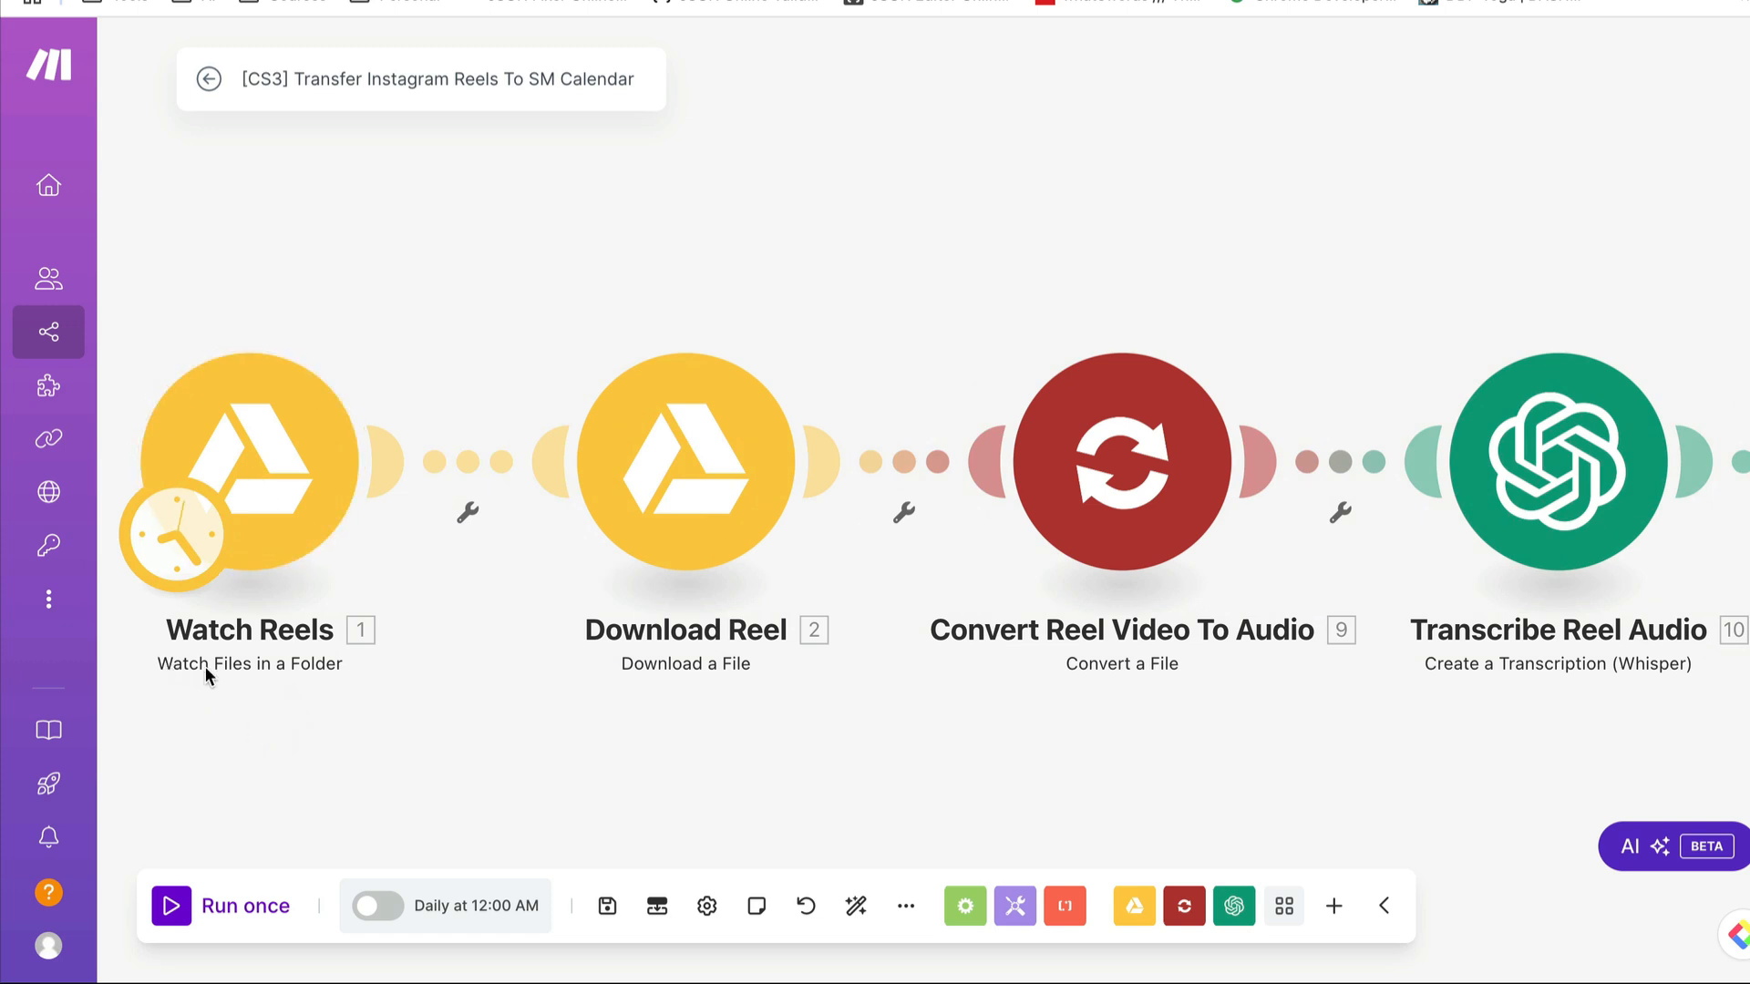
{"action": "left_click", "coordinate": [299, 456]}
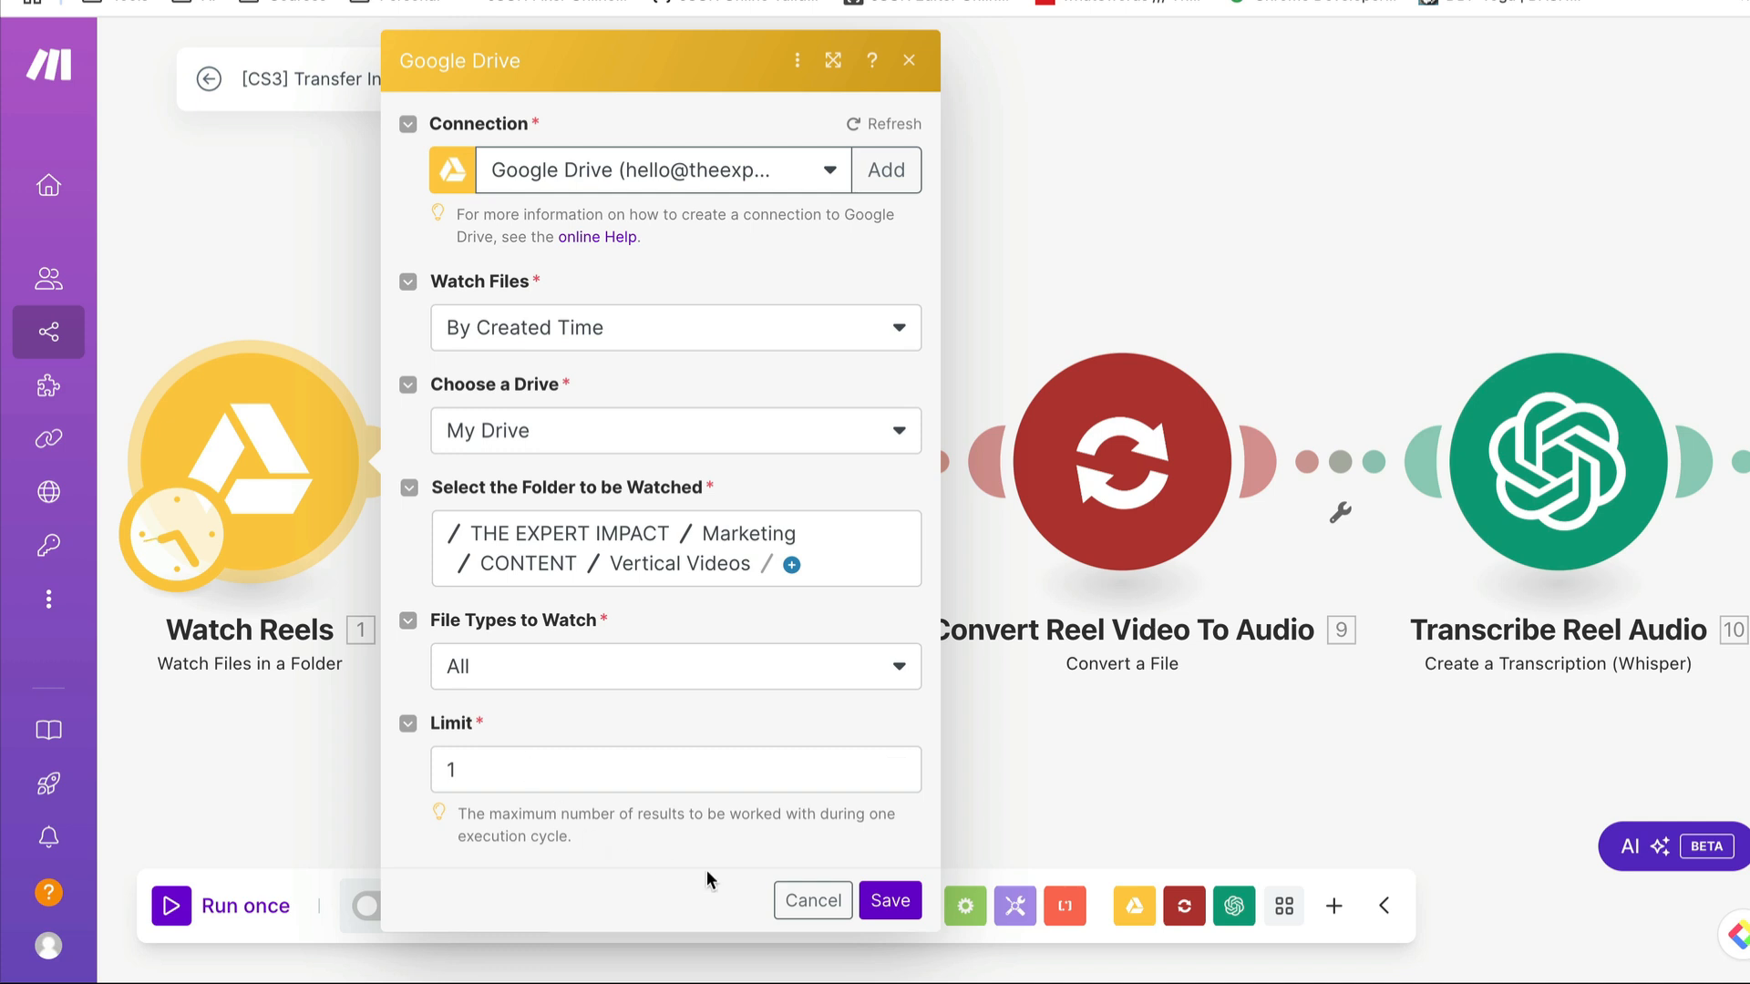
{"action": "left_click", "coordinate": [813, 900]}
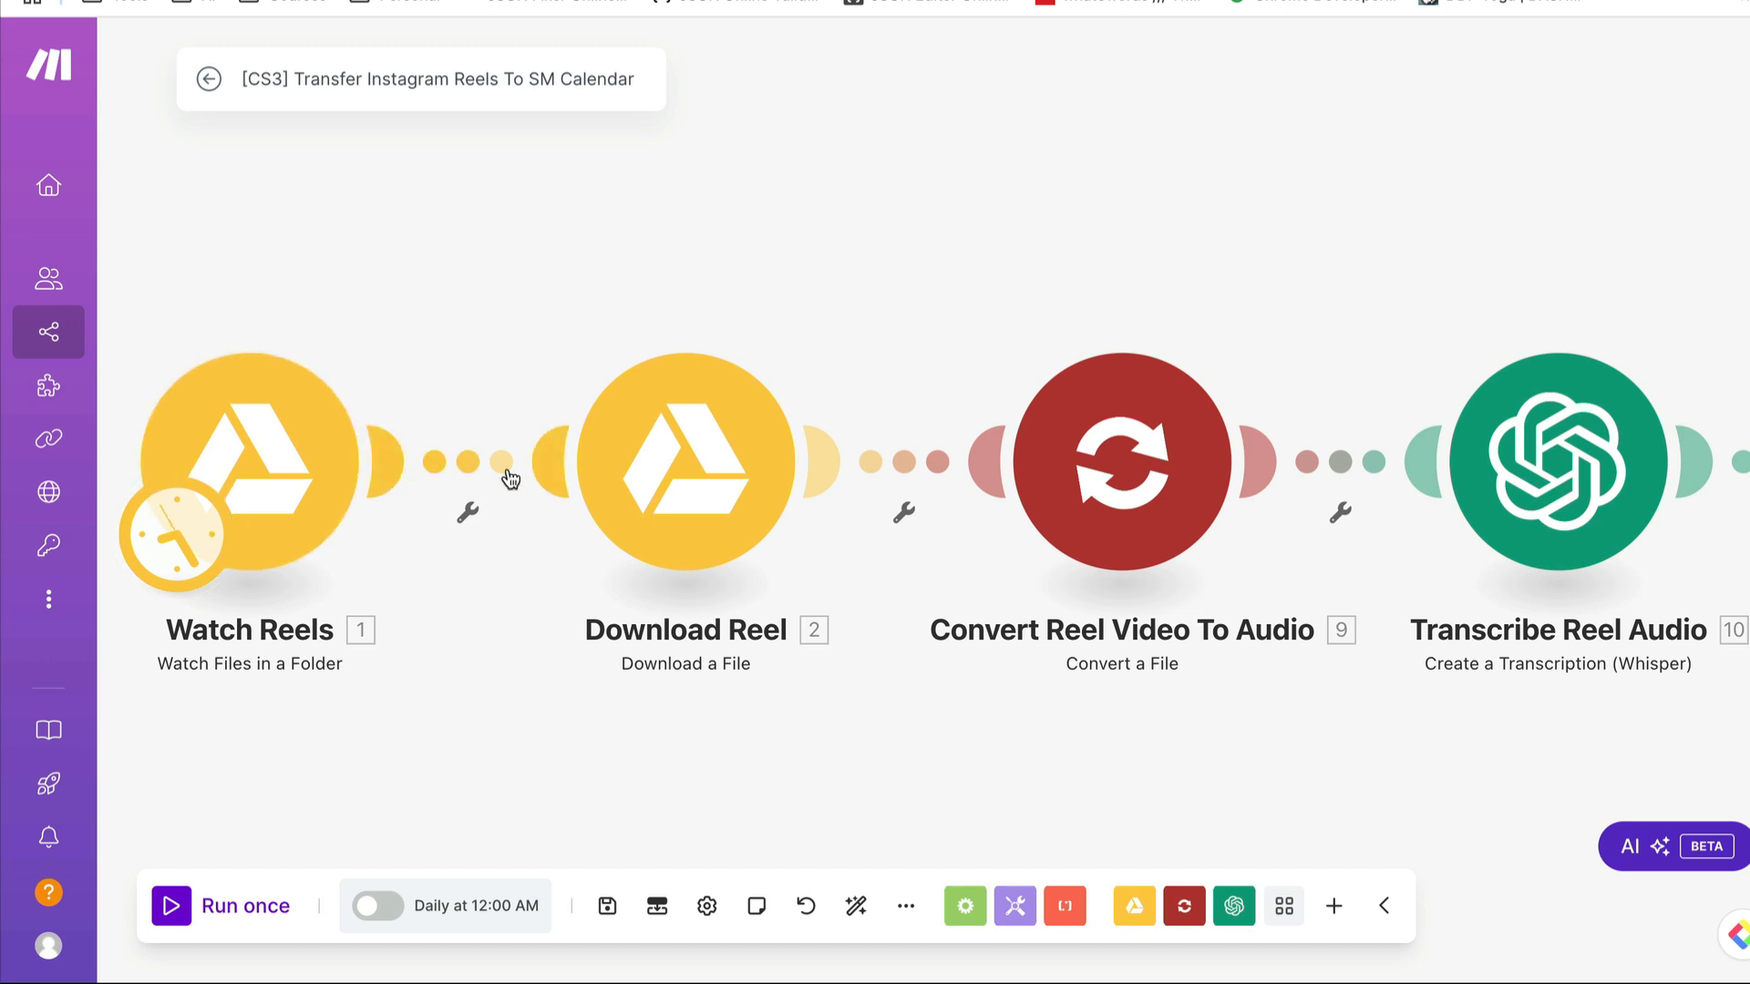
- Inspect the Download Reel module's file ID options and the File ID mapping from Watch Reels, and close the settings
{"action": "left_click", "coordinate": [708, 464]}
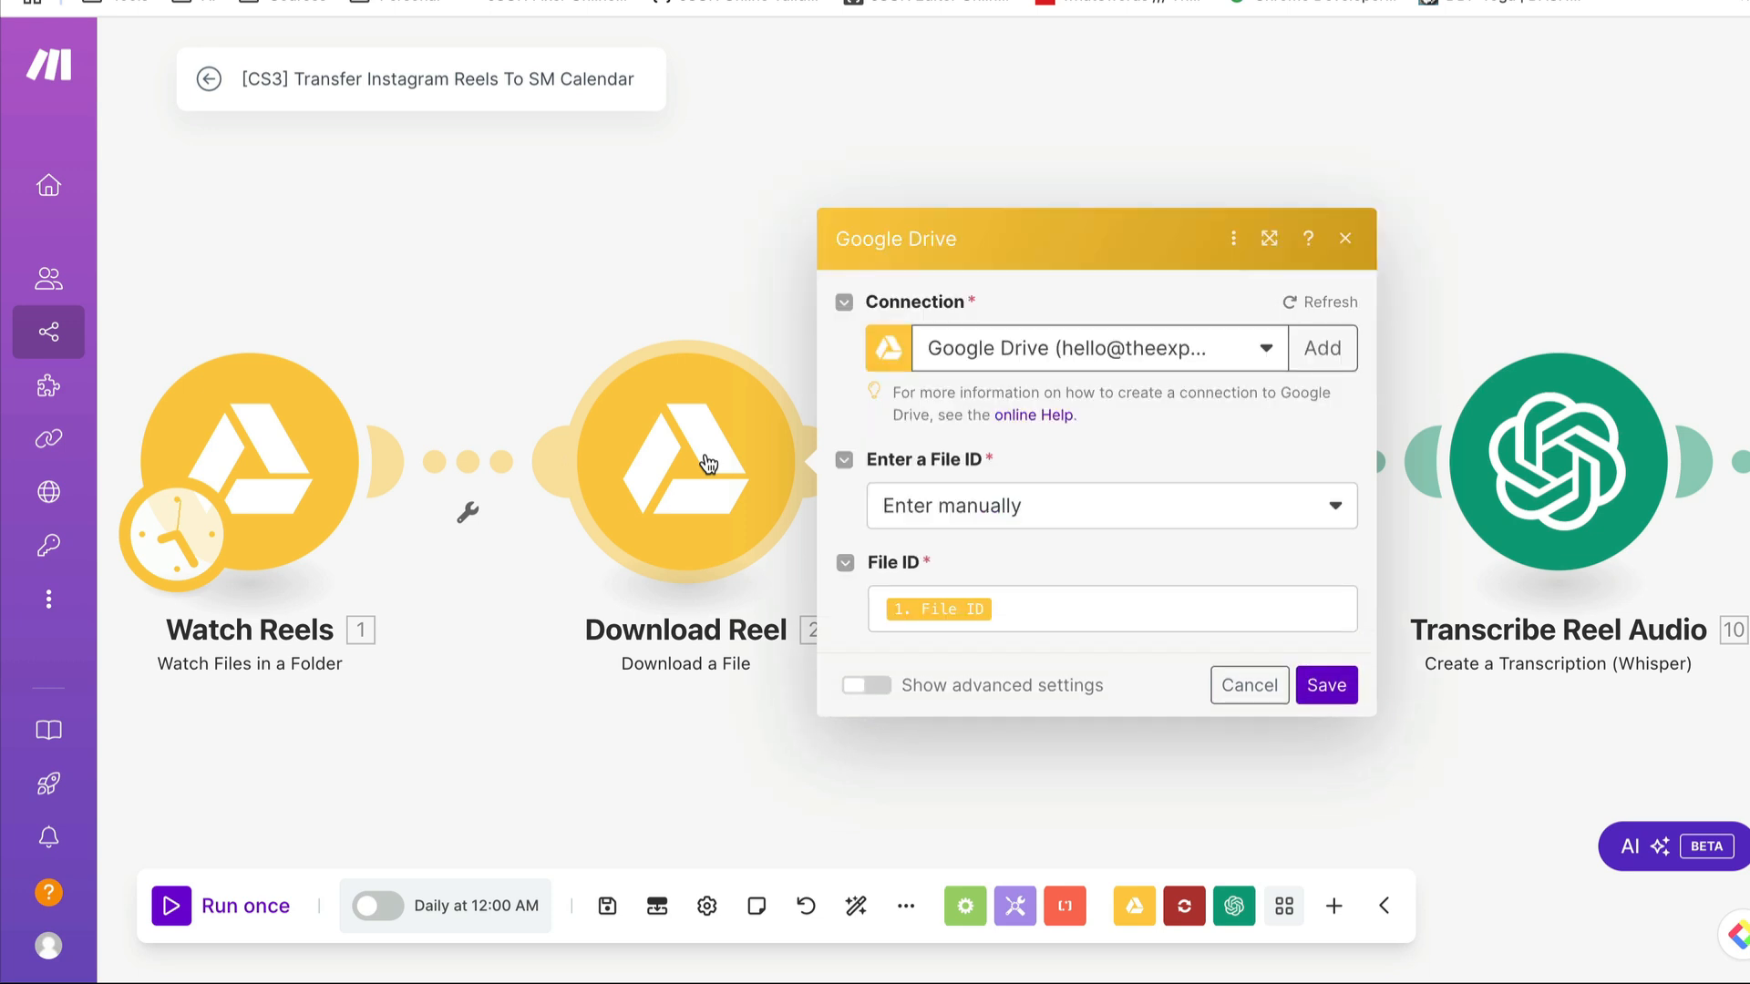
{"action": "left_click", "coordinate": [1083, 513]}
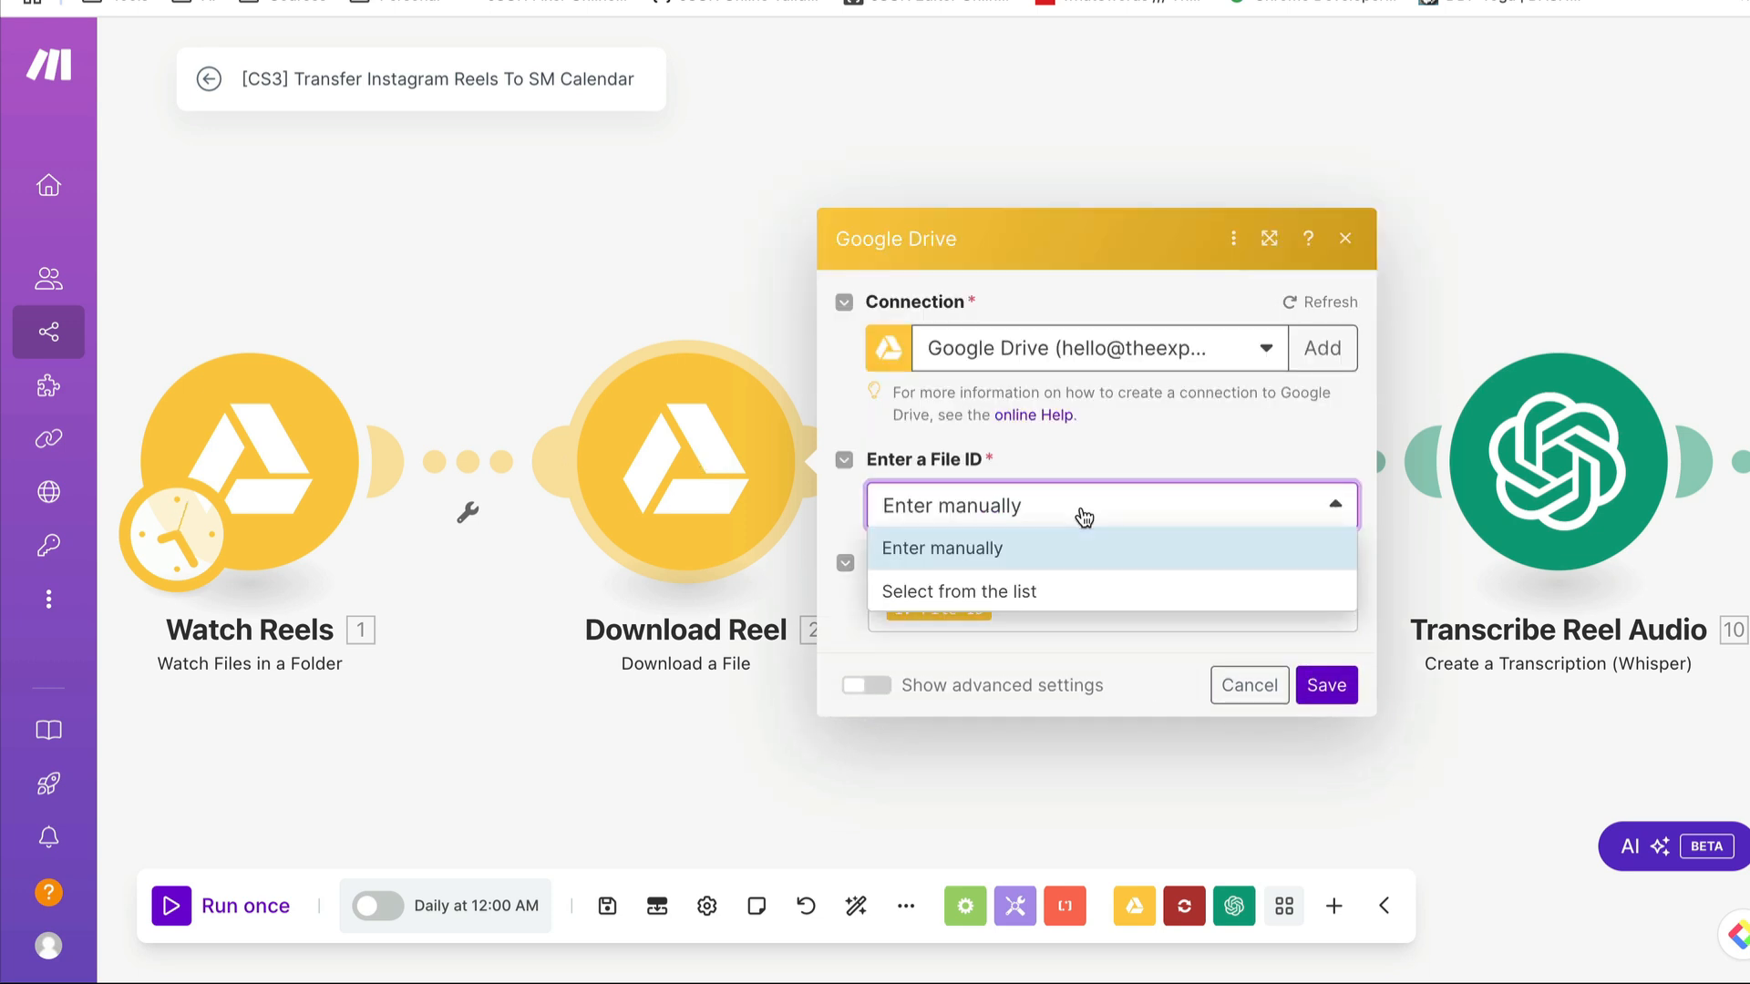
{"action": "left_click", "coordinate": [1015, 552]}
{"action": "left_click", "coordinate": [1039, 607]}
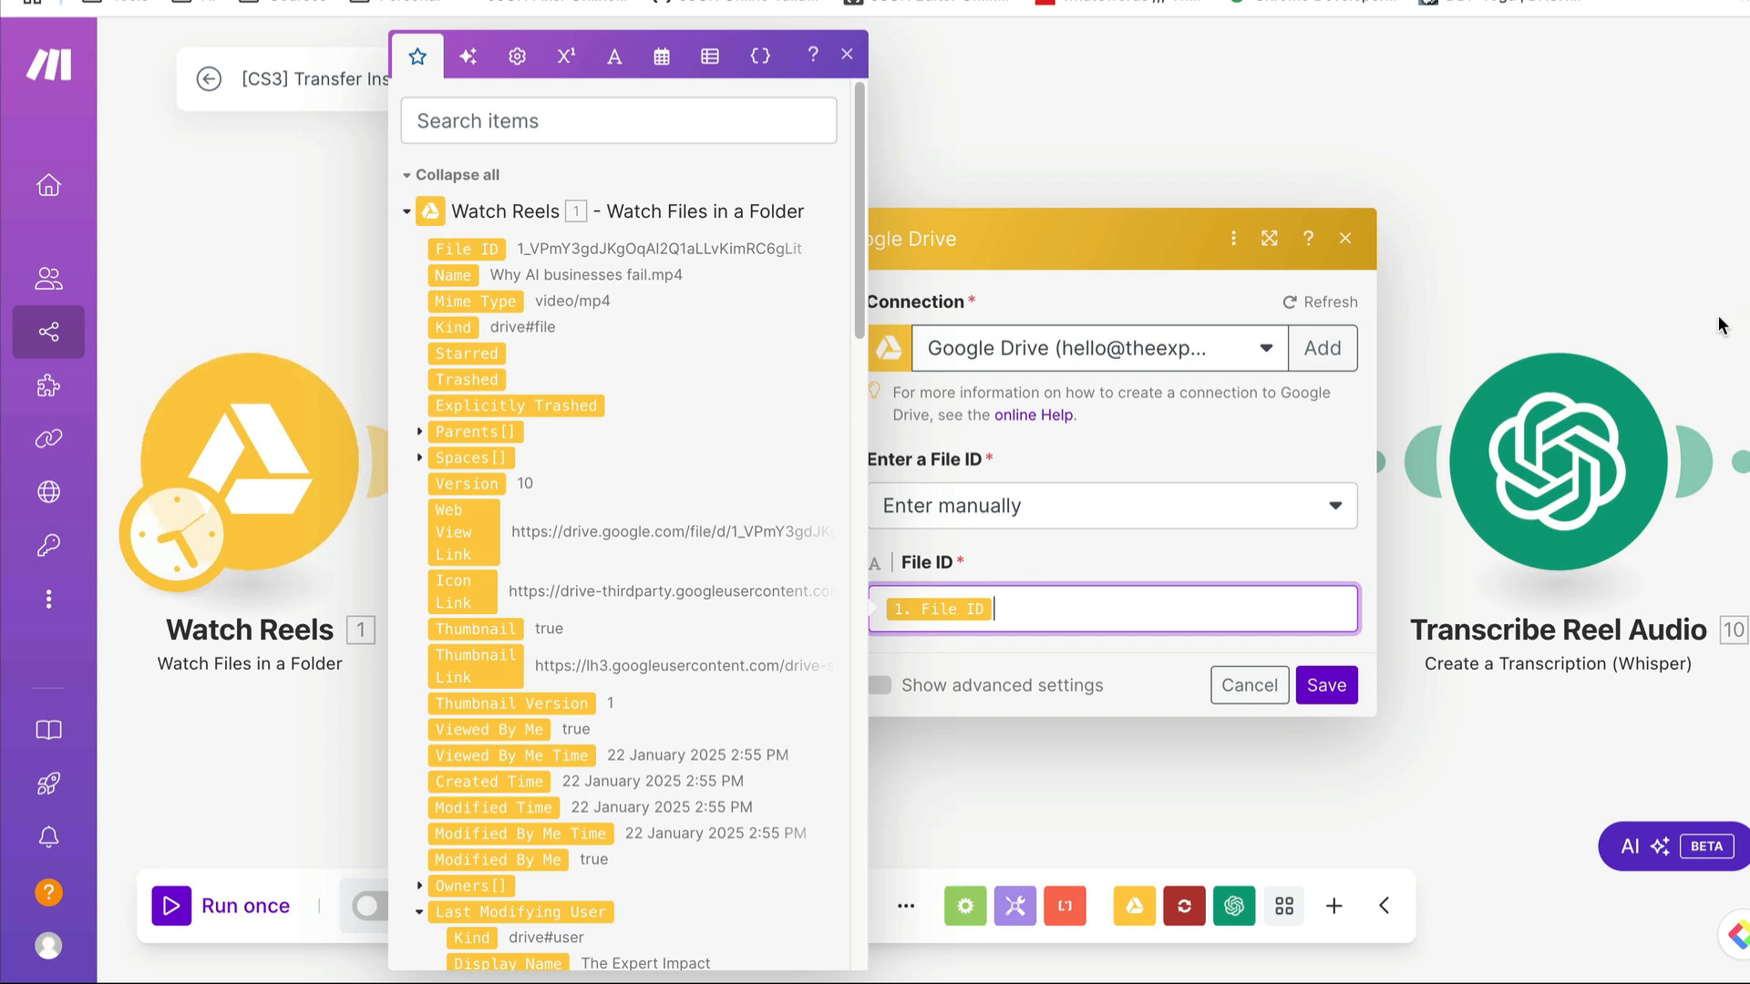
{"action": "left_click", "coordinate": [1344, 238]}
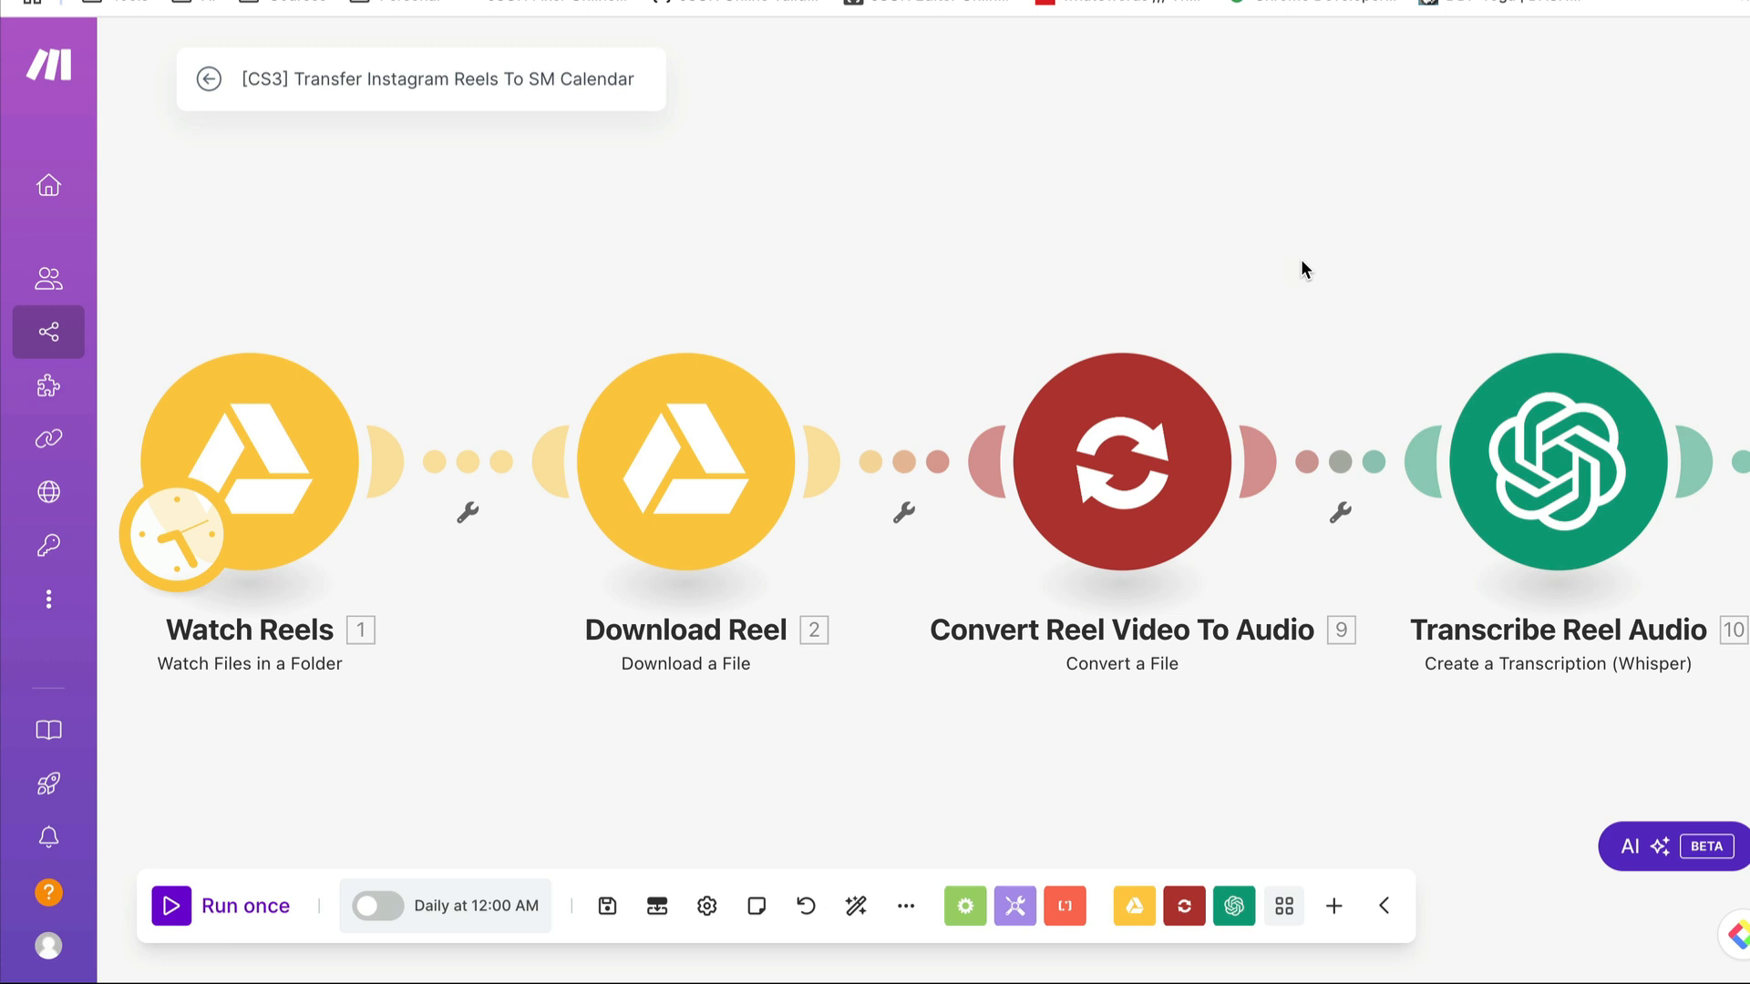
- Examine CloudConvert's package and subscription pricing, setting the quantity to 6,000 conversion credits
{"action": "left_click_drag", "start_coordinate": [1302, 264], "coordinate": [889, 244]}
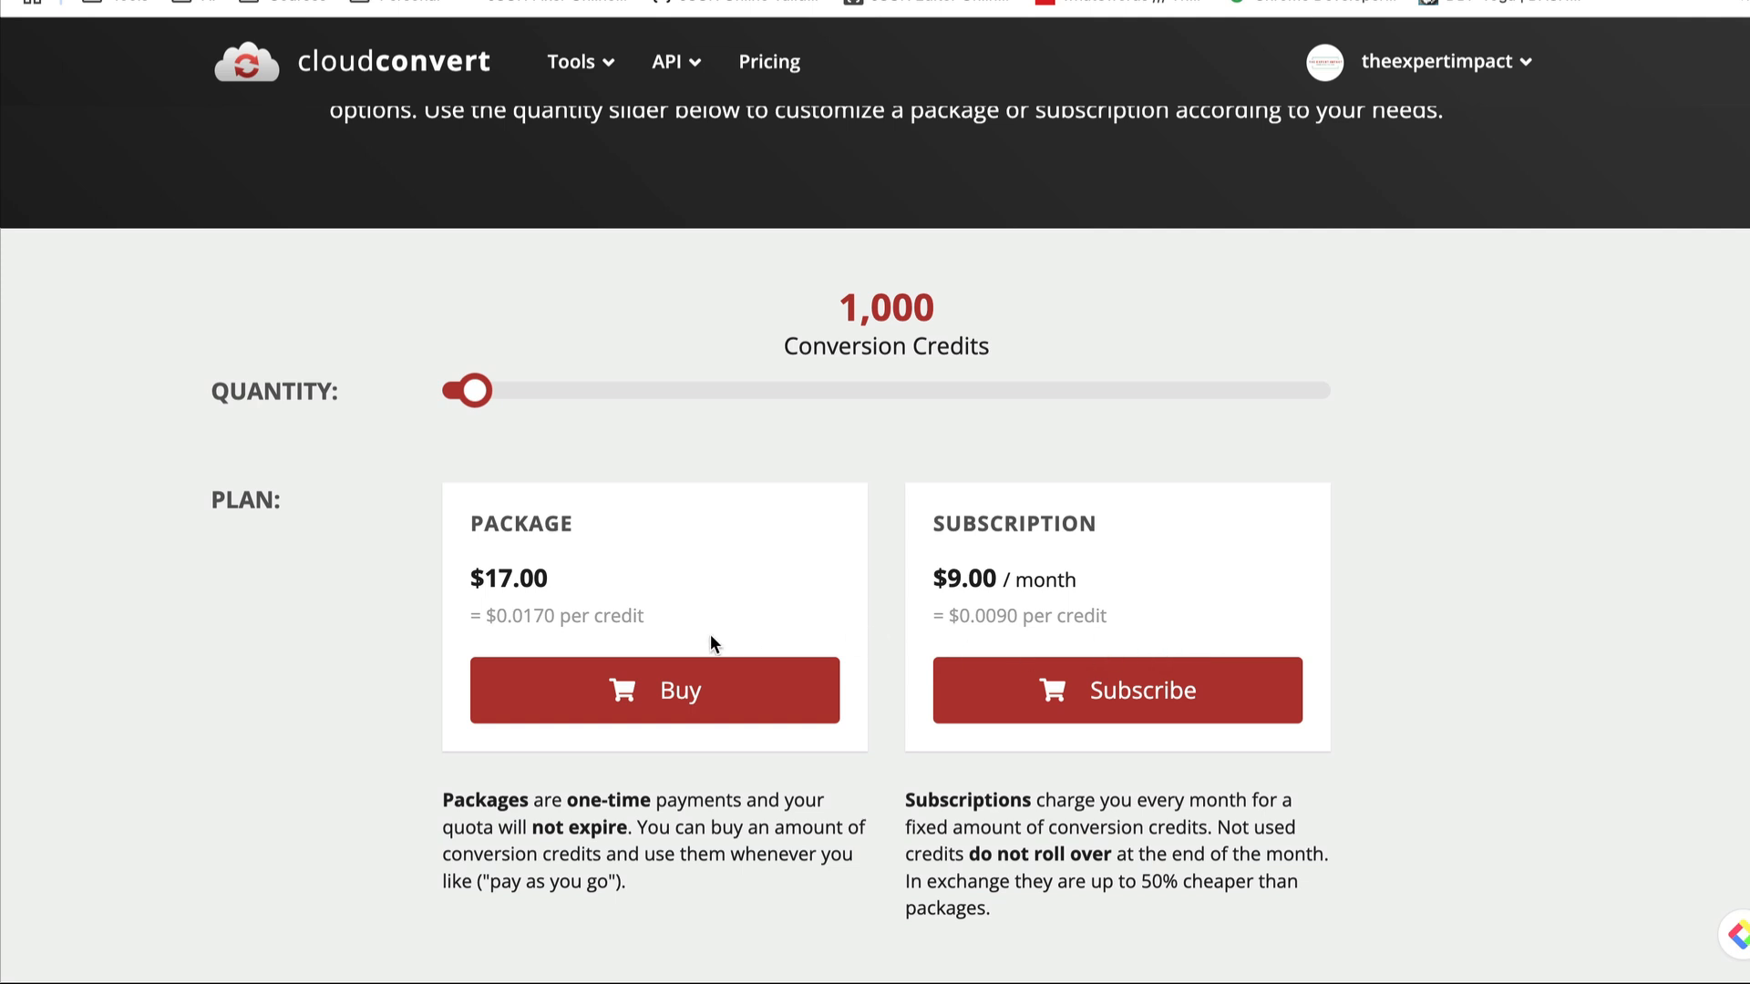
{"action": "scroll", "coordinate": [709, 632], "scroll_direction": "down", "scroll_amount": 3}
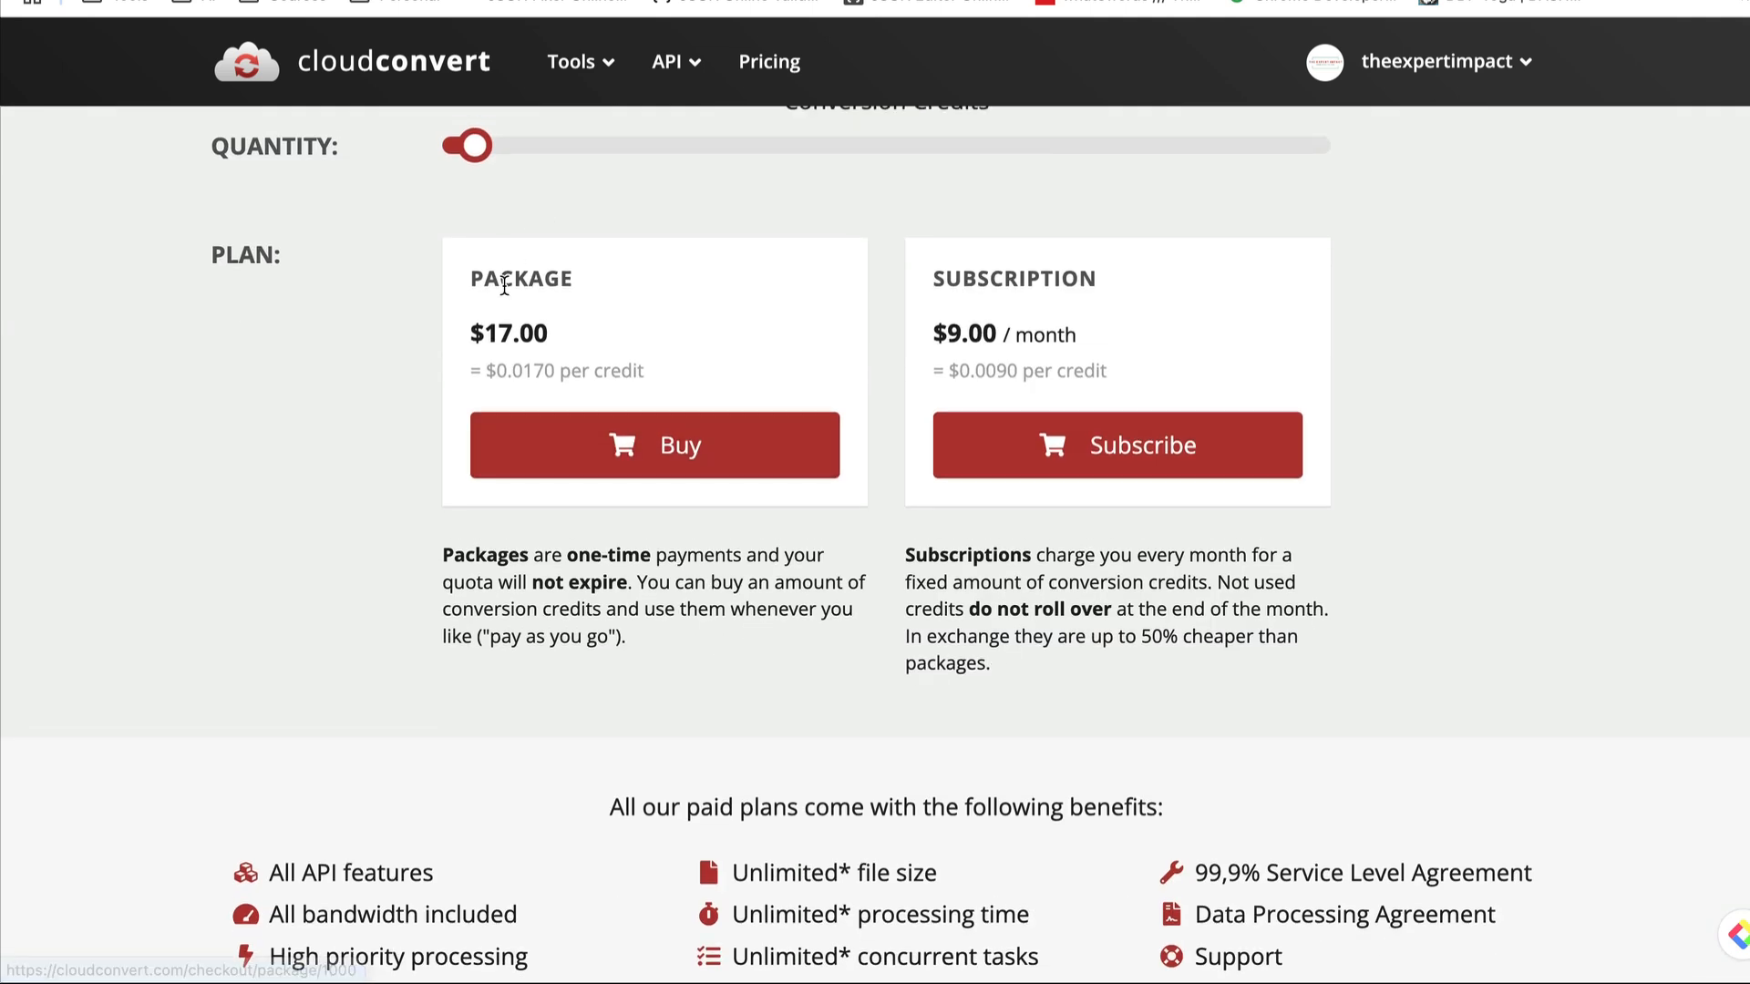
{"action": "scroll", "coordinate": [504, 285], "scroll_direction": "up", "scroll_amount": 2}
{"action": "left_click_drag", "start_coordinate": [473, 253], "coordinate": [626, 254]}
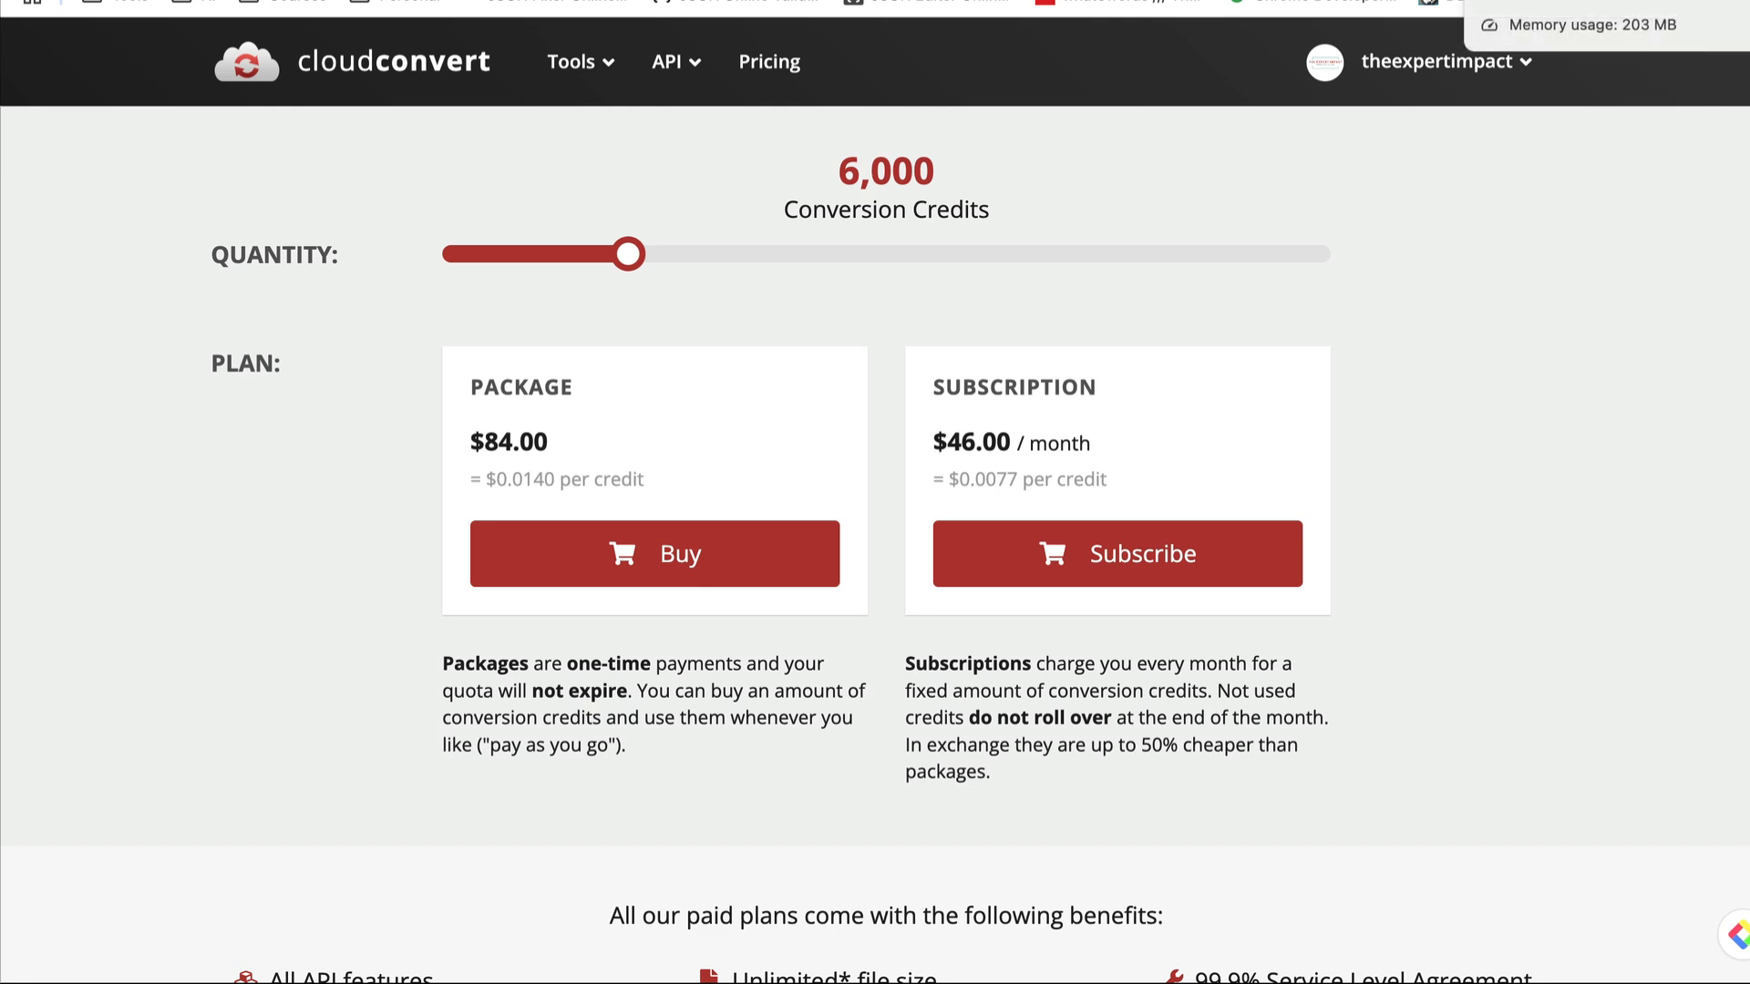
- Return to Make and examine the Convert Reel Video To Audio module's import settings, including the Input file options
{"action": "left_click", "coordinate": [1513, 0]}
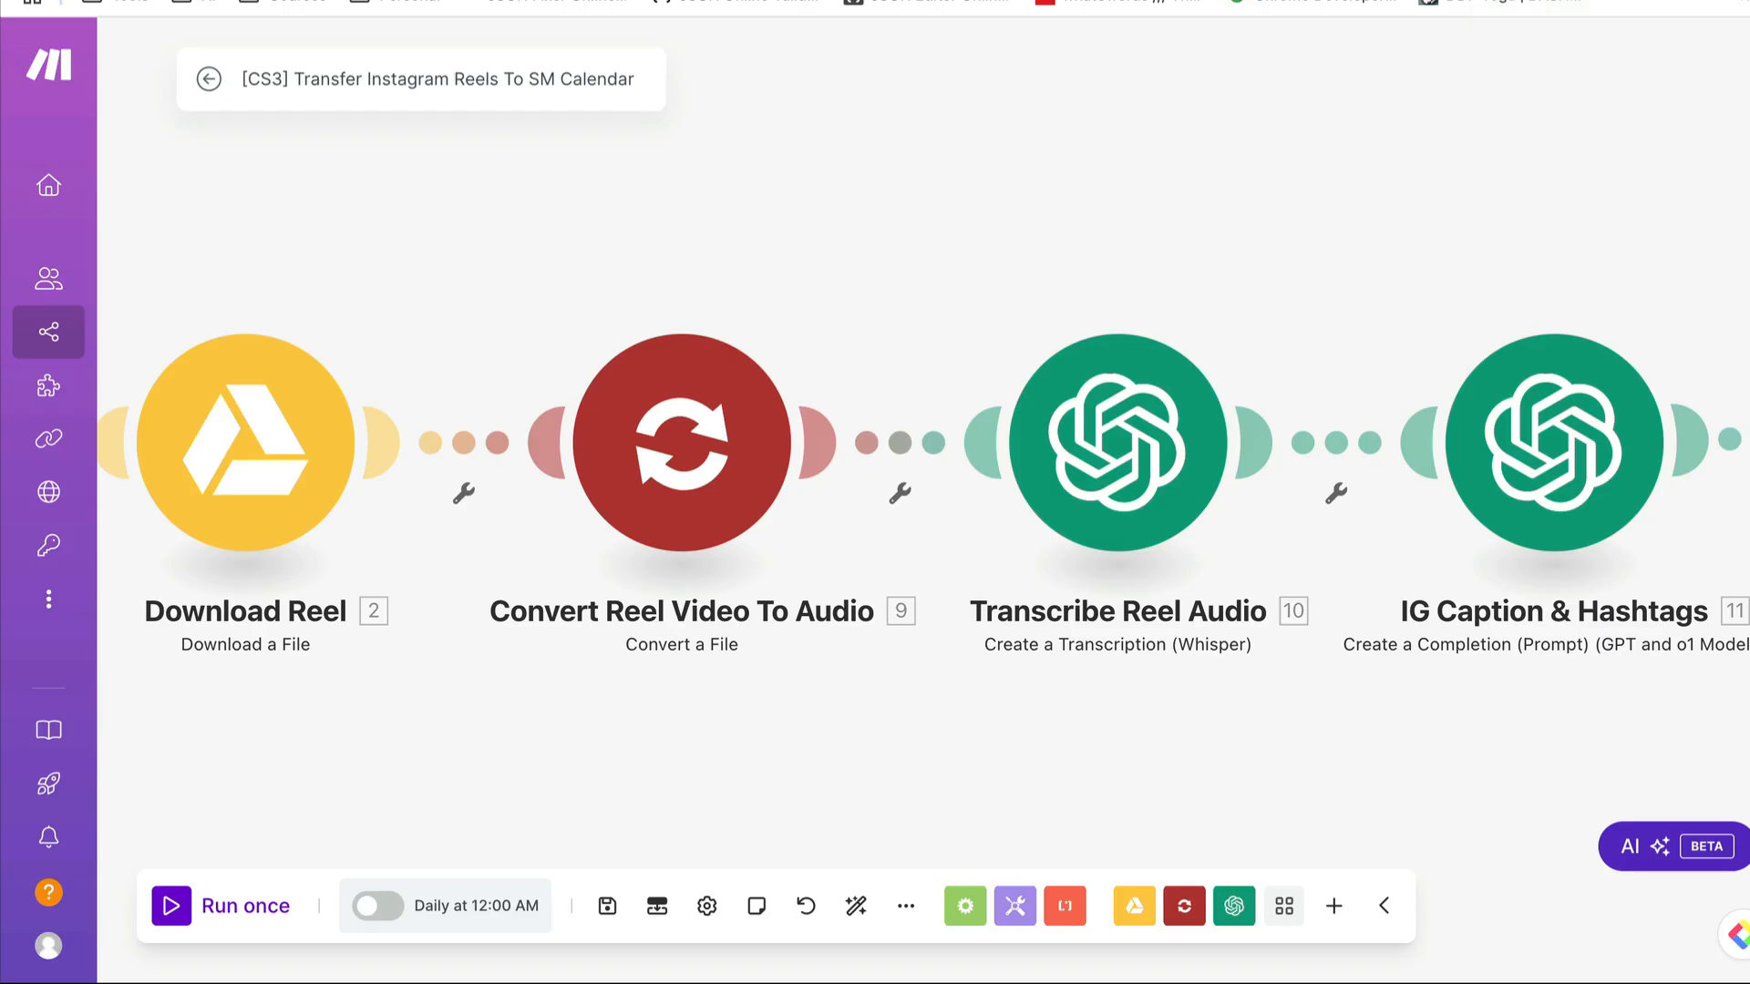
{"action": "left_click_drag", "start_coordinate": [518, 265], "coordinate": [609, 201]}
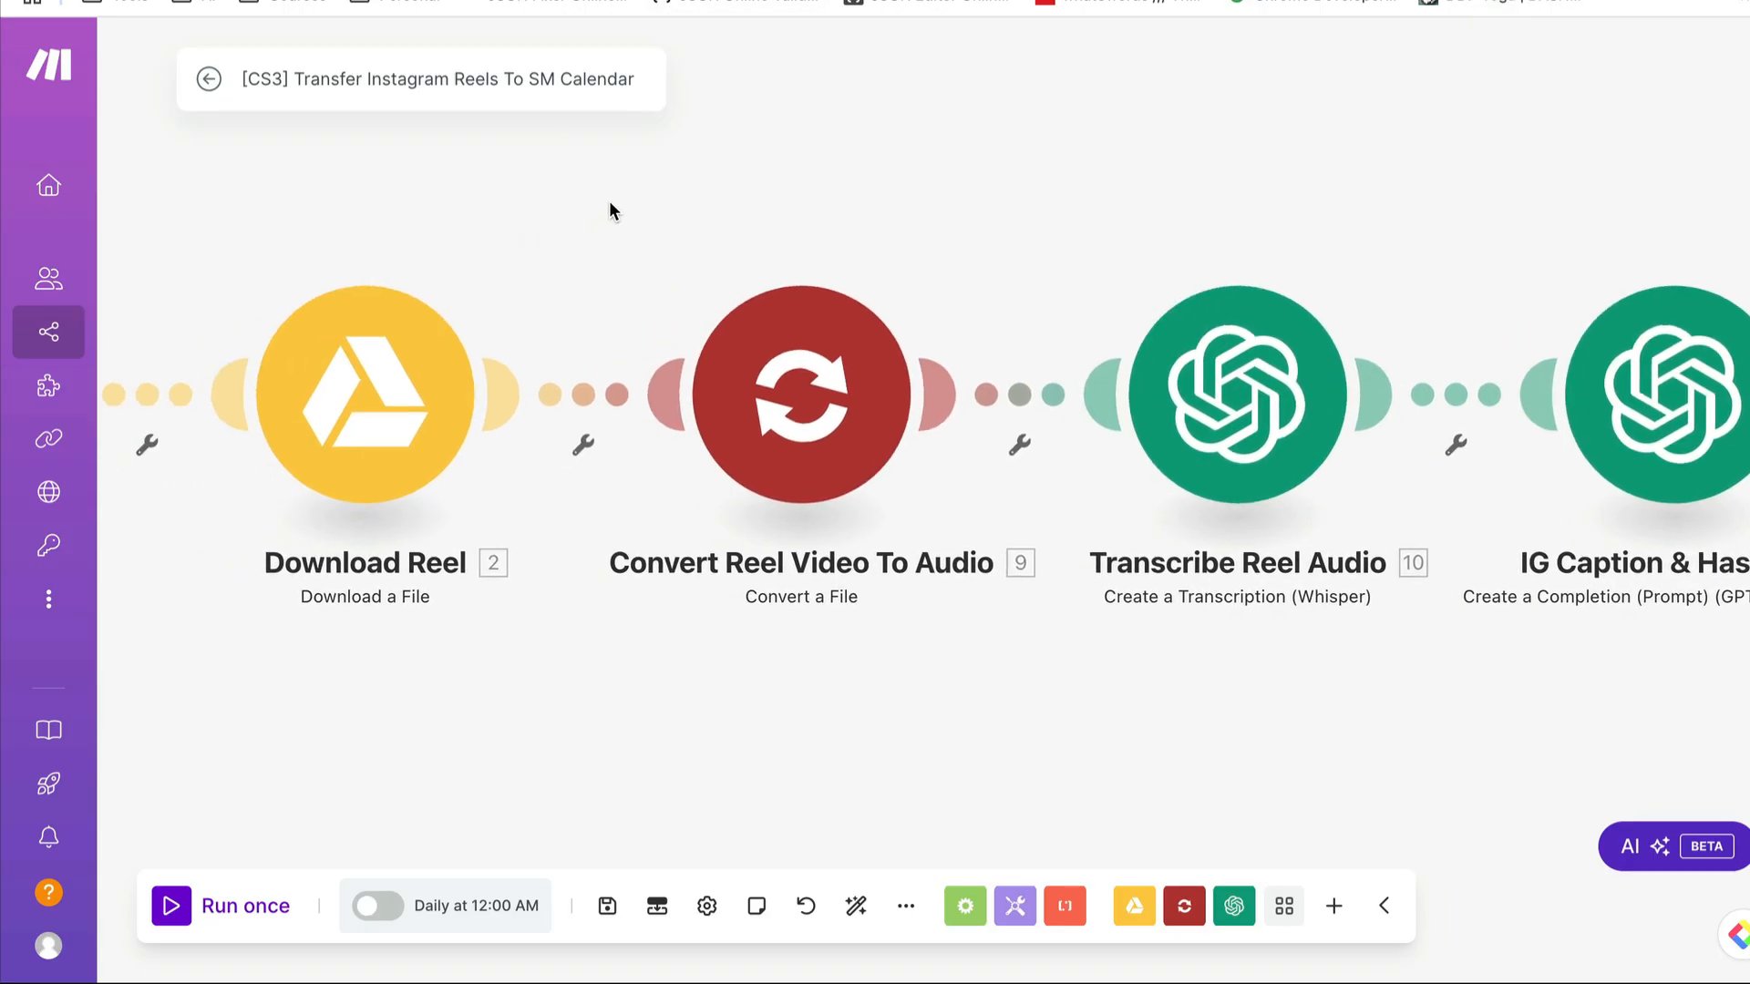
{"action": "left_click", "coordinate": [797, 377]}
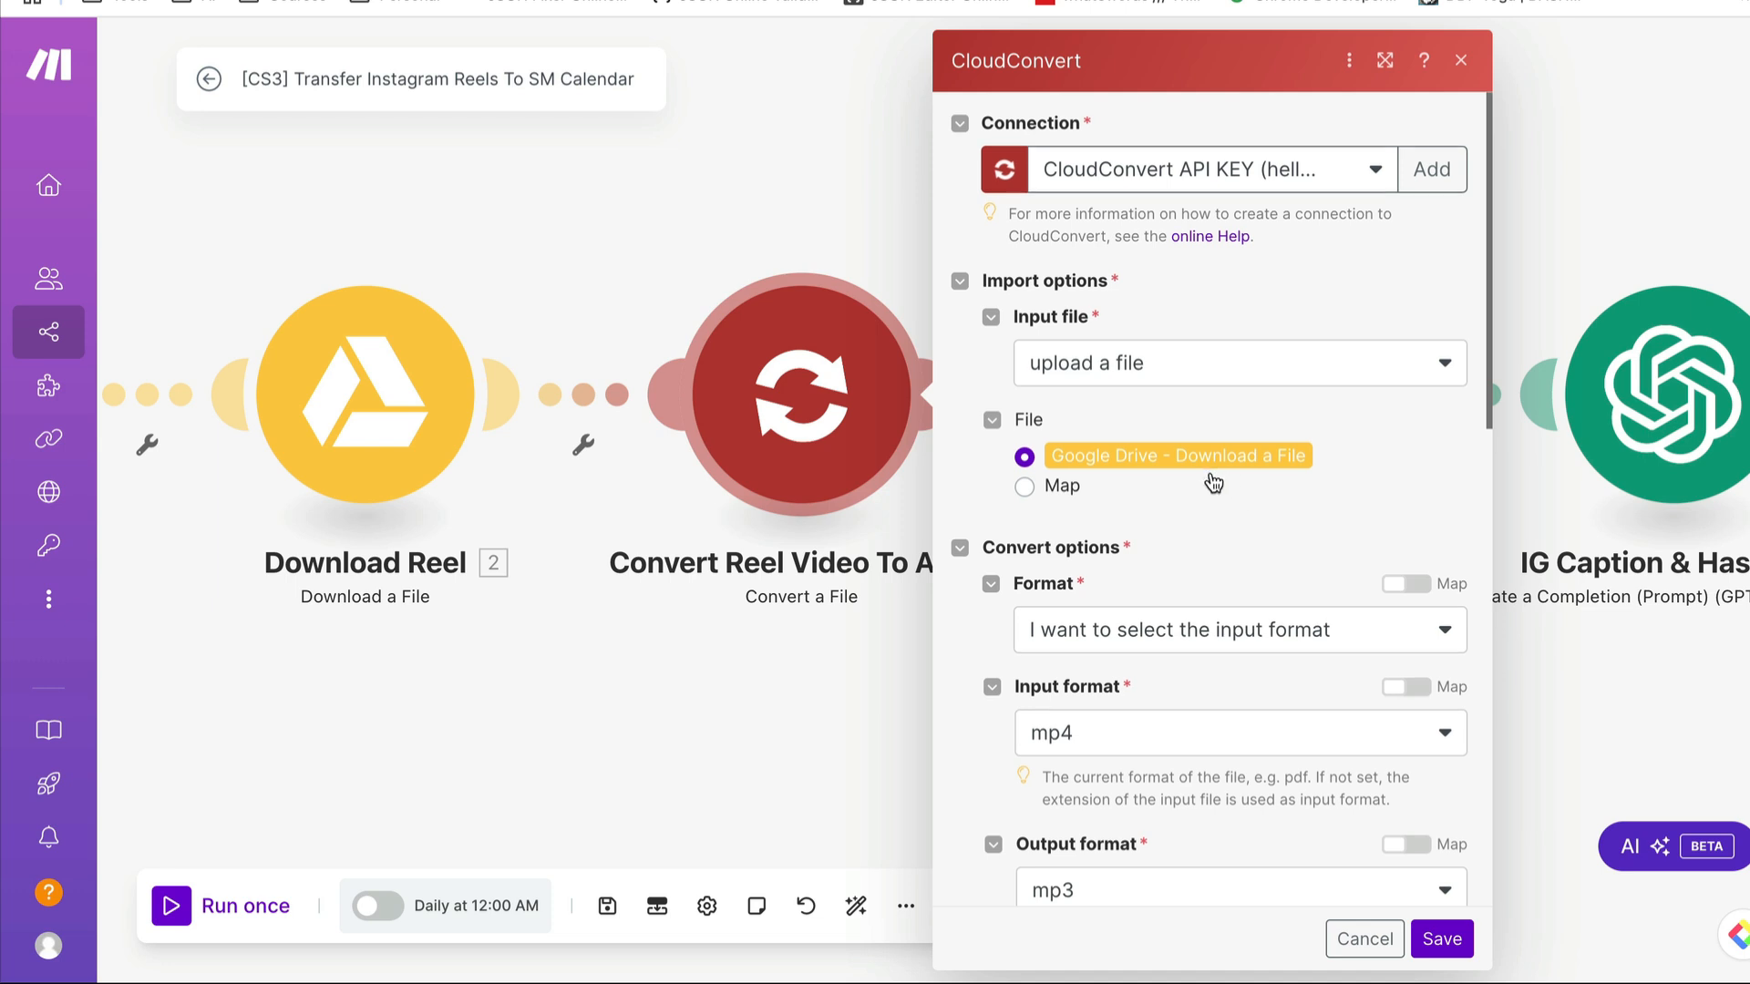
{"action": "scroll", "coordinate": [1214, 482], "scroll_direction": "down", "scroll_amount": 1}
{"action": "scroll", "coordinate": [1215, 482], "scroll_direction": "down", "scroll_amount": 1}
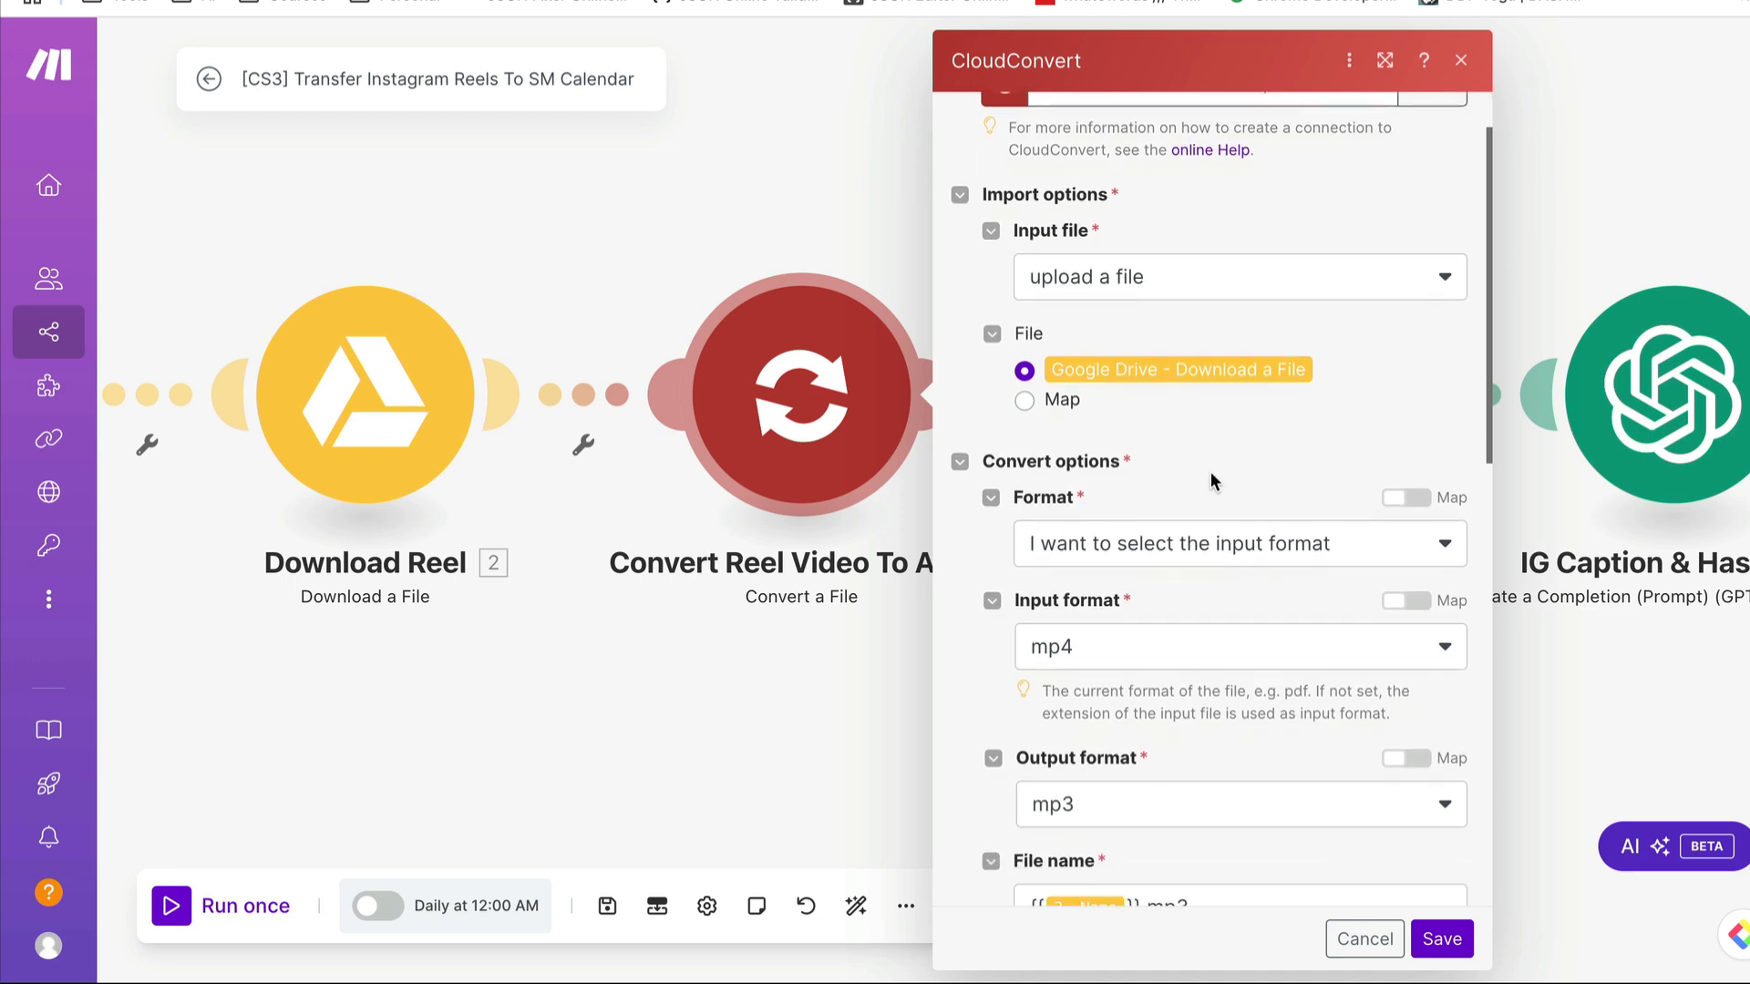
{"action": "scroll", "coordinate": [1190, 422], "scroll_direction": "down", "scroll_amount": 1}
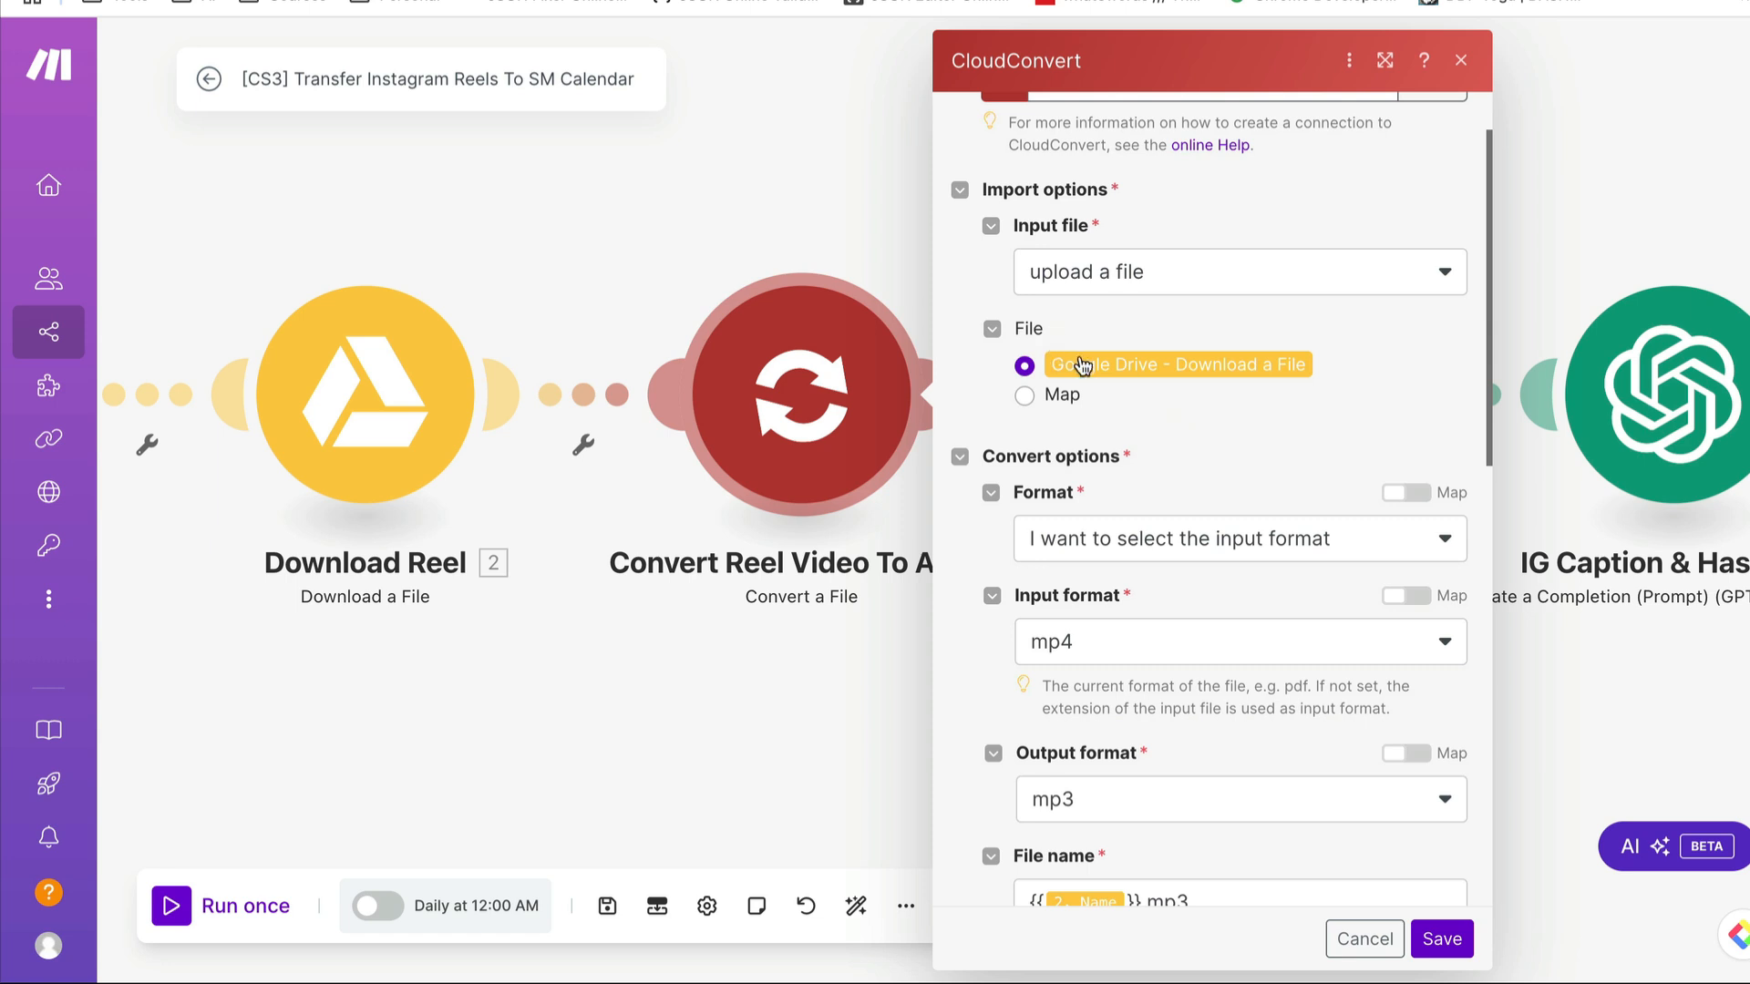
{"action": "left_click", "coordinate": [1211, 273]}
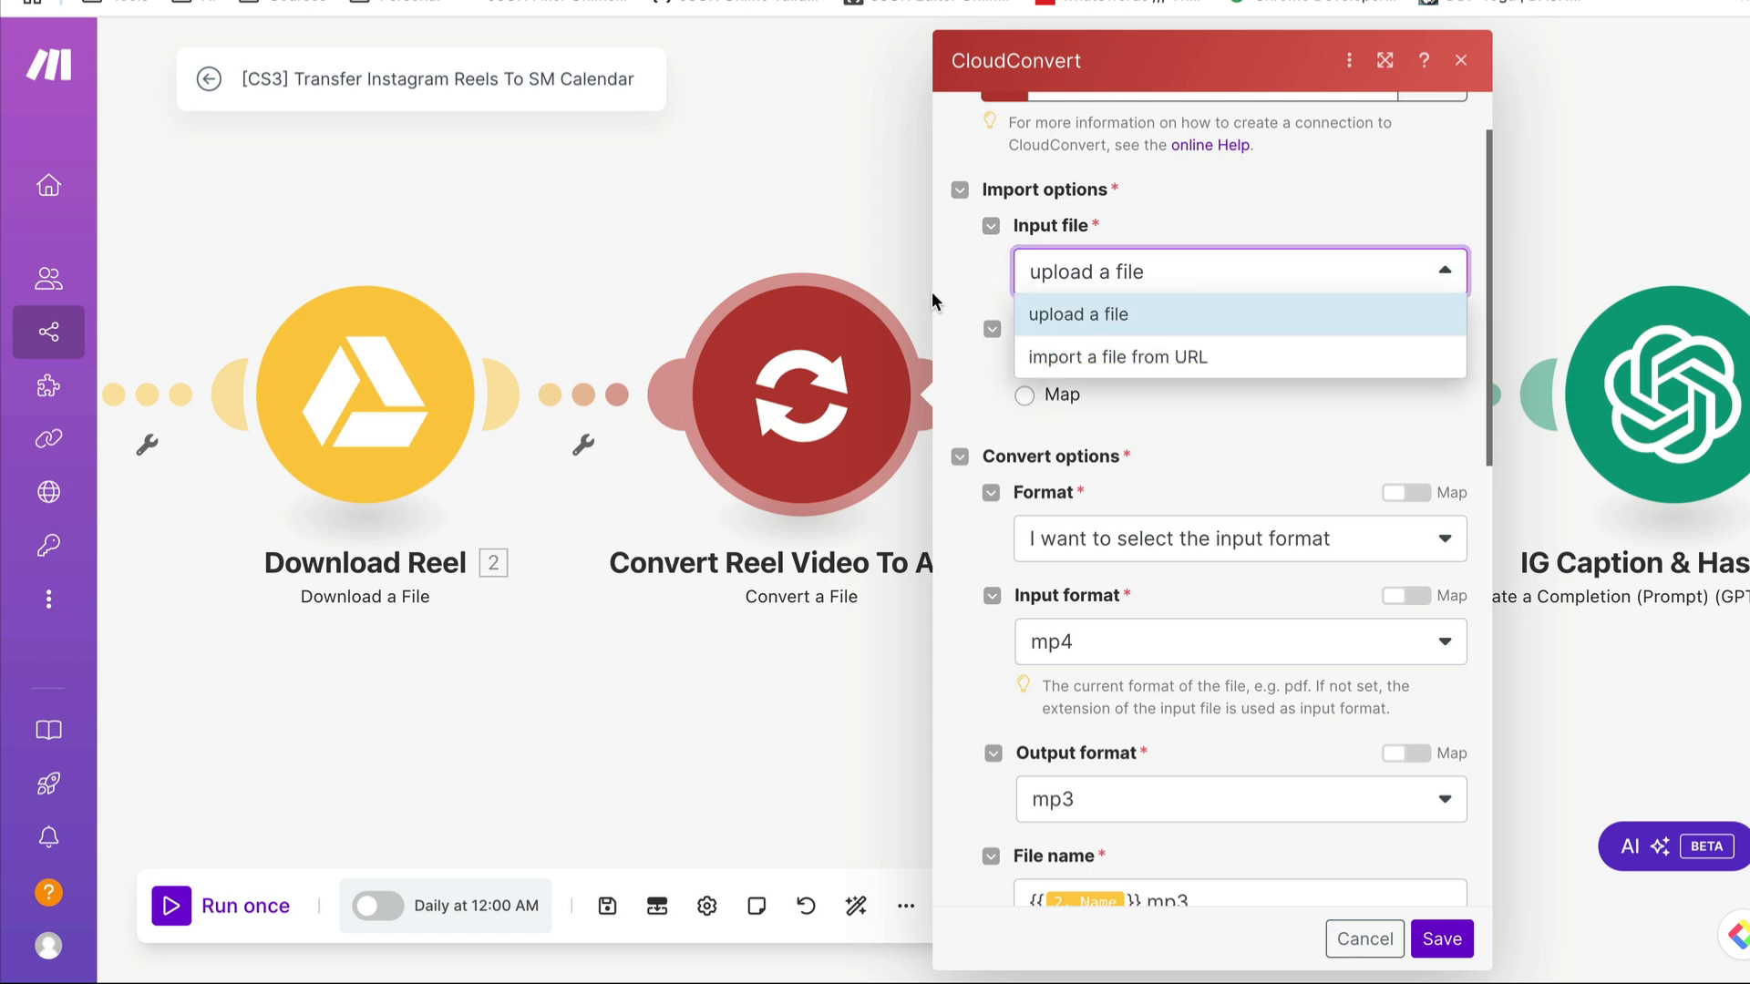
{"action": "left_click", "coordinate": [954, 267]}
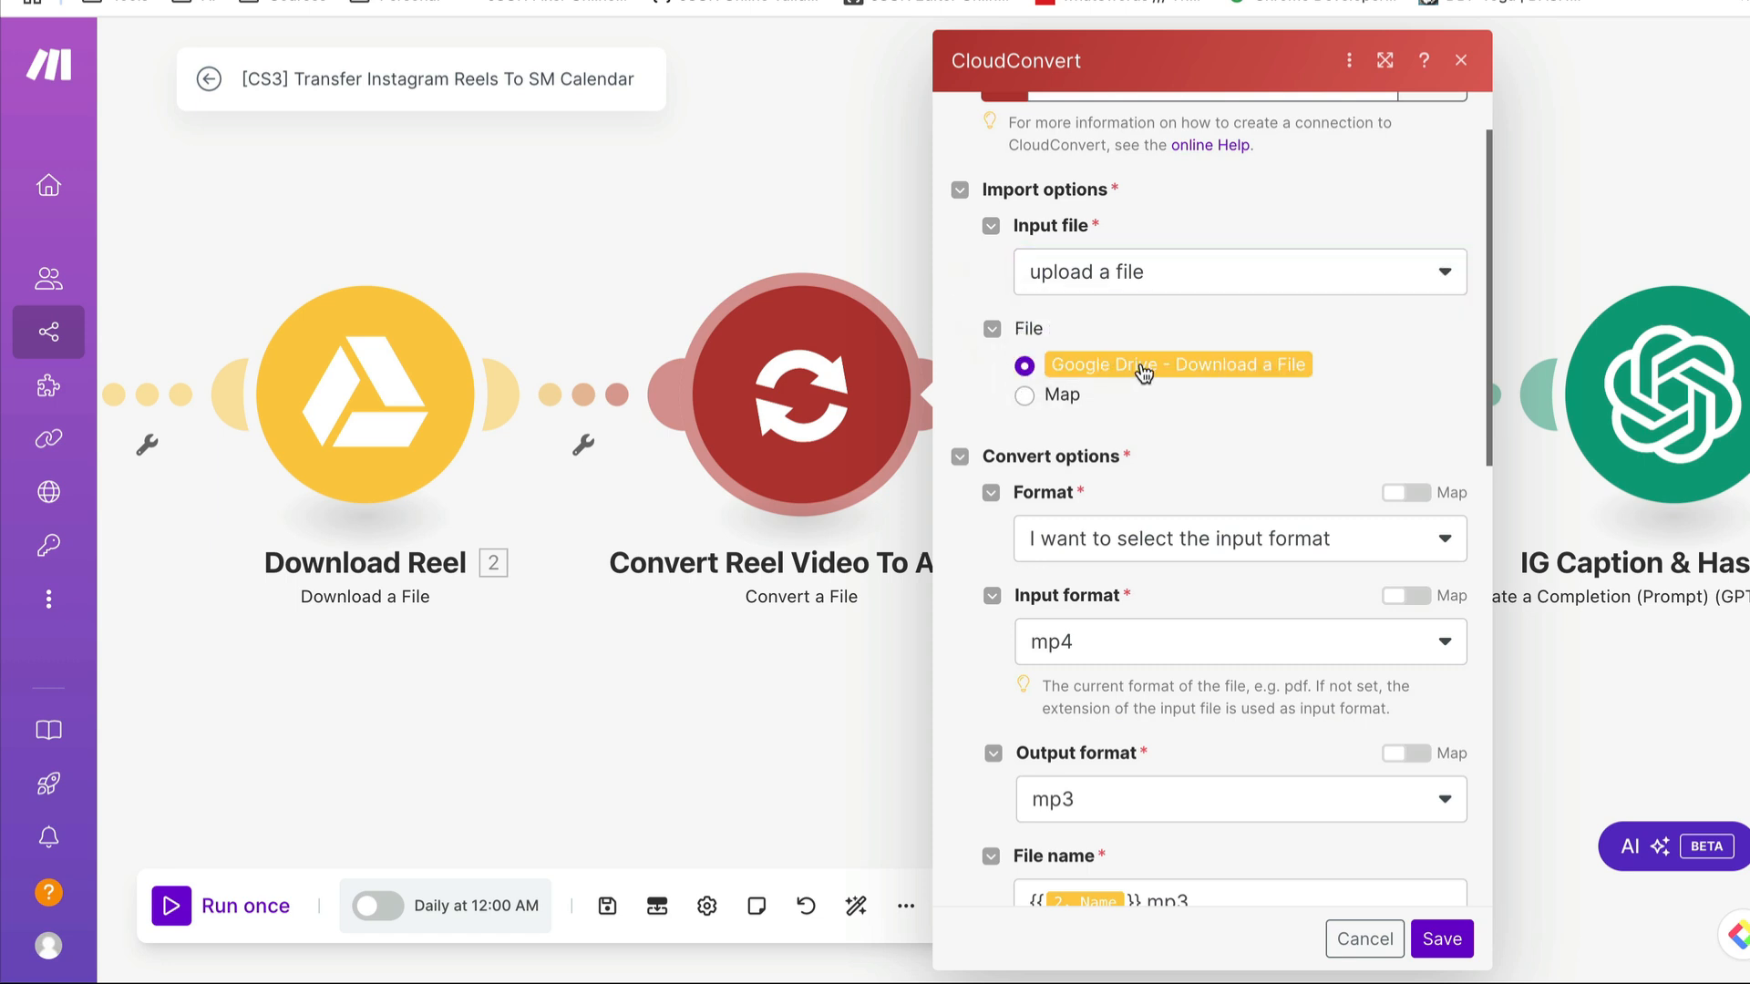
- Inspect the Format and Input format choices in the CloudConvert module's convert options without changing them
{"action": "scroll", "coordinate": [1212, 406], "scroll_direction": "down", "scroll_amount": 3}
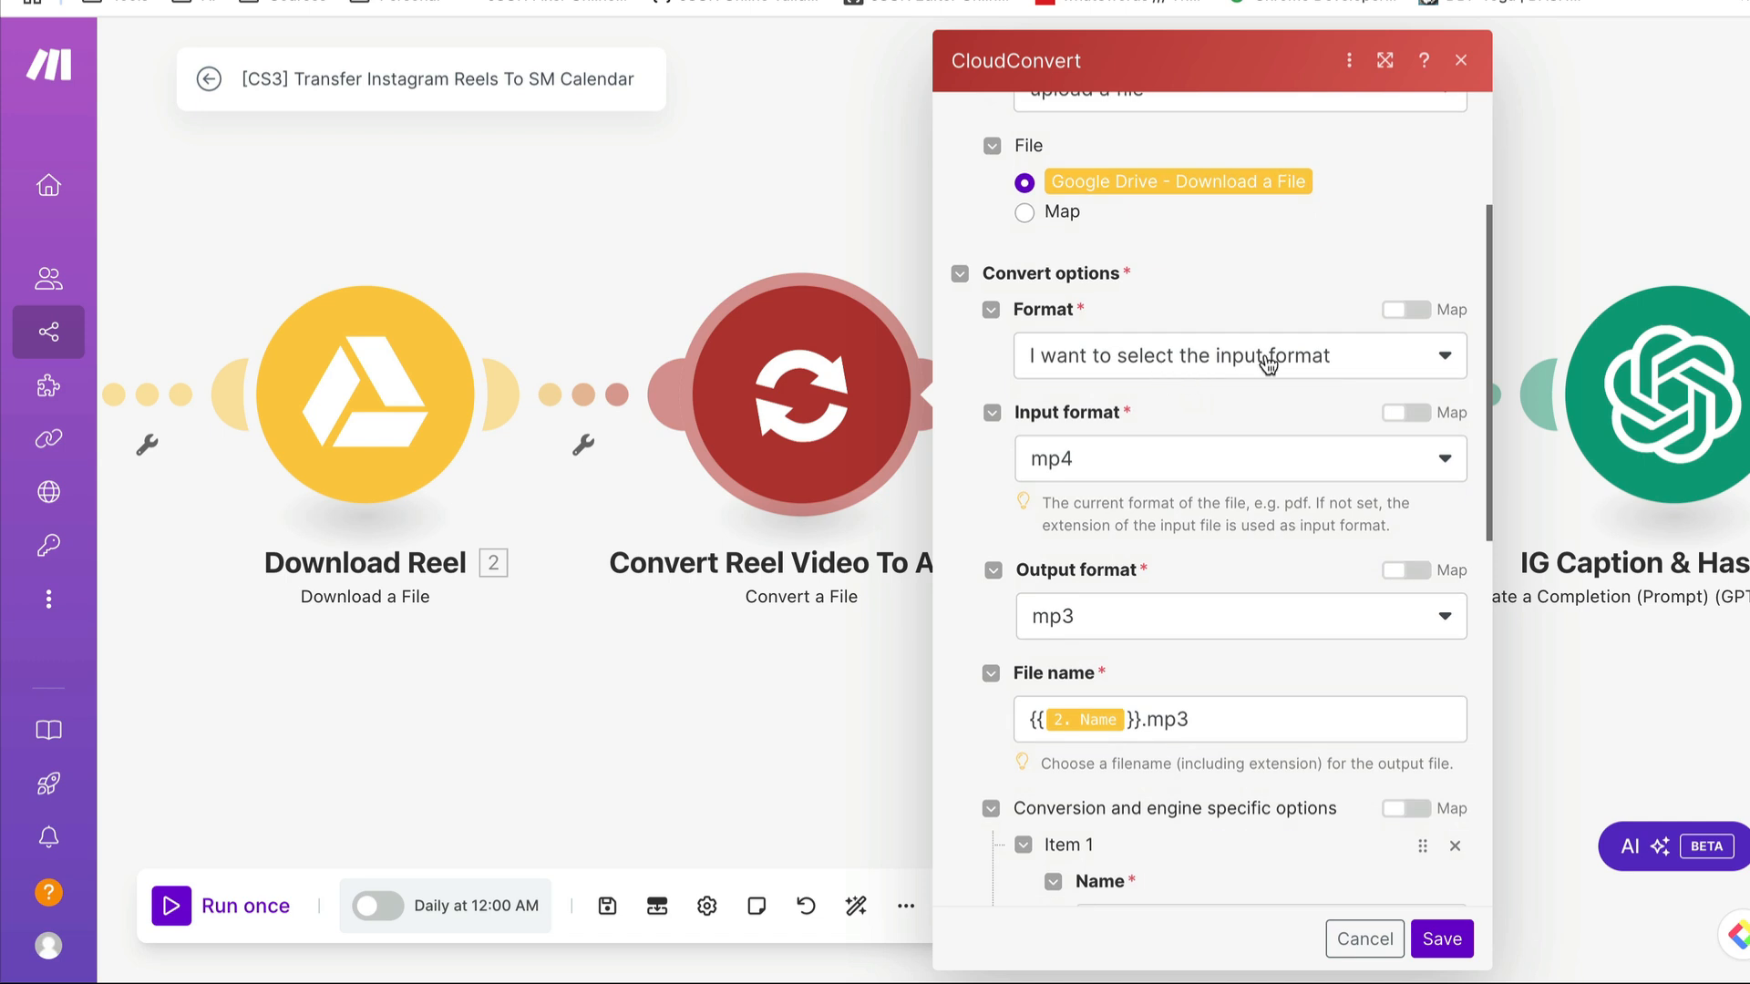
{"action": "left_click", "coordinate": [1267, 360]}
{"action": "left_click", "coordinate": [1283, 256]}
{"action": "left_click", "coordinate": [1147, 468]}
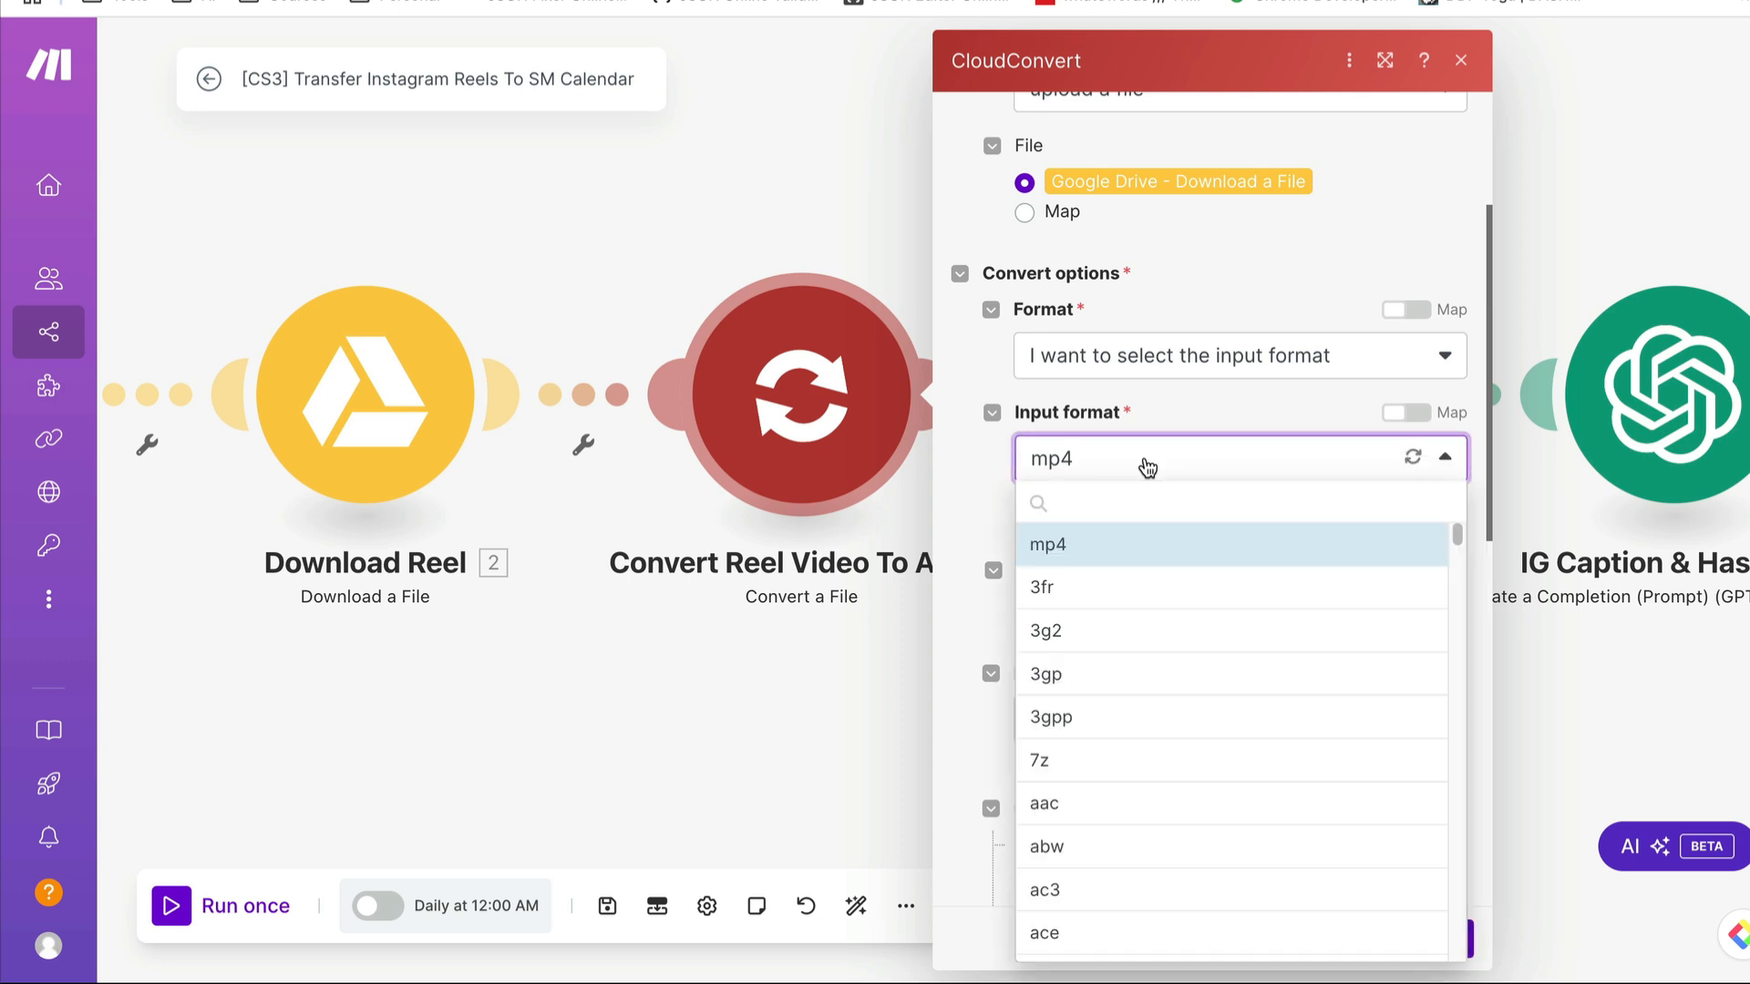
{"action": "left_click", "coordinate": [1151, 406]}
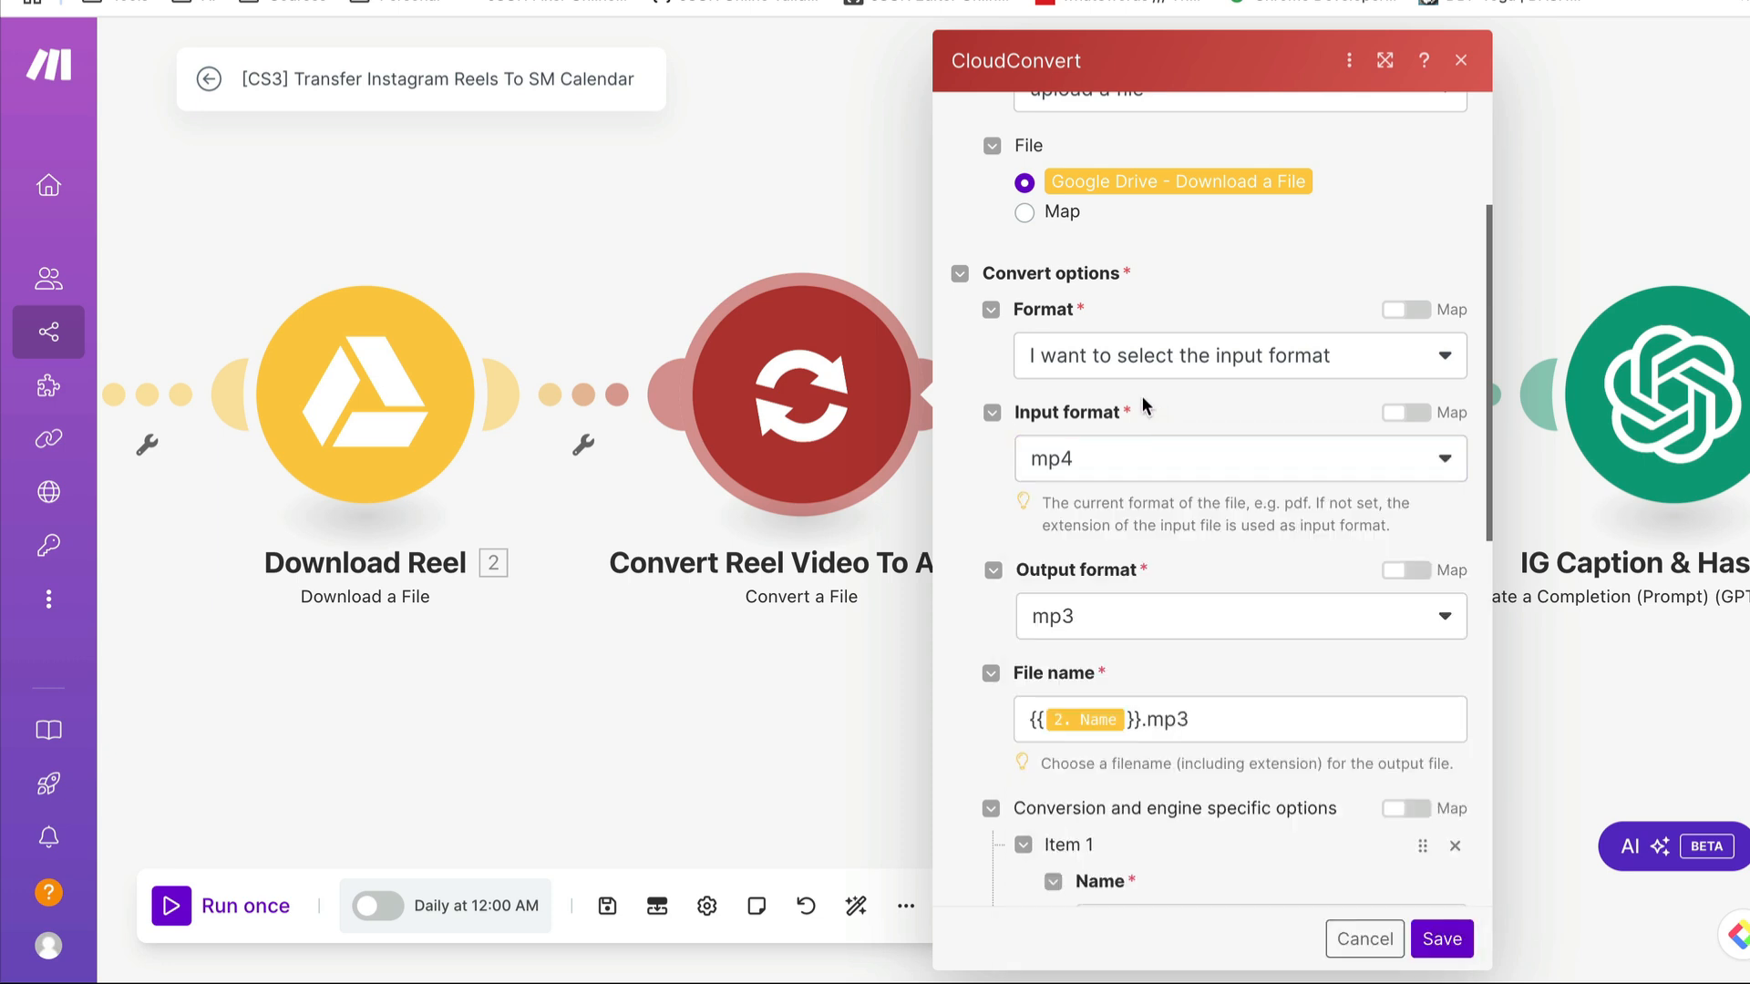
- Inspect the CloudConvert module's output format, file name mapping, audio conversion options and export options, and close the settings without saving
{"action": "scroll", "coordinate": [1123, 392], "scroll_direction": "down", "scroll_amount": 2}
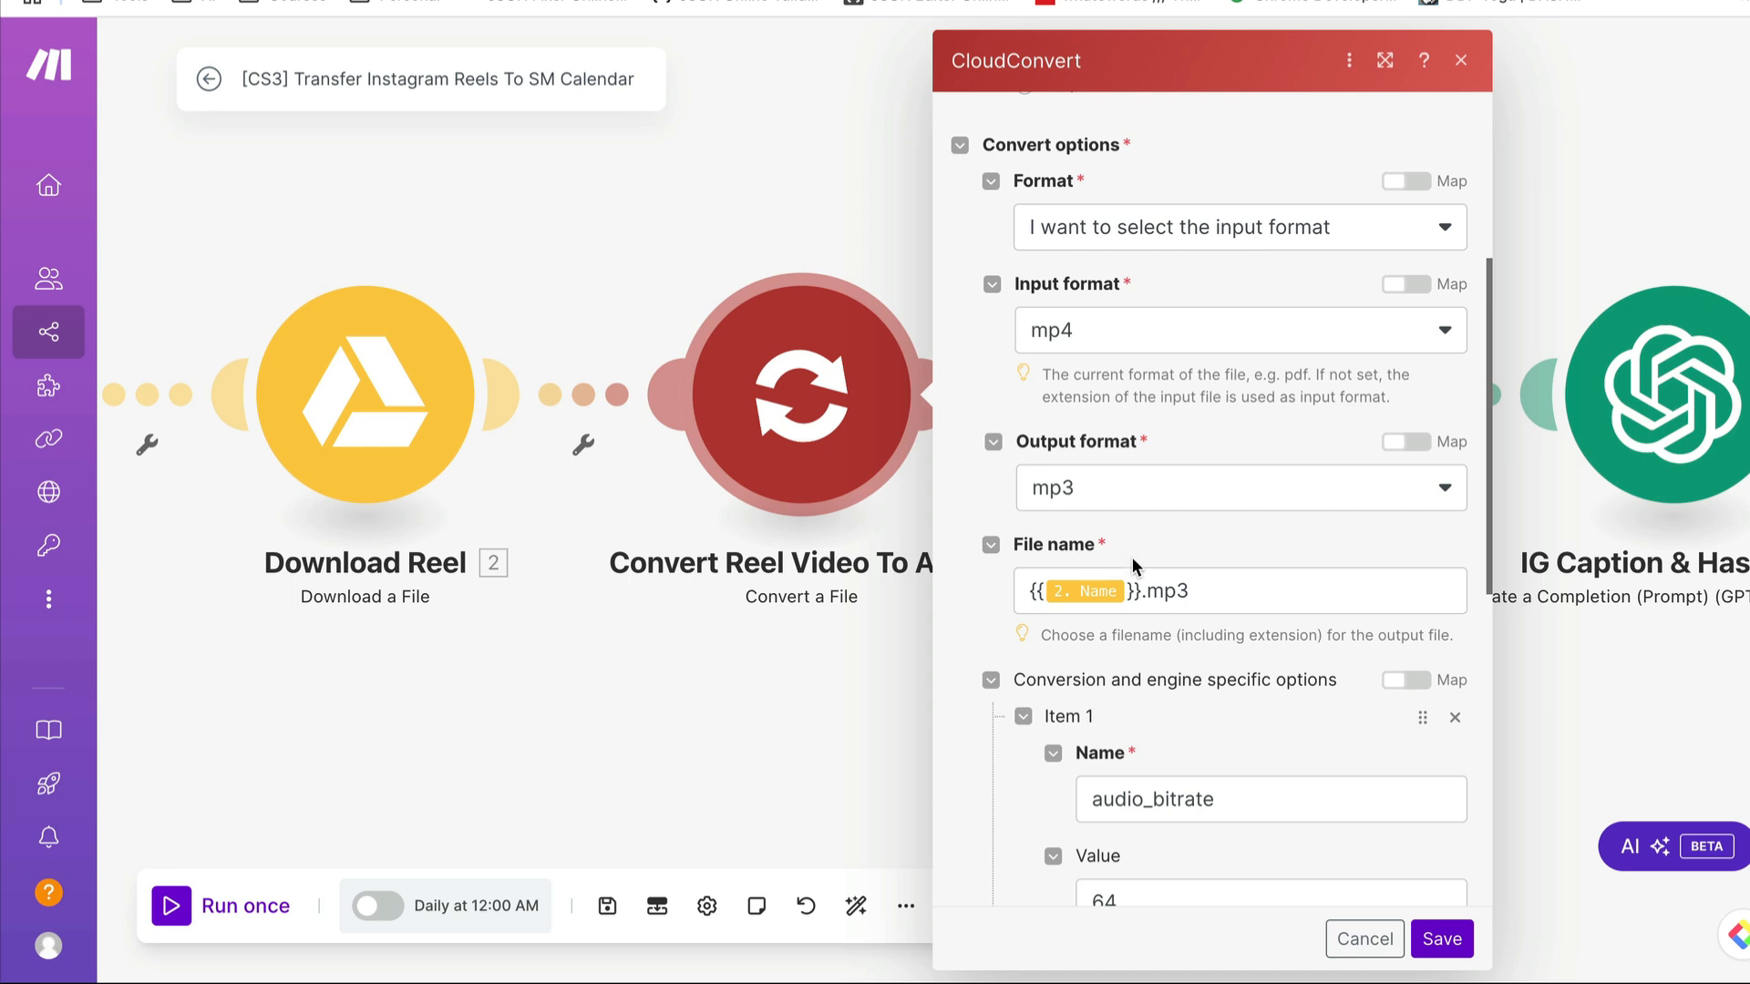
{"action": "scroll", "coordinate": [1133, 551], "scroll_direction": "down", "scroll_amount": 2}
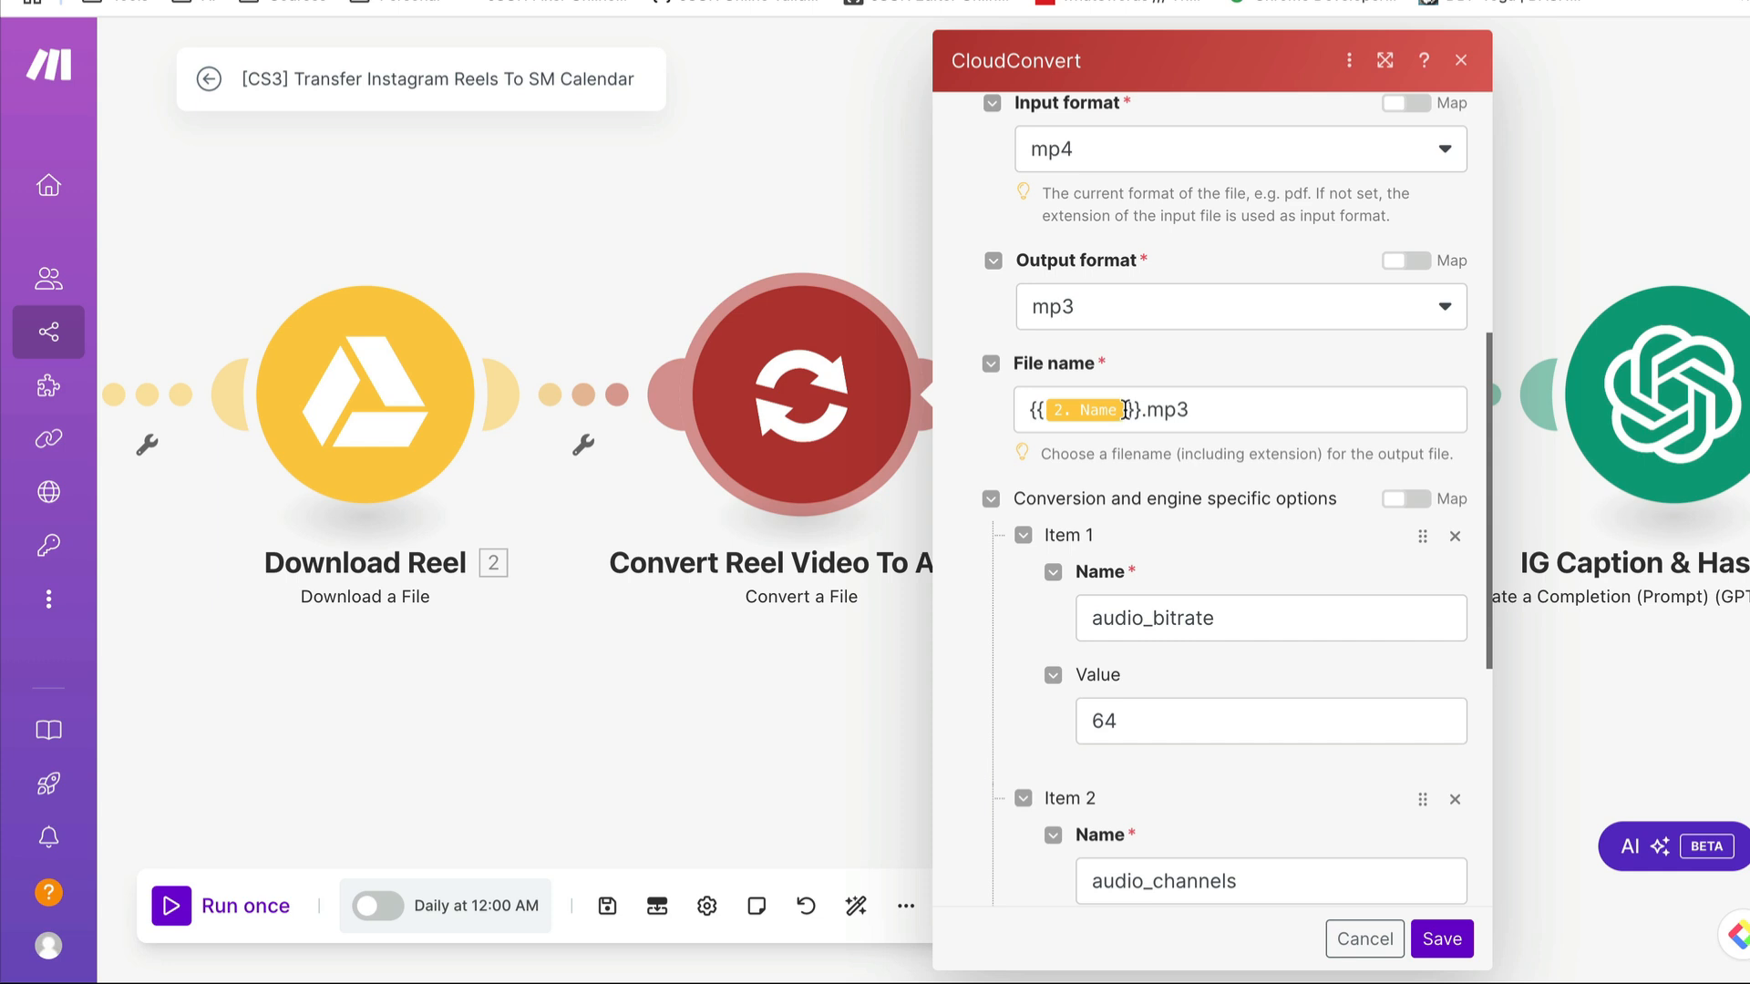
{"action": "left_click", "coordinate": [1127, 409]}
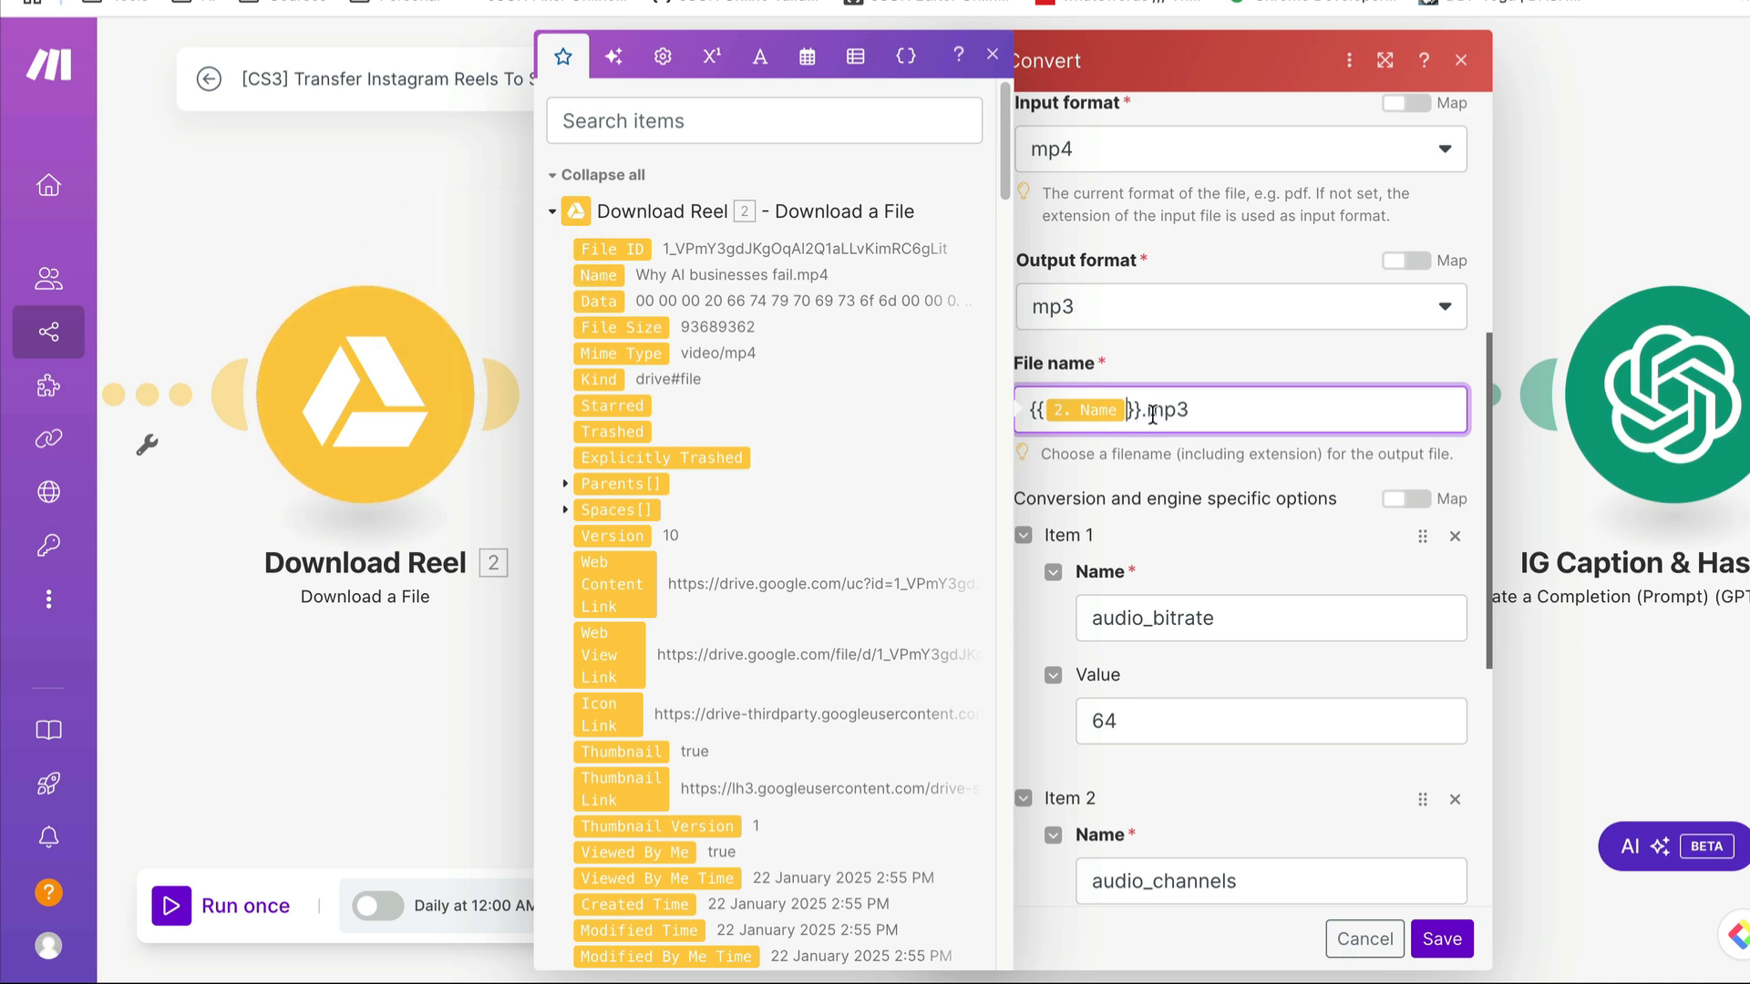
{"action": "left_click", "coordinate": [1233, 363]}
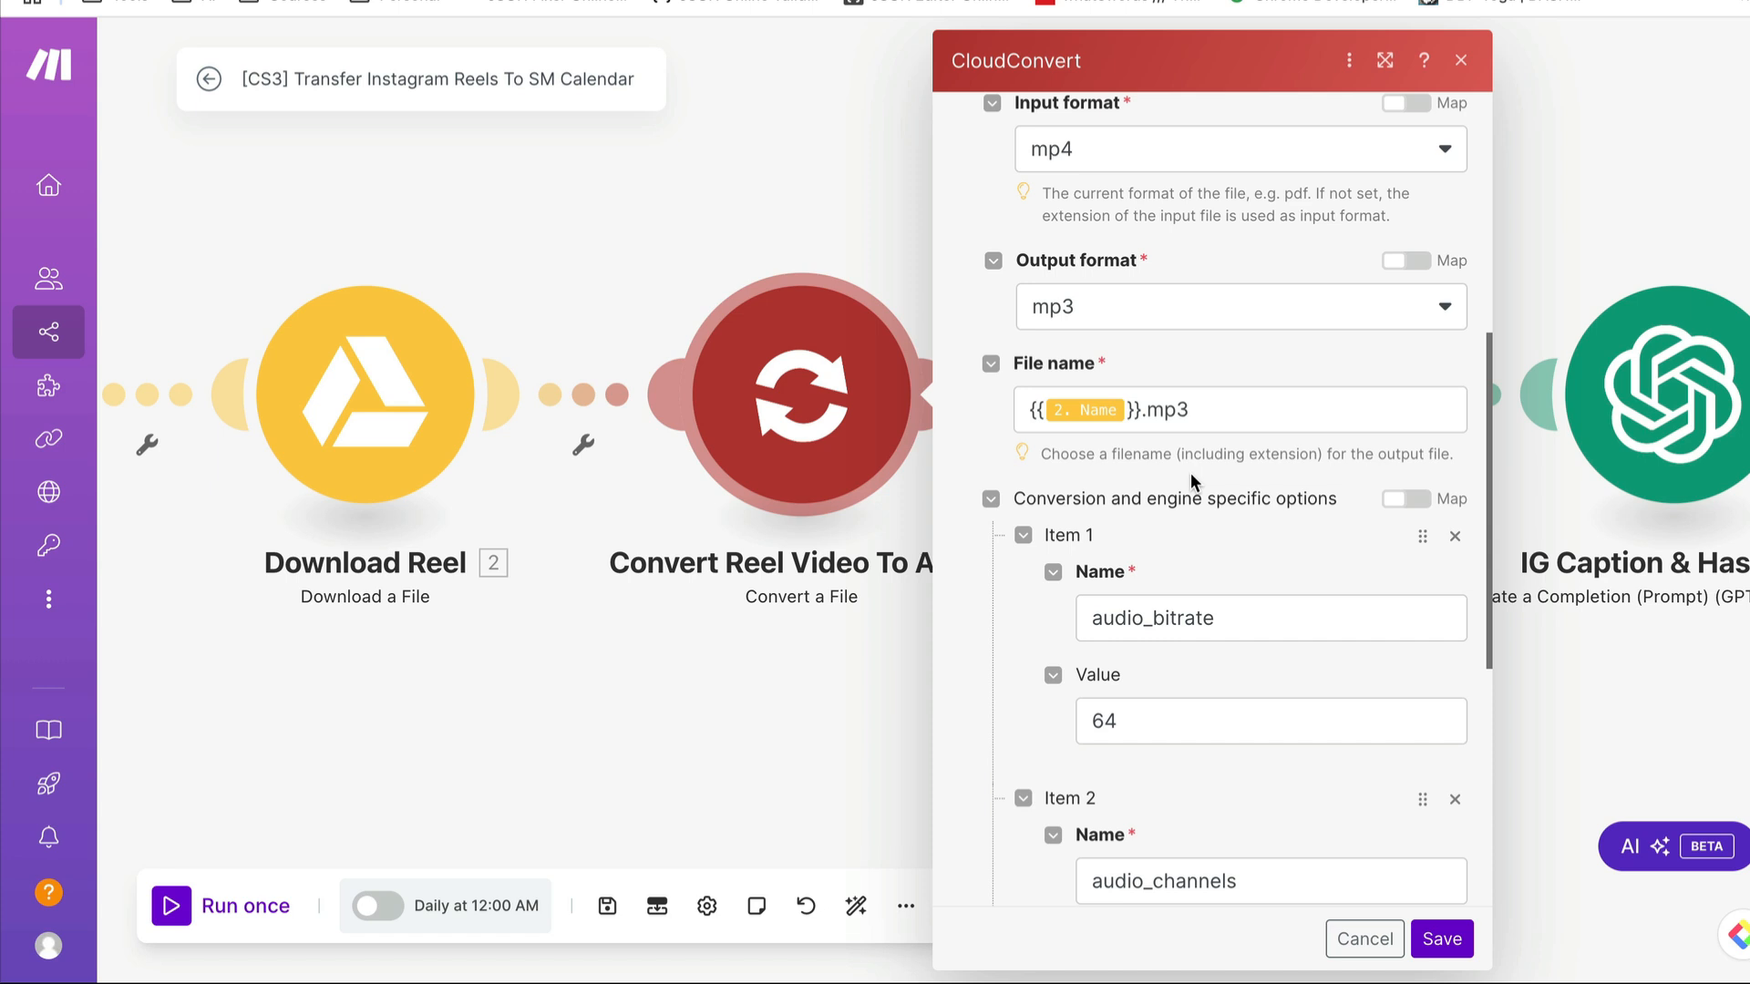
{"action": "scroll", "coordinate": [1139, 485], "scroll_direction": "down", "scroll_amount": 3}
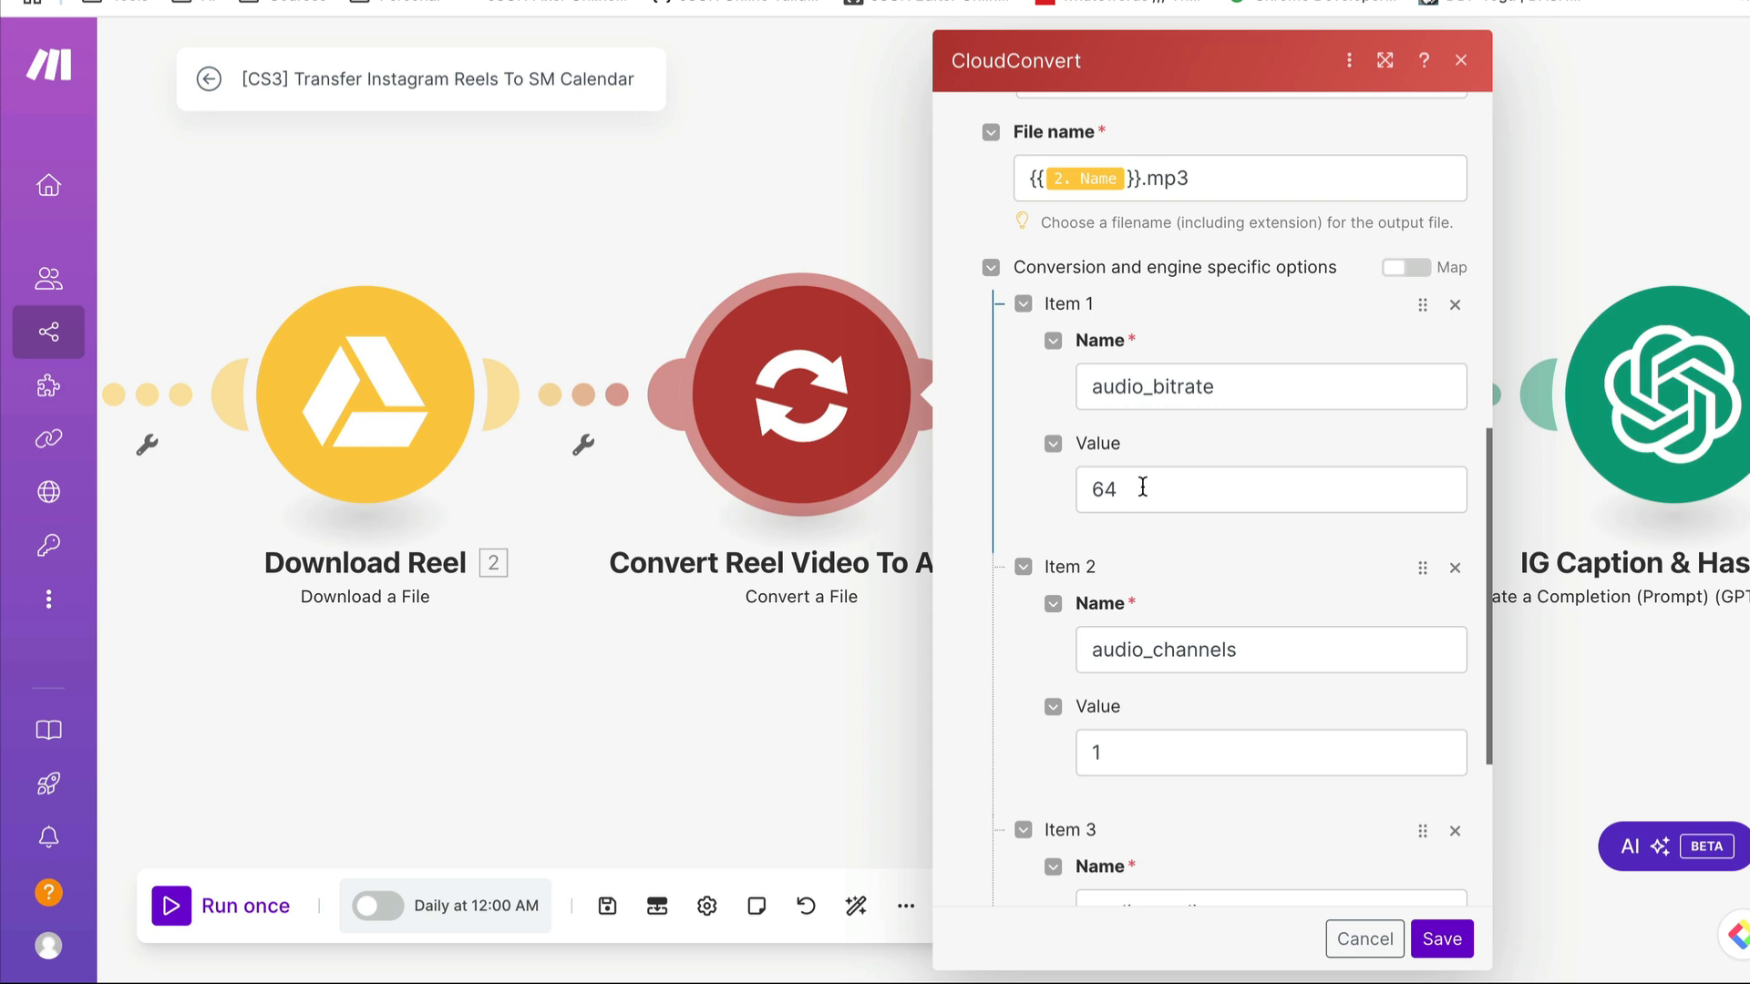
{"action": "scroll", "coordinate": [1143, 488], "scroll_direction": "down", "scroll_amount": 1}
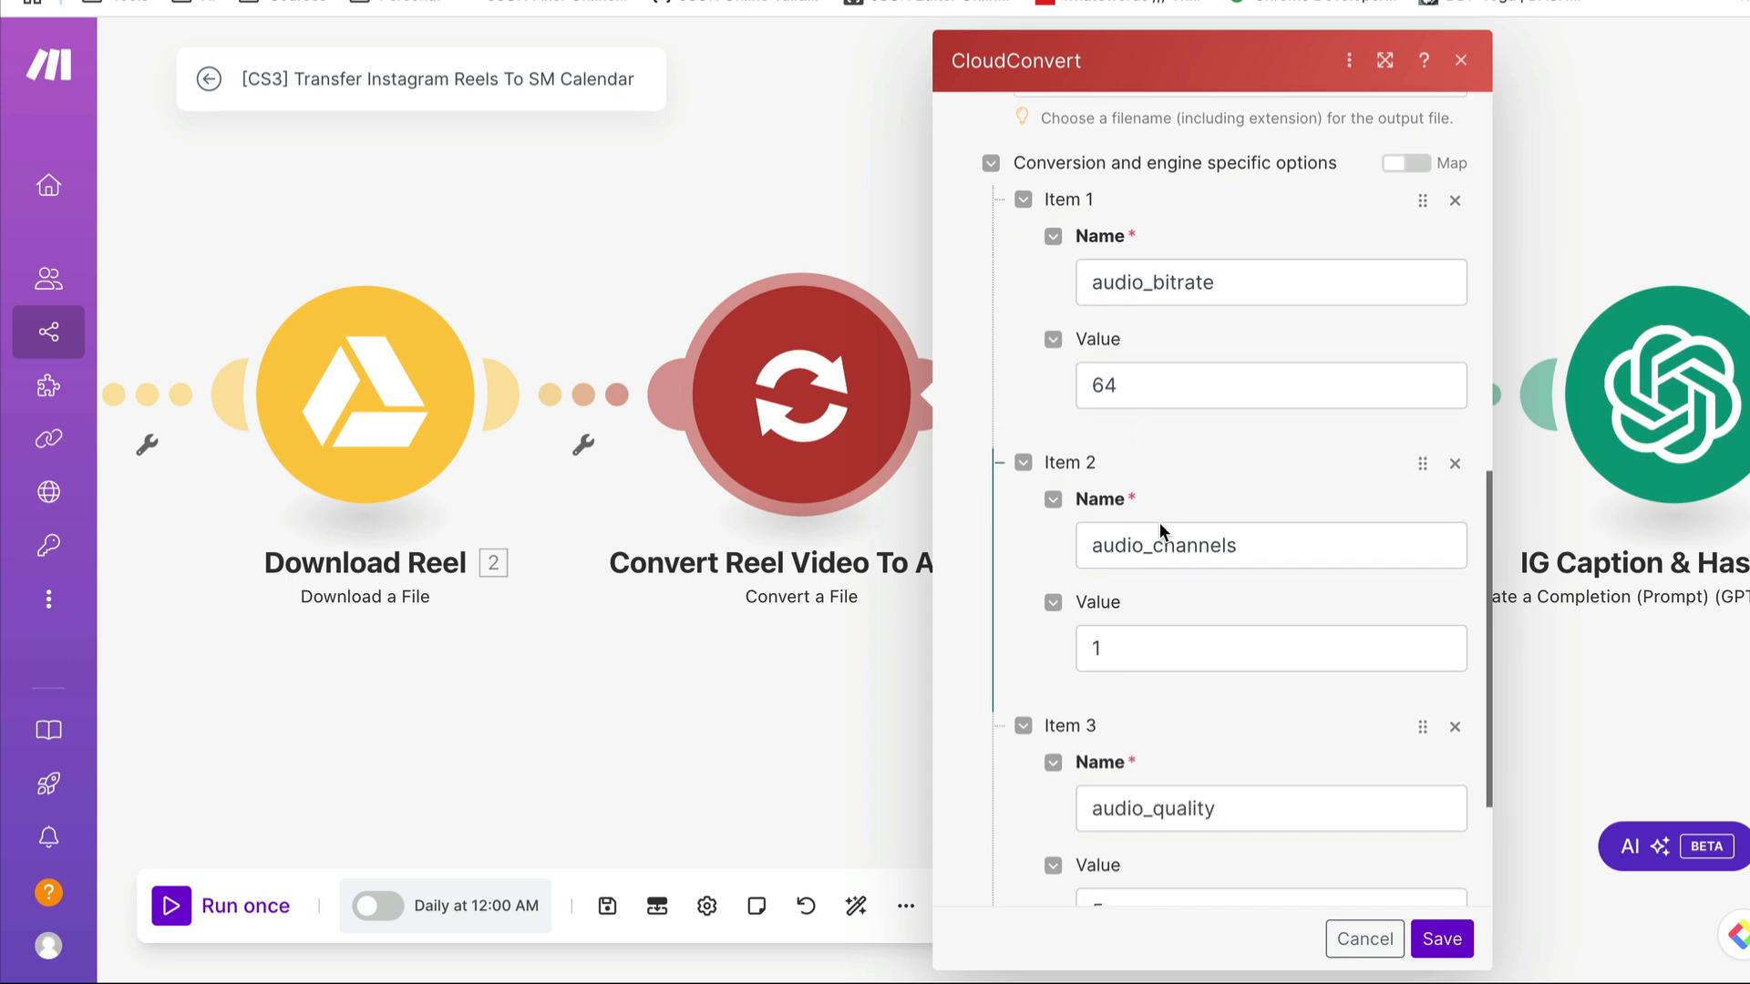
{"action": "scroll", "coordinate": [1159, 524], "scroll_direction": "down", "scroll_amount": 1}
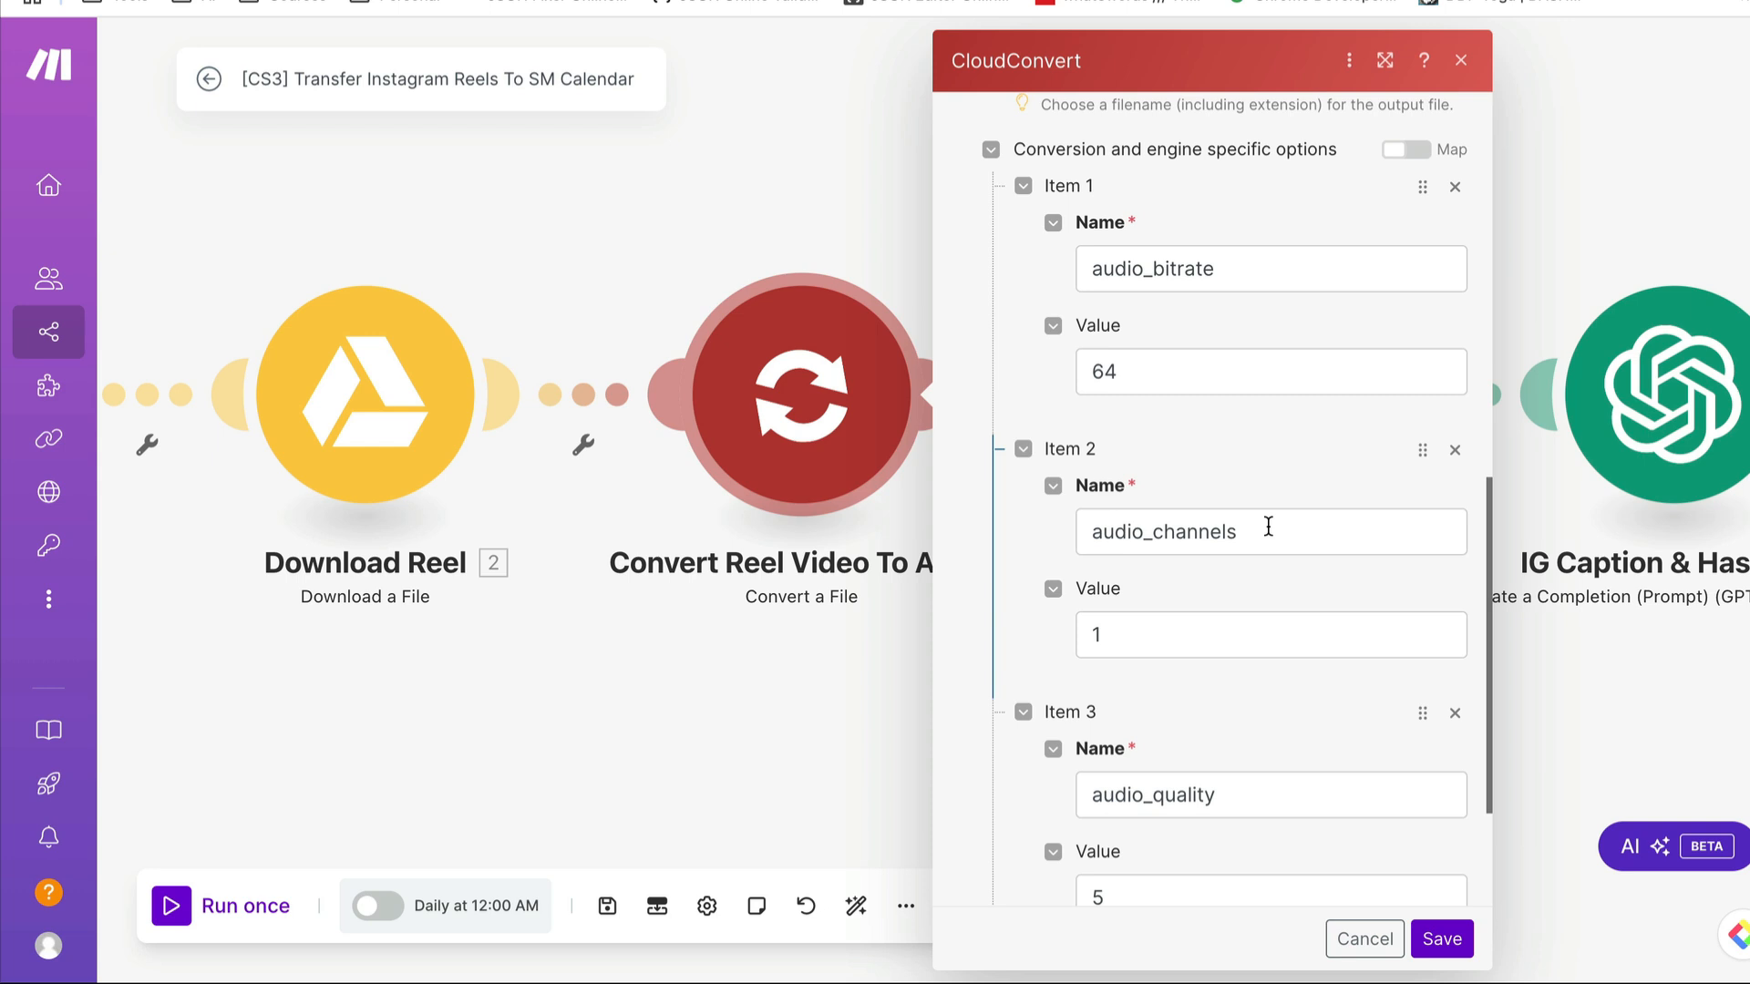
{"action": "scroll", "coordinate": [1187, 599], "scroll_direction": "down", "scroll_amount": 2}
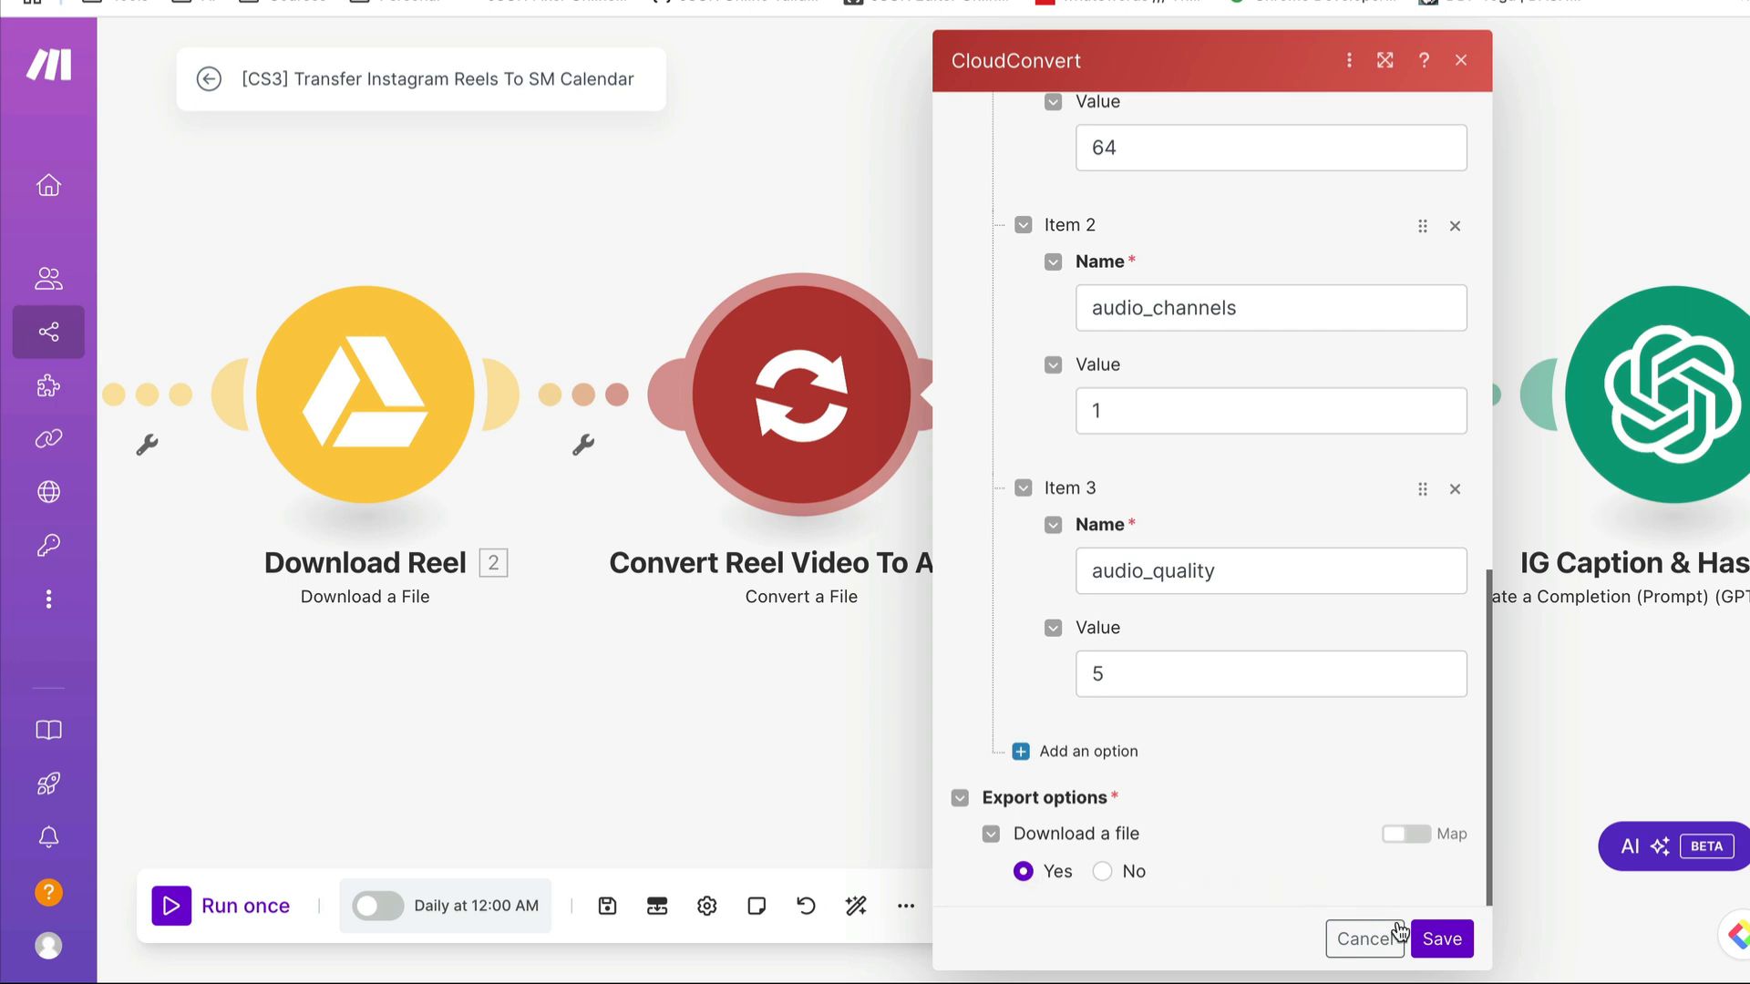
{"action": "left_click", "coordinate": [1363, 940]}
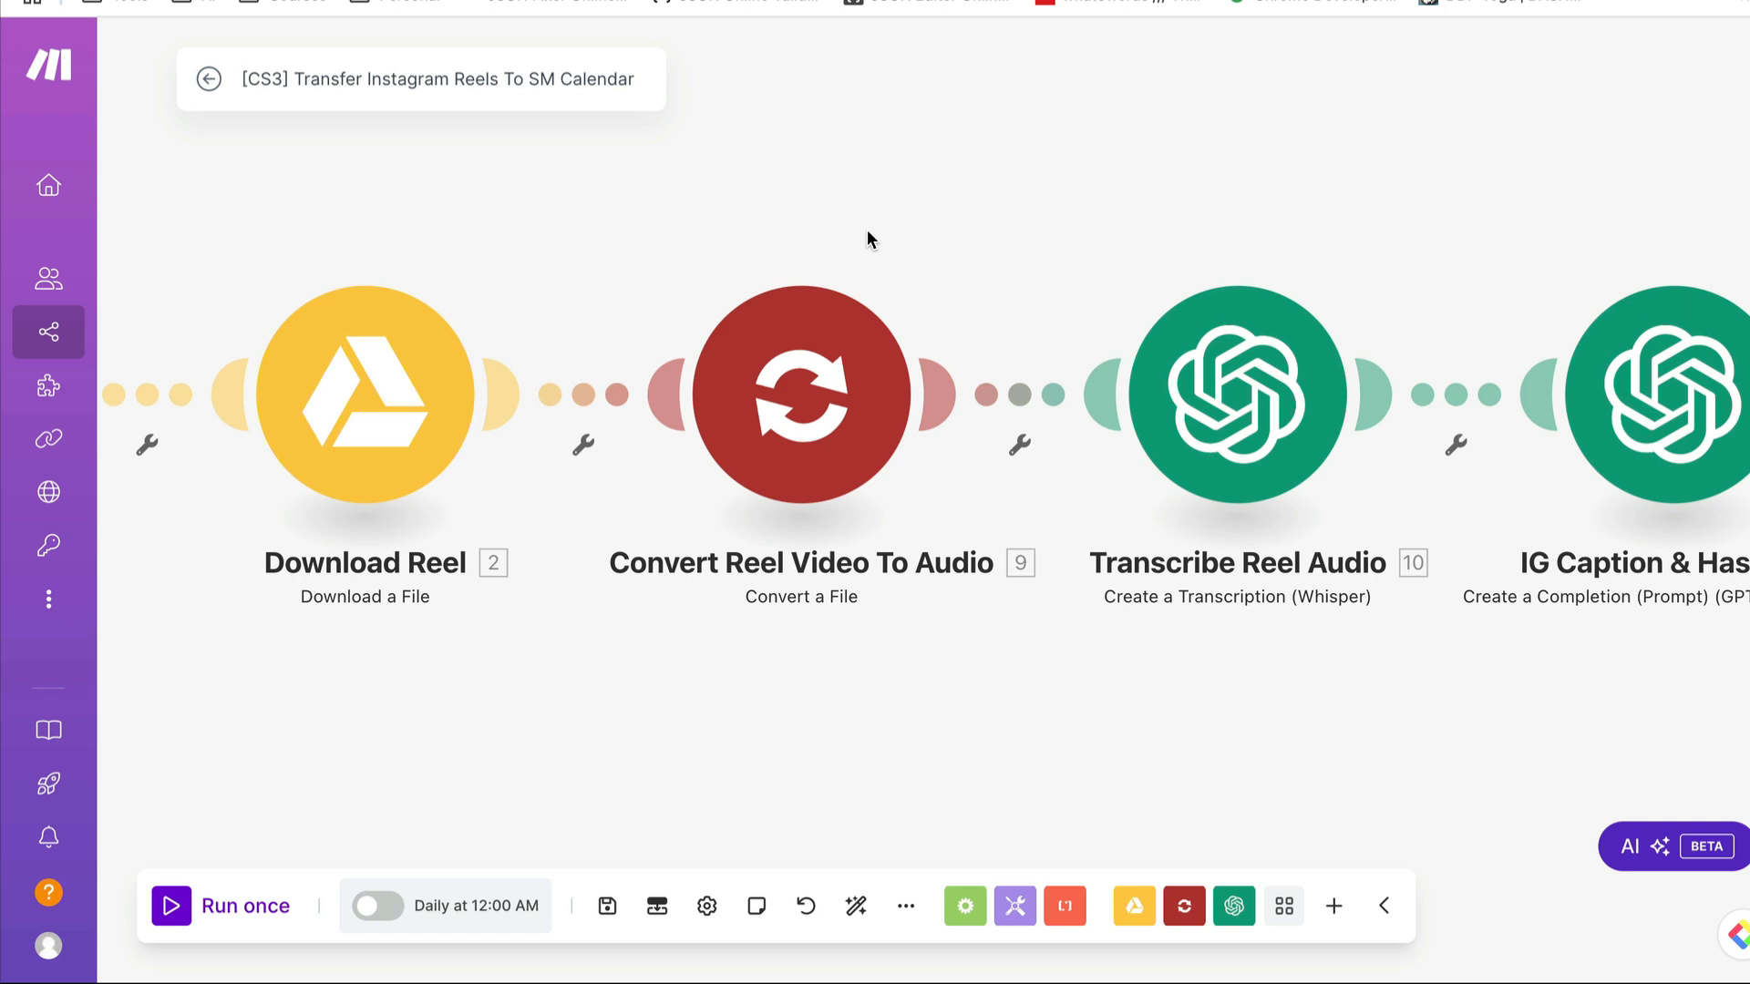
- Browse the OpenAI modules available for a new module after Airtable, looking for Create a Transcription (Whisper), and dismiss the list
{"action": "scroll", "coordinate": [1360, 239], "scroll_direction": "right", "scroll_amount": 3}
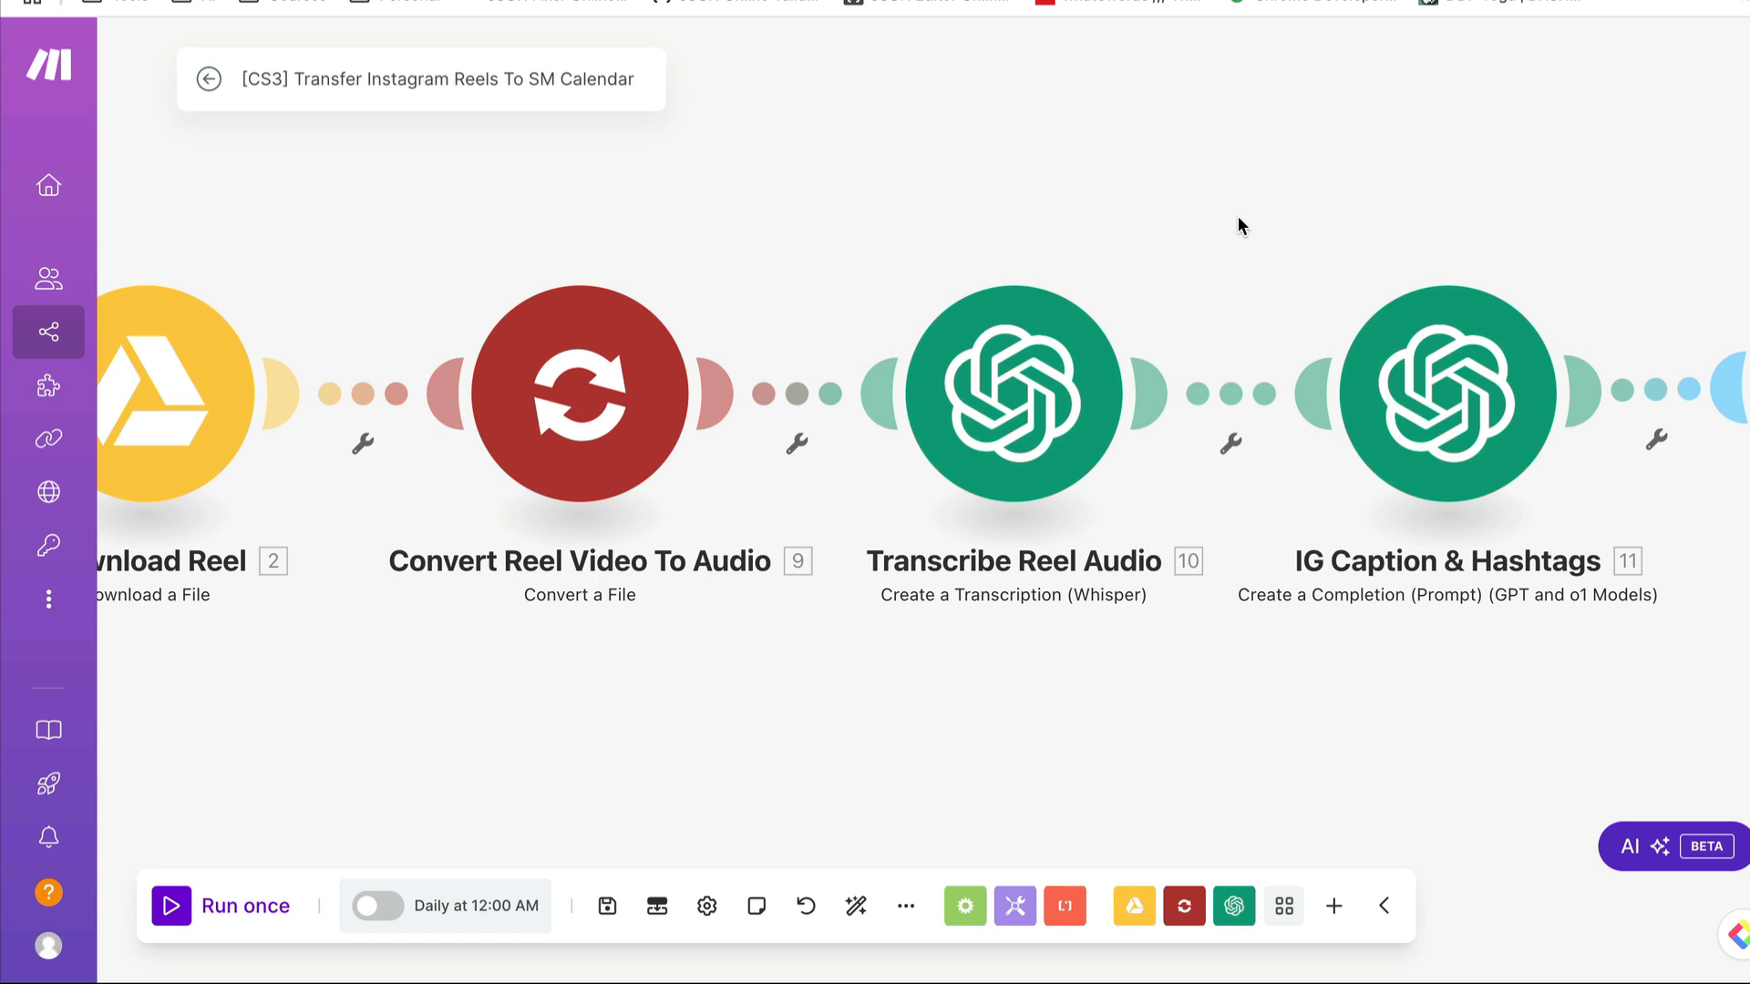
{"action": "left_click", "coordinate": [1014, 363]}
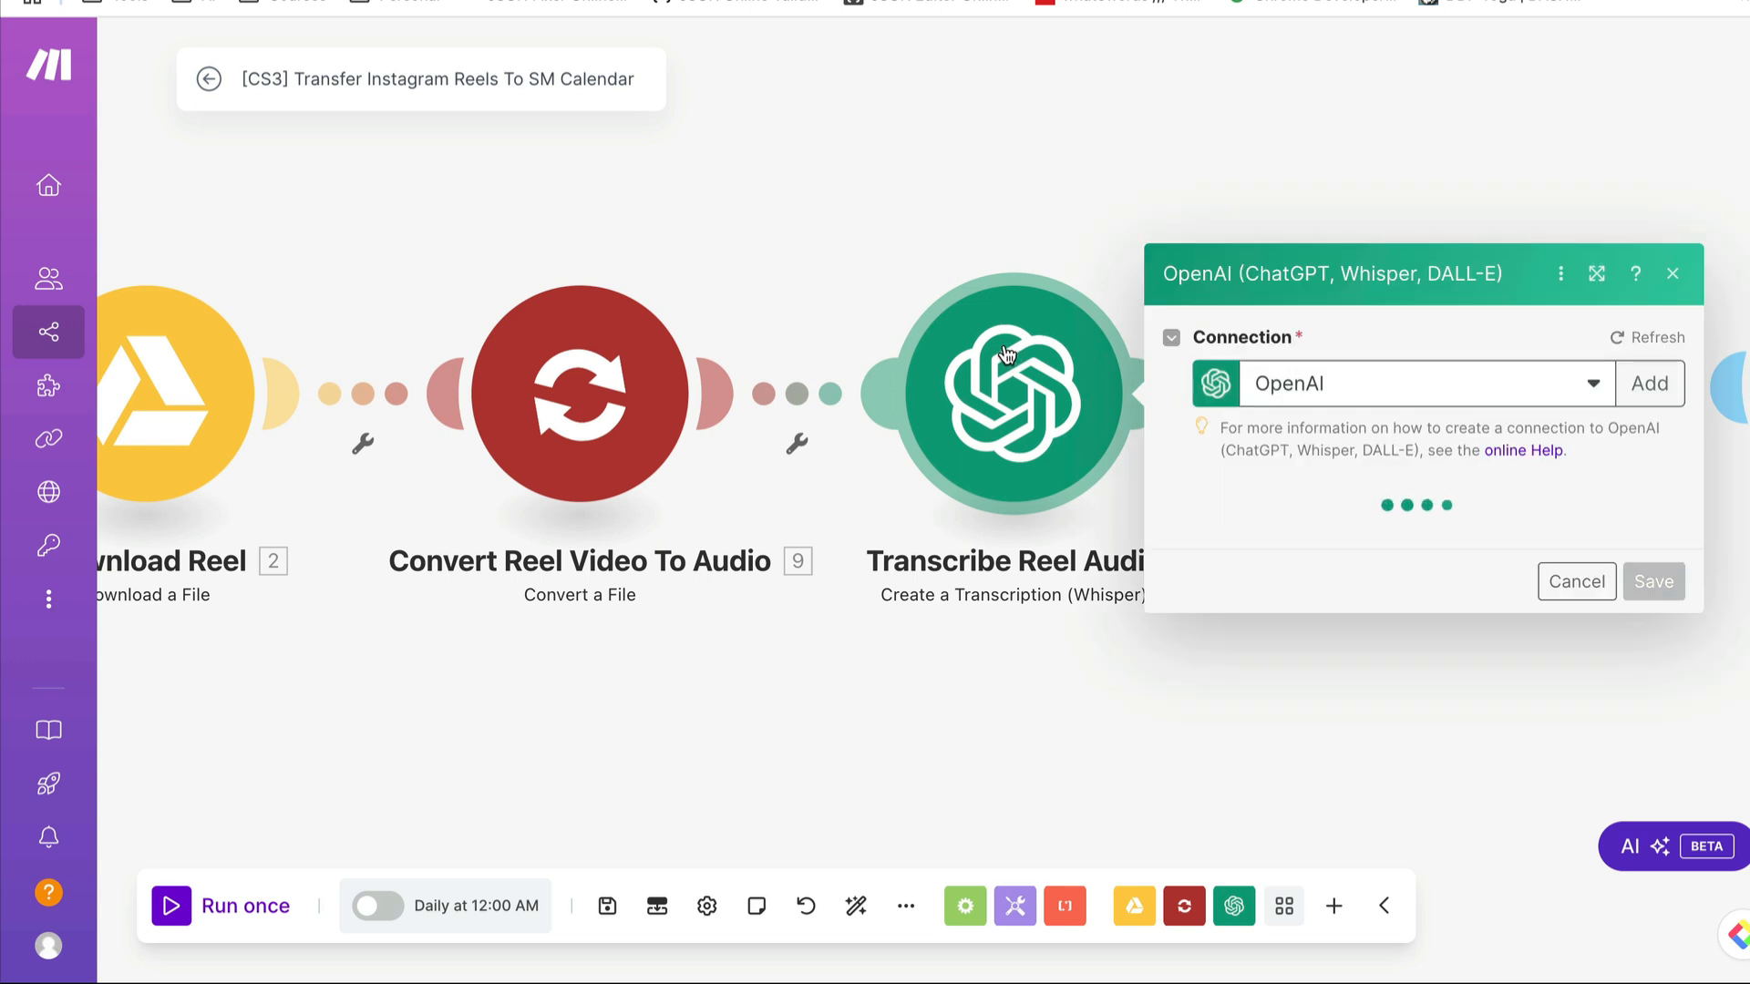
{"action": "left_click", "coordinate": [1001, 126]}
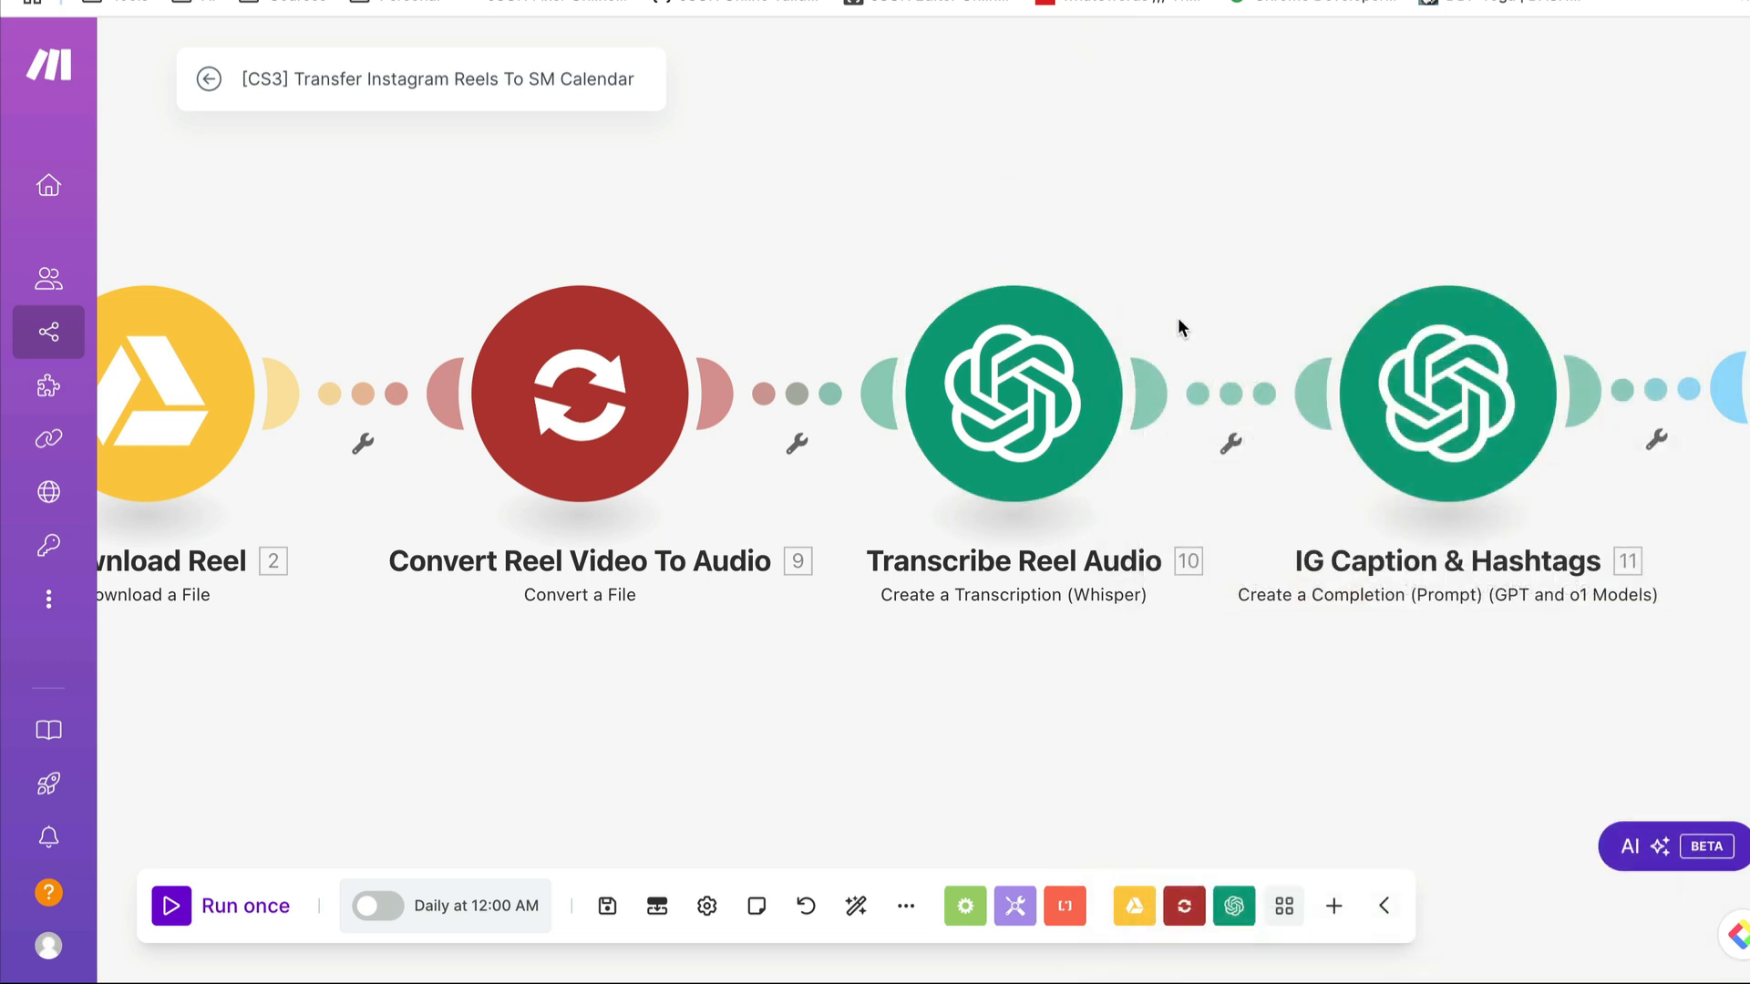
{"action": "scroll", "coordinate": [1178, 317], "scroll_direction": "right", "scroll_amount": 10}
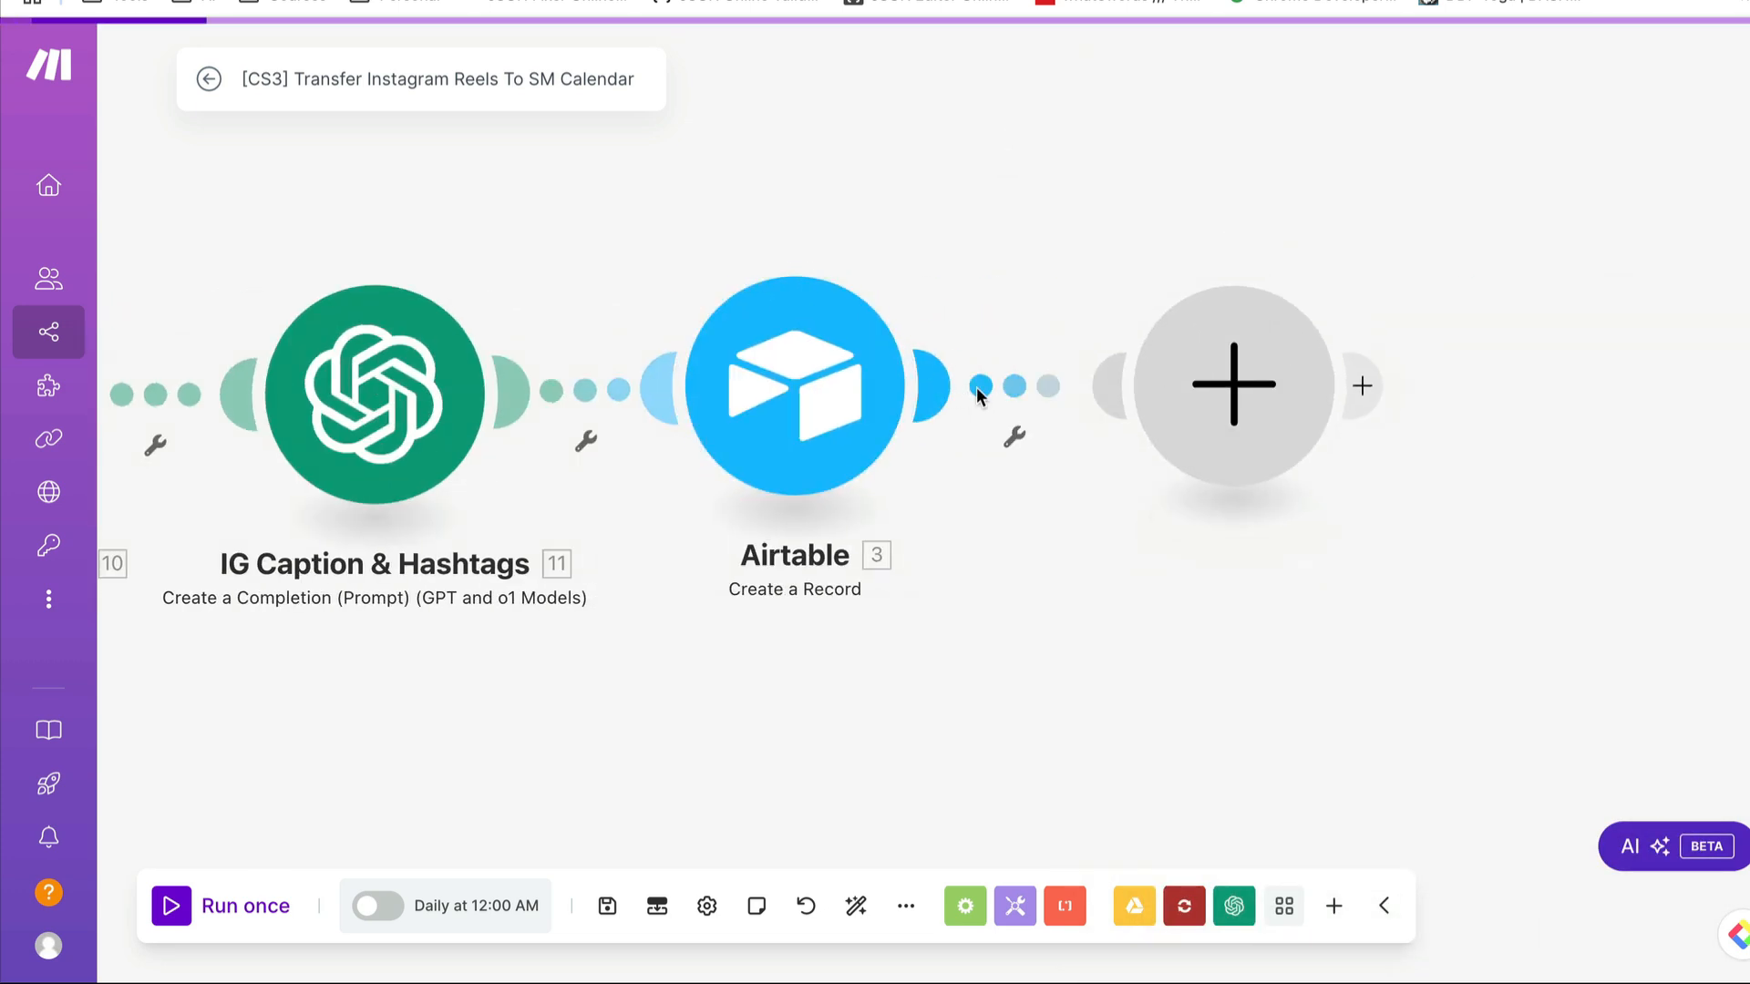
{"action": "left_click", "coordinate": [976, 386]}
{"action": "left_click", "coordinate": [828, 320]}
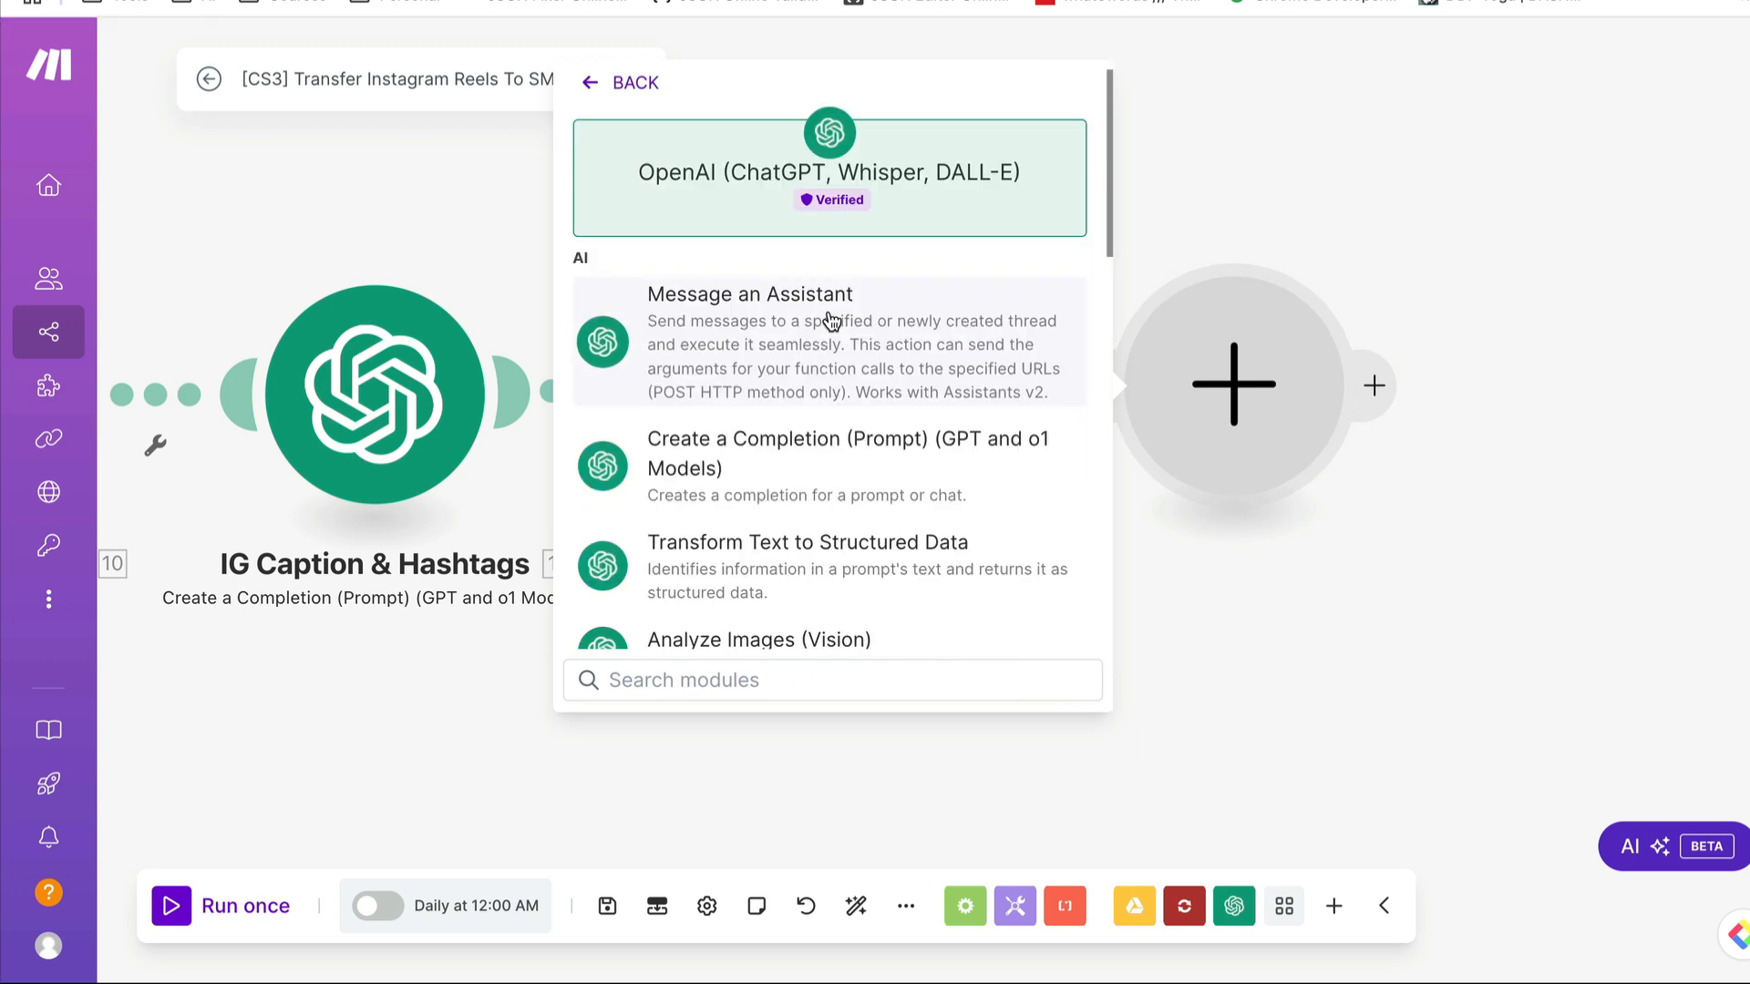
{"action": "scroll", "coordinate": [810, 424], "scroll_direction": "down", "scroll_amount": 3}
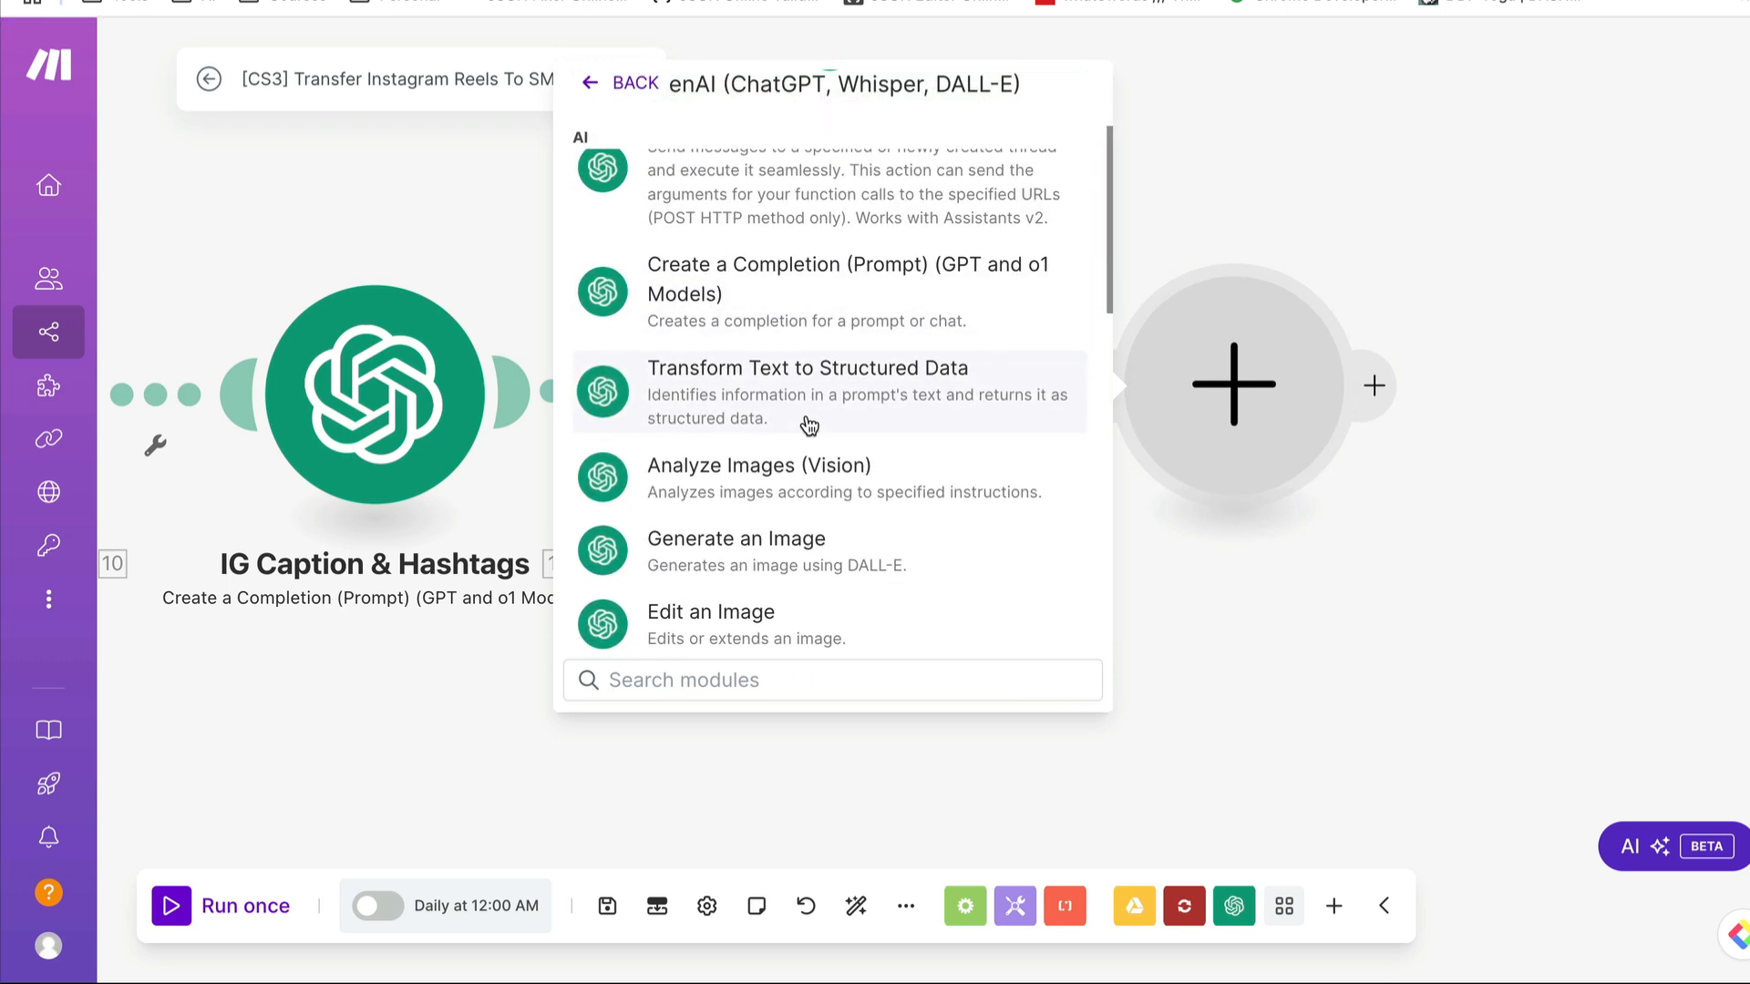
{"action": "scroll", "coordinate": [809, 425], "scroll_direction": "down", "scroll_amount": 1}
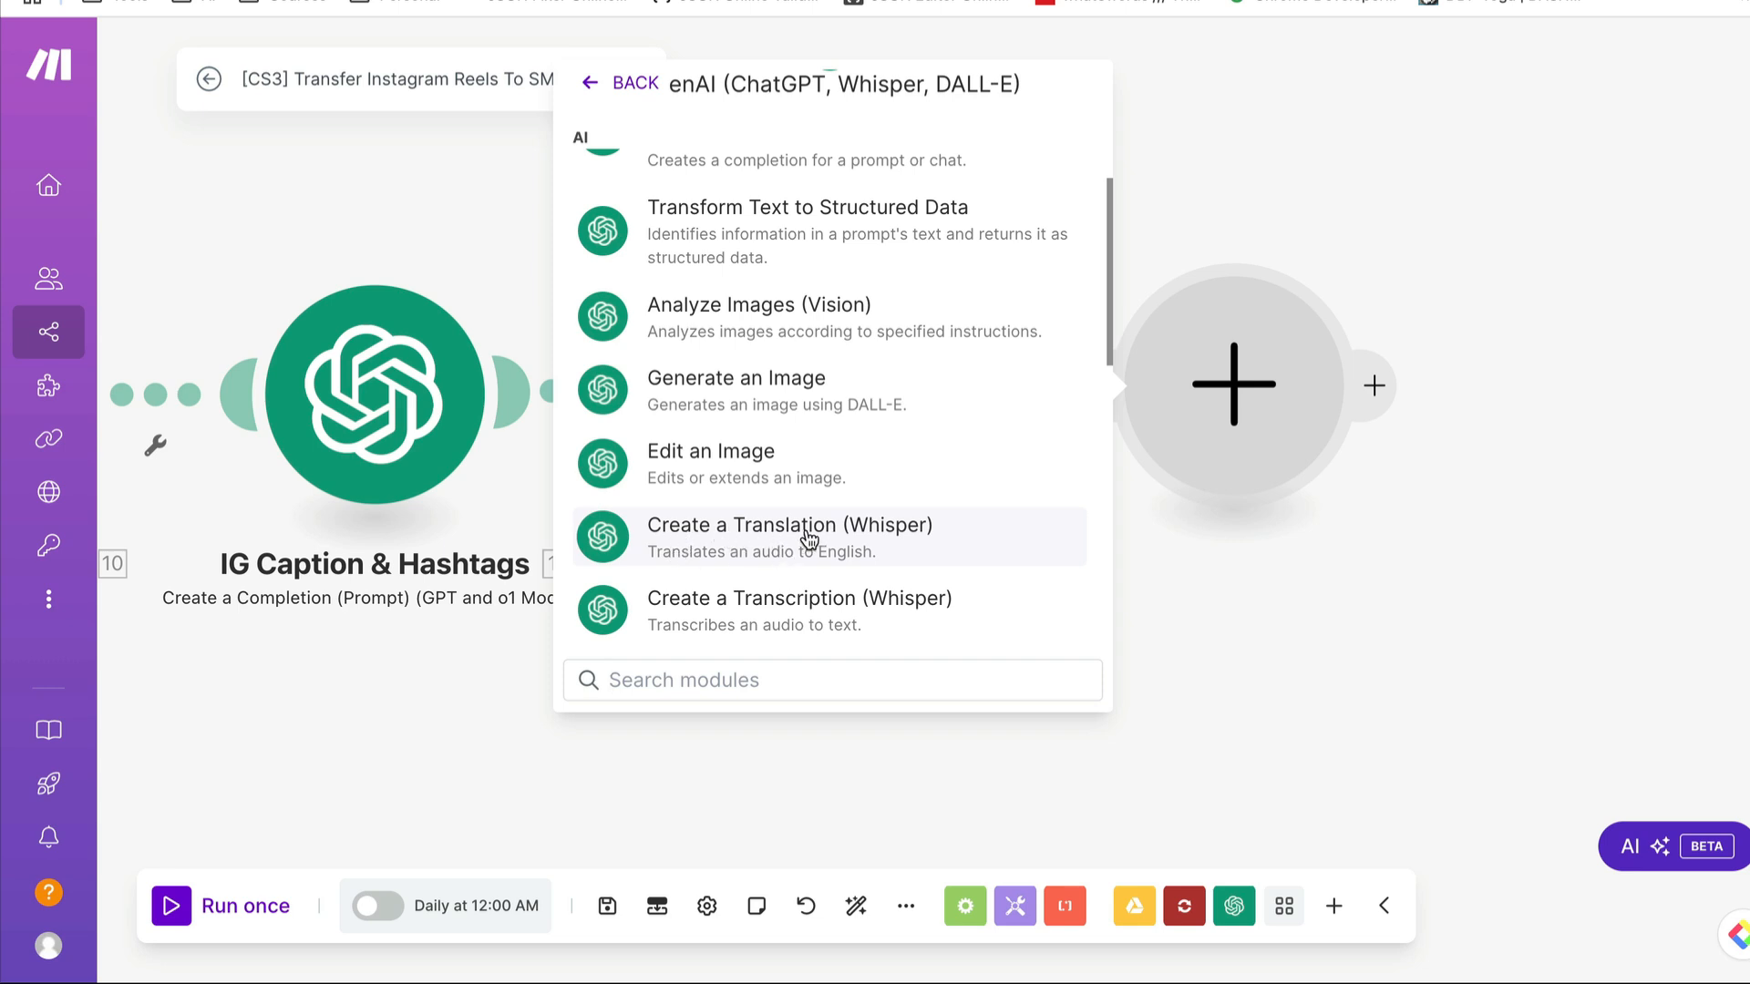
{"action": "left_click", "coordinate": [1336, 572]}
- Examine the Transcribe Reel Audio module's File source and the available Model choices
{"action": "scroll", "coordinate": [550, 654], "scroll_direction": "left", "scroll_amount": 8}
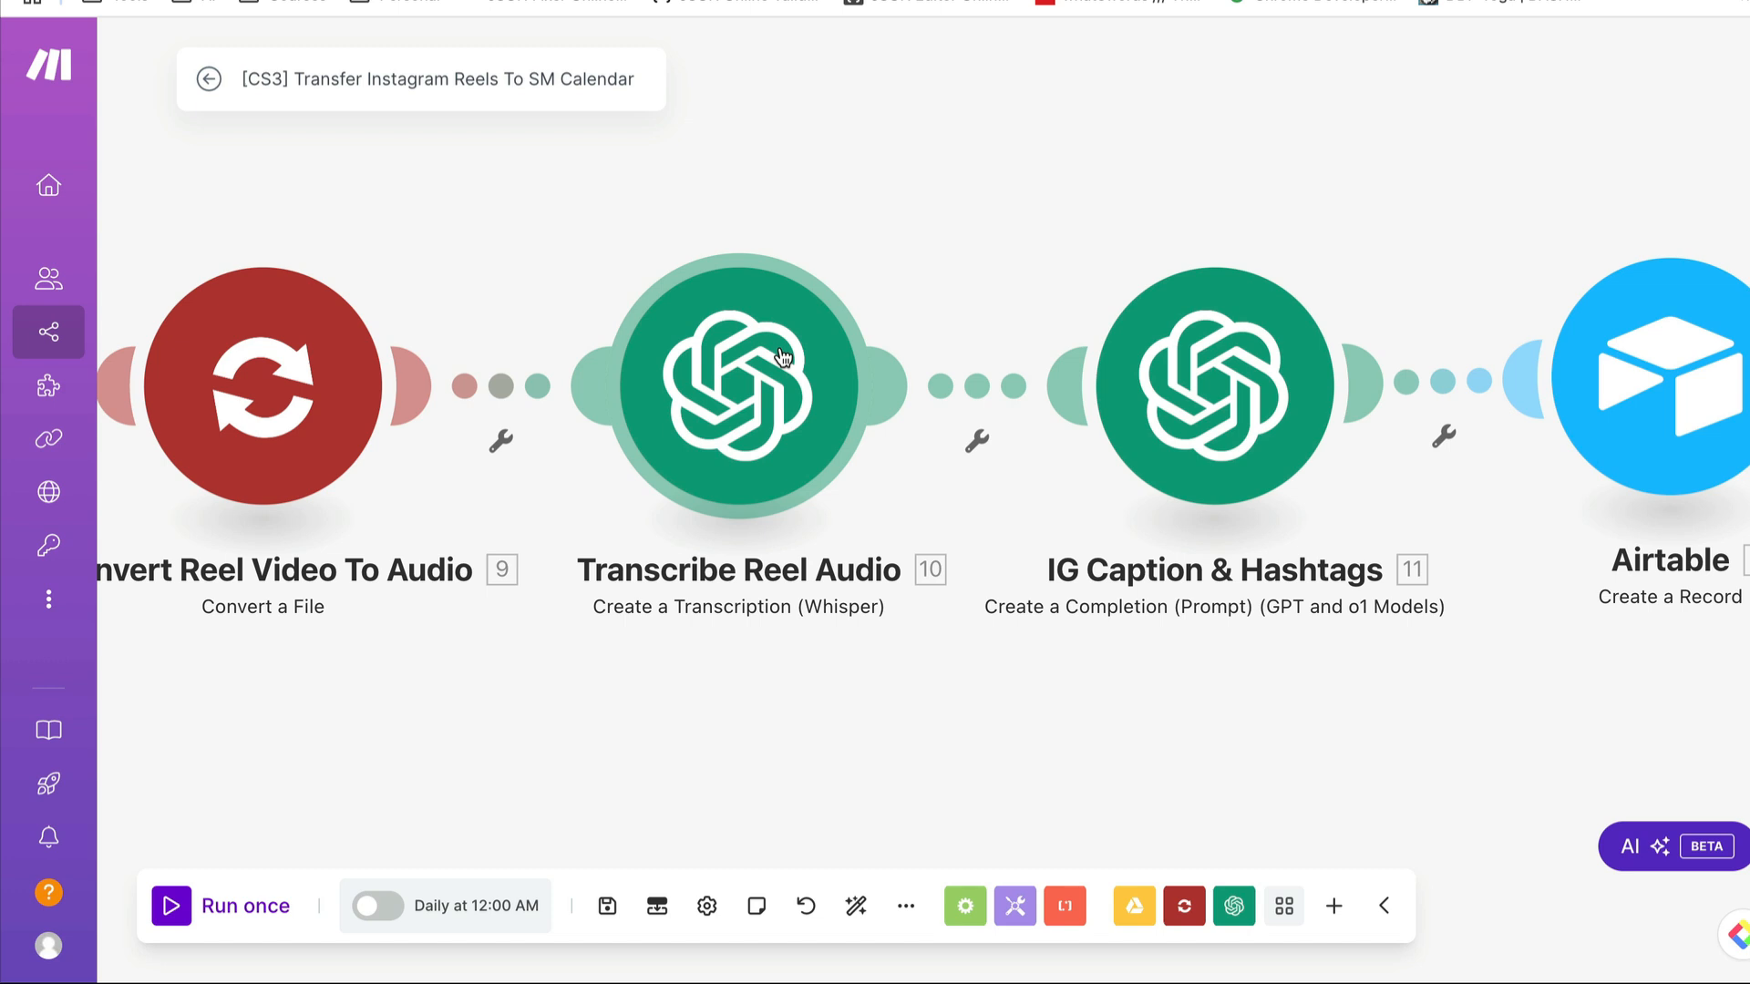
{"action": "left_click", "coordinate": [781, 356]}
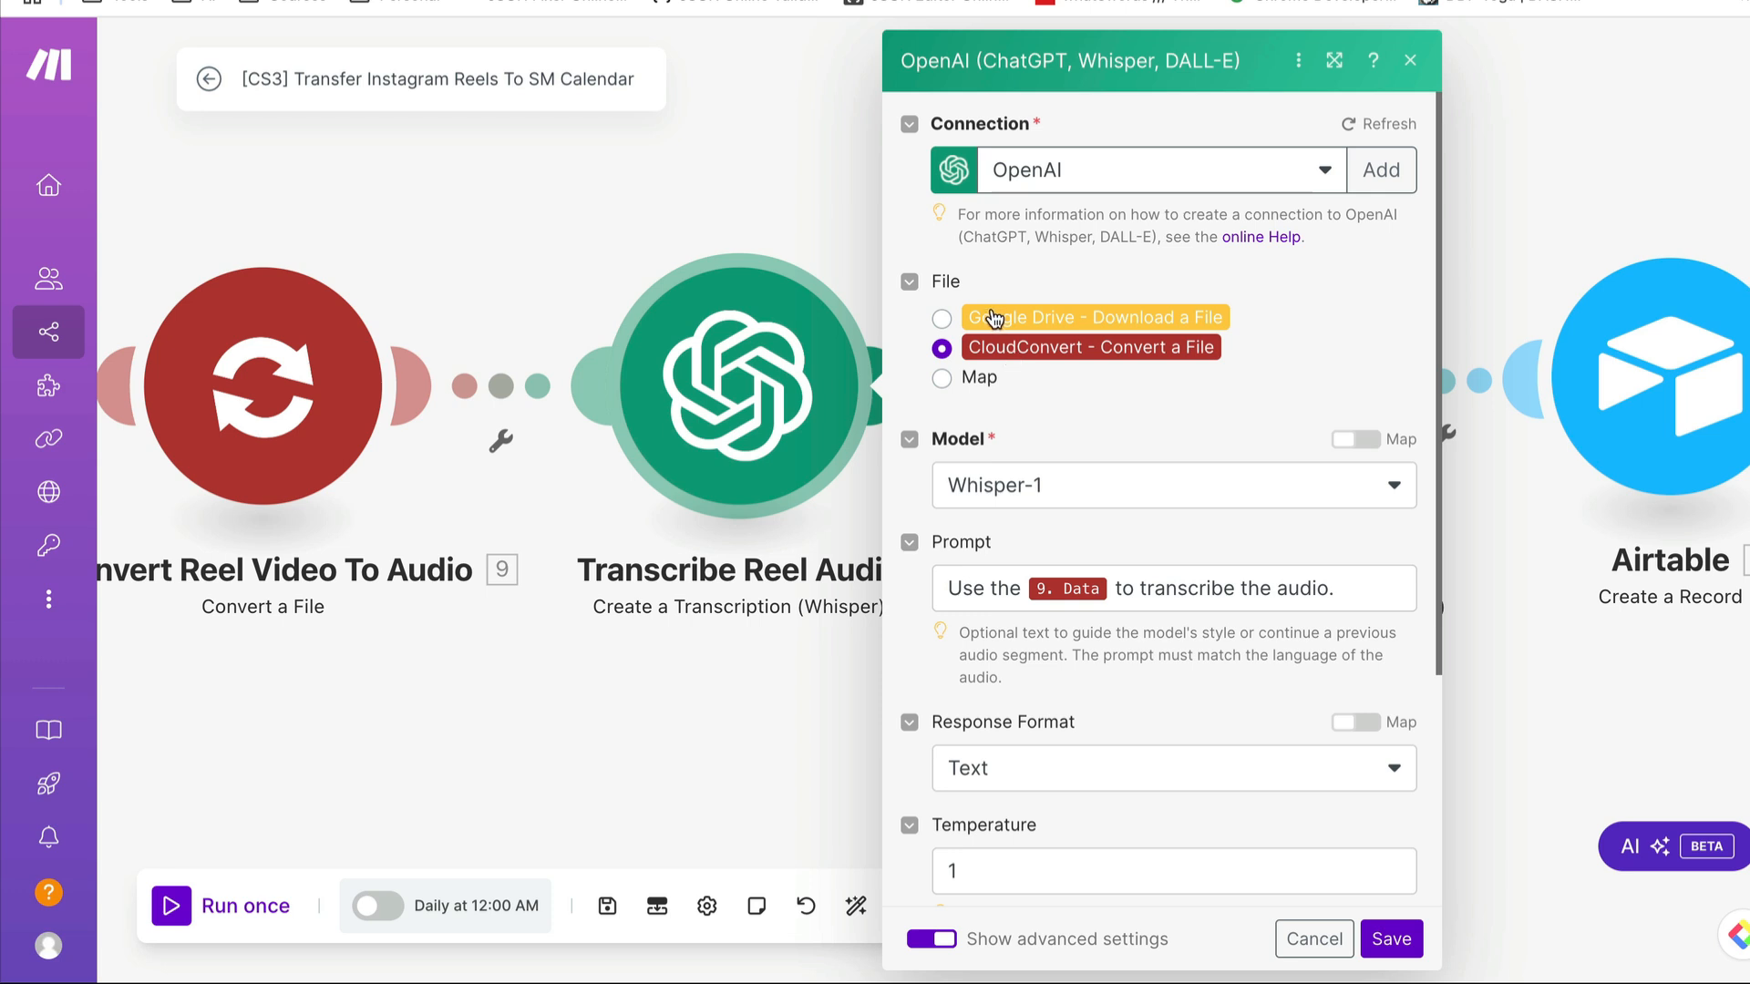
{"action": "scroll", "coordinate": [1136, 383], "scroll_direction": "down", "scroll_amount": 1}
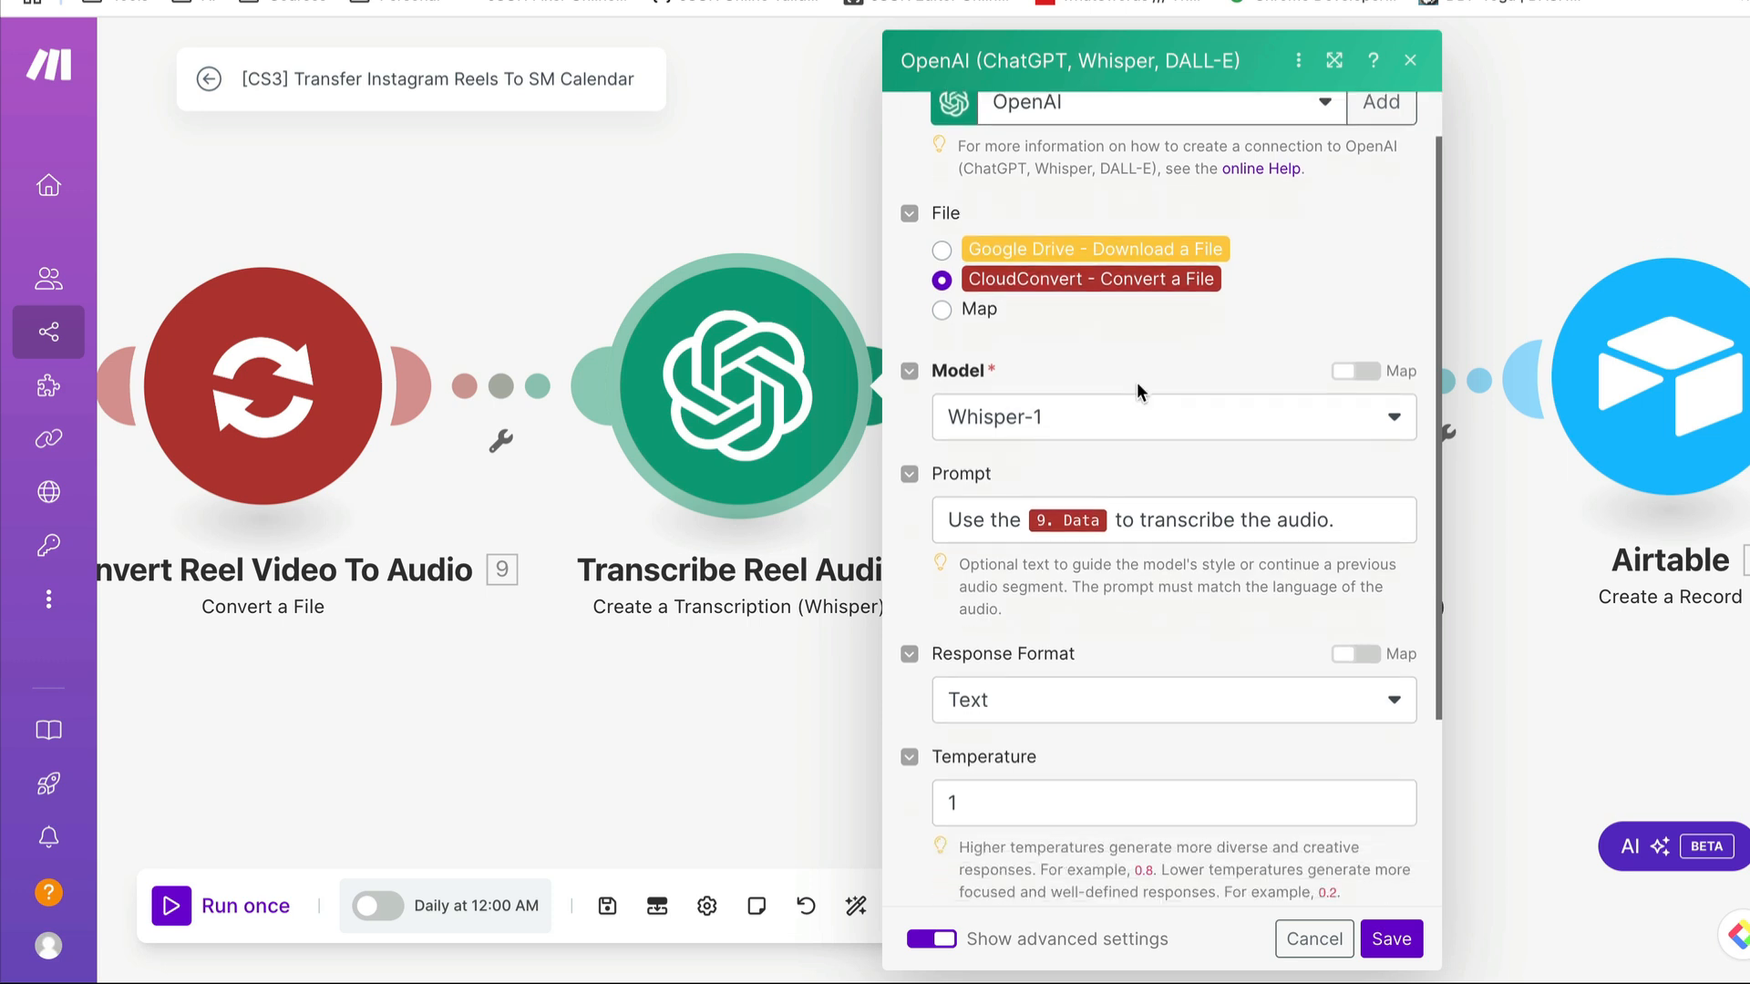
{"action": "left_click", "coordinate": [1085, 424]}
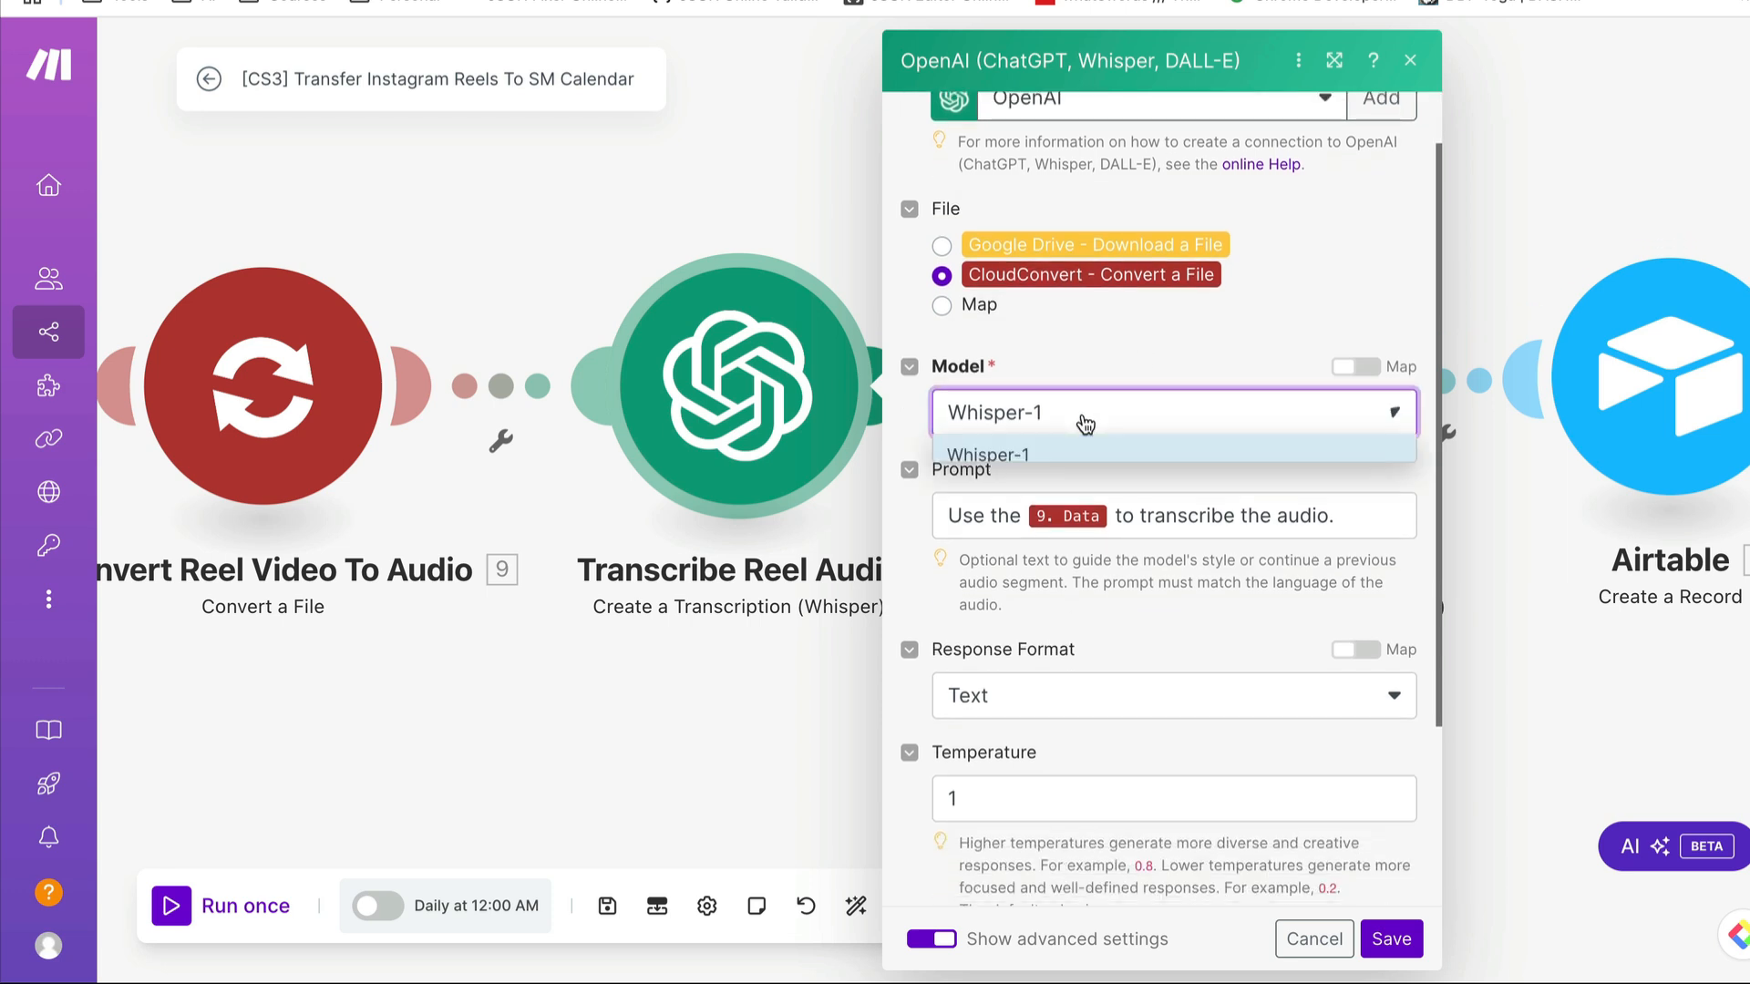
{"action": "left_click", "coordinate": [1137, 355]}
{"action": "scroll", "coordinate": [1127, 373], "scroll_direction": "down", "scroll_amount": 2}
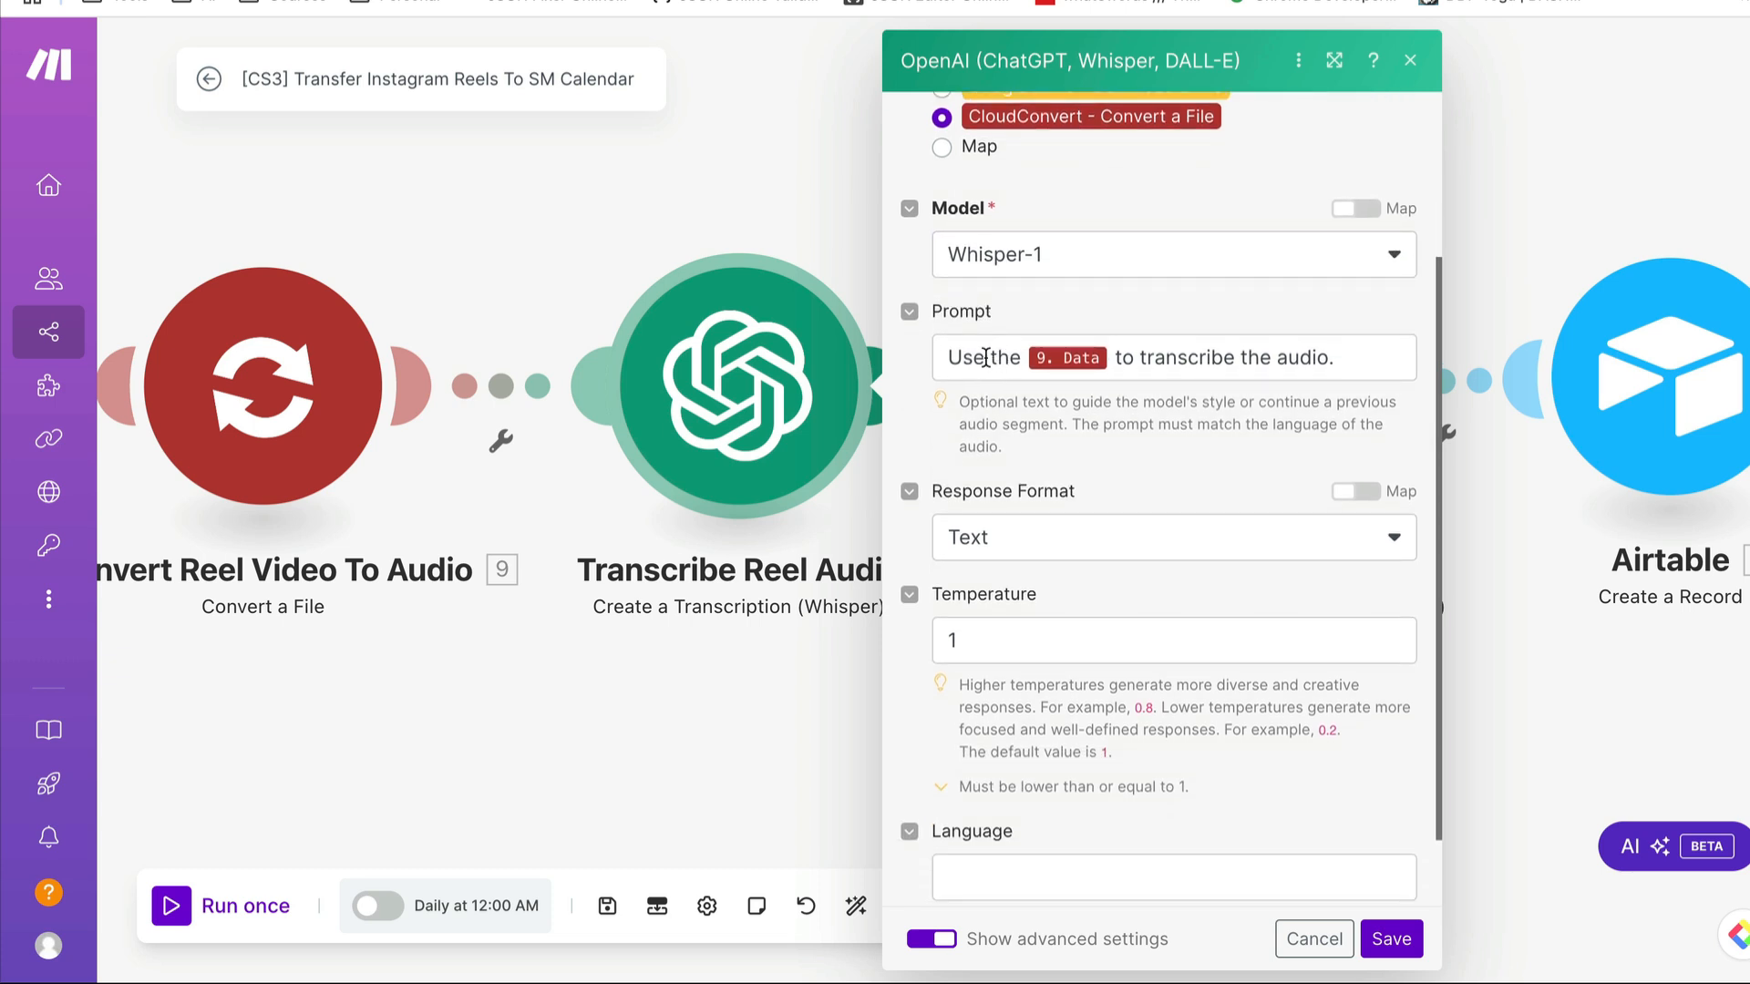
- Inspect the transcription module's Prompt mapping and Response Format choices, and close the settings without saving
{"action": "left_click", "coordinate": [1106, 360]}
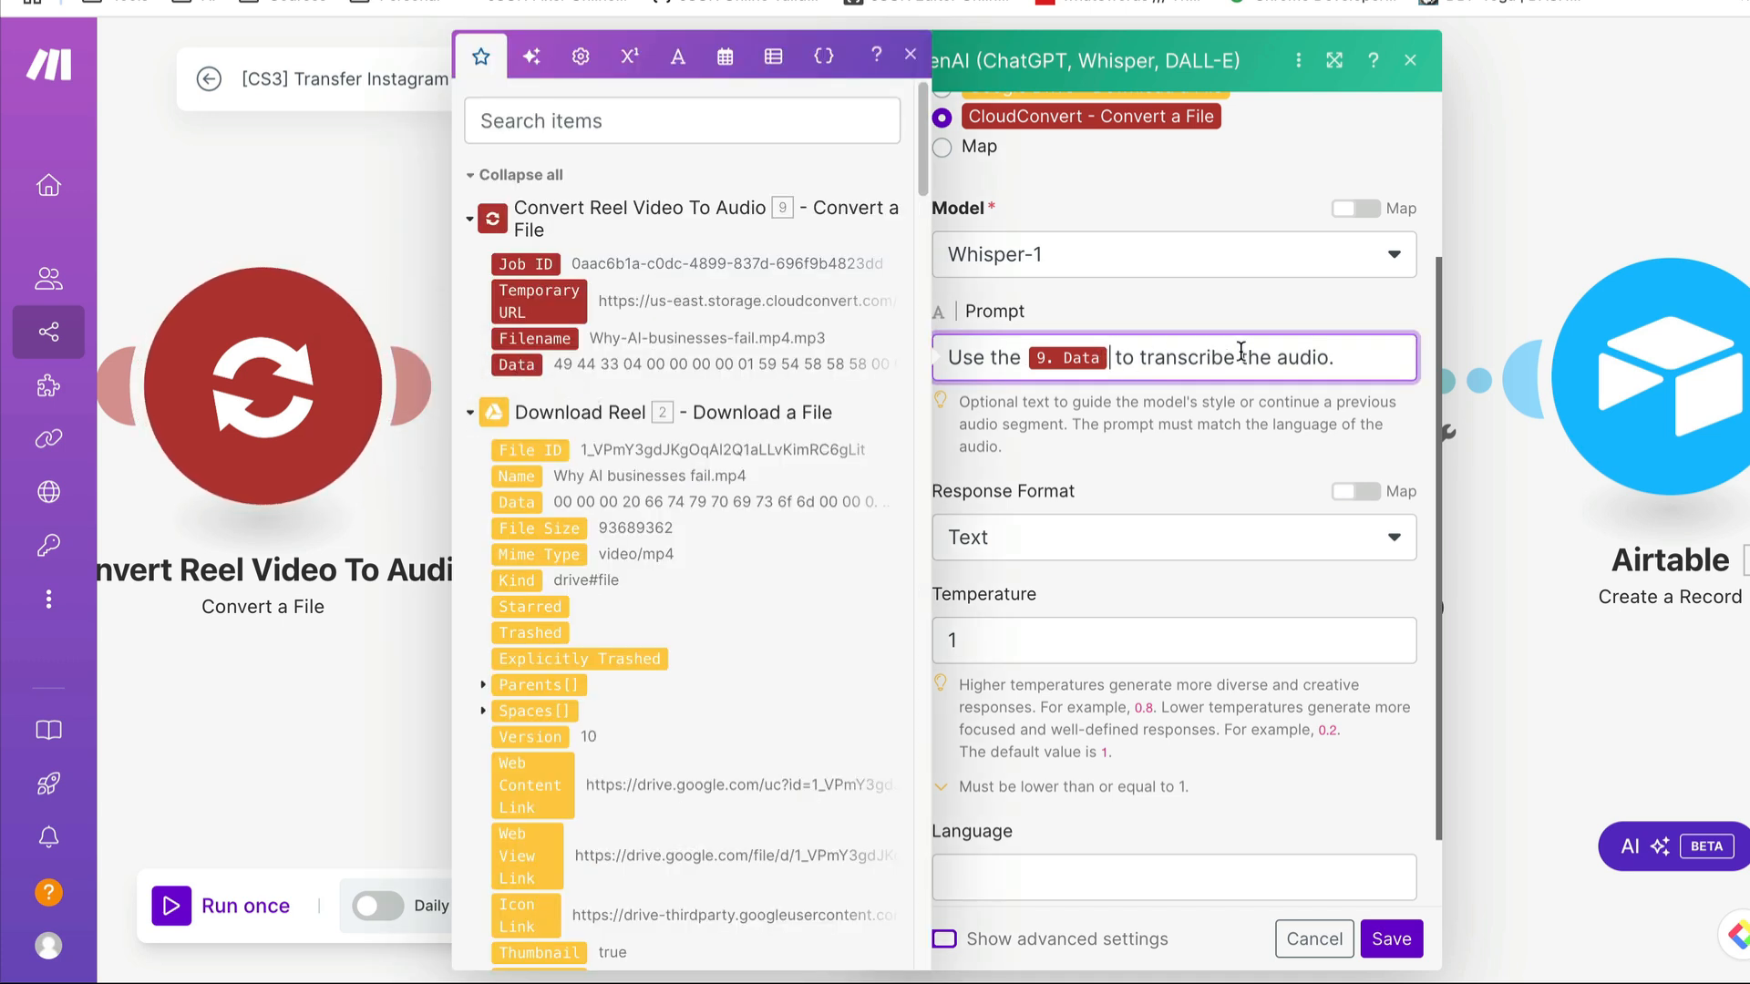
{"action": "left_click", "coordinate": [1202, 461]}
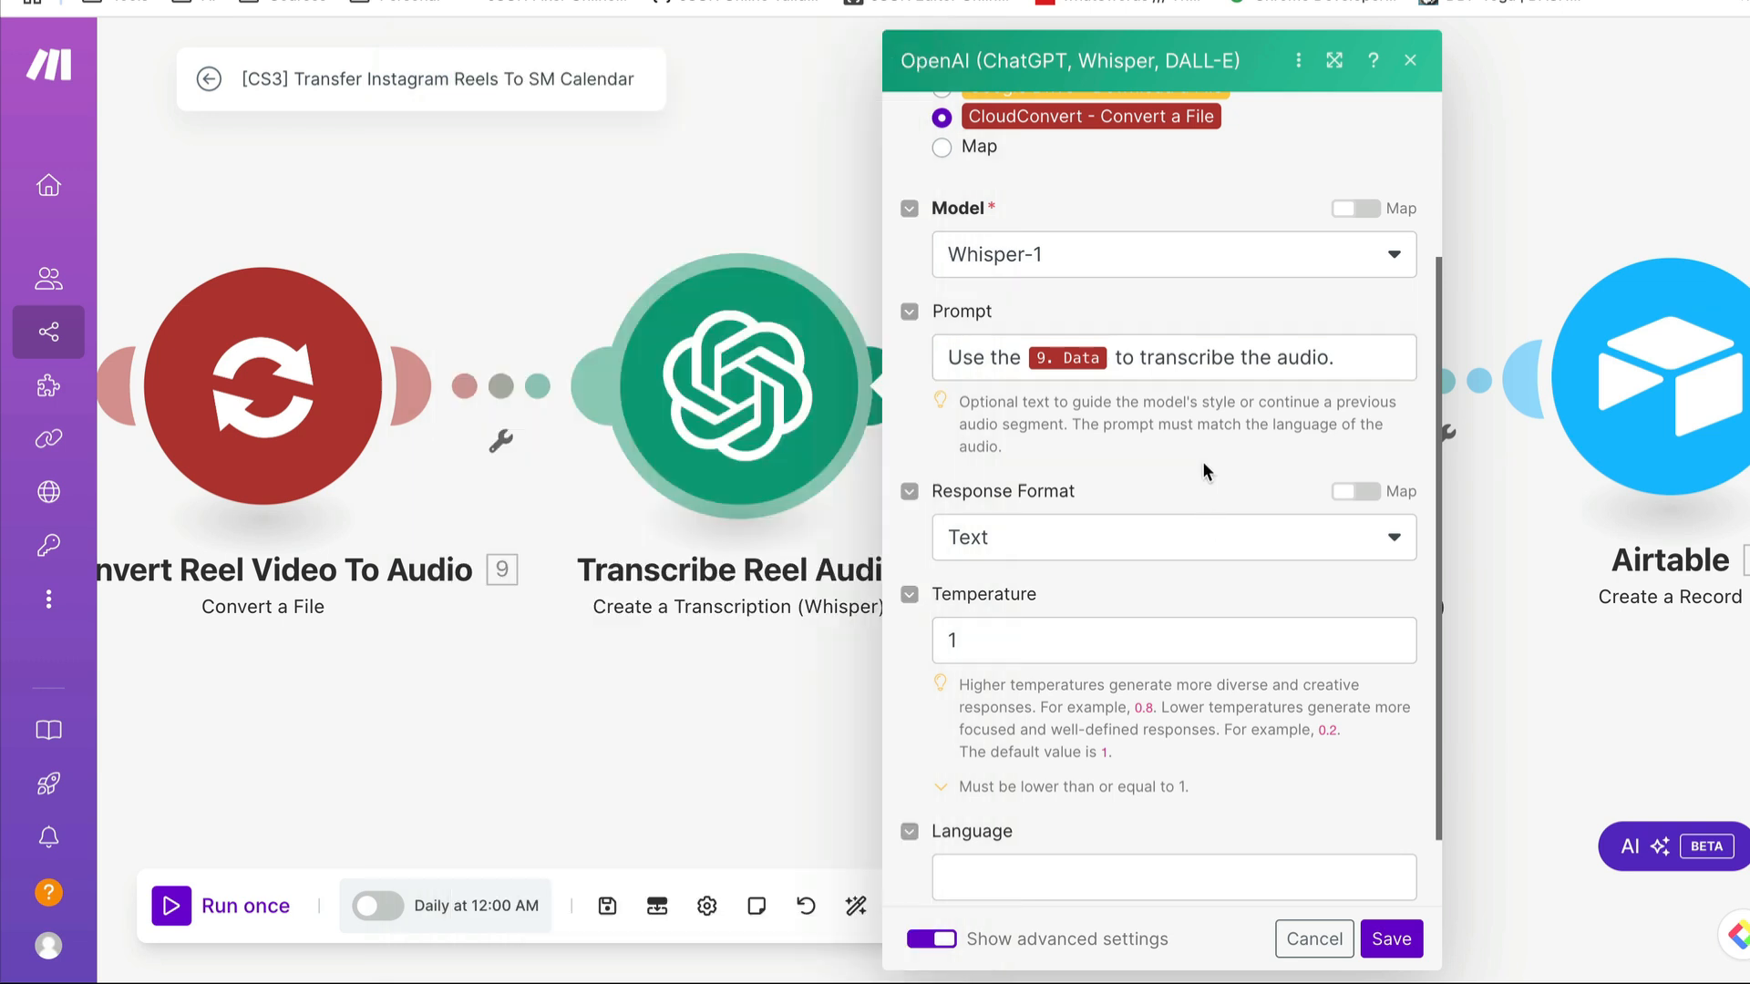
{"action": "left_click", "coordinate": [1105, 558]}
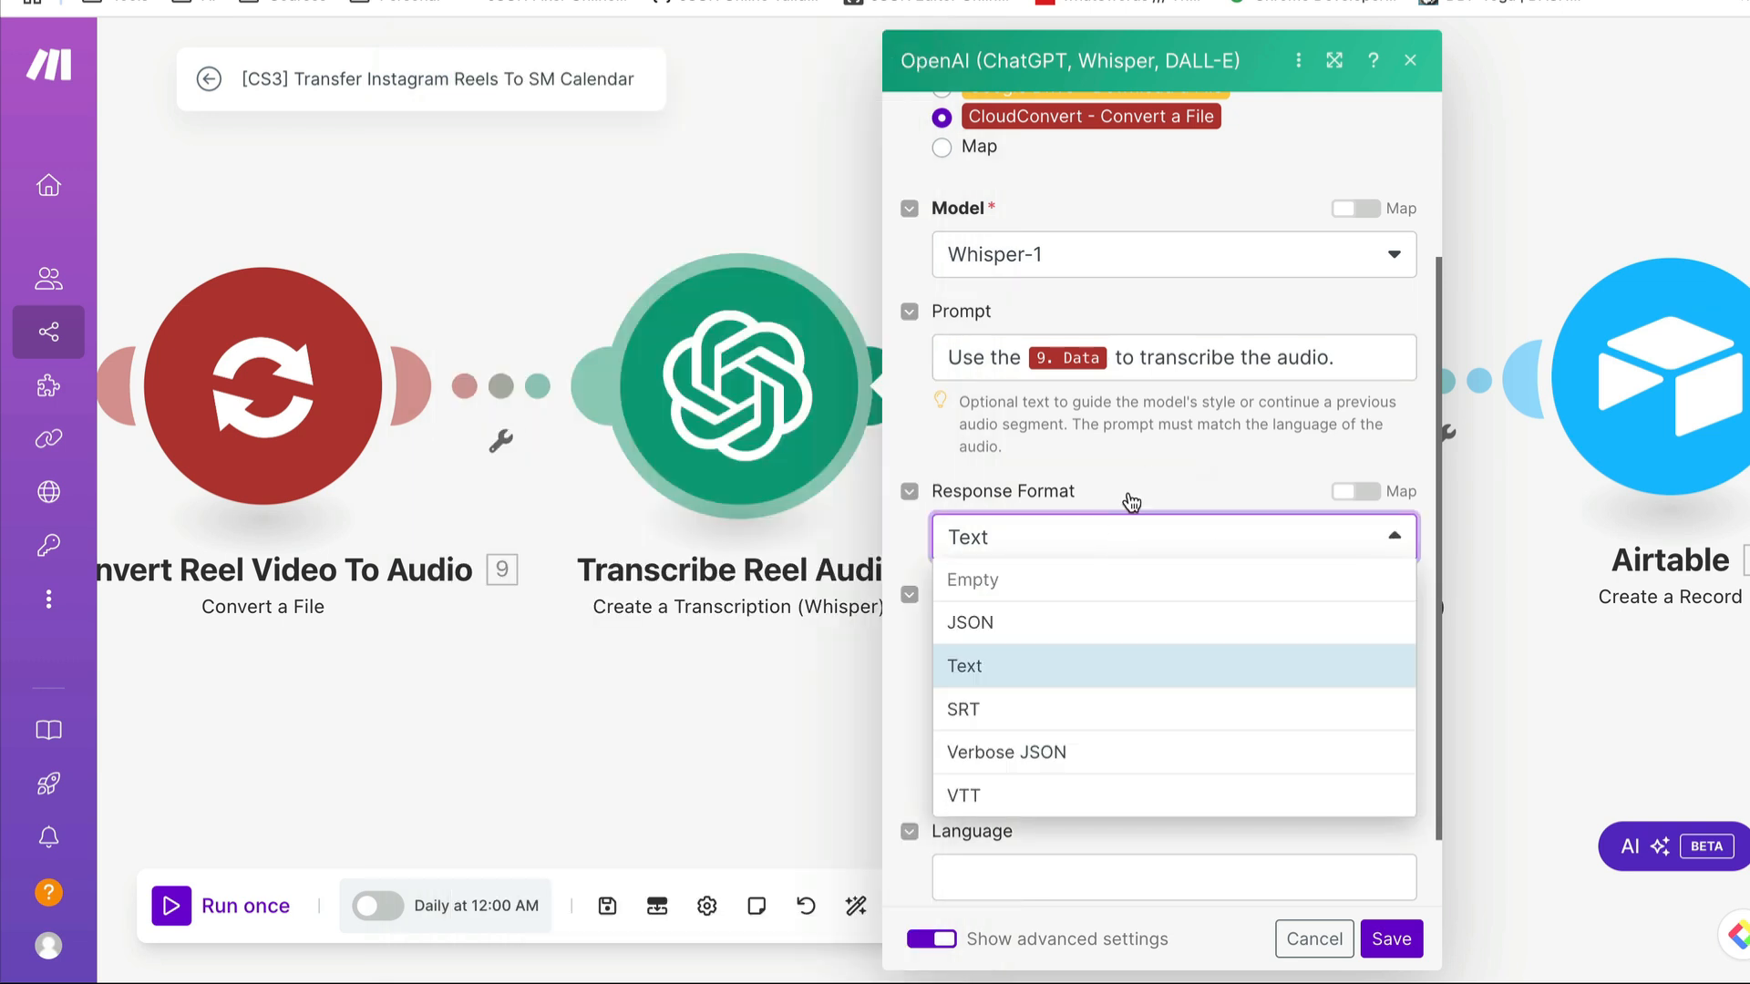
{"action": "left_click", "coordinate": [1146, 464]}
{"action": "scroll", "coordinate": [1114, 625], "scroll_direction": "down", "scroll_amount": 1}
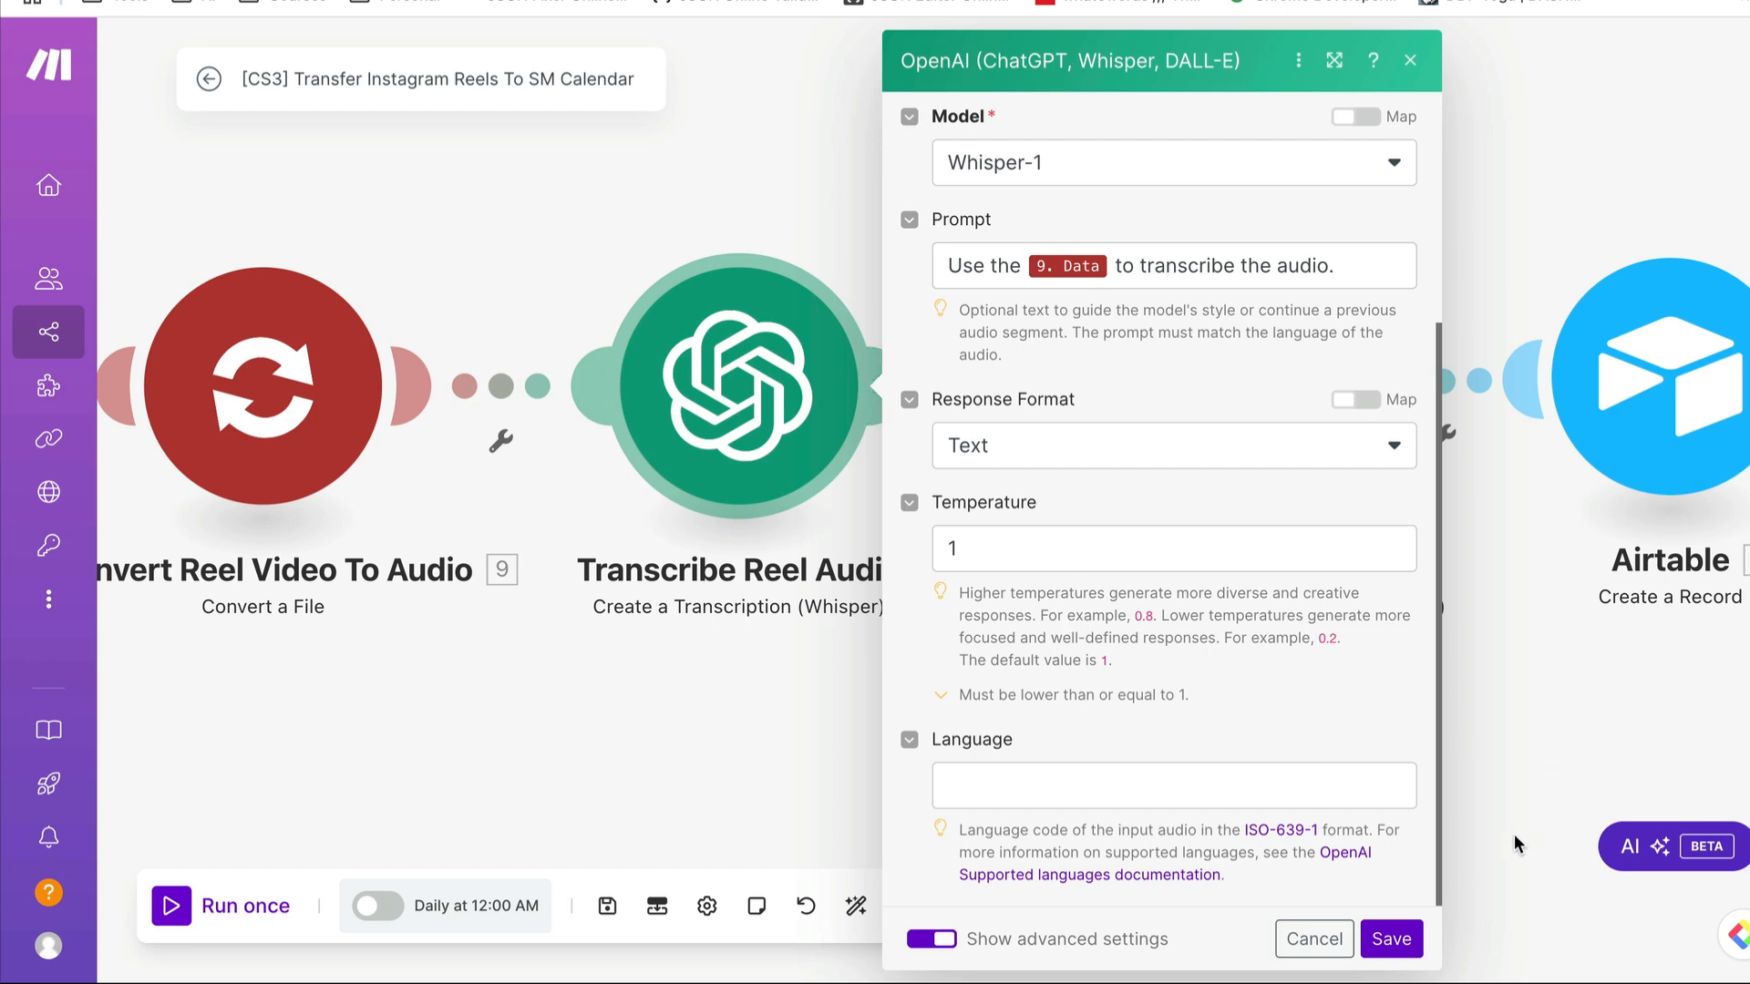
{"action": "left_click", "coordinate": [1329, 943]}
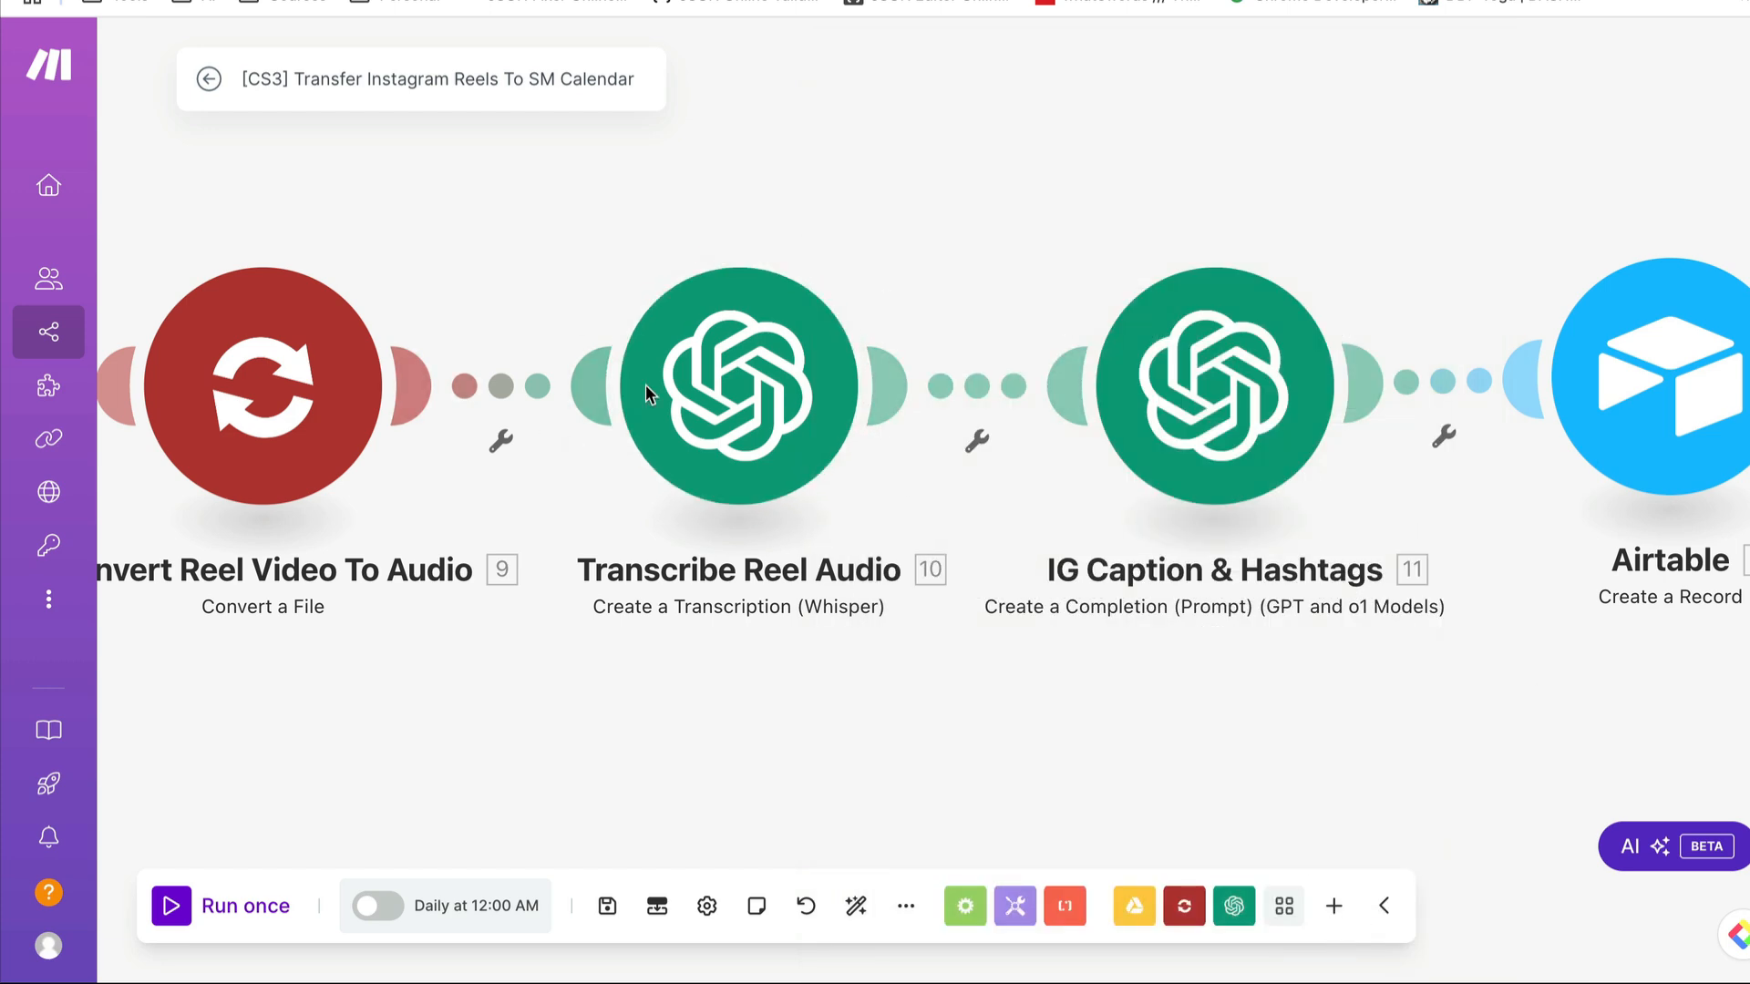
- Open the IG Caption & Hashtags module and inspect the transcript mapping in the user message's Text Content
{"action": "left_click_drag", "start_coordinate": [1411, 602], "coordinate": [1250, 549]}
{"action": "left_click", "coordinate": [1083, 316]}
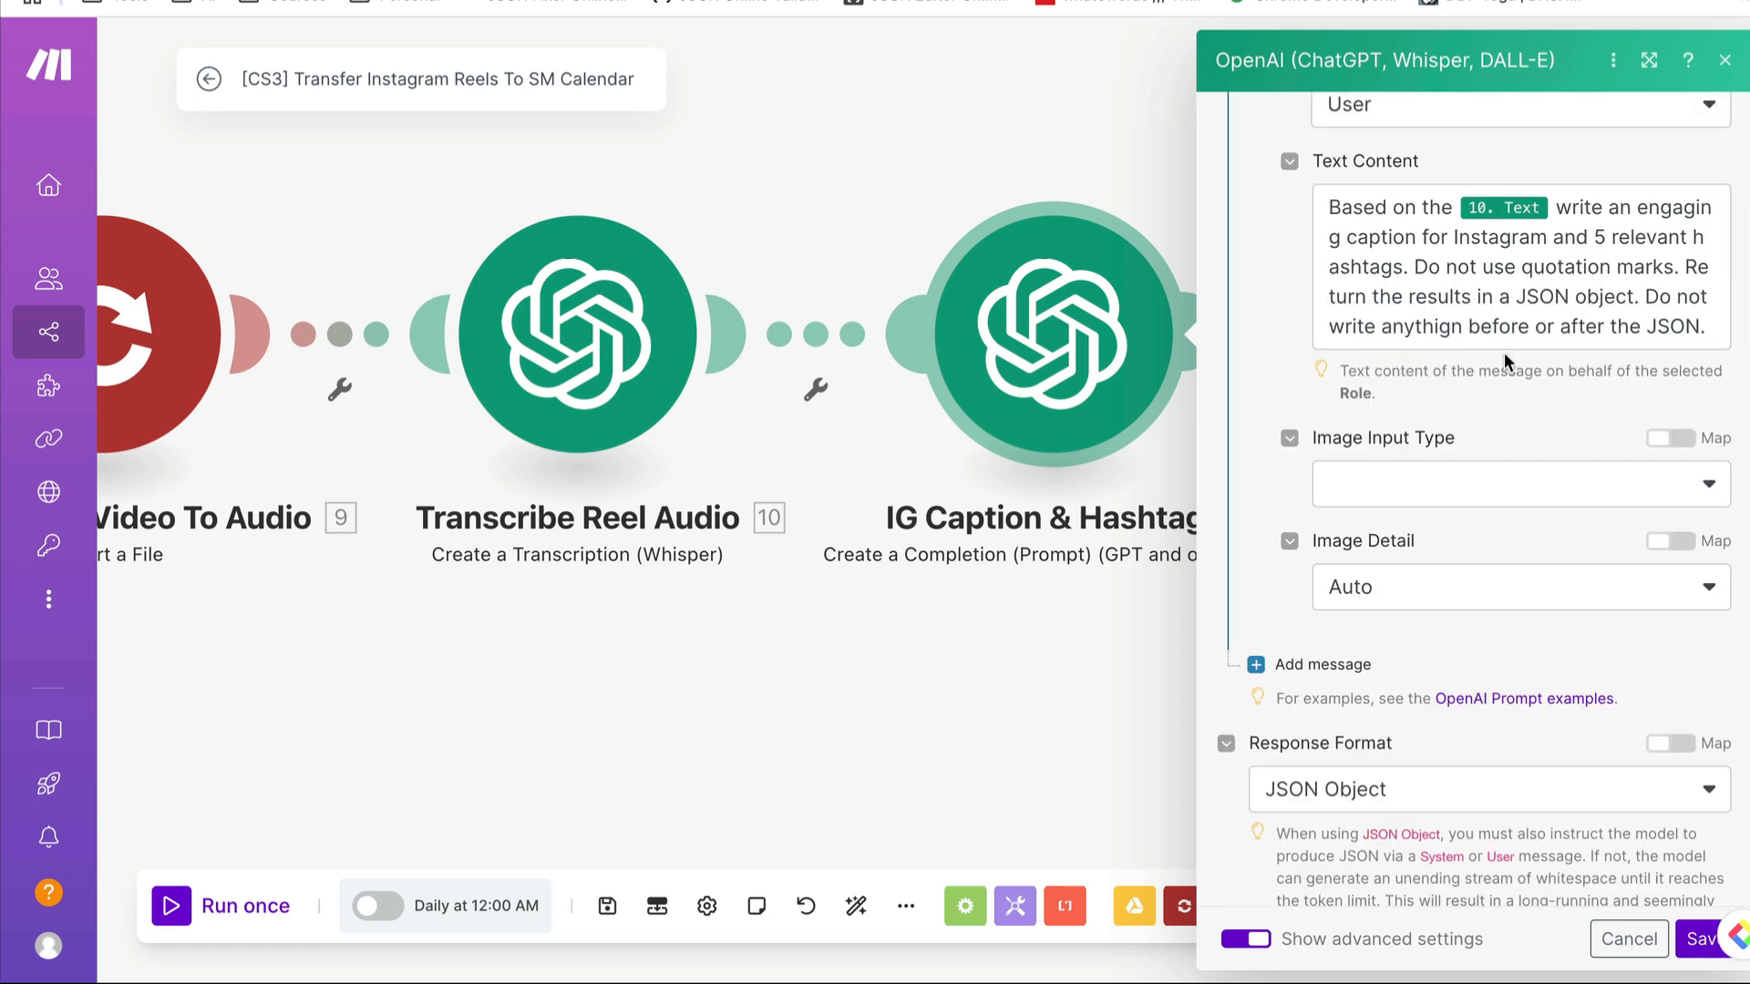
{"action": "left_click", "coordinate": [1549, 210]}
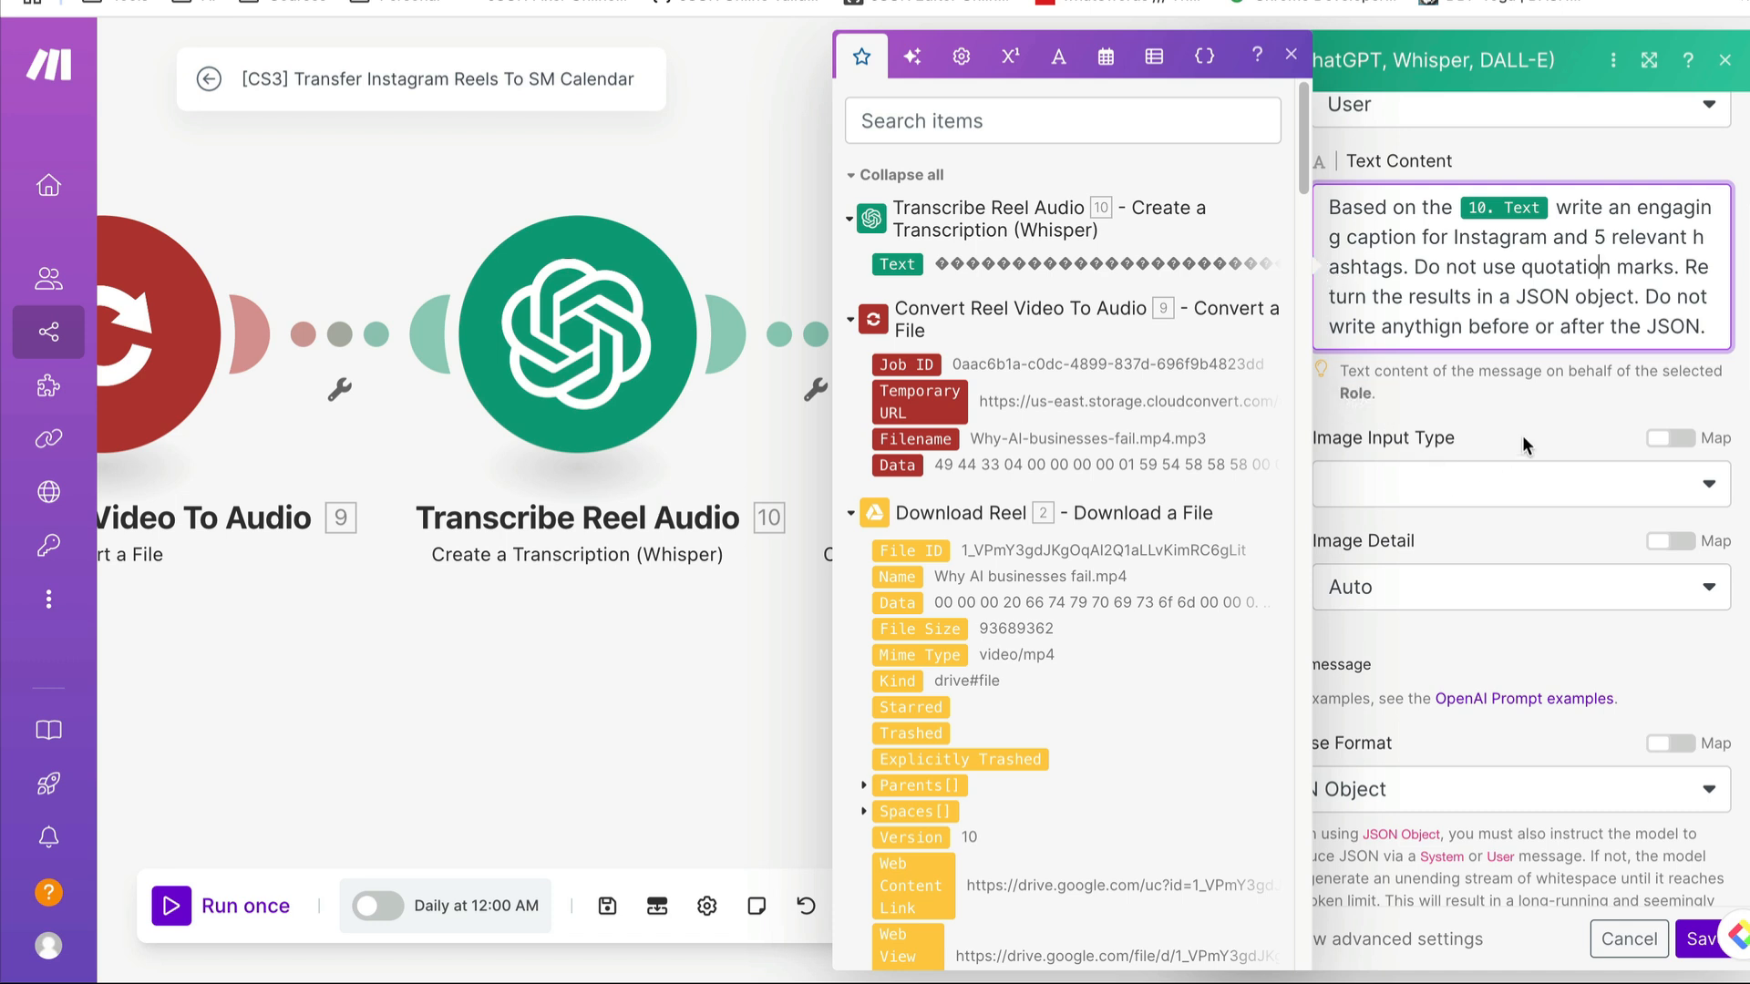
{"action": "left_click", "coordinate": [1382, 720]}
- Review the caption module's Response Format choices and Parse JSON Response setting, and close the settings without saving
{"action": "scroll", "coordinate": [1377, 693], "scroll_direction": "down", "scroll_amount": 3}
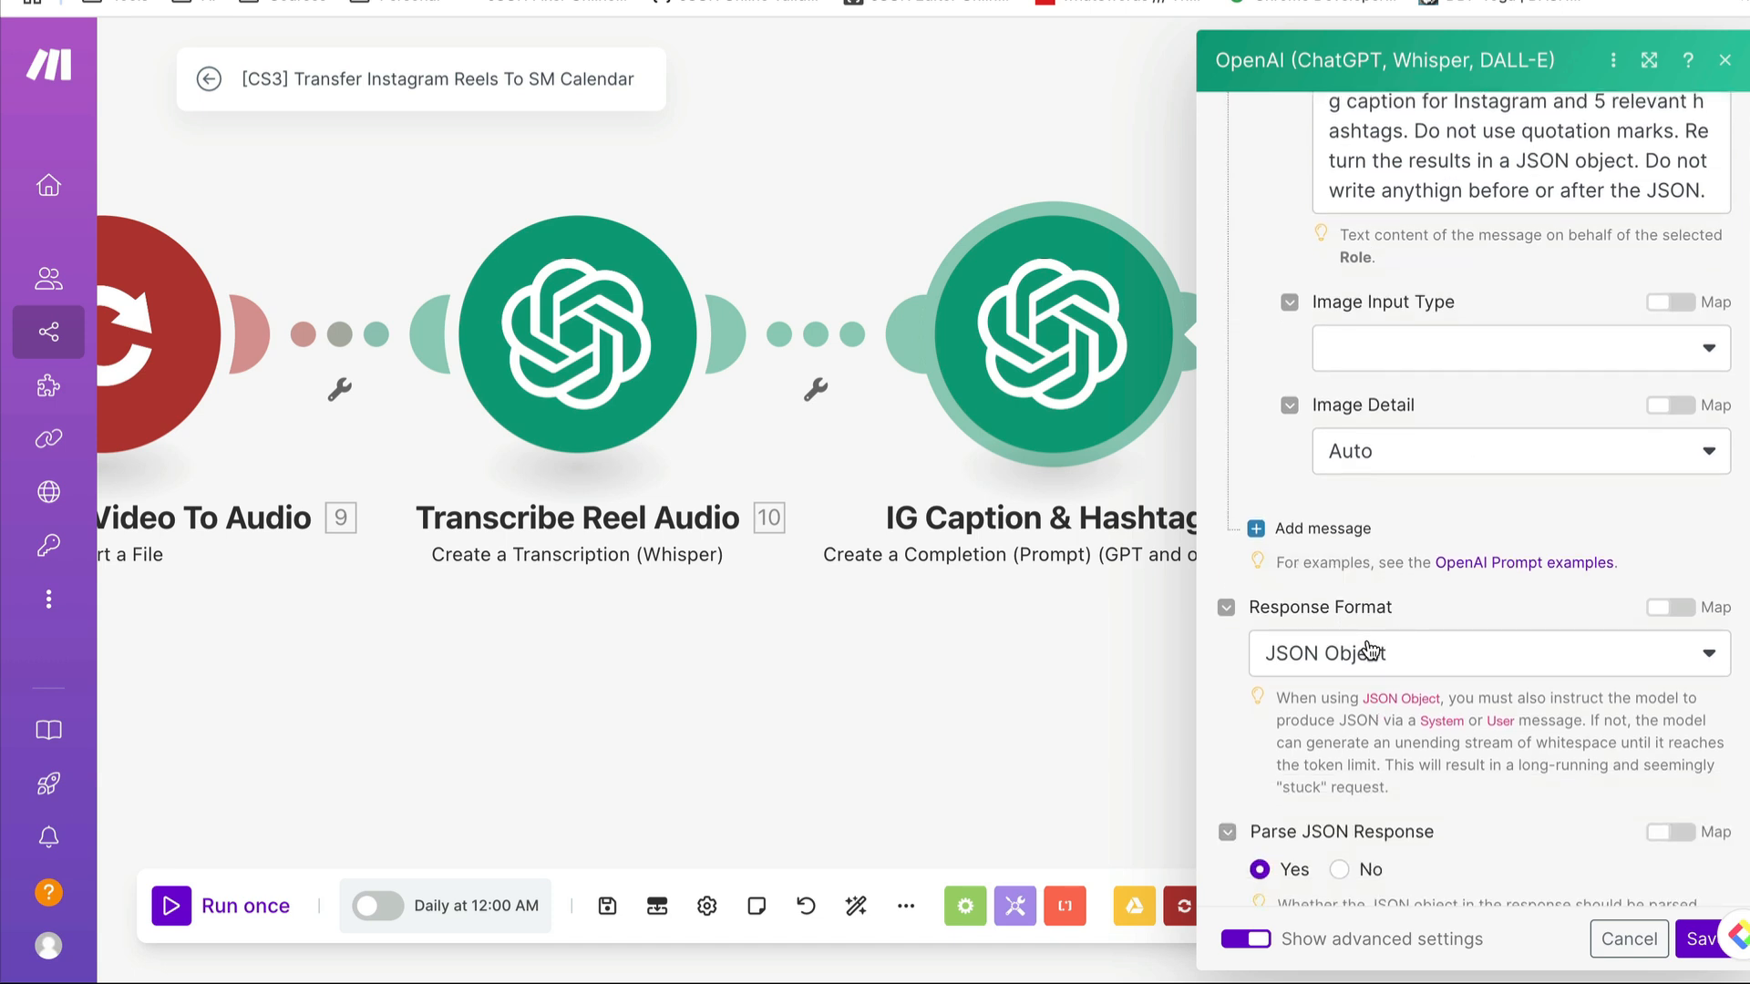
{"action": "left_click", "coordinate": [1441, 663]}
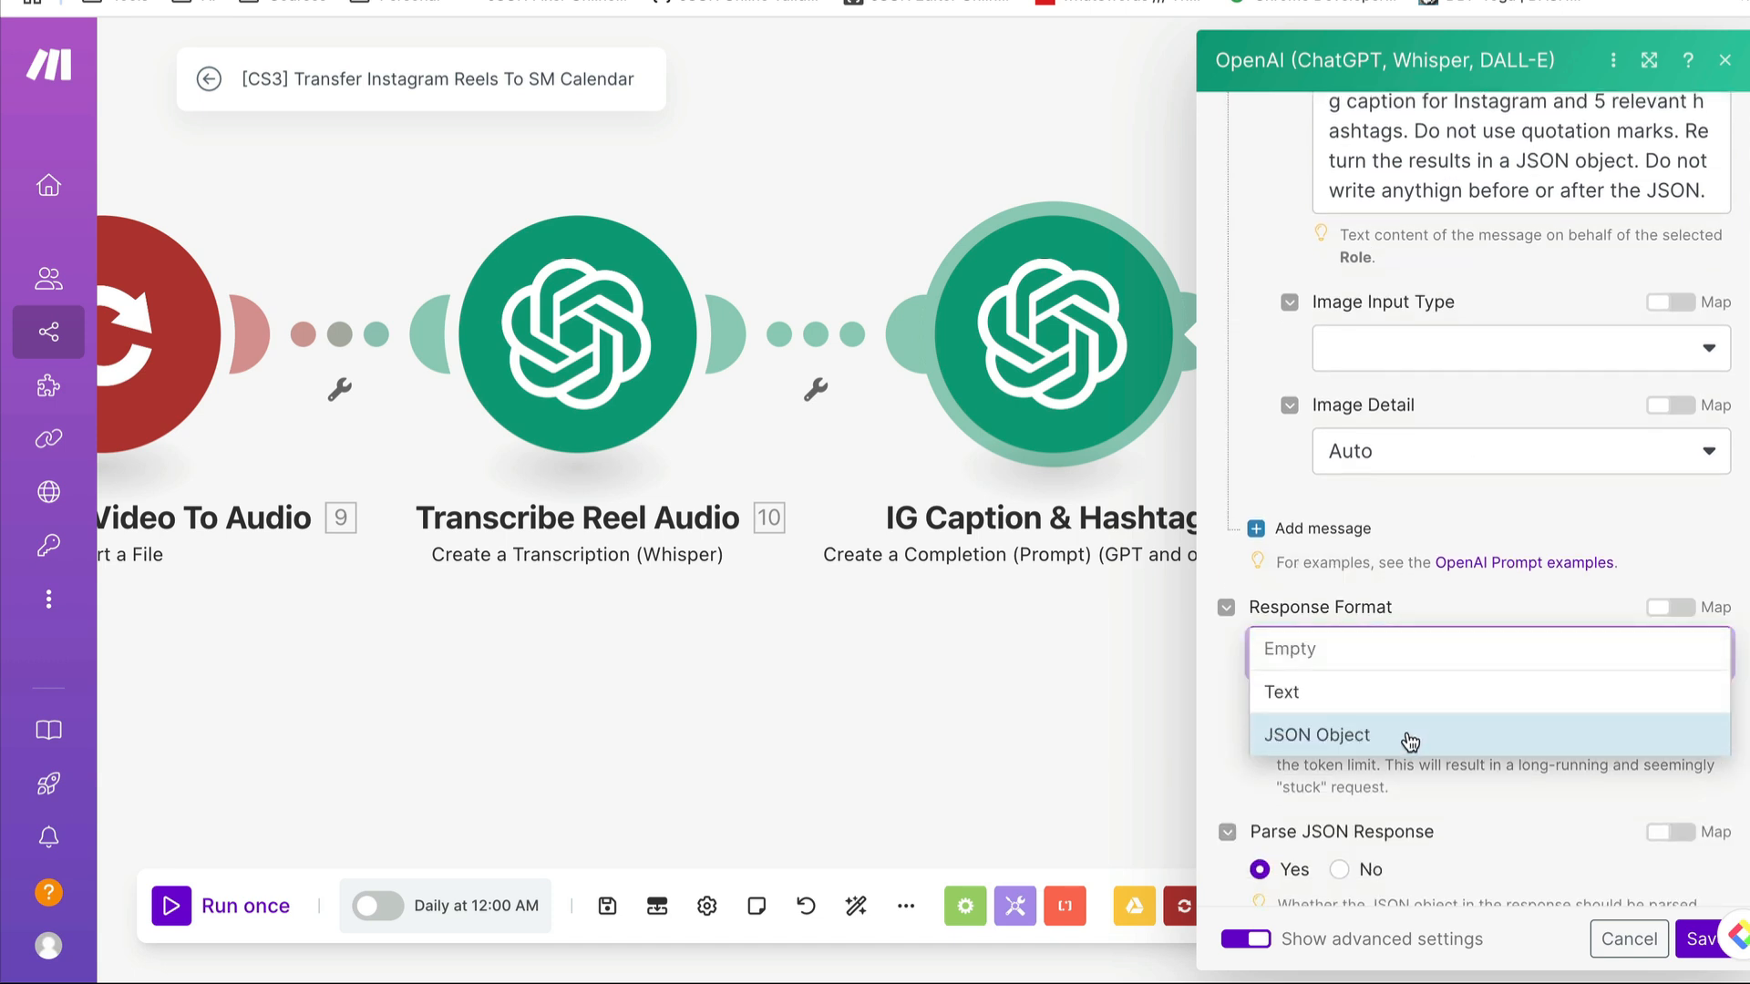
{"action": "left_click", "coordinate": [1457, 507]}
{"action": "scroll", "coordinate": [1344, 620], "scroll_direction": "down", "scroll_amount": 3}
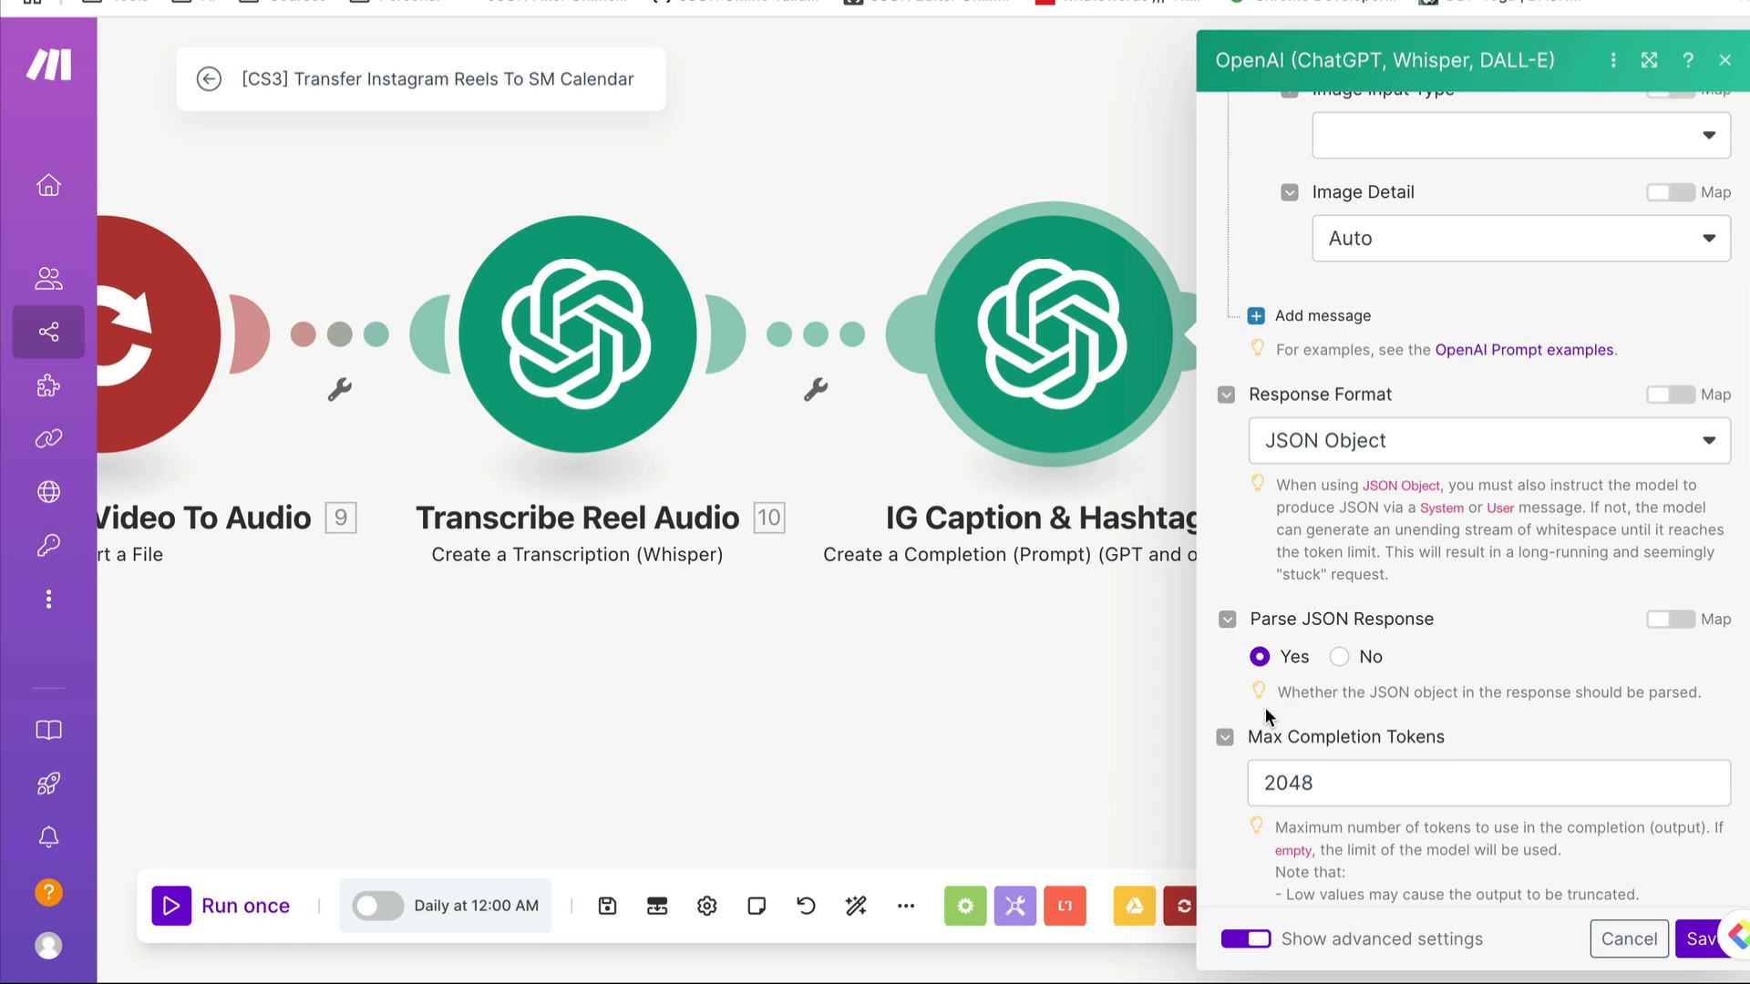
{"action": "left_click", "coordinate": [1628, 939]}
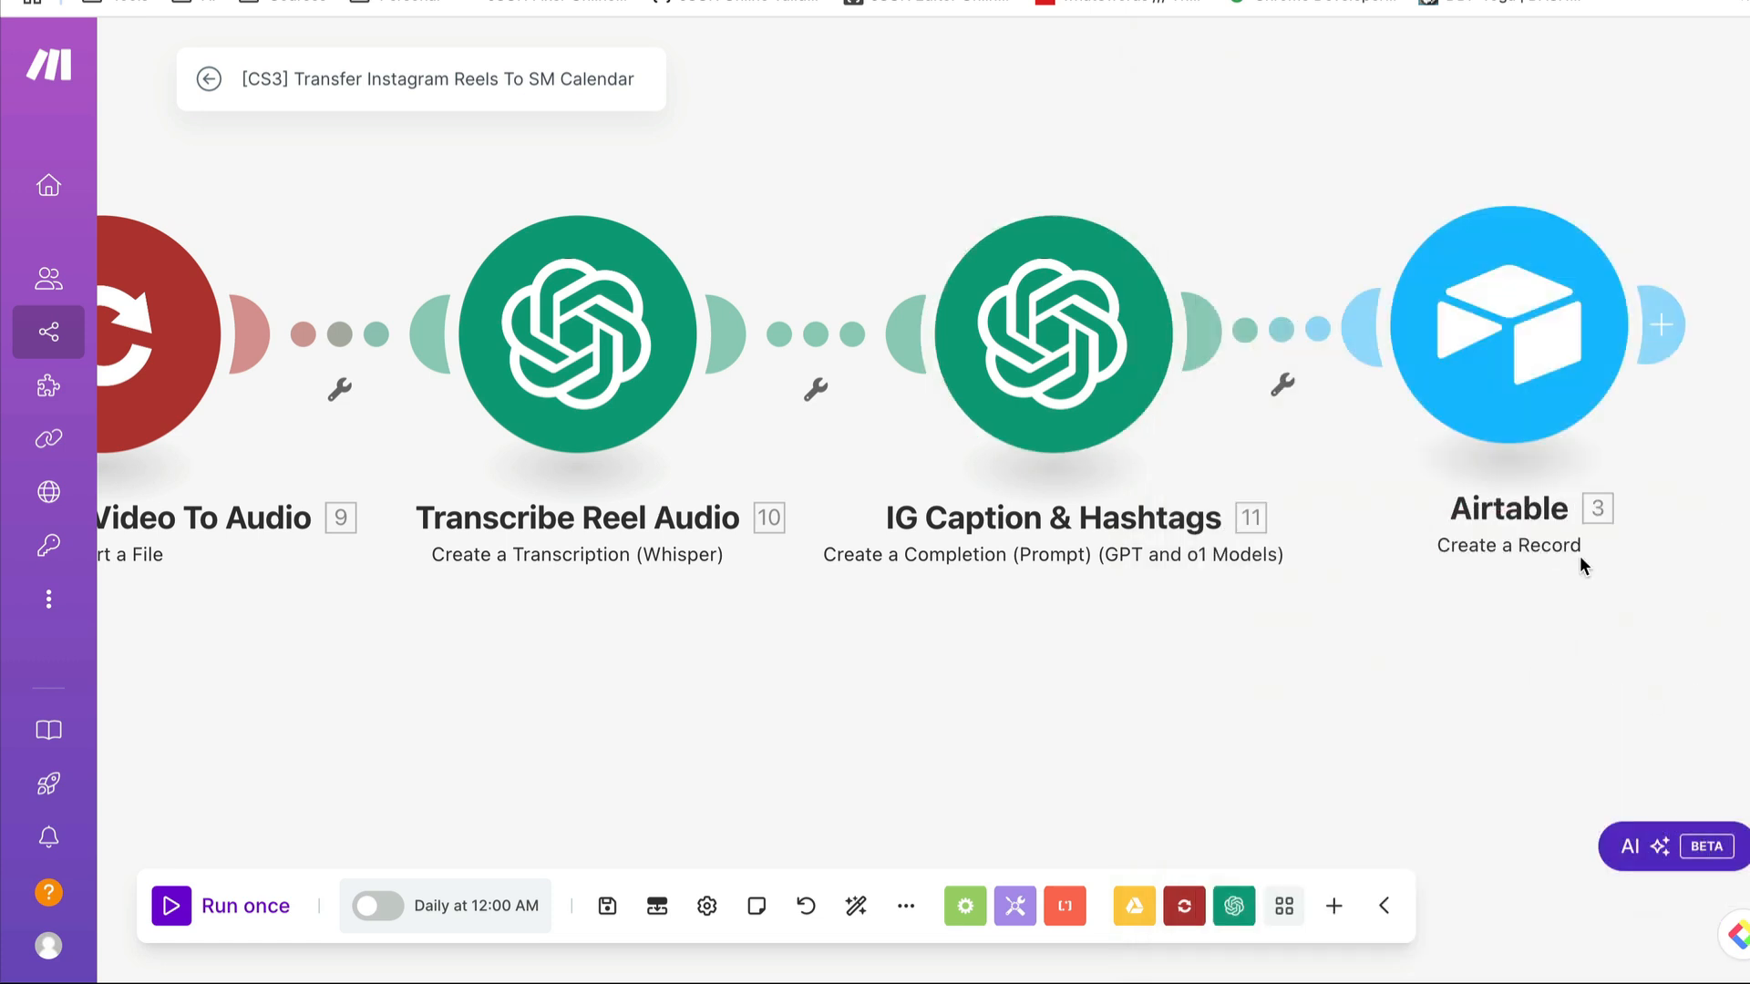
- Open the Airtable Create a Record module and compare its Base and Table settings with the Social Media Calendar in Airtable
{"action": "left_click_drag", "start_coordinate": [1522, 642], "coordinate": [1525, 594]}
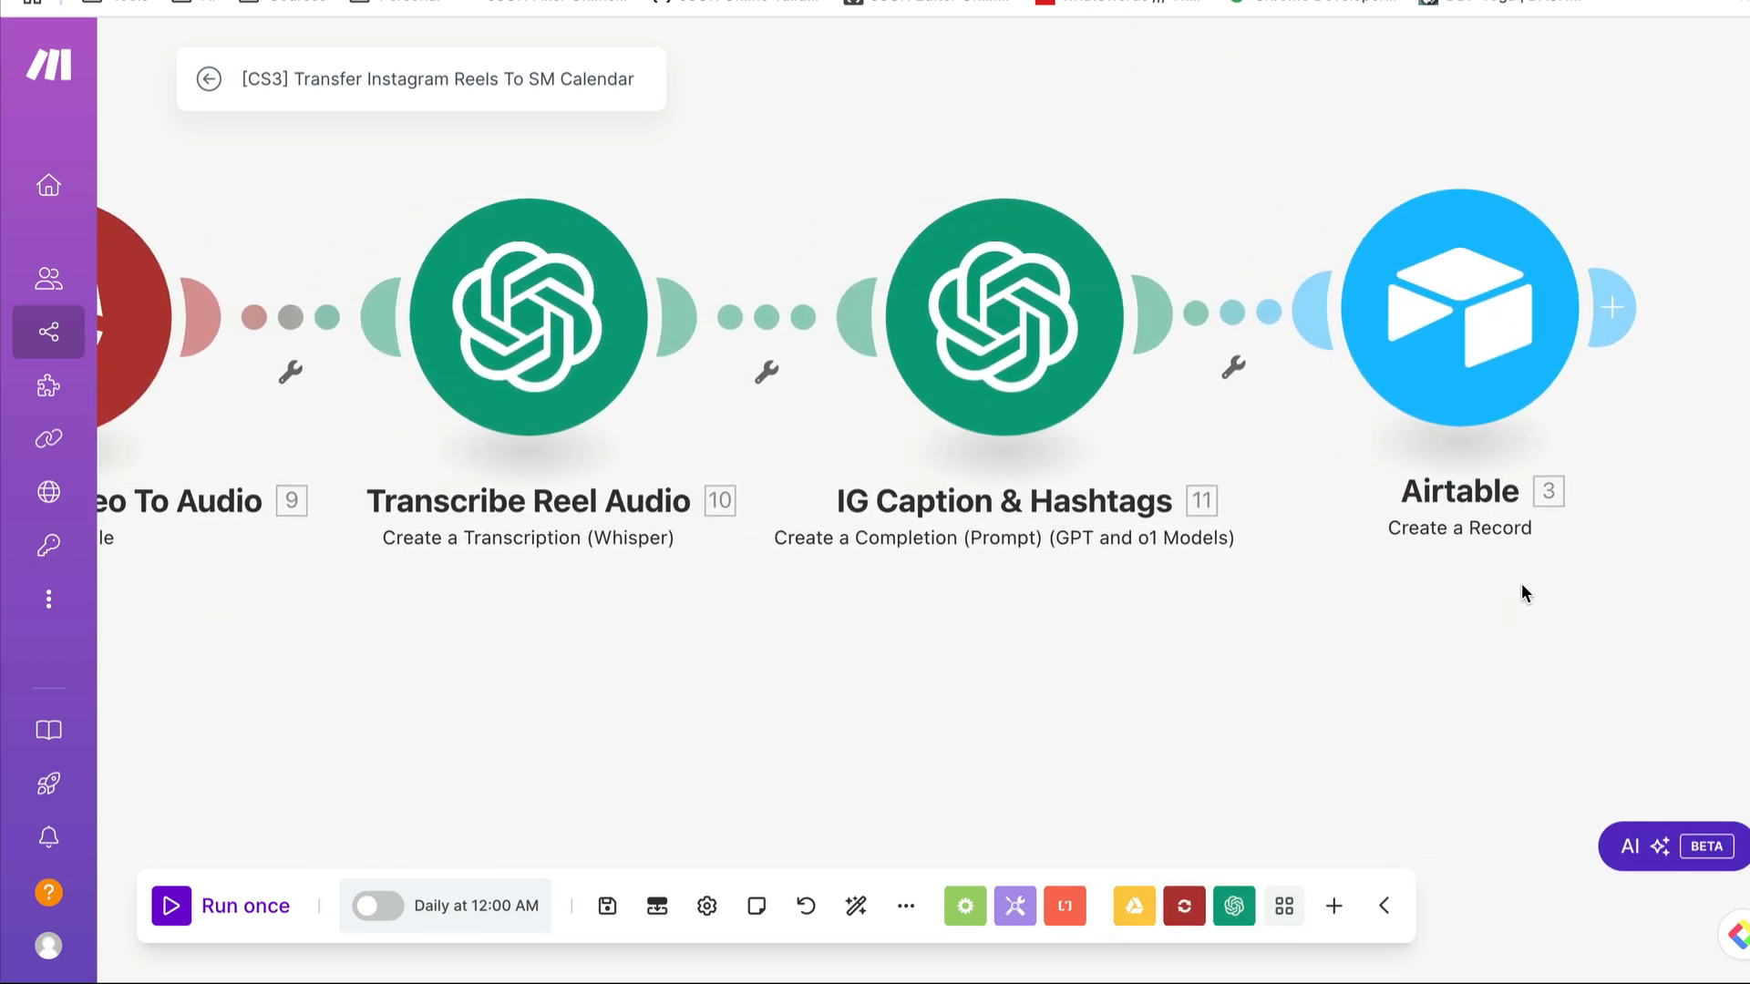
{"action": "left_click", "coordinate": [1458, 310]}
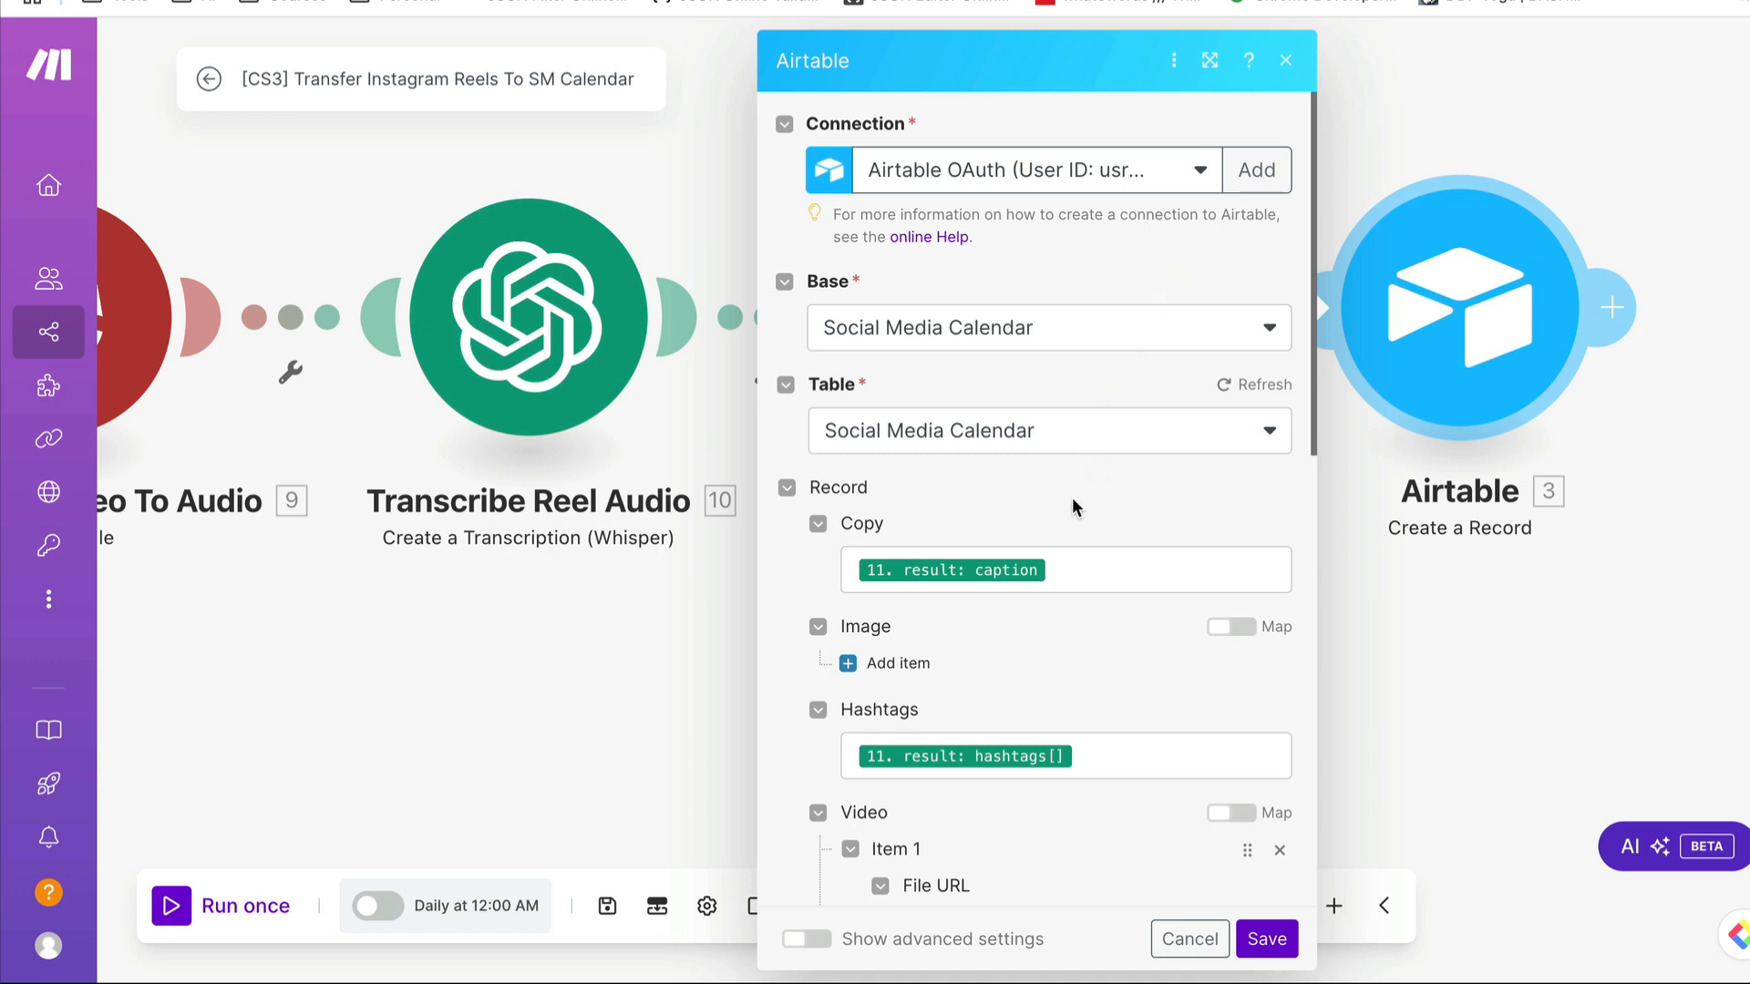
{"action": "left_click", "coordinate": [1495, 1]}
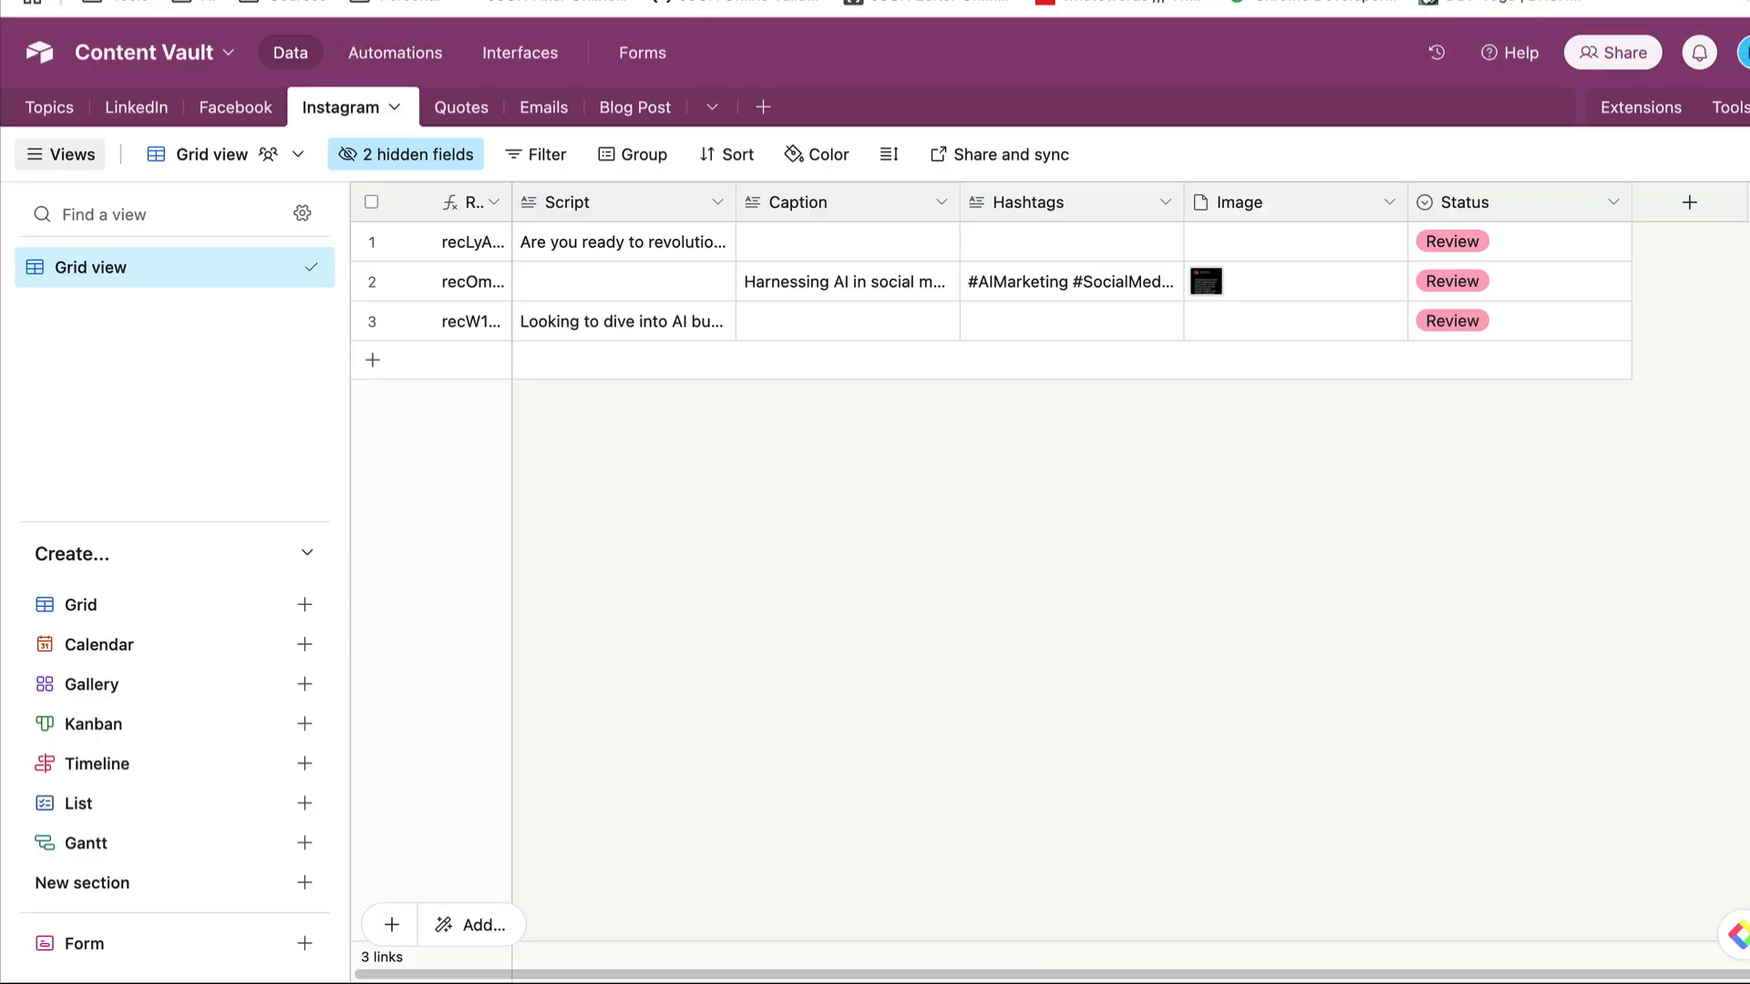
{"action": "left_click", "coordinate": [1541, 0]}
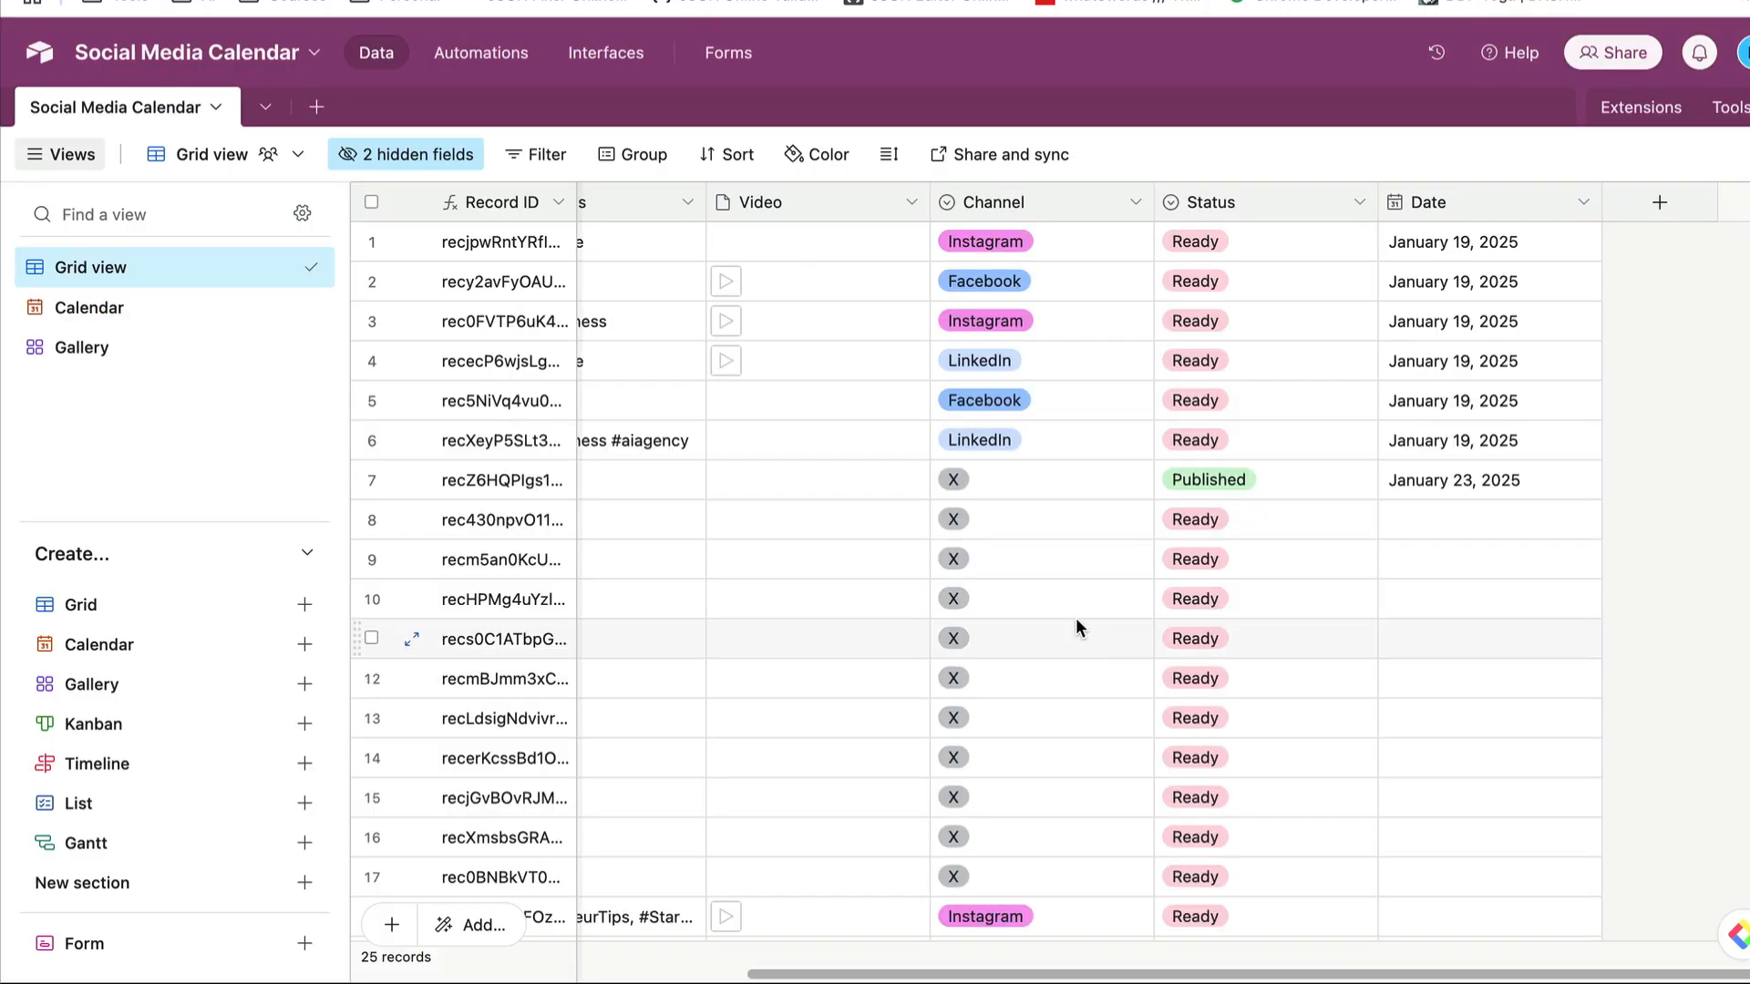
{"action": "left_click", "coordinate": [1121, 1]}
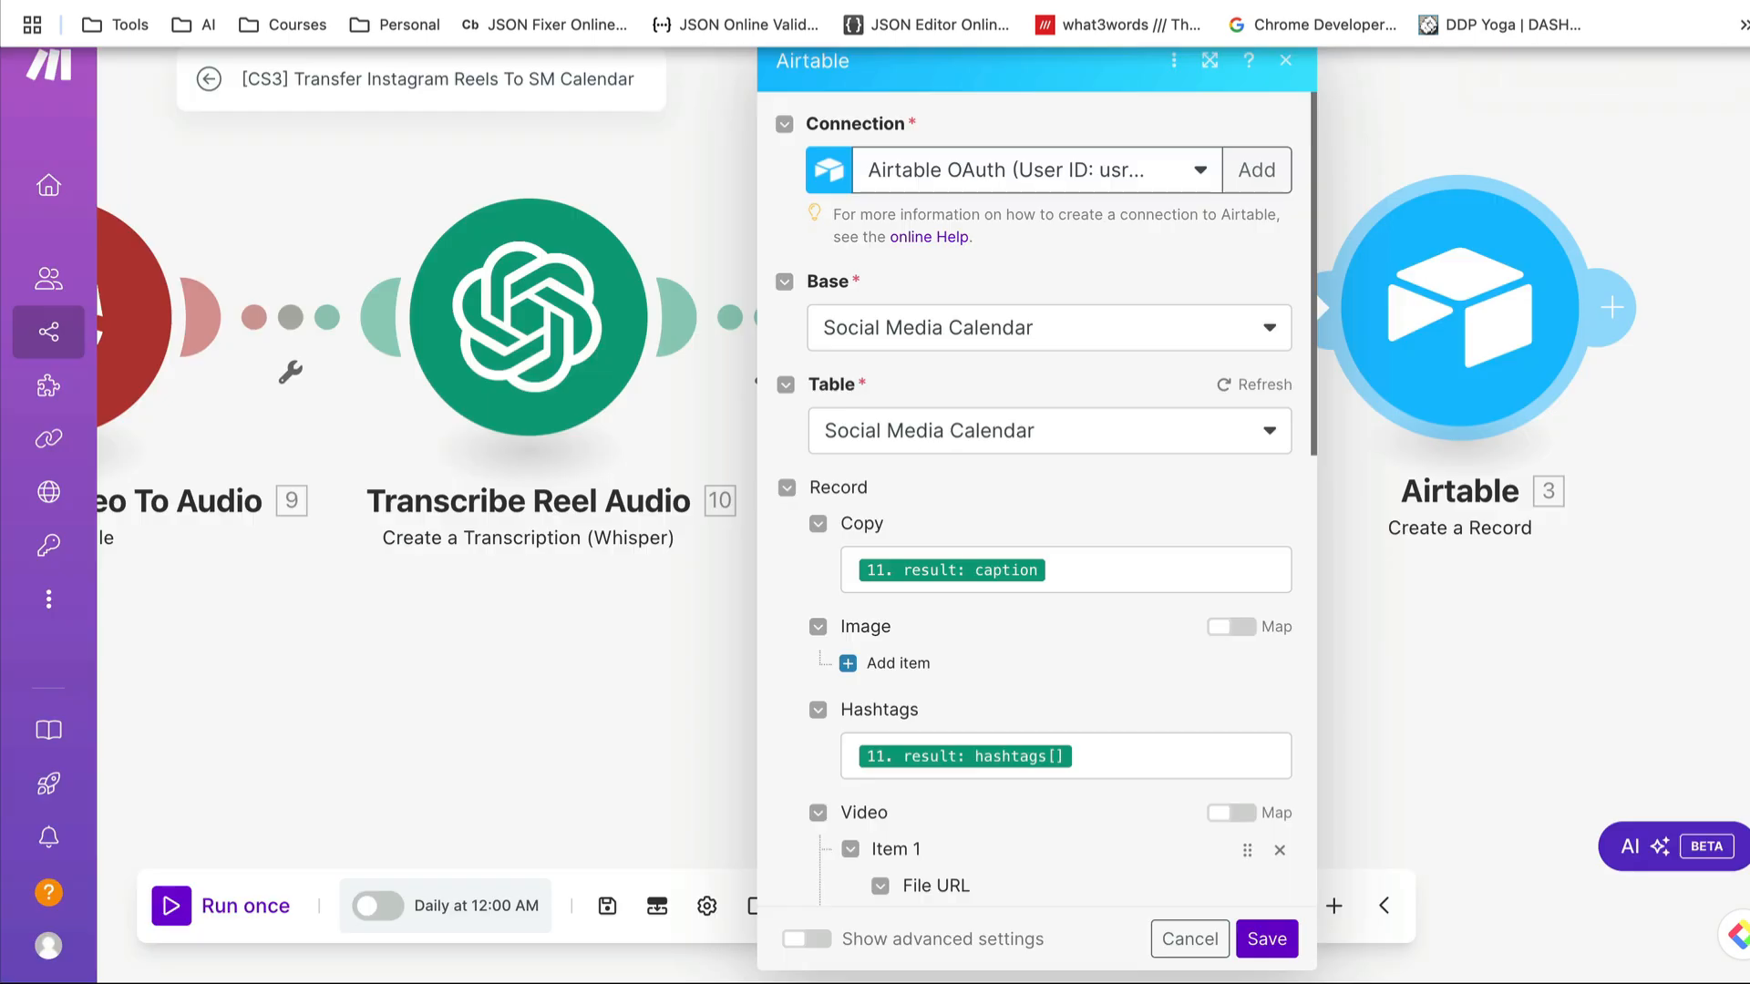
- Inspect the Airtable module's mappings for Copy, Hashtags and the Video File URL, locating Web Content Link in the Download Reel output
{"action": "left_click", "coordinate": [1103, 561]}
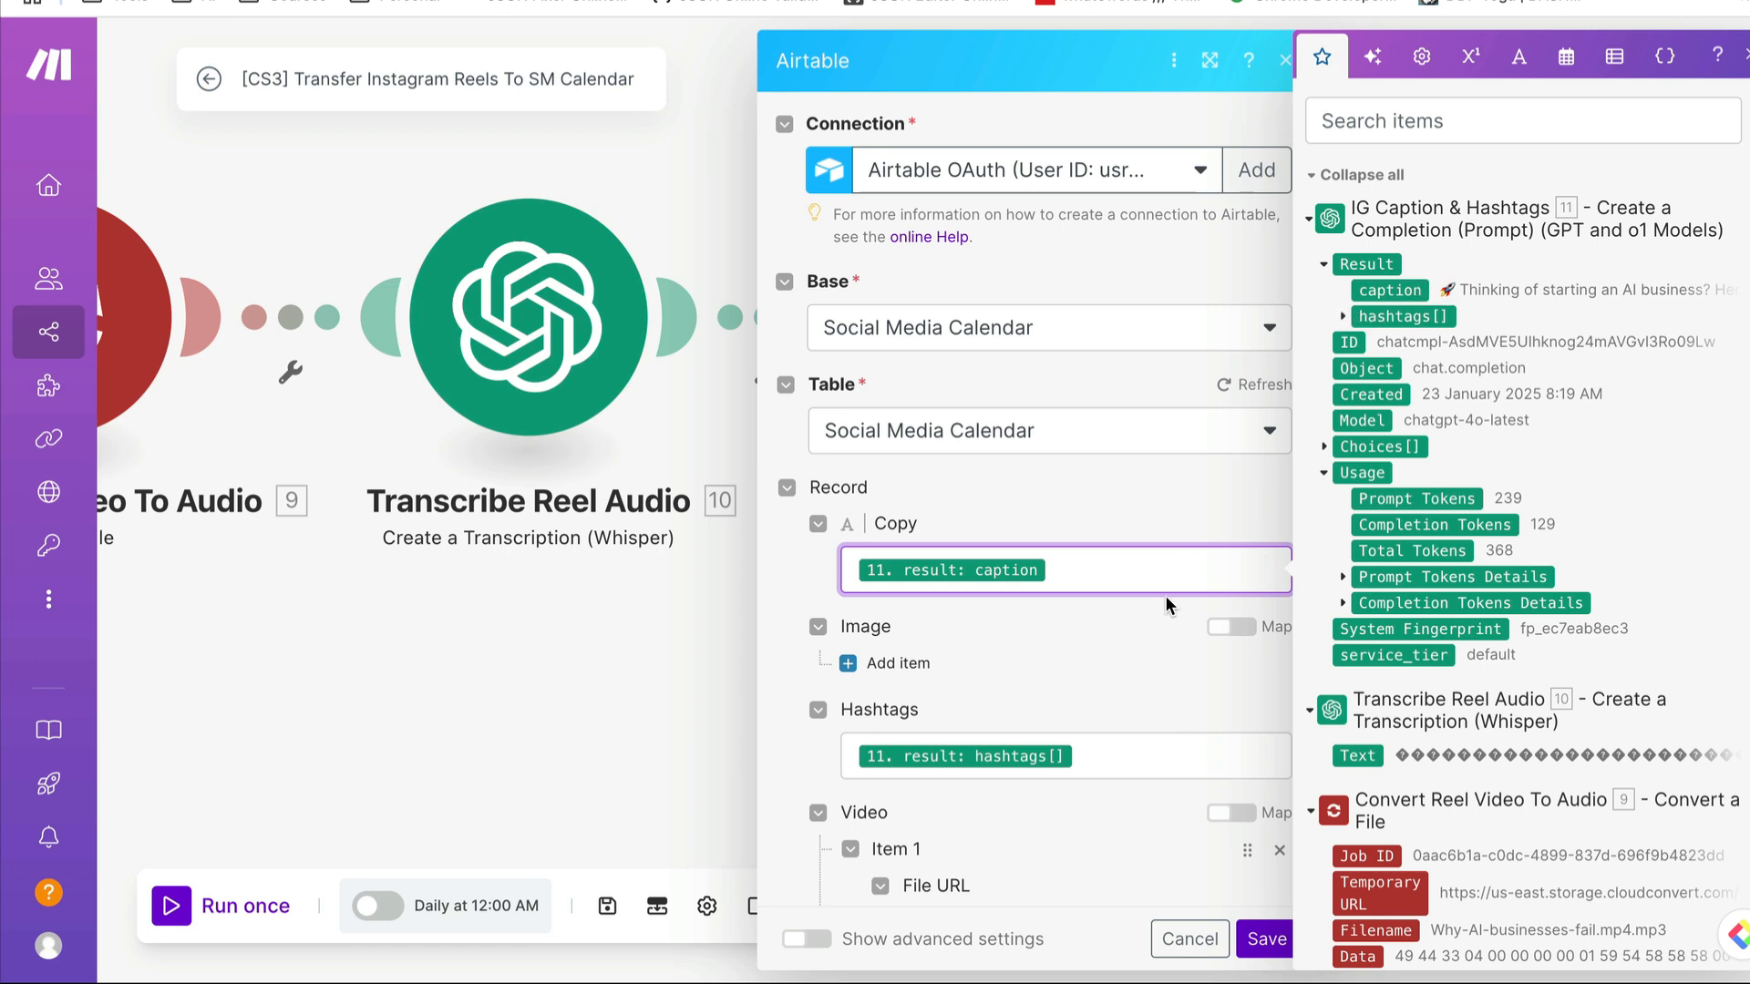
{"action": "left_click", "coordinate": [1139, 762]}
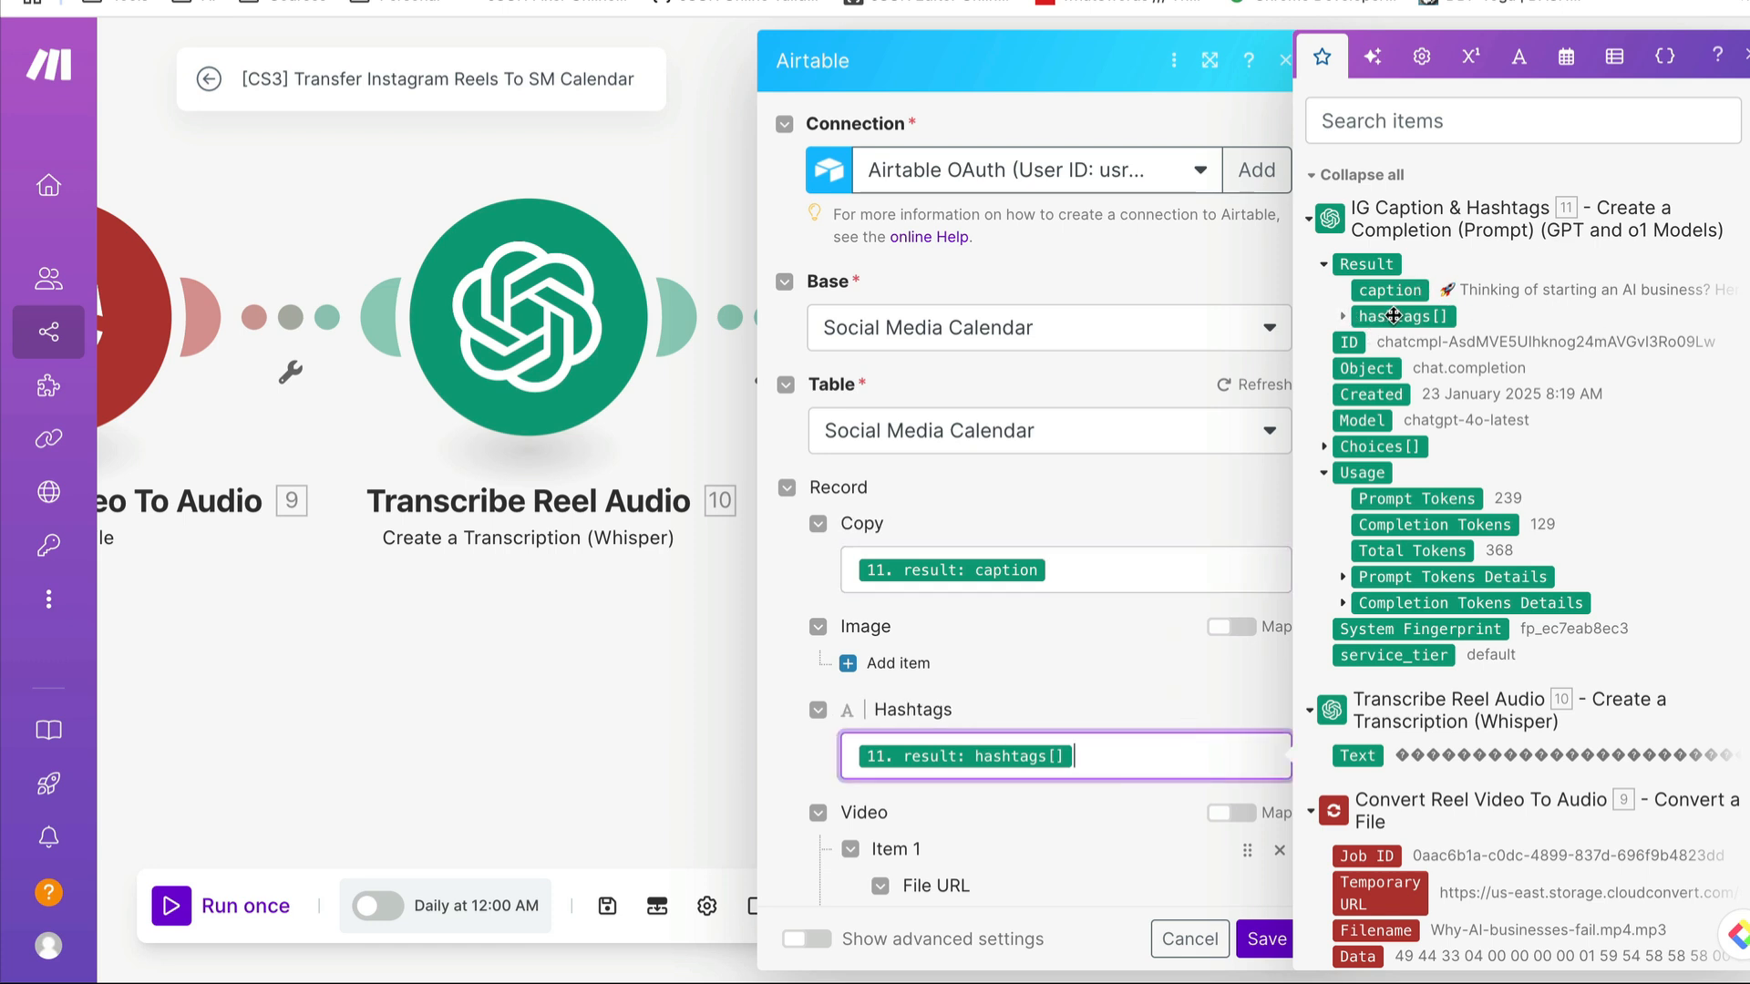
{"action": "scroll", "coordinate": [1098, 729], "scroll_direction": "down", "scroll_amount": 5}
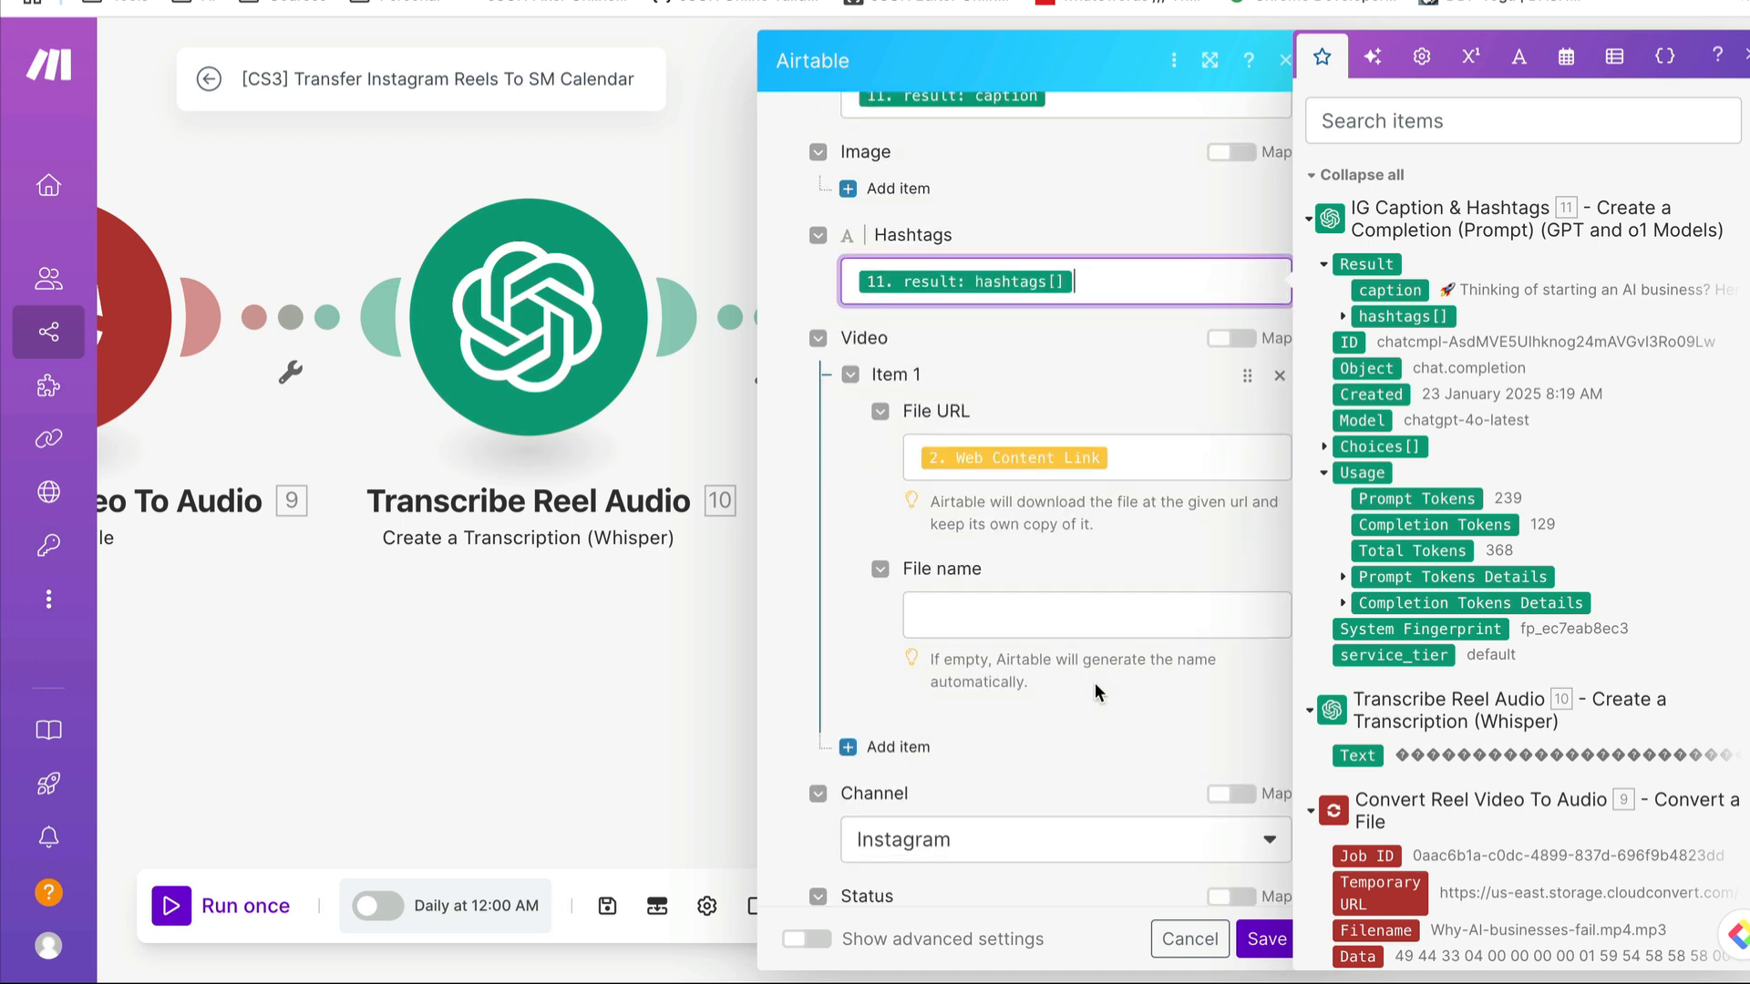
{"action": "left_click", "coordinate": [1131, 457]}
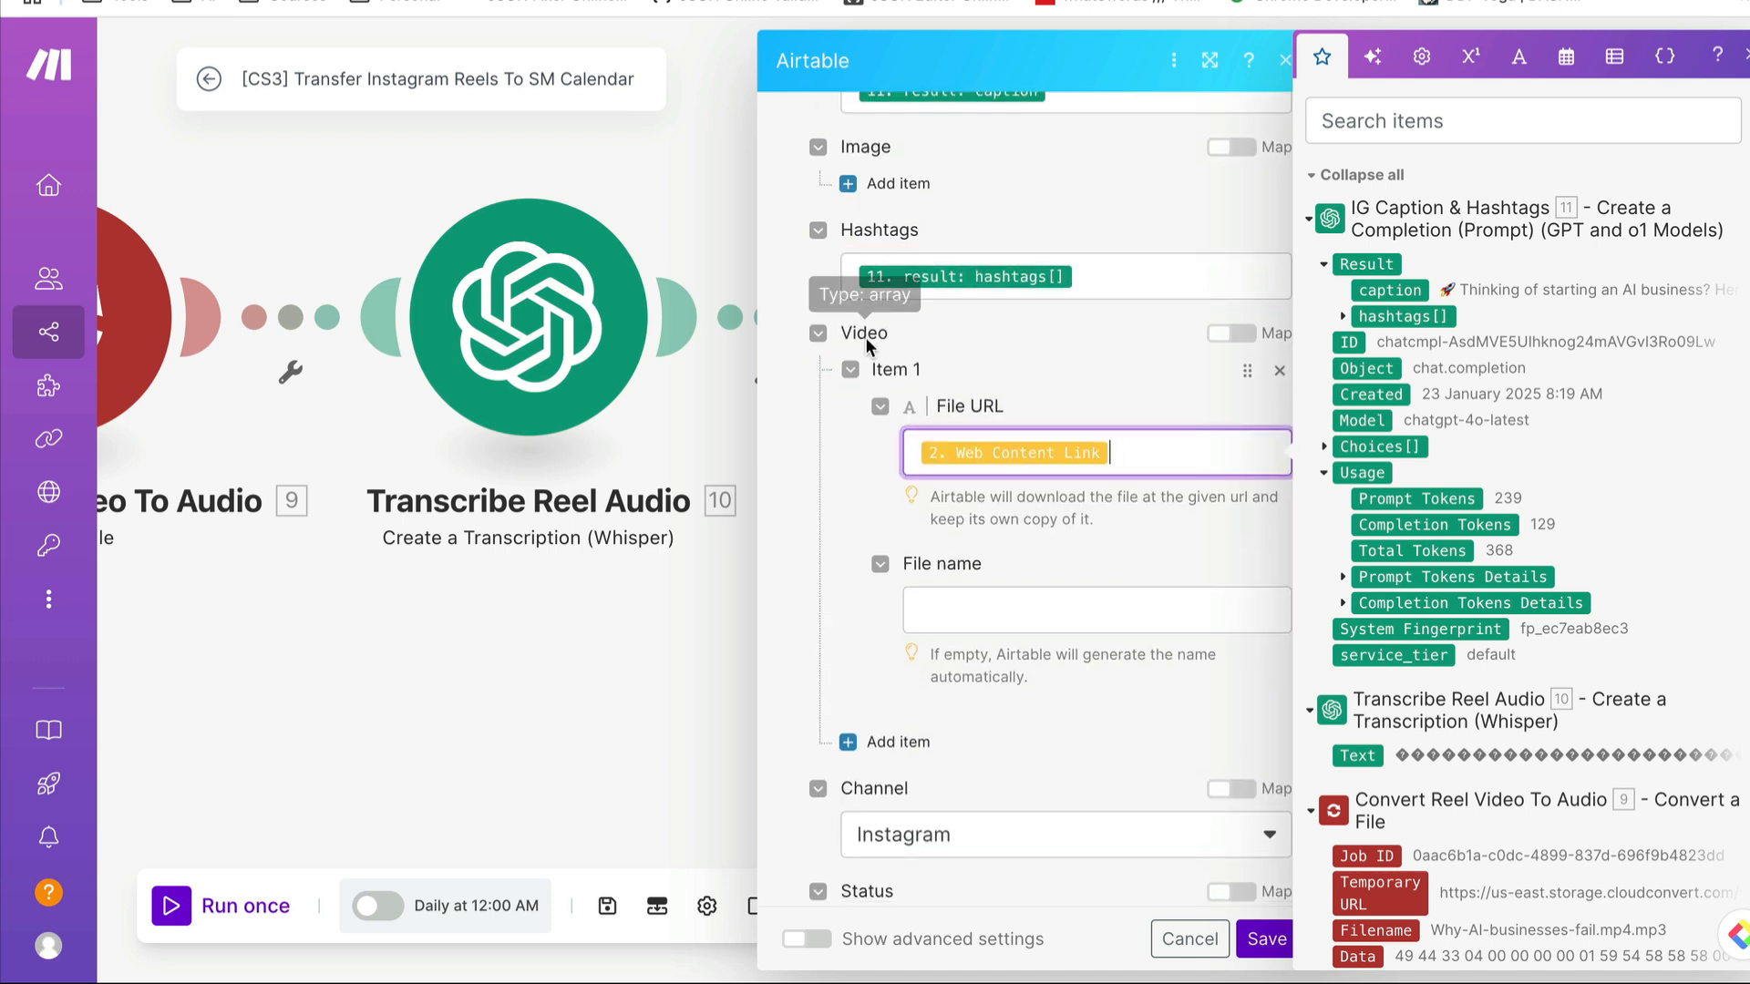
{"action": "scroll", "coordinate": [1560, 461], "scroll_direction": "down", "scroll_amount": 6}
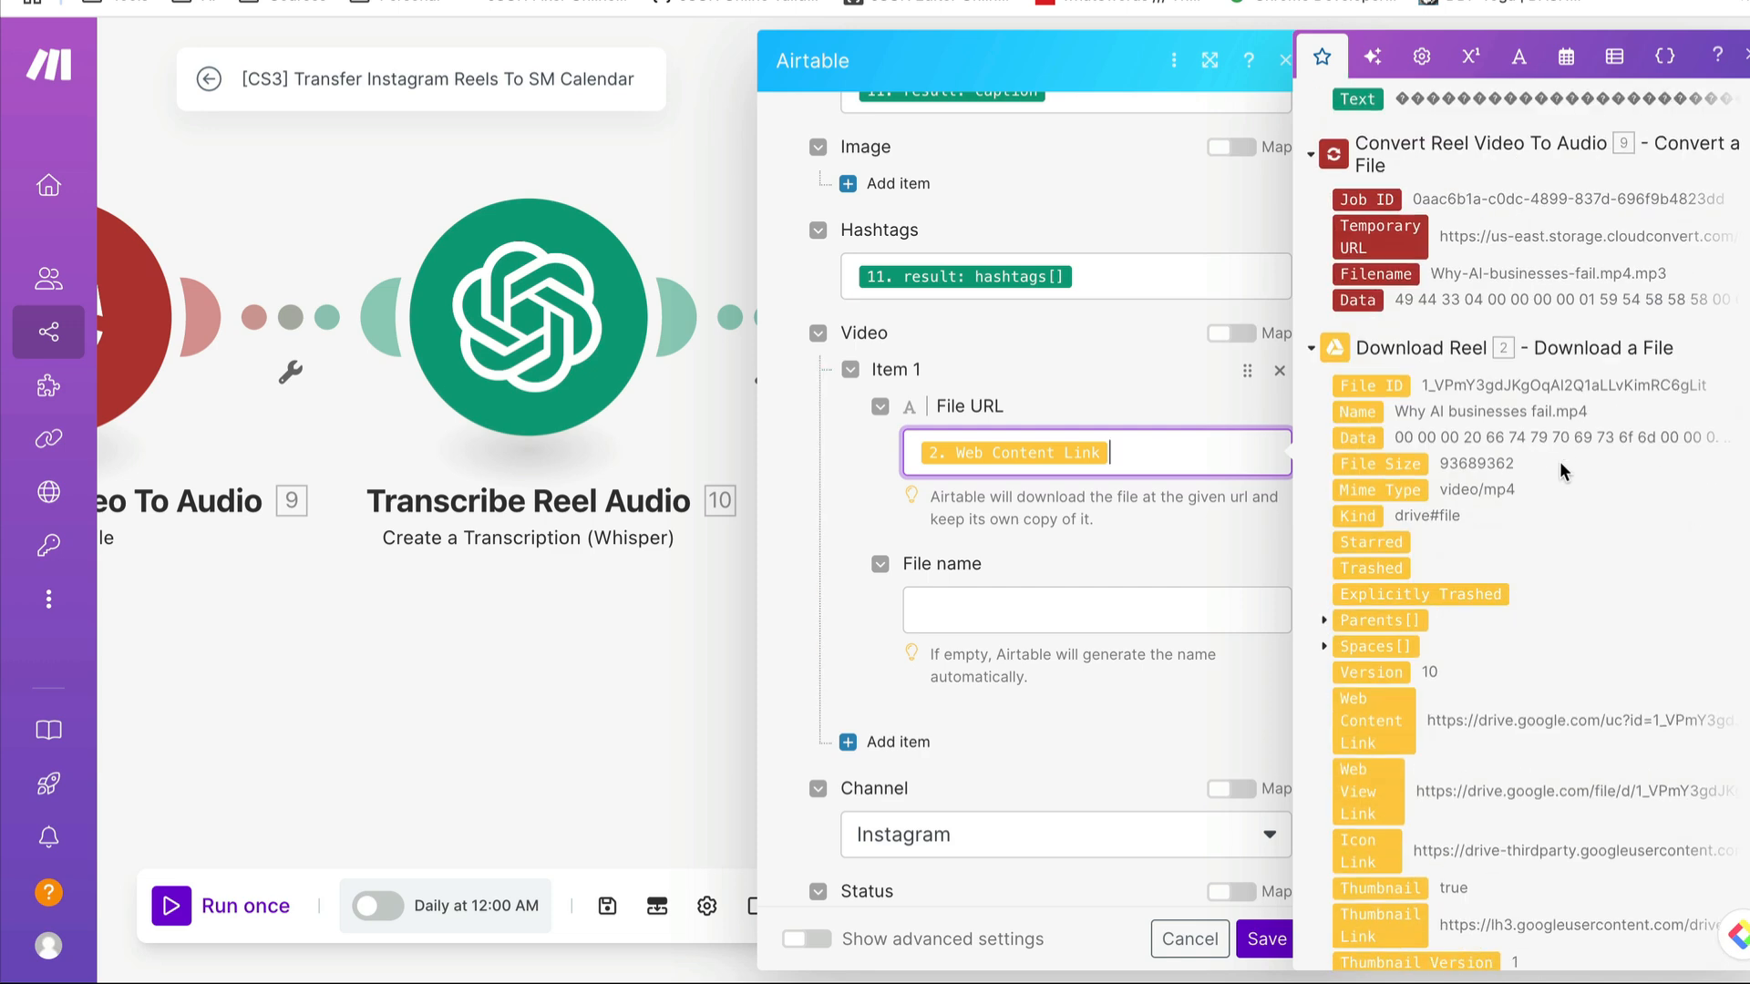
{"action": "scroll", "coordinate": [1561, 462], "scroll_direction": "down", "scroll_amount": 2}
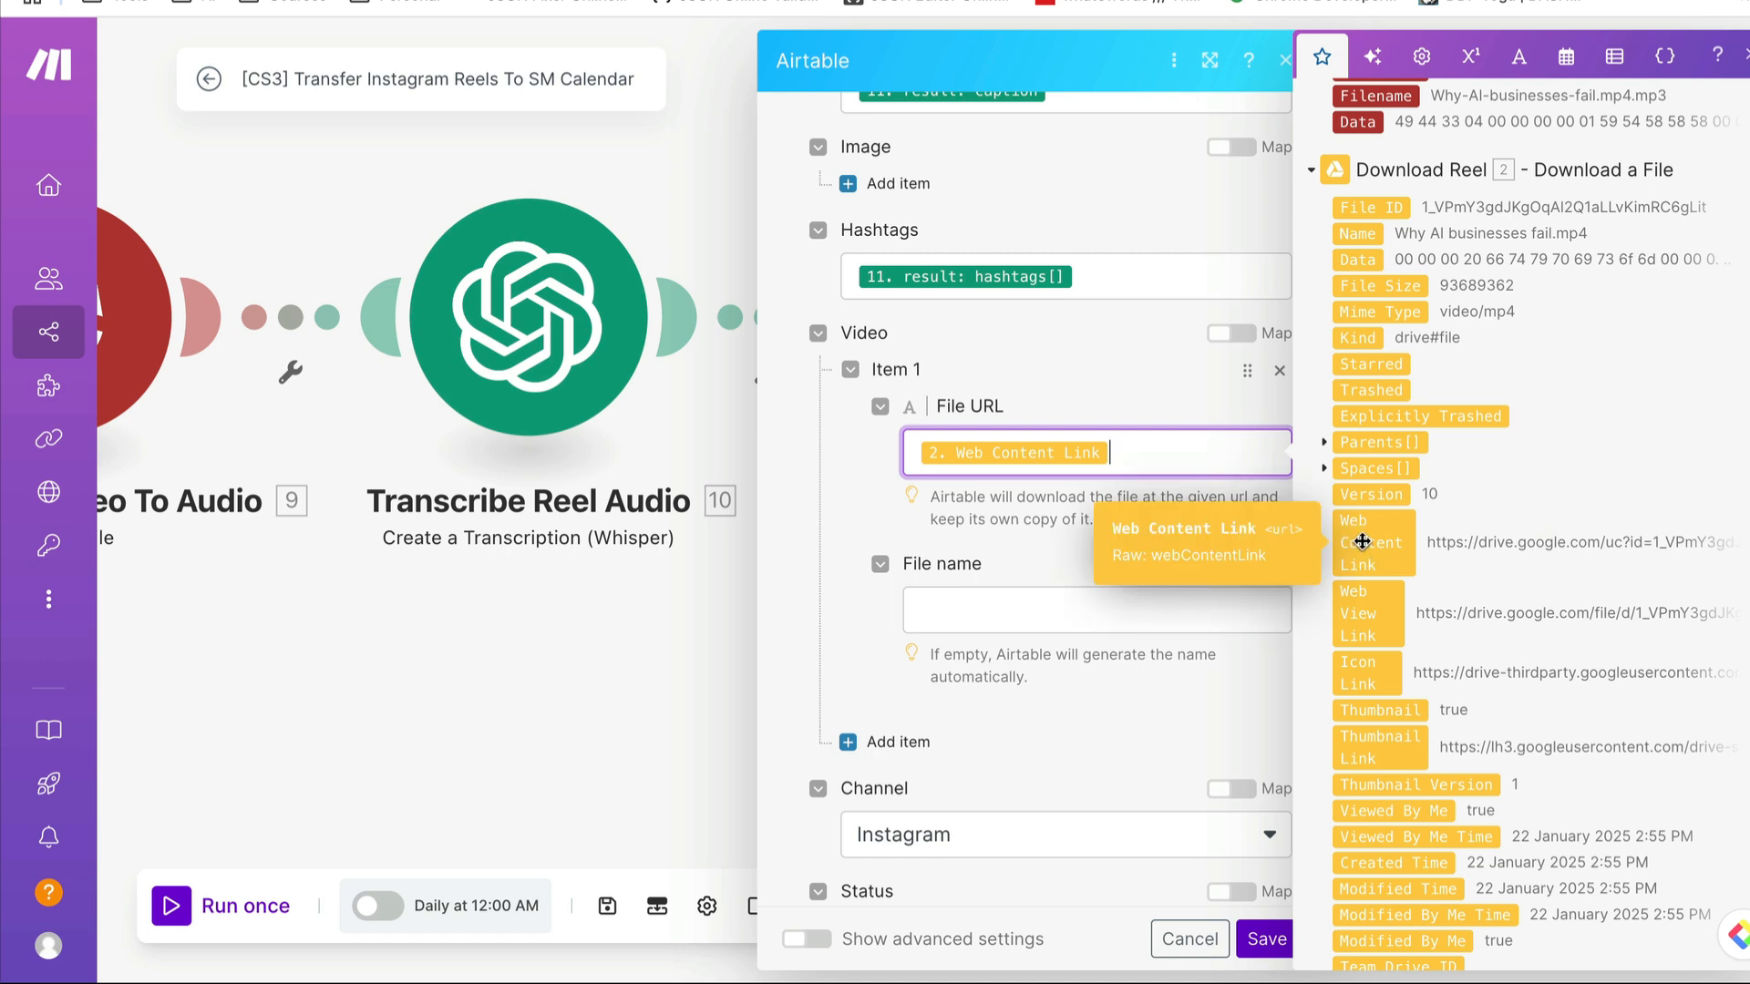
{"action": "scroll", "coordinate": [1110, 720], "scroll_direction": "down", "scroll_amount": 3}
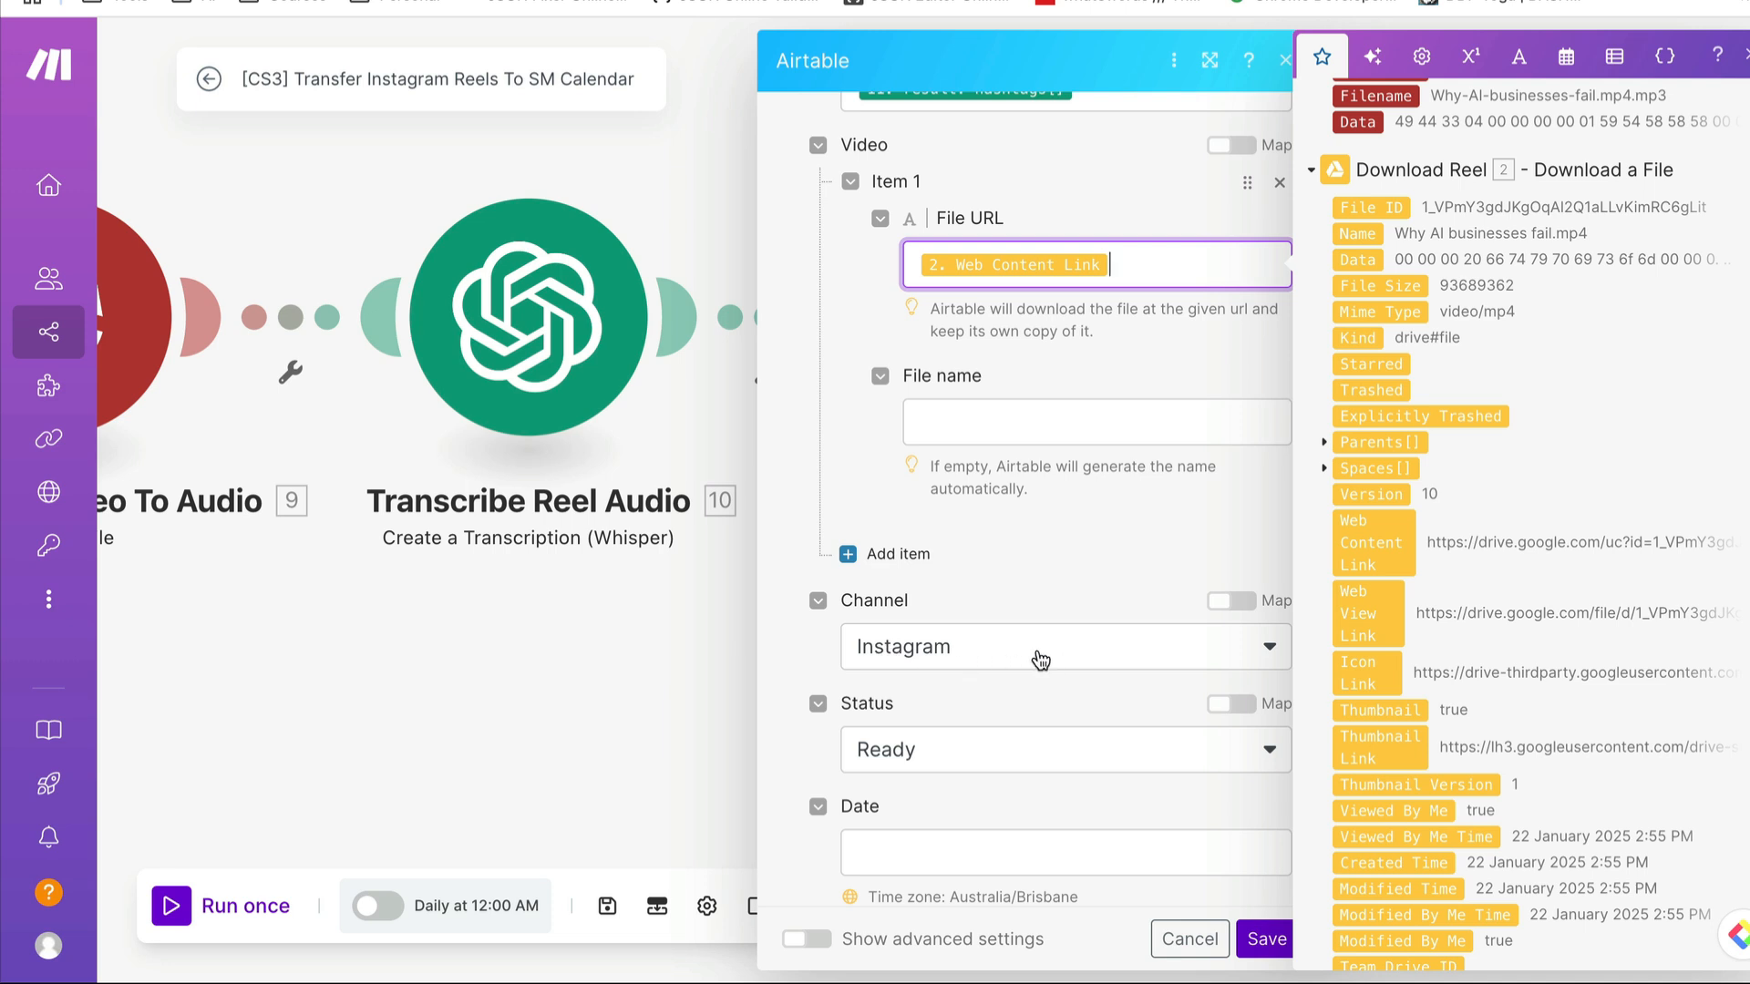
{"action": "left_click", "coordinate": [1060, 556]}
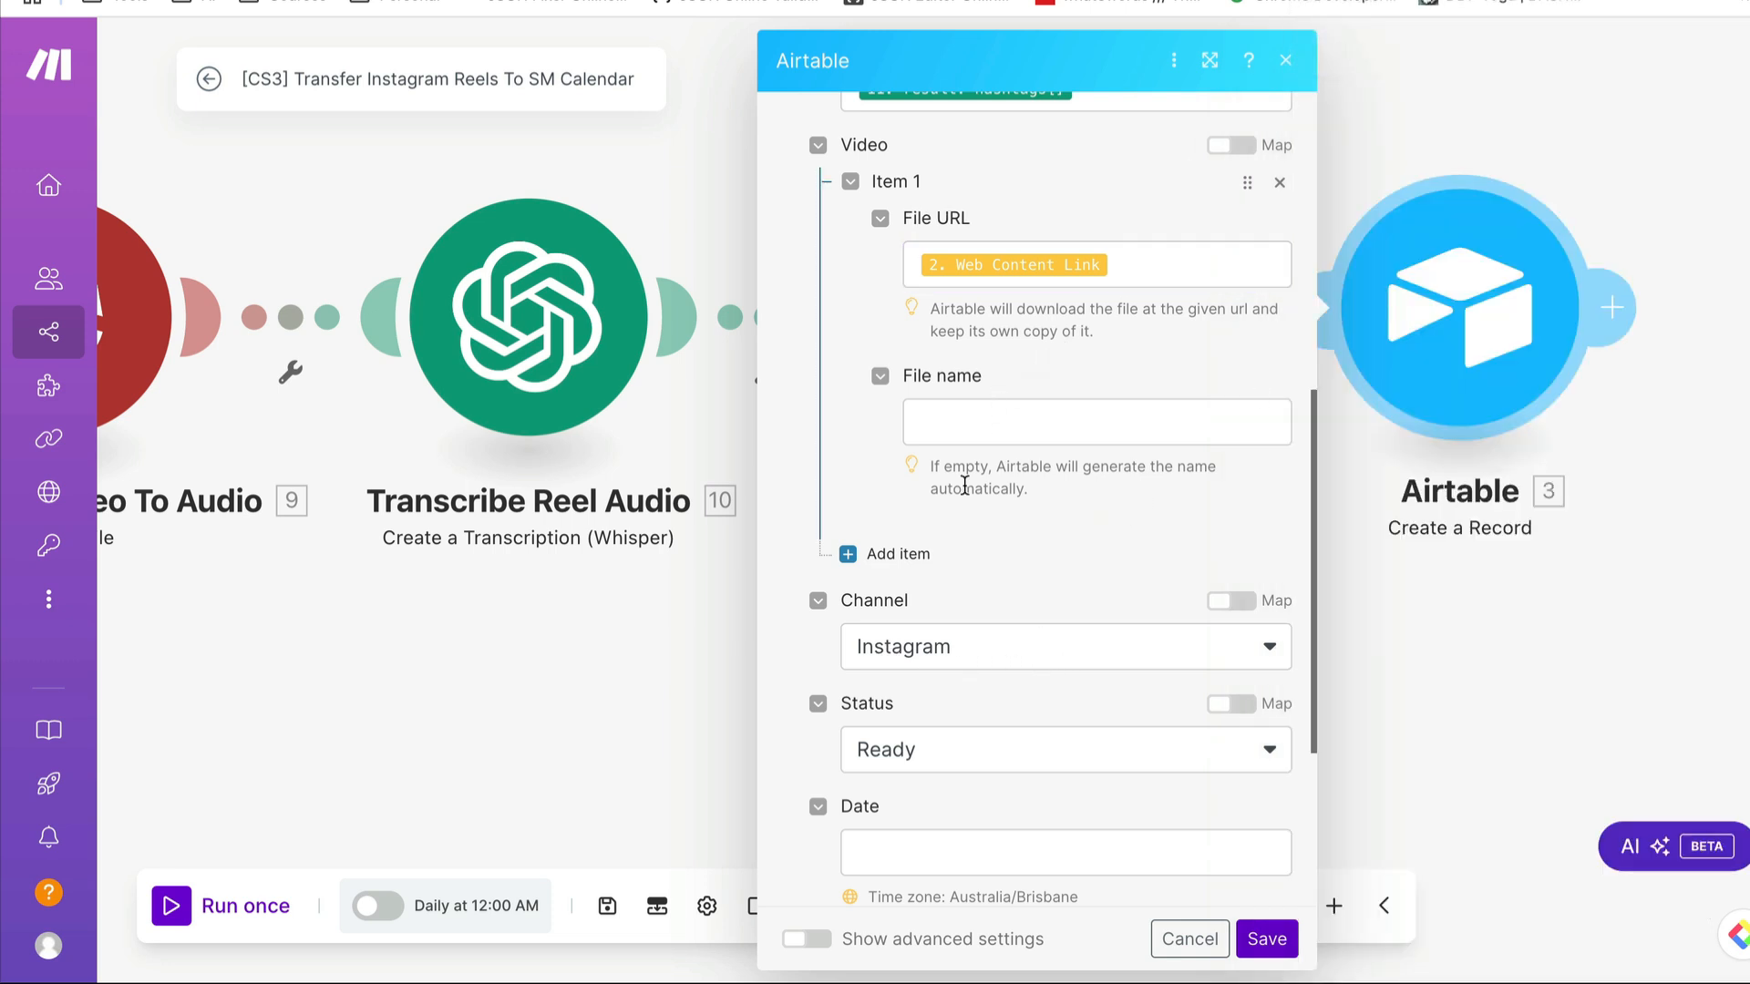
- Review the Airtable module's Channel choices, Status and Date fields, and close the settings without saving
{"action": "scroll", "coordinate": [963, 493], "scroll_direction": "up", "scroll_amount": 2}
{"action": "scroll", "coordinate": [962, 493], "scroll_direction": "down", "scroll_amount": 5}
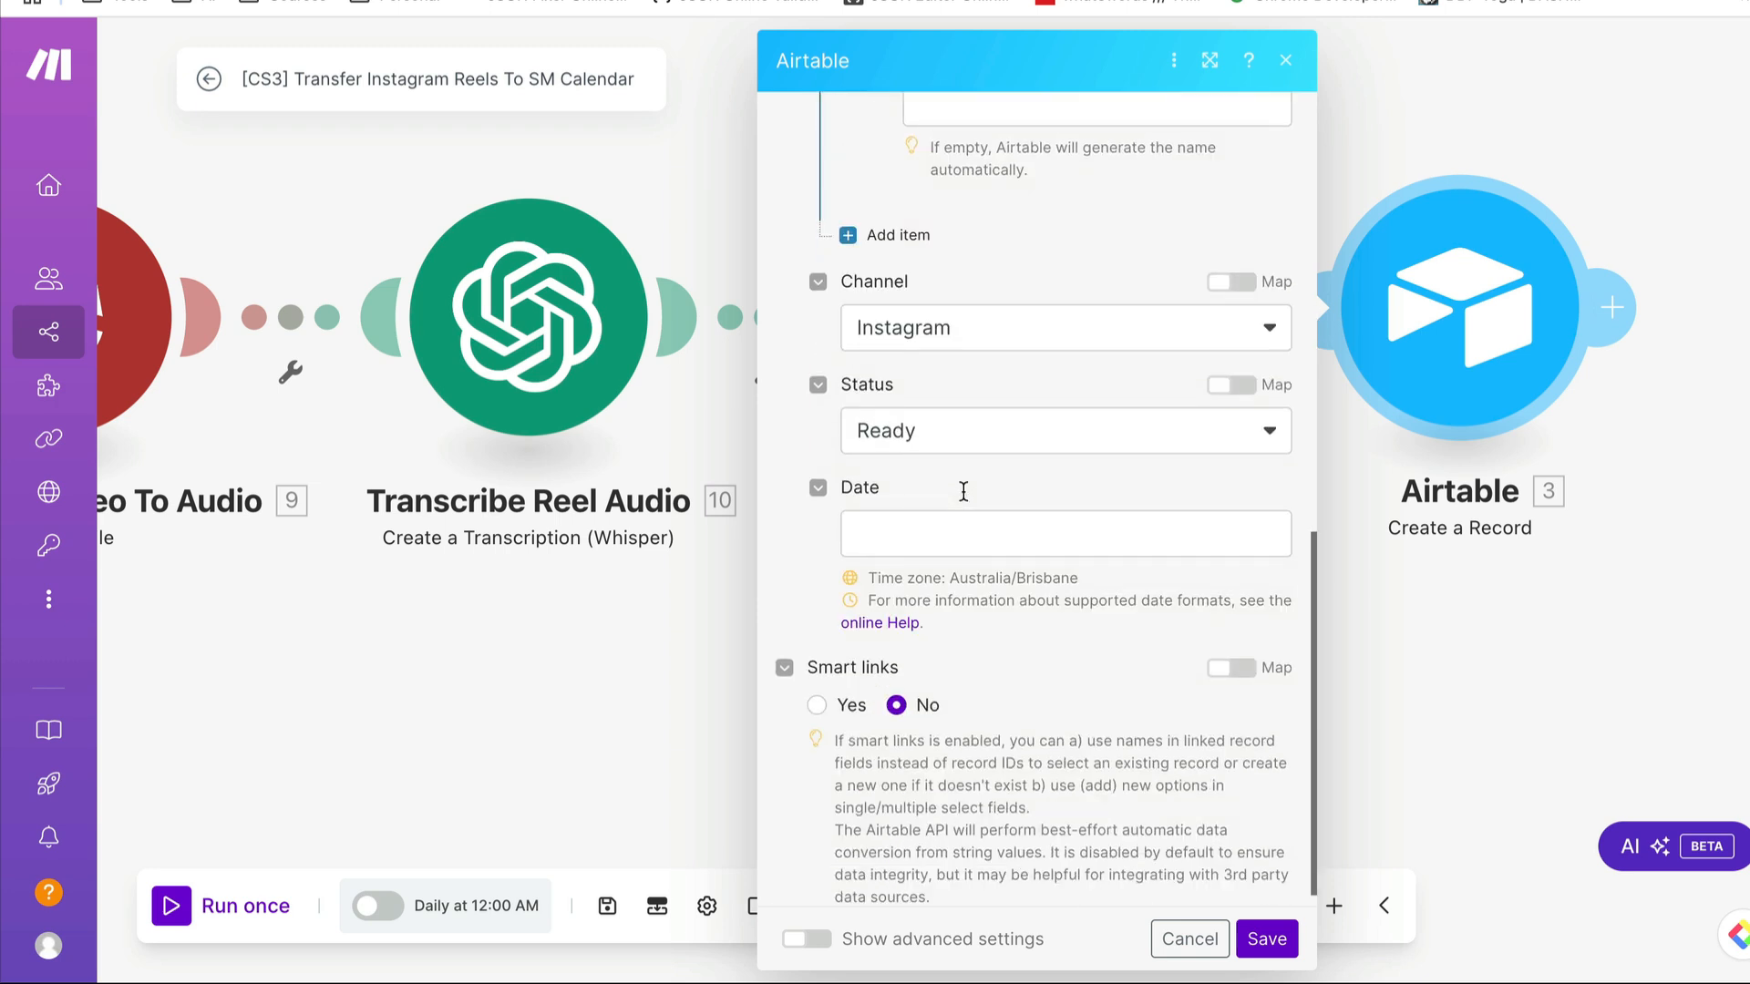
{"action": "left_click", "coordinate": [1052, 330]}
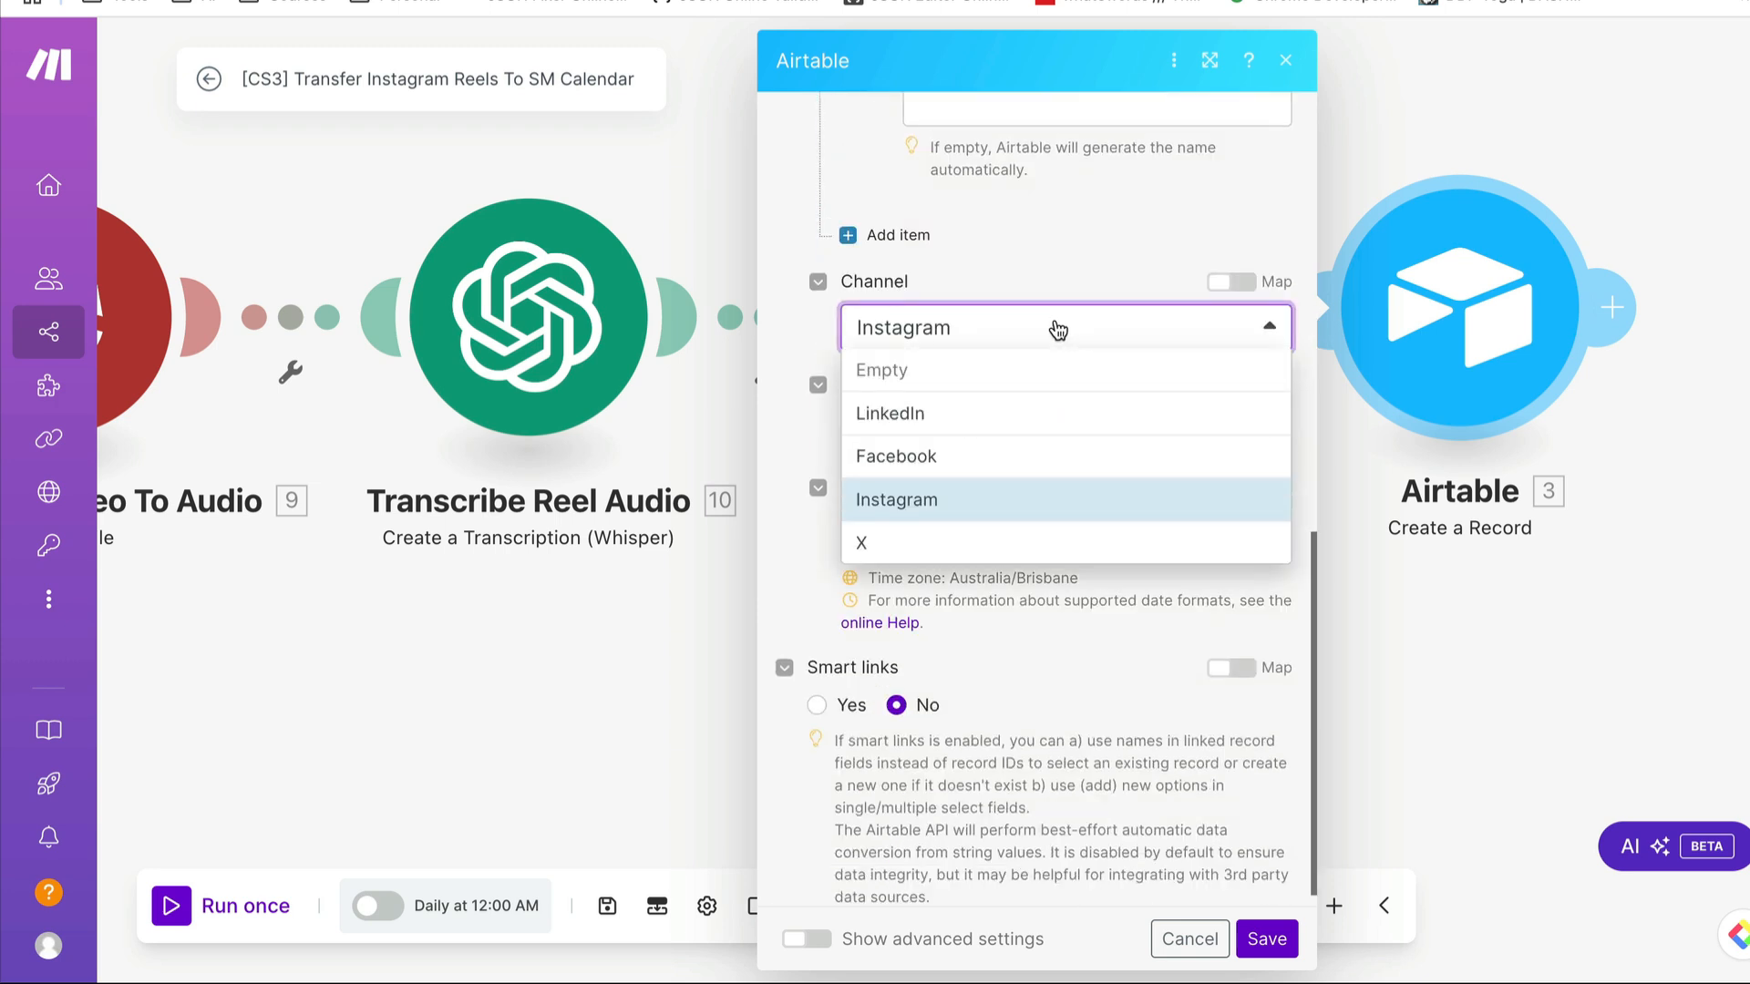
{"action": "left_click", "coordinate": [1072, 229]}
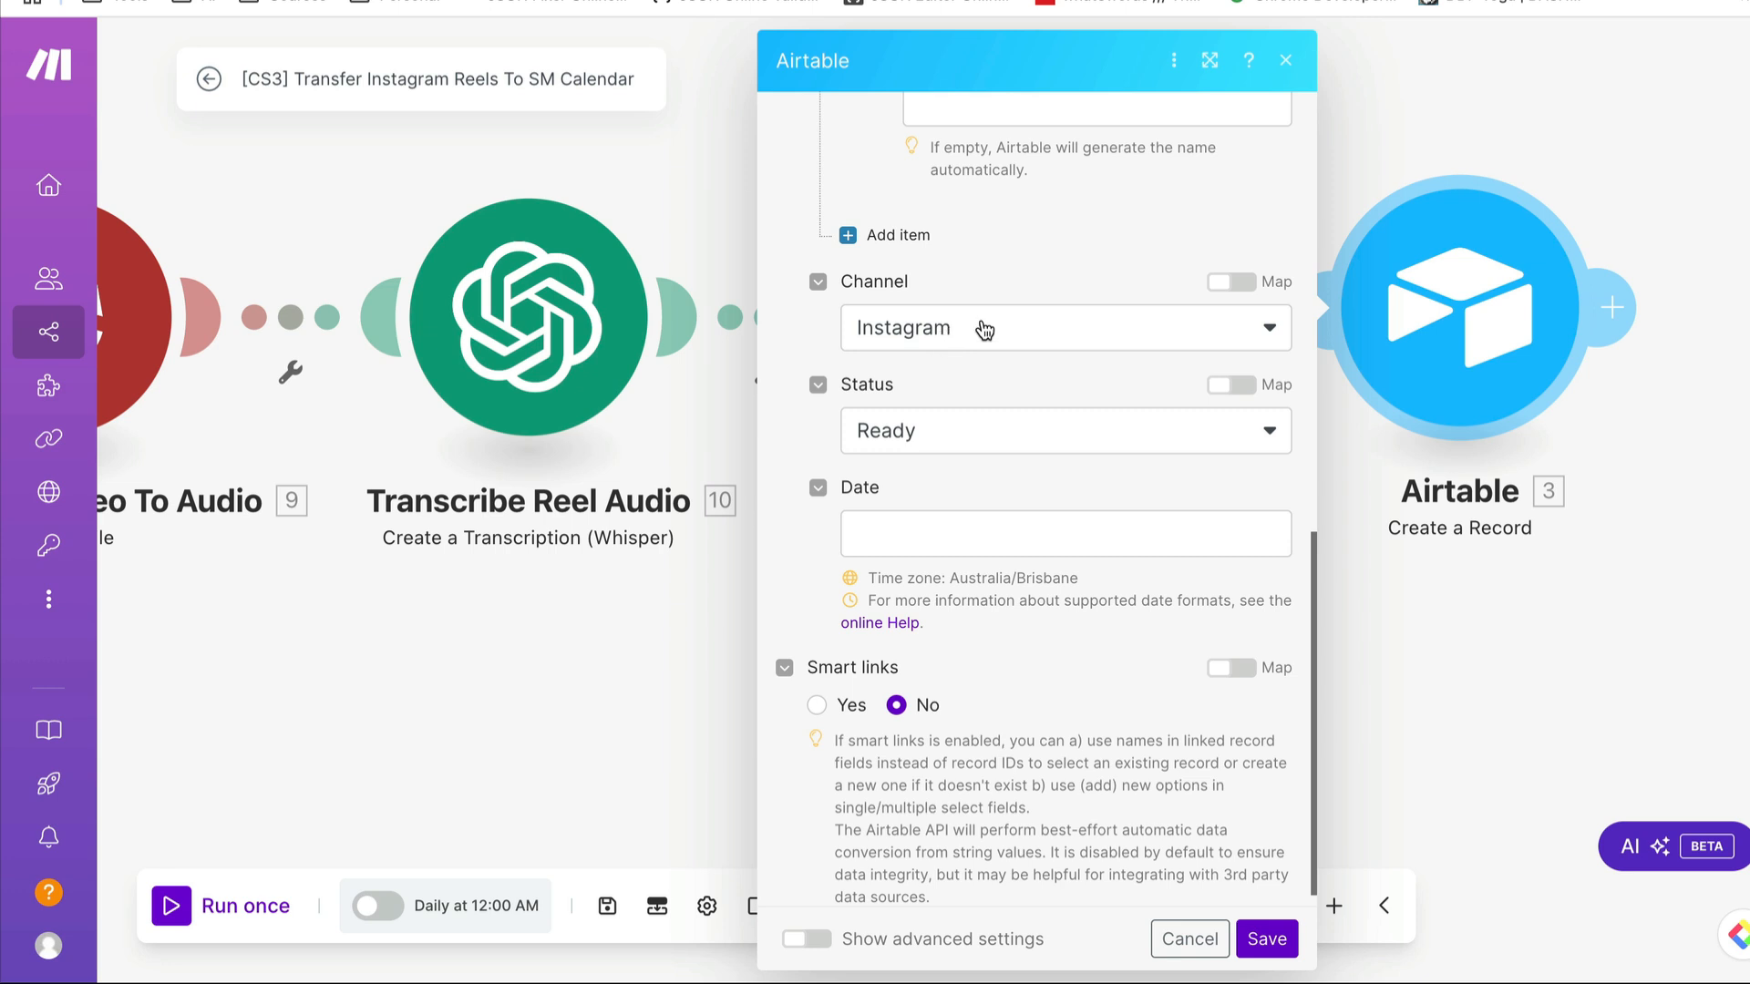
{"action": "left_click", "coordinate": [1195, 939]}
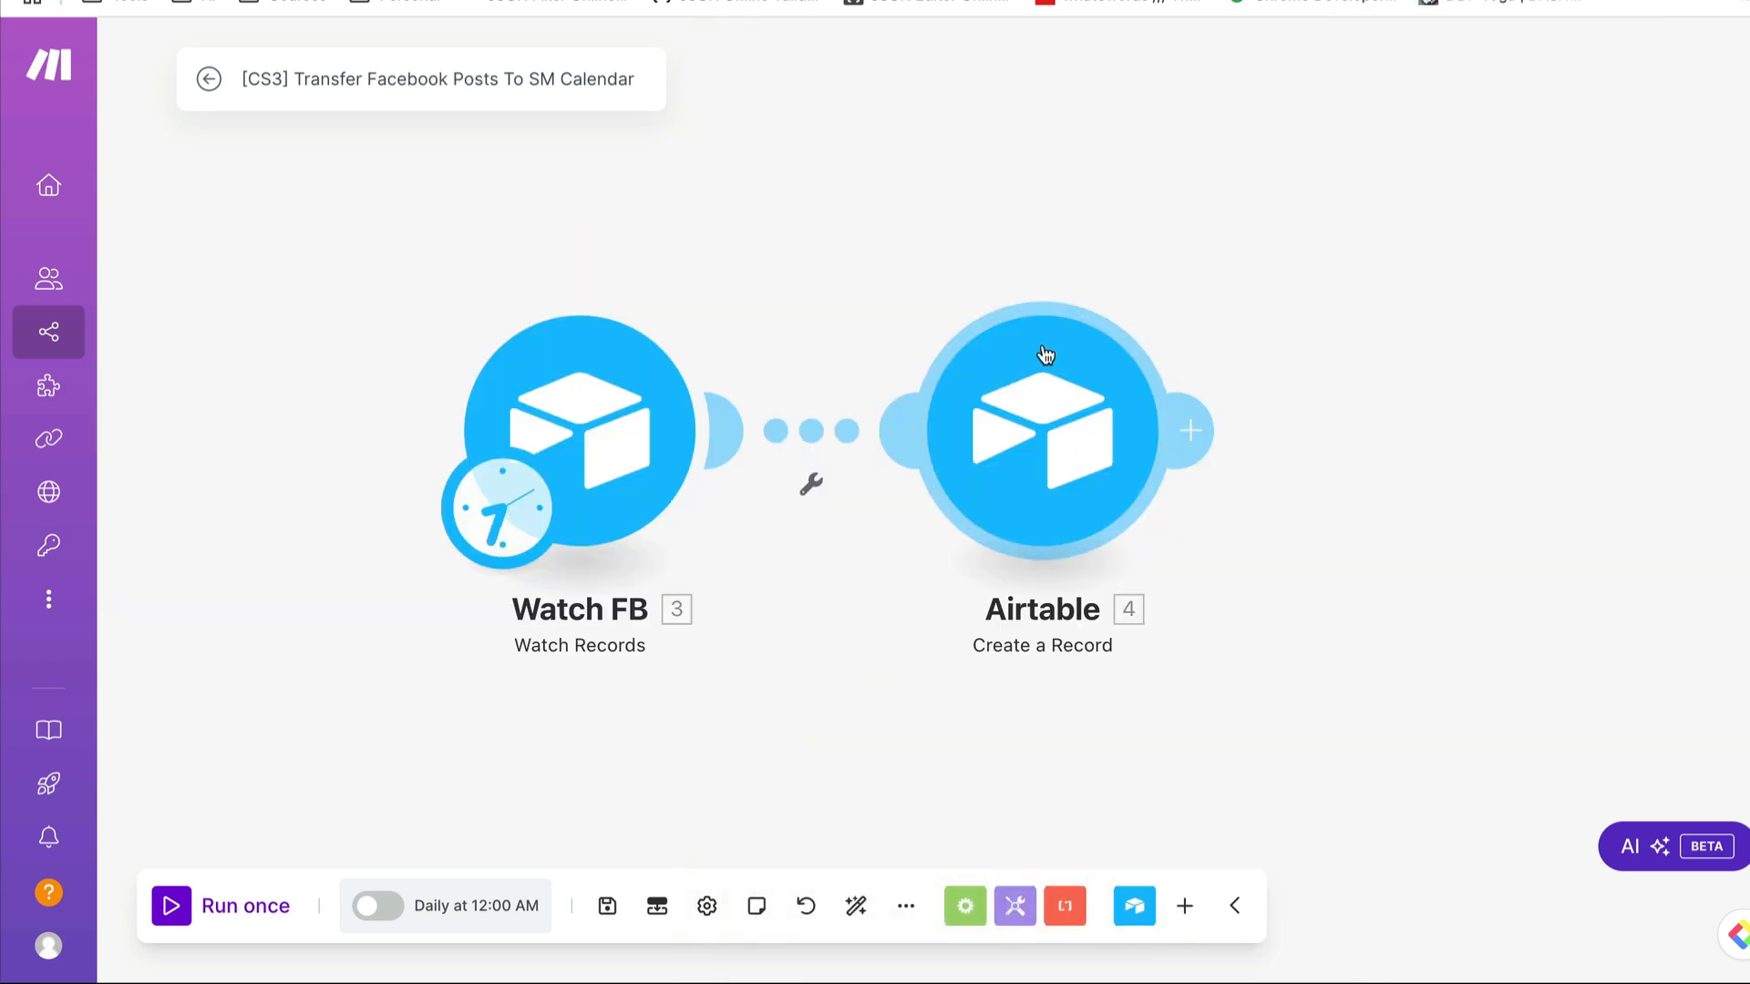
- Open the Airtable module in the Facebook posts scenario, review its Channel setting and Status choices, and close it without saving
{"action": "left_click", "coordinate": [1044, 437]}
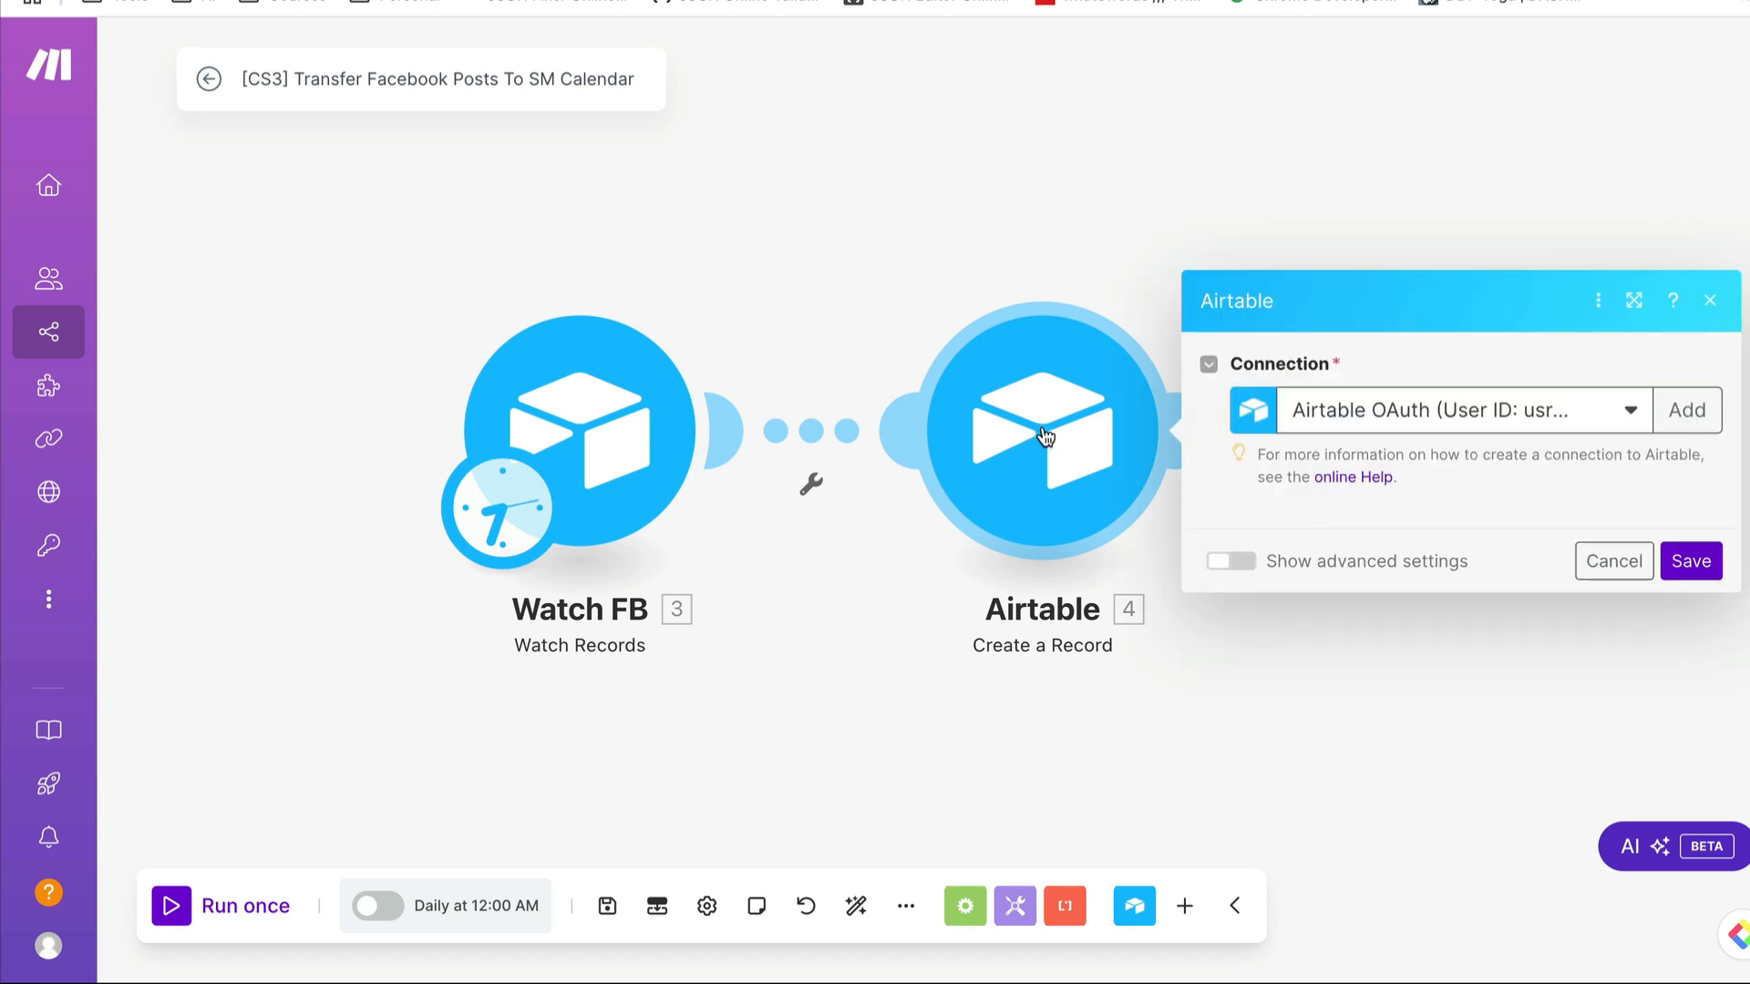
{"action": "scroll", "coordinate": [1432, 508], "scroll_direction": "down", "scroll_amount": 8}
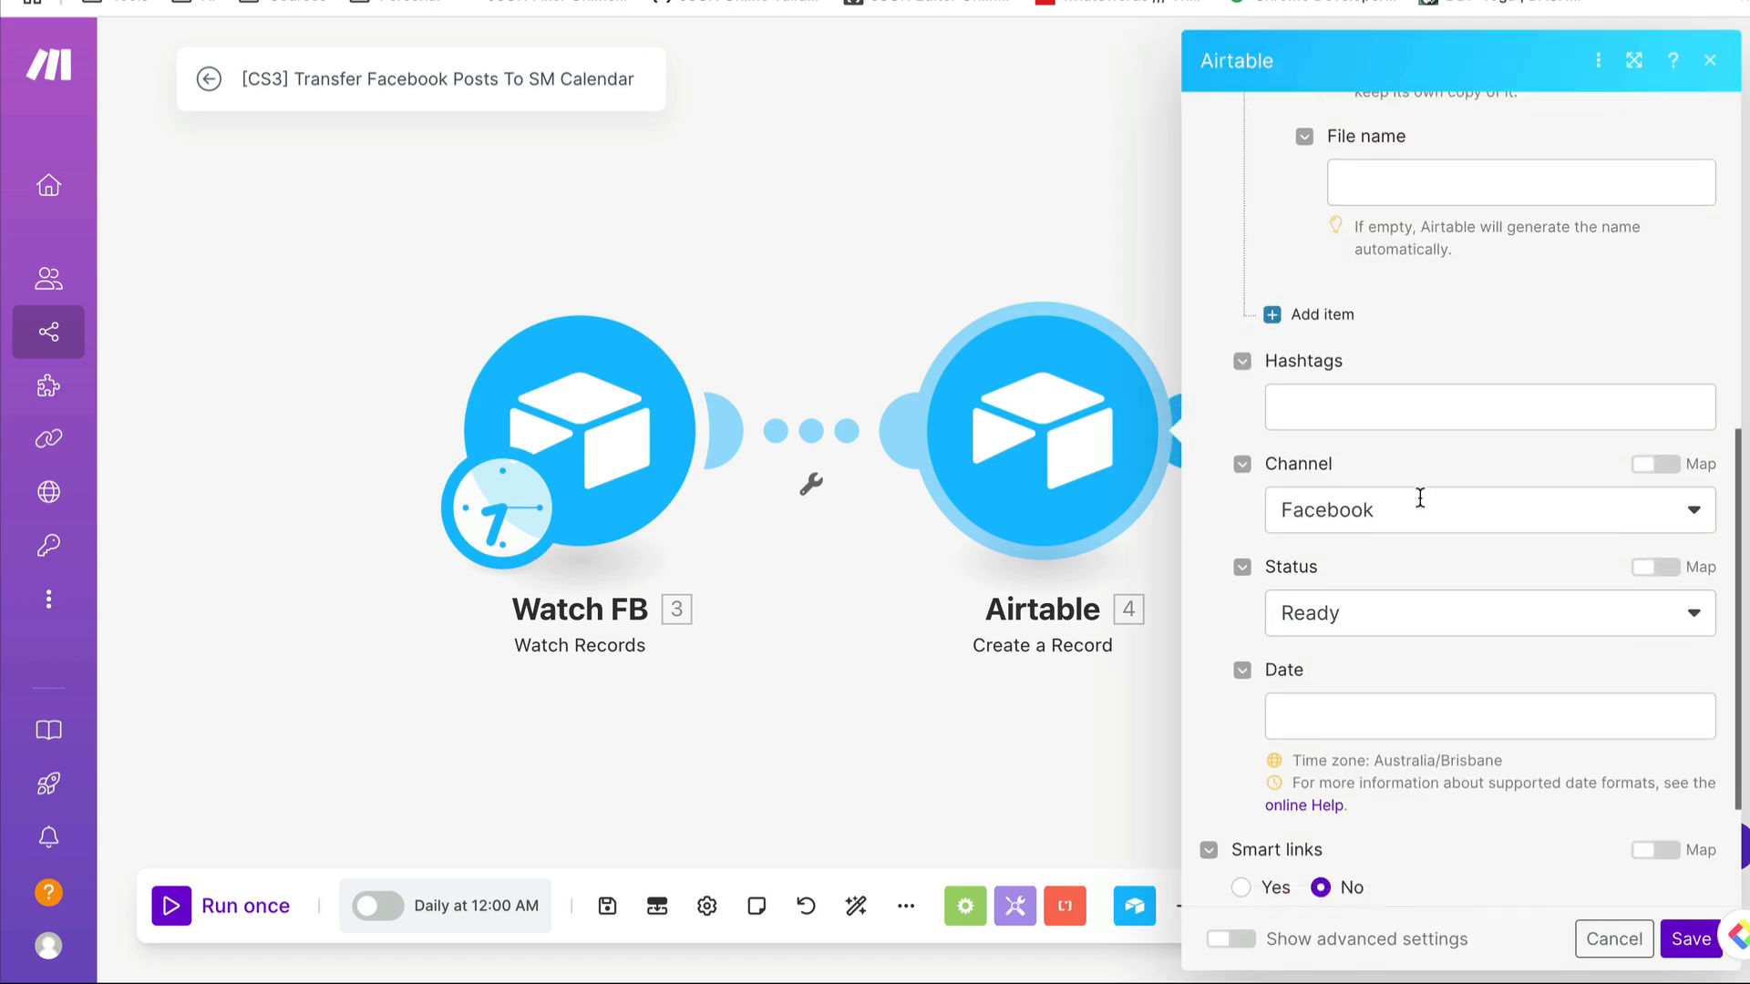
{"action": "left_click", "coordinate": [1447, 497]}
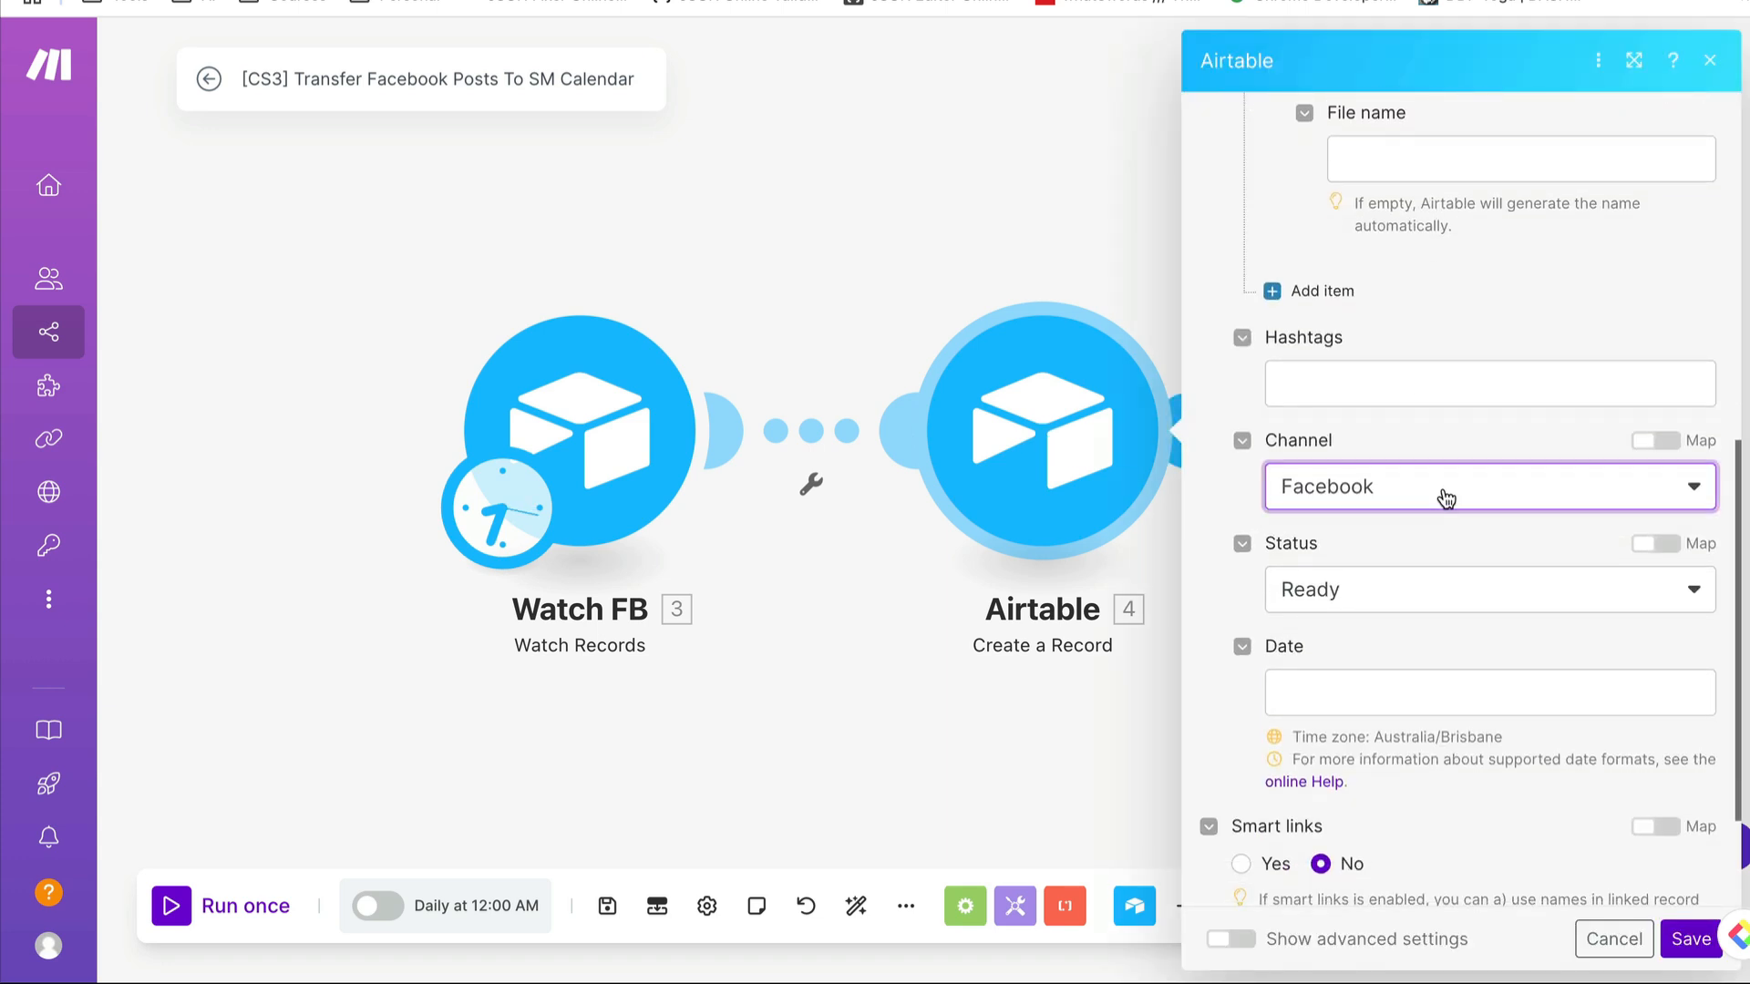
{"action": "left_click", "coordinate": [1420, 426]}
{"action": "left_click", "coordinate": [1400, 608]}
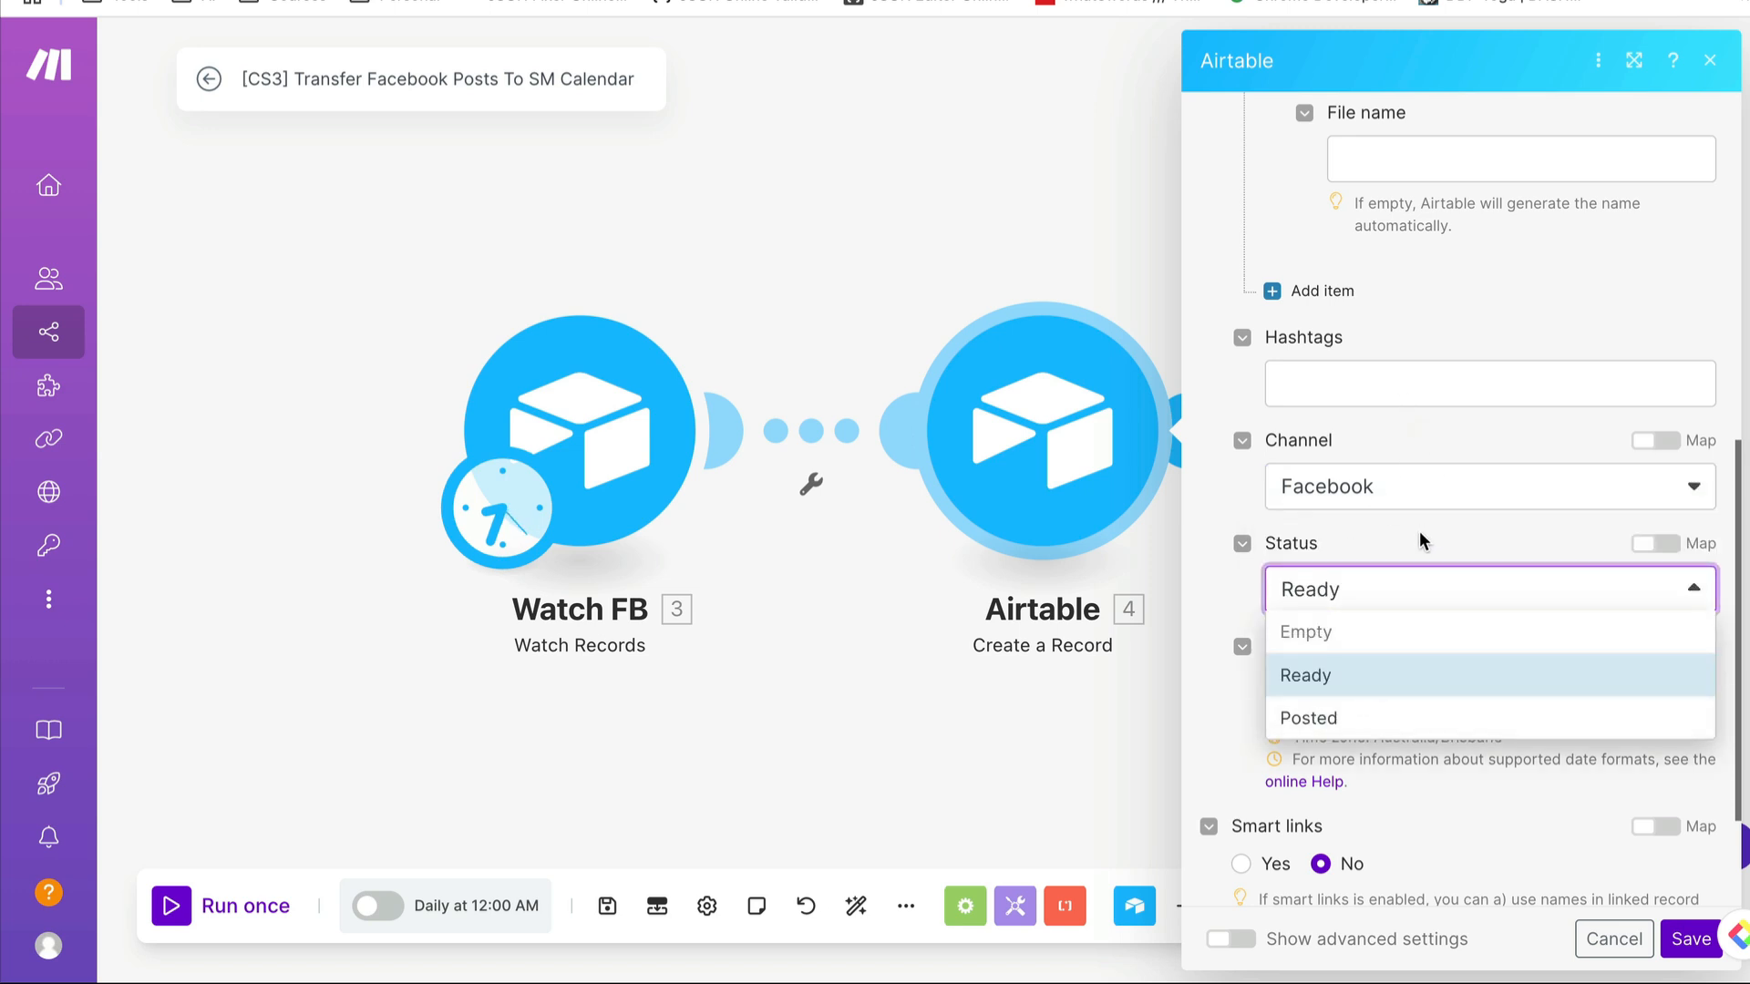
{"action": "left_click", "coordinate": [1102, 45]}
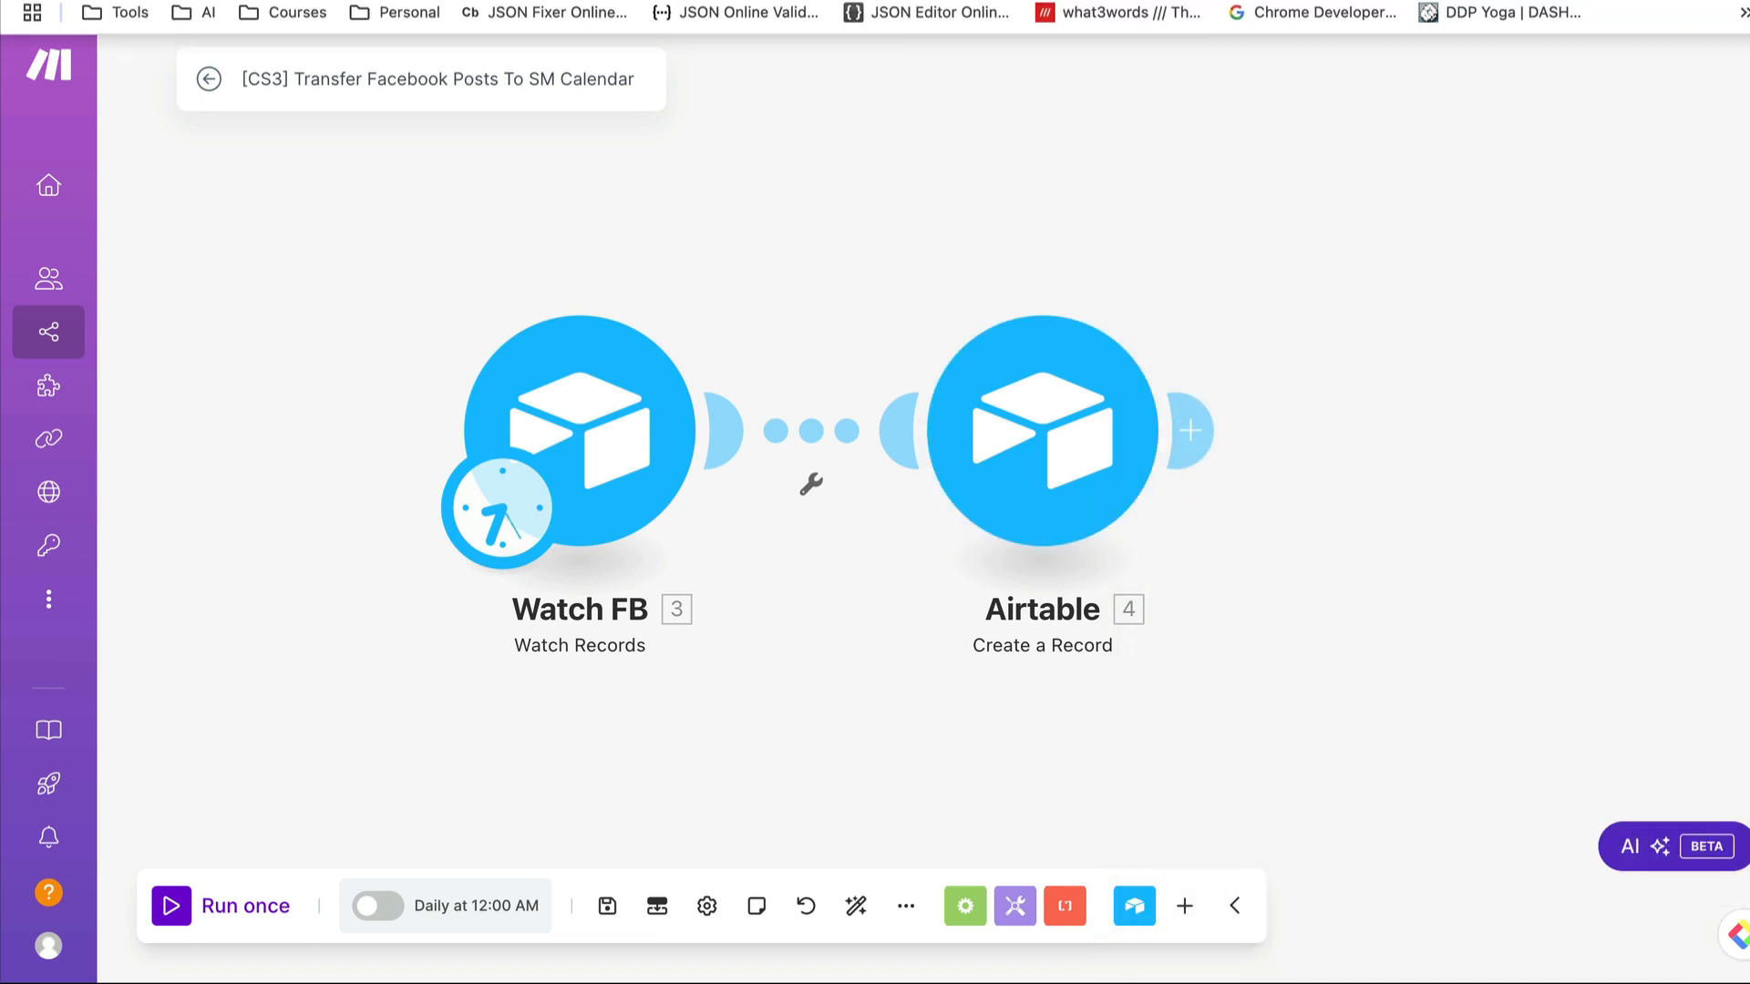
- Switch to the Social Media Calendar in Airtable and review the records' images, hashtags, videos, channels and statuses
{"action": "left_click", "coordinate": [1508, 1]}
{"action": "left_click", "coordinate": [1549, 1]}
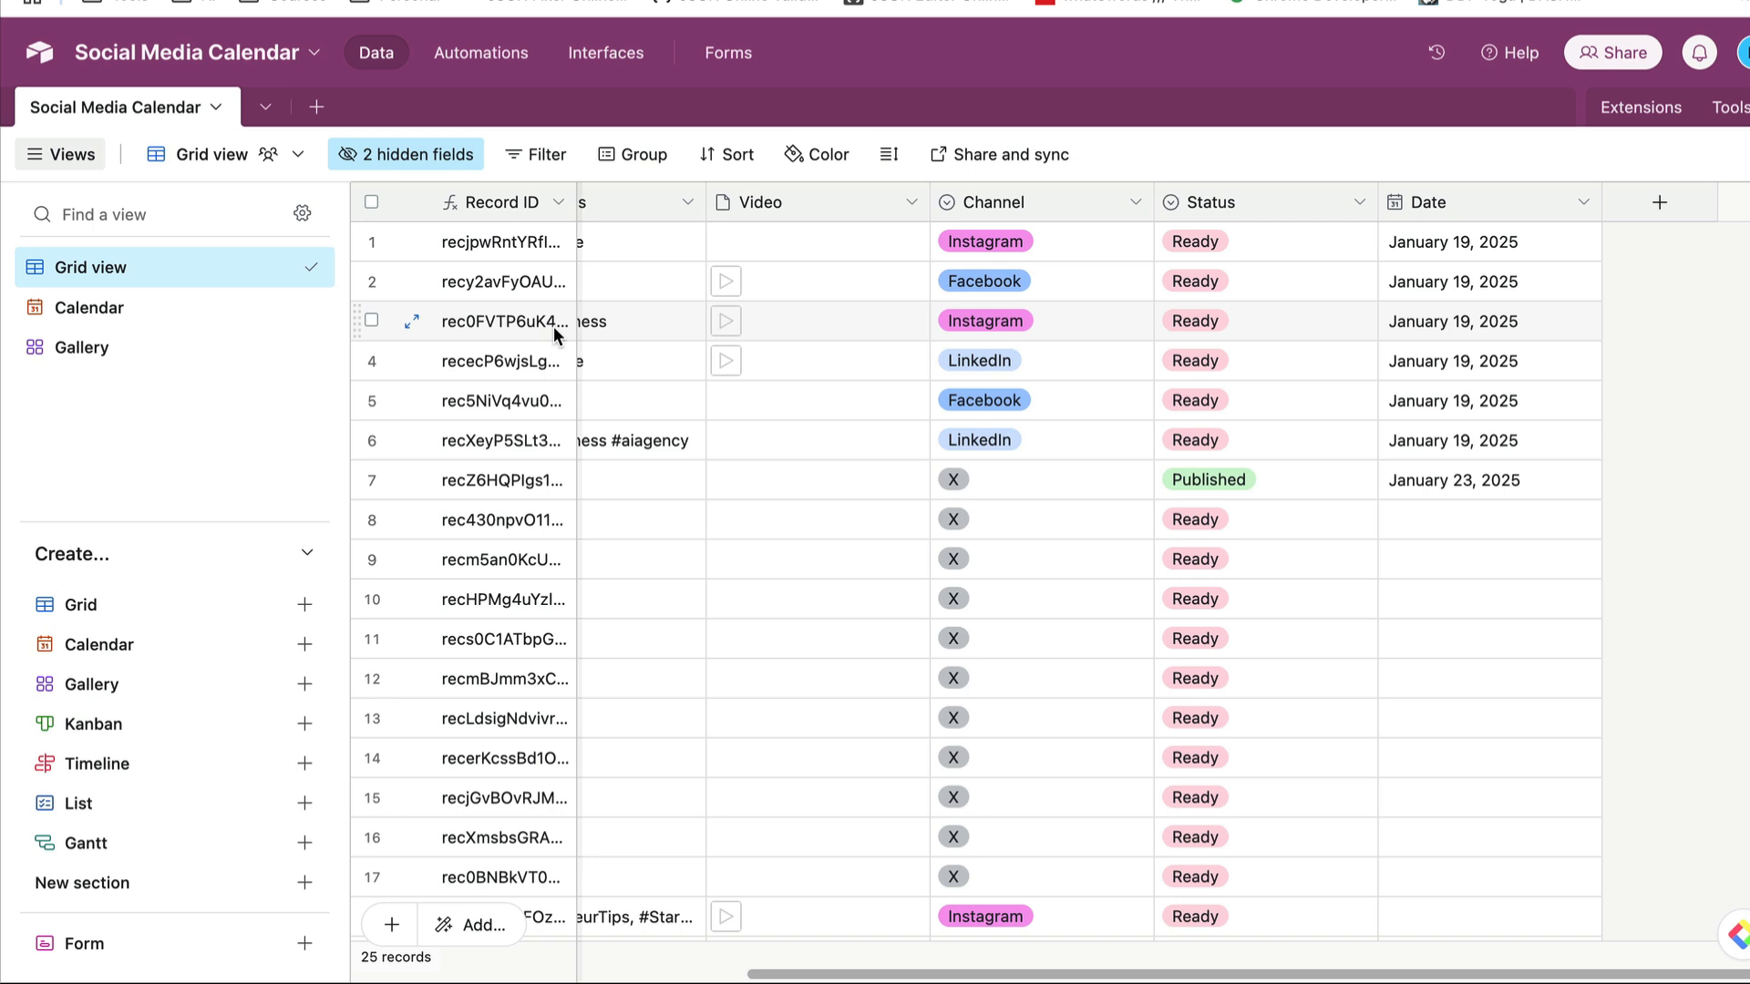
{"action": "scroll", "coordinate": [893, 380], "scroll_direction": "left", "scroll_amount": 5}
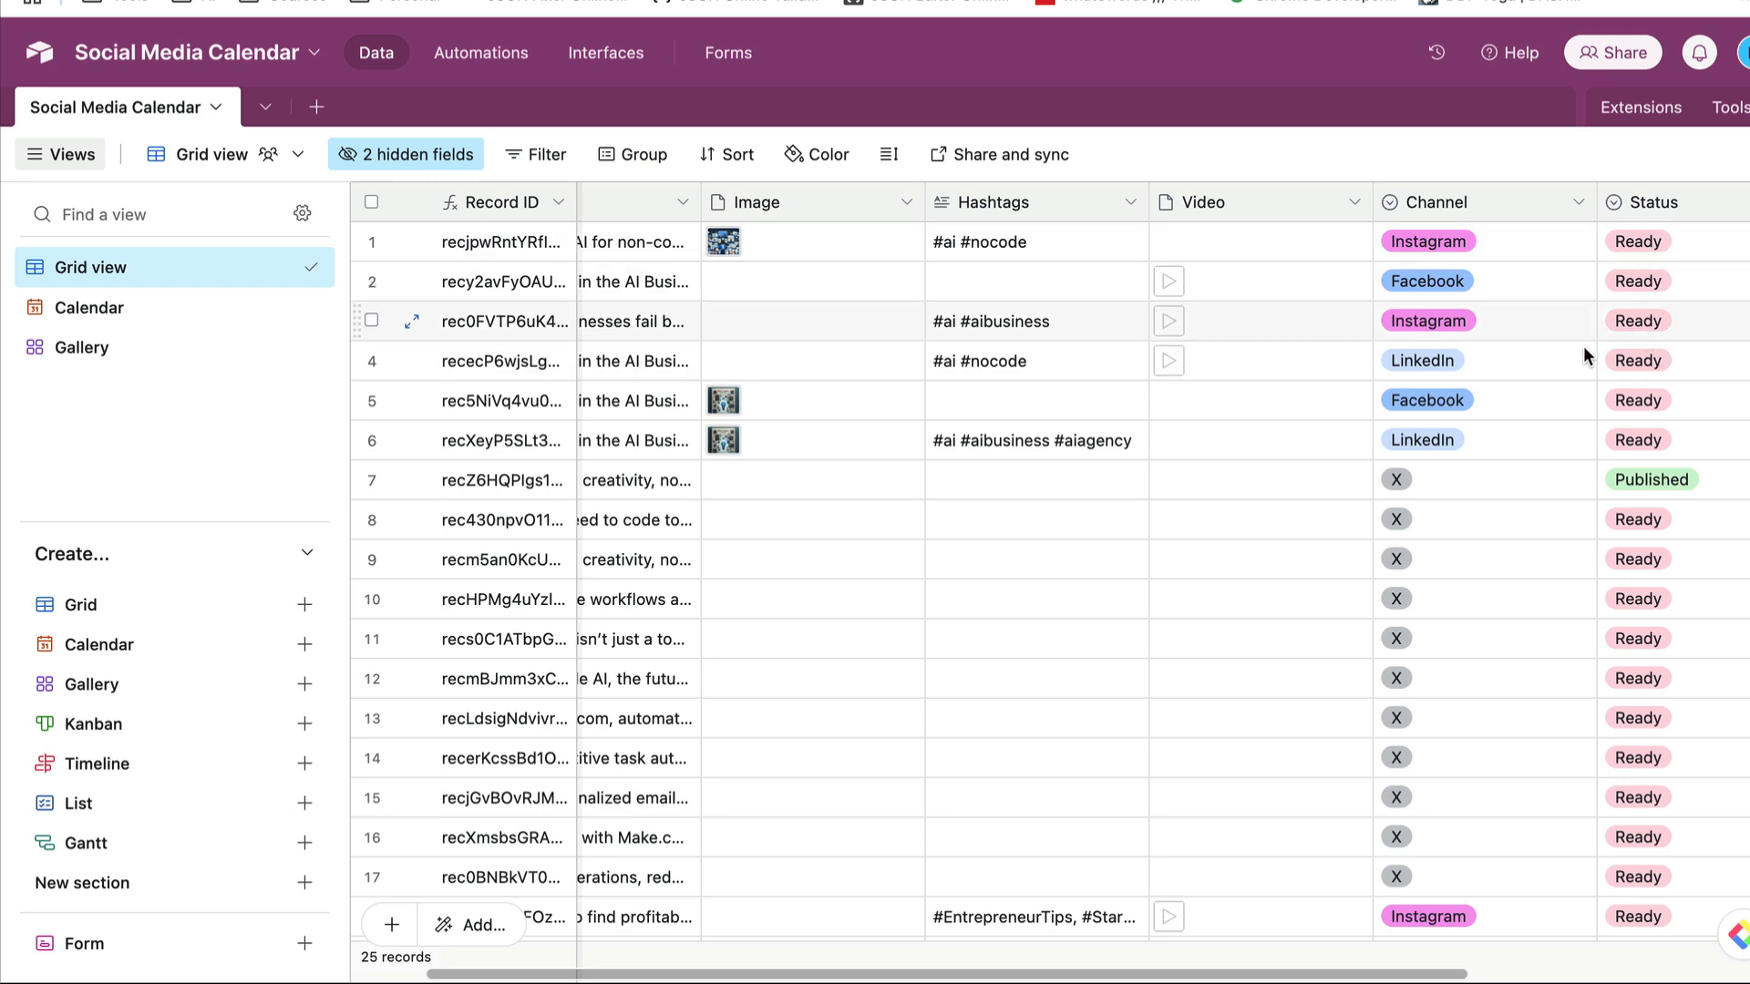
{"action": "scroll", "coordinate": [812, 543], "scroll_direction": "down", "scroll_amount": 5}
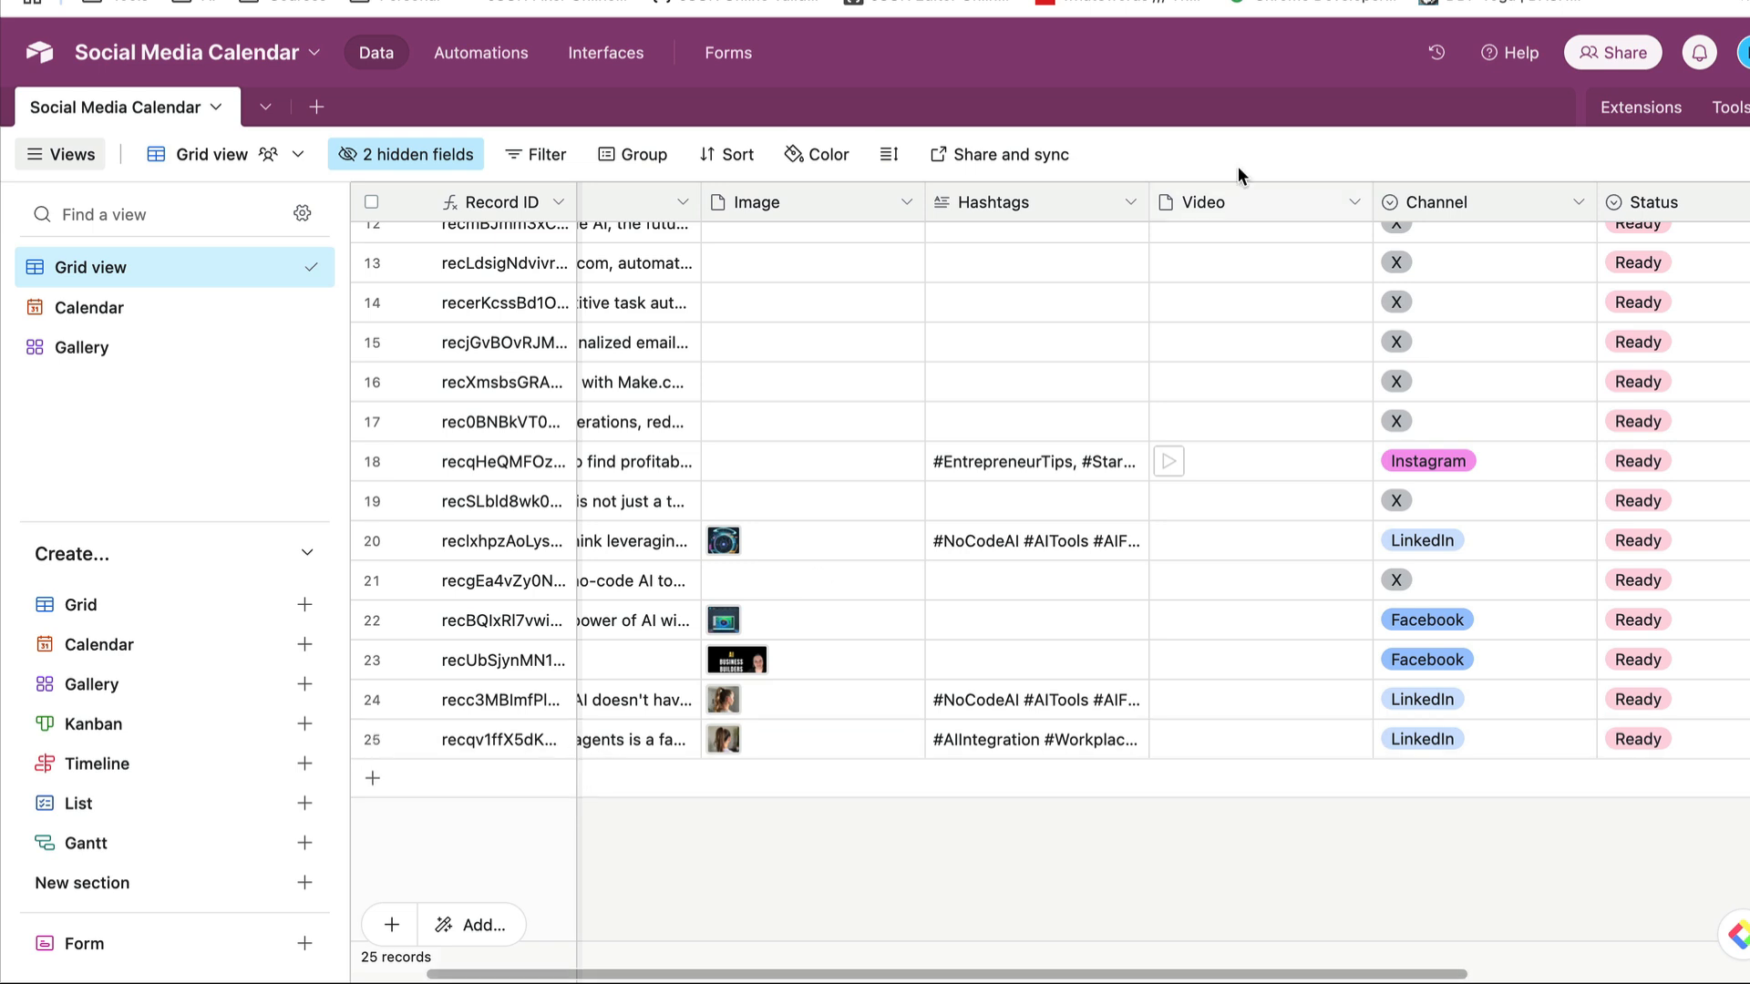
- Switch to the Content Vault's Facebook table in Airtable and set the post's Status to Sent To Calendar
{"action": "left_click", "coordinate": [1440, 0]}
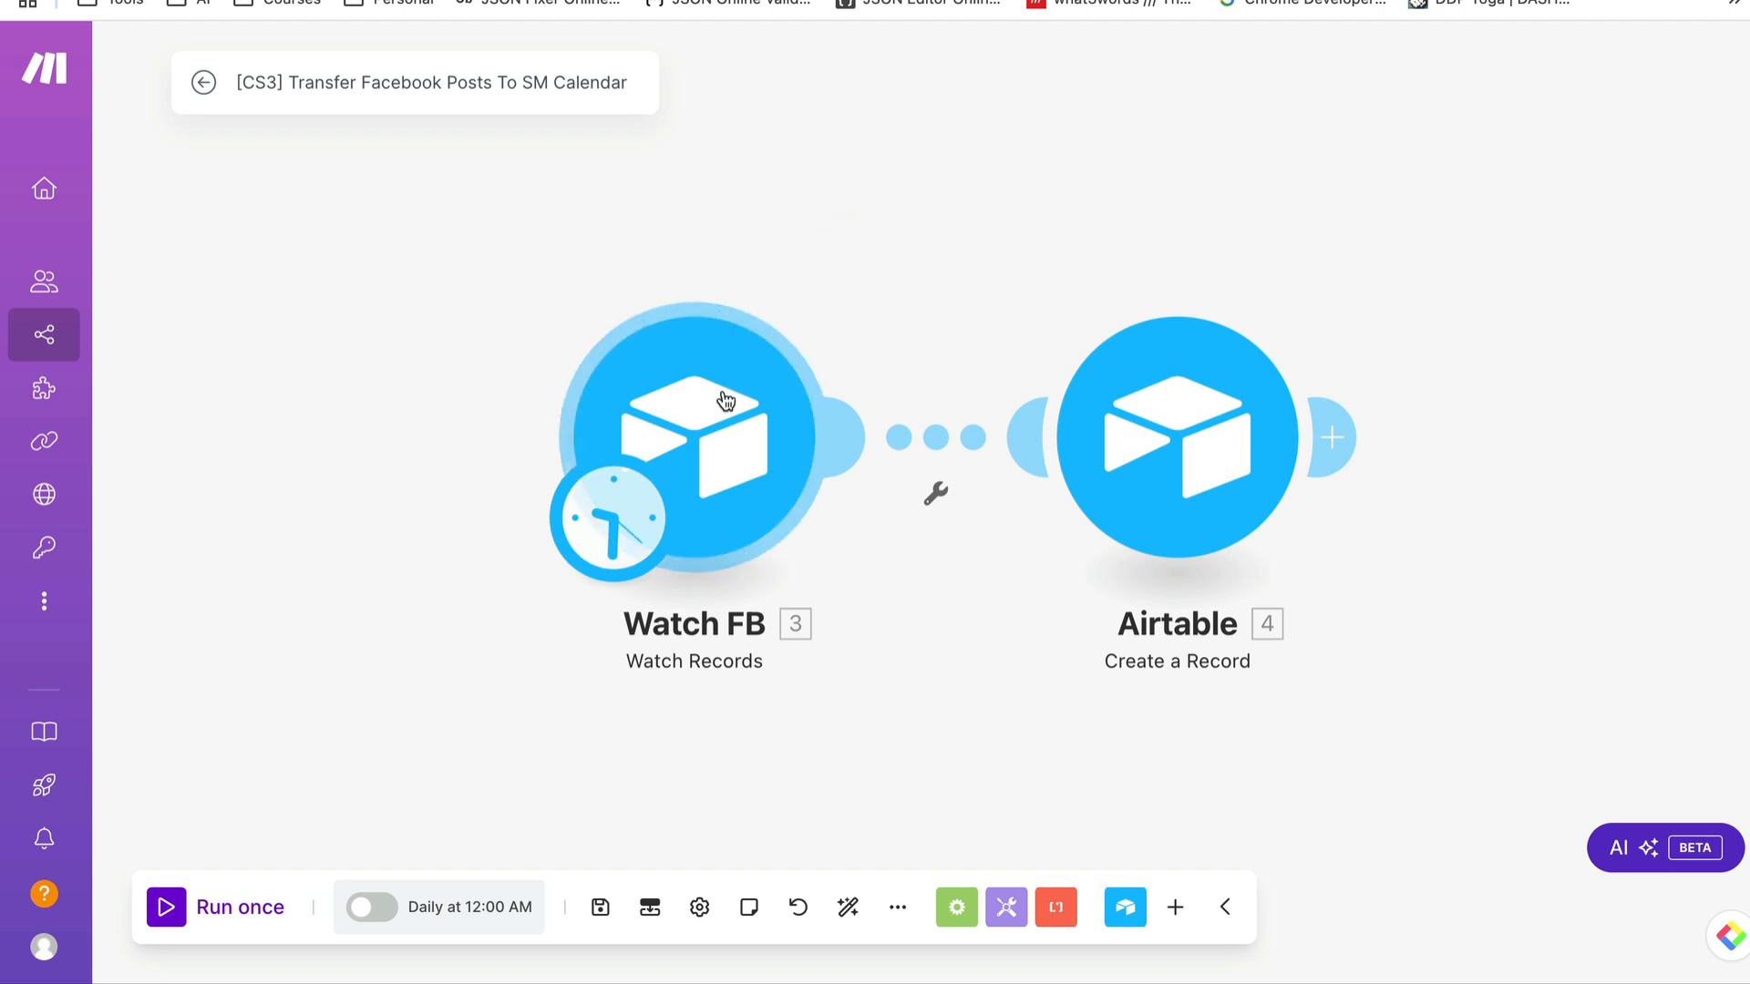
{"action": "left_click", "coordinate": [1477, 1]}
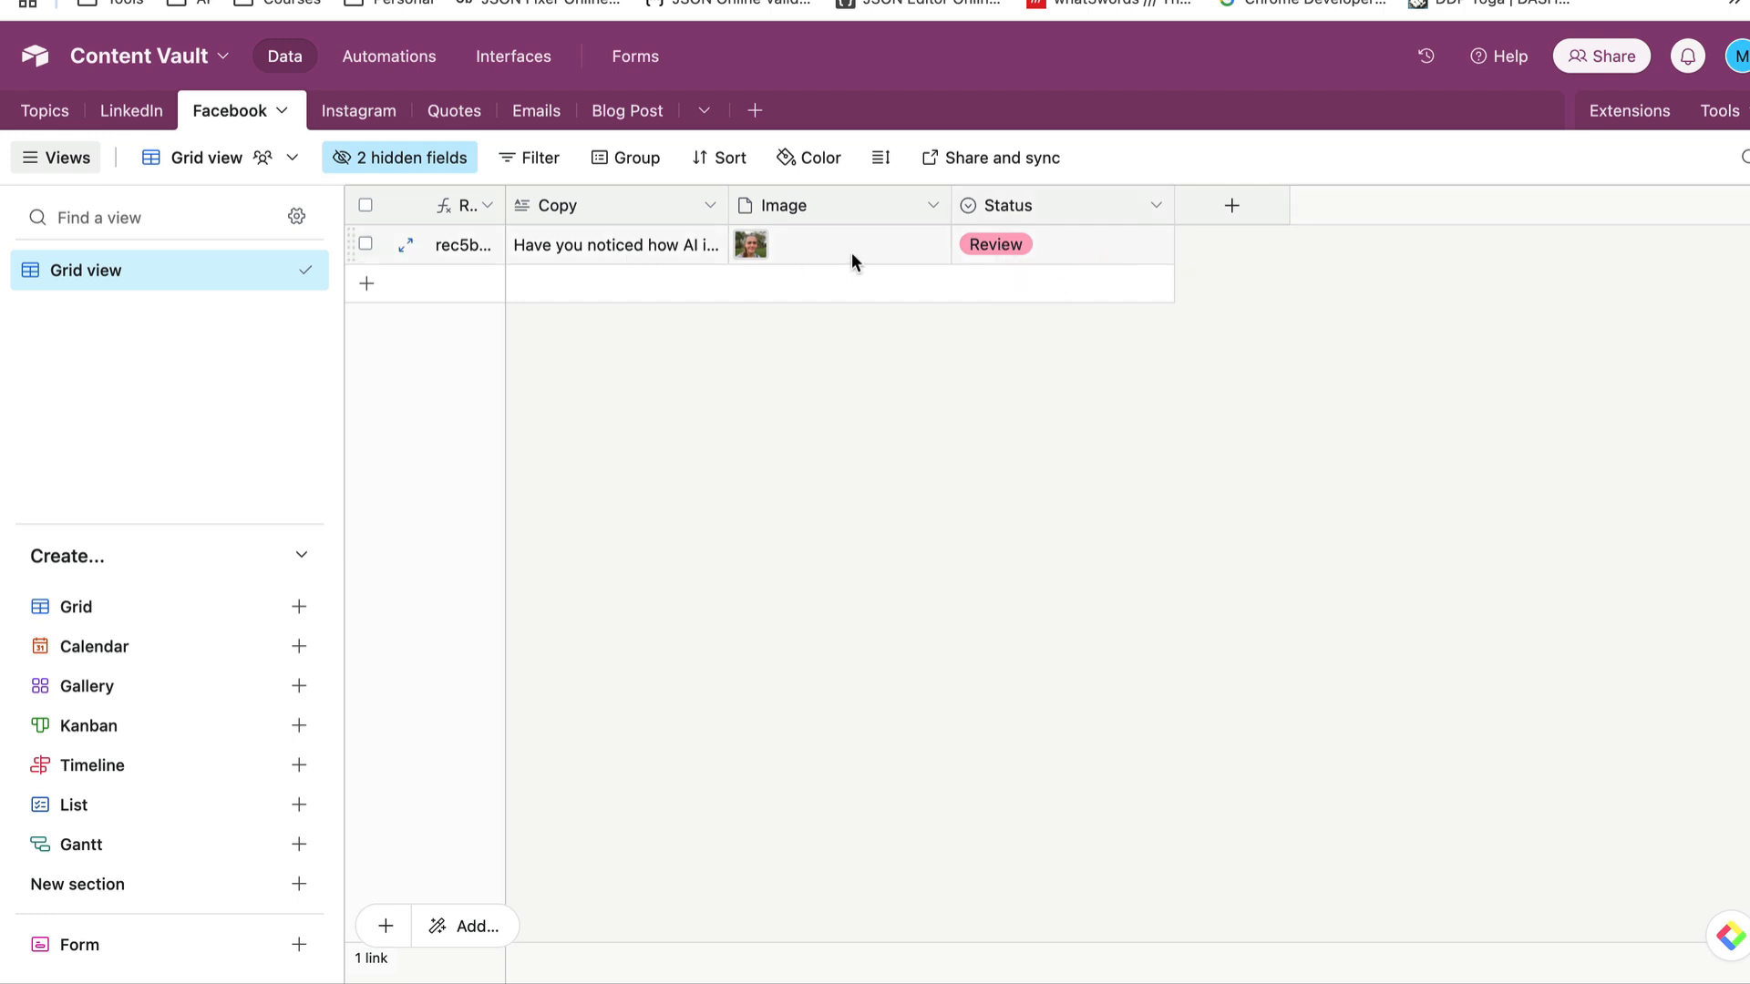
{"action": "left_click", "coordinate": [1057, 252]}
{"action": "left_click", "coordinate": [1154, 246]}
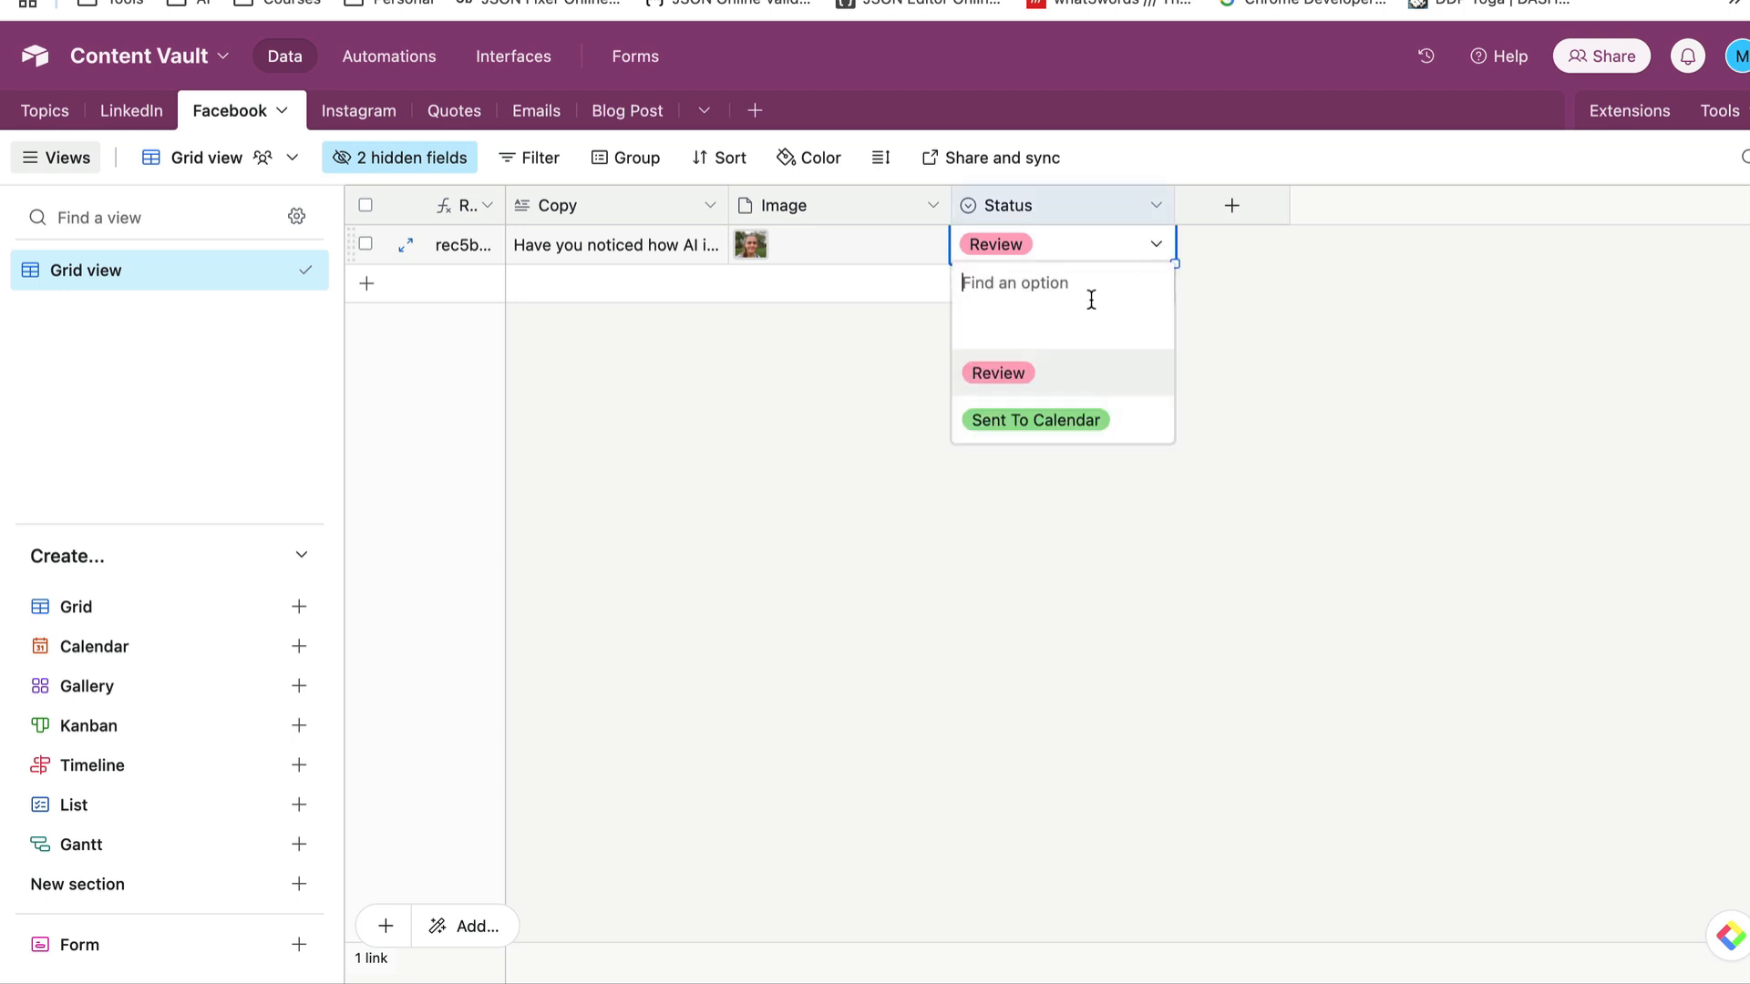
{"action": "left_click", "coordinate": [1028, 421]}
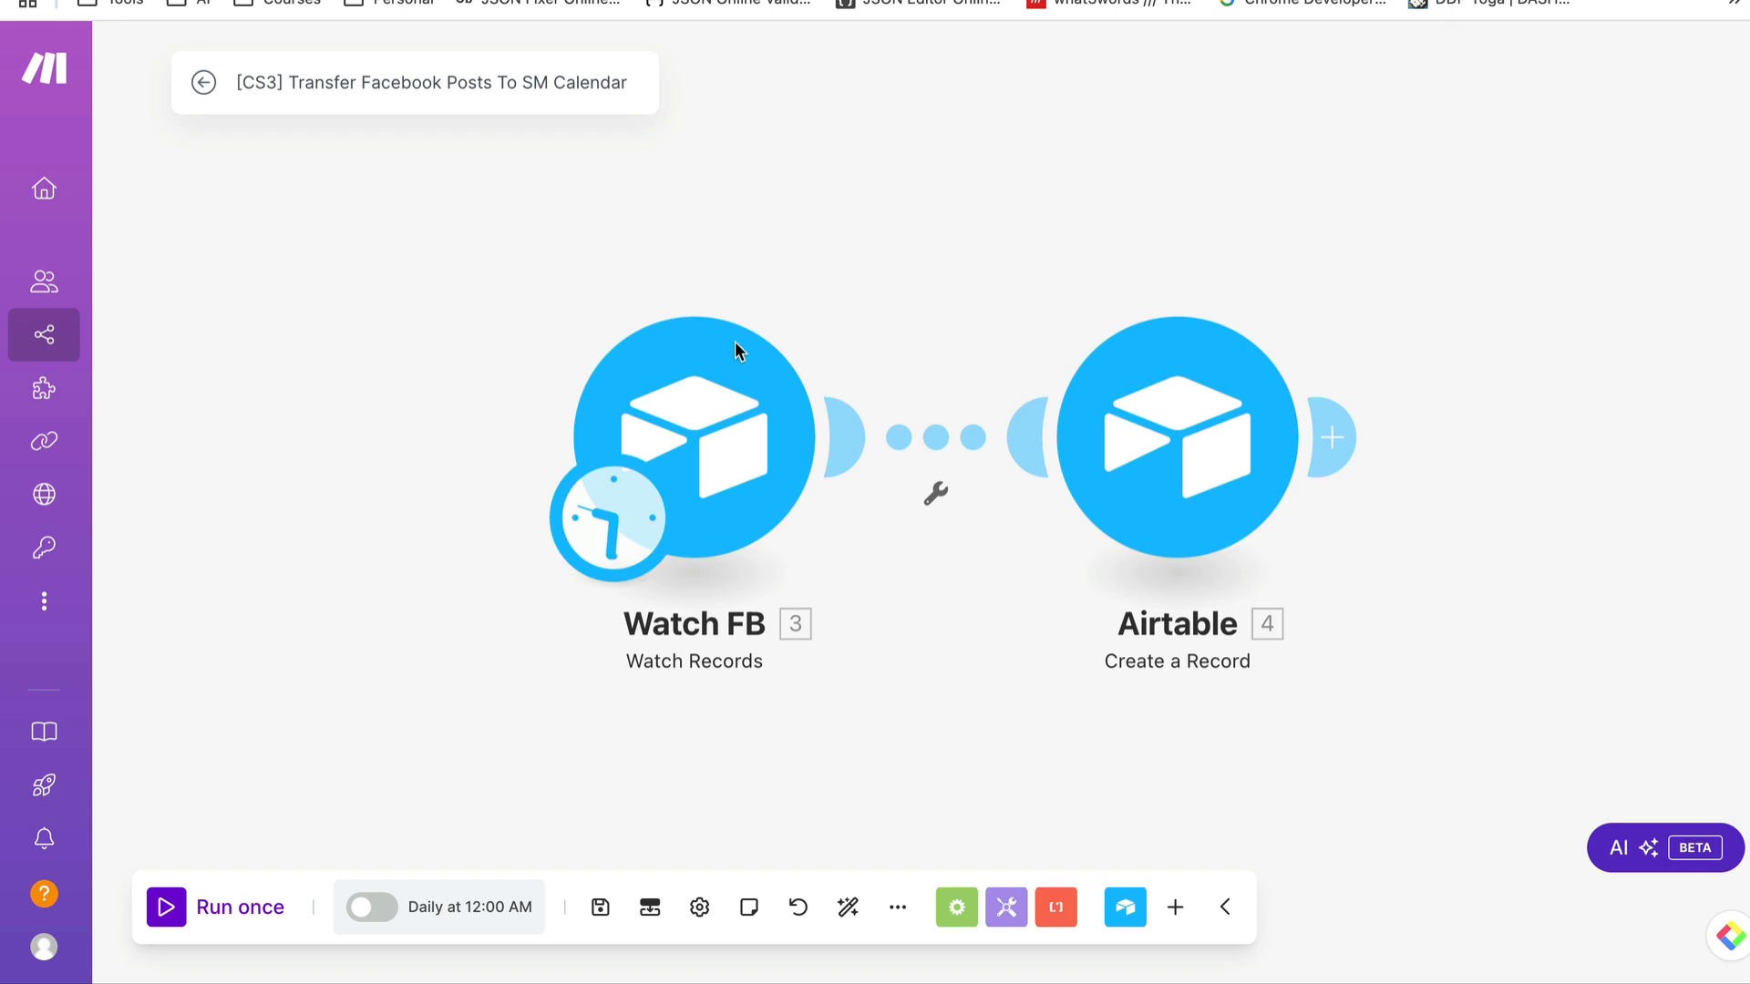
{"action": "right_click", "coordinate": [676, 430]}
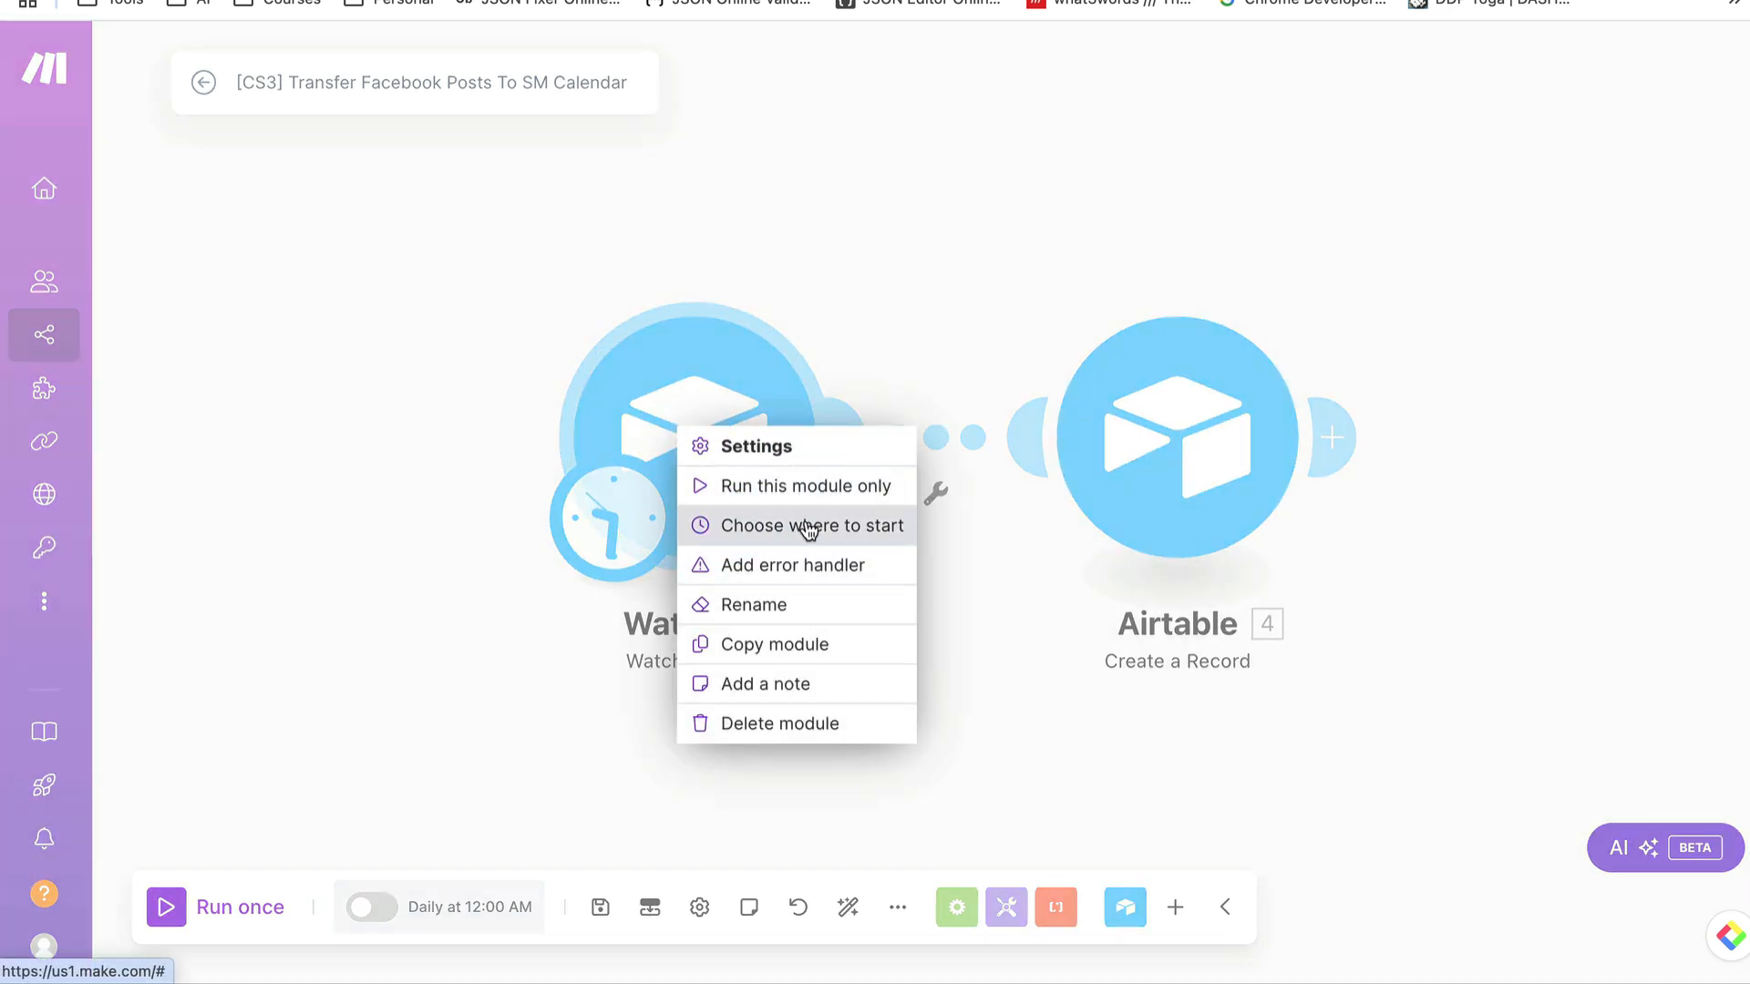
{"action": "right_click", "coordinate": [707, 390]}
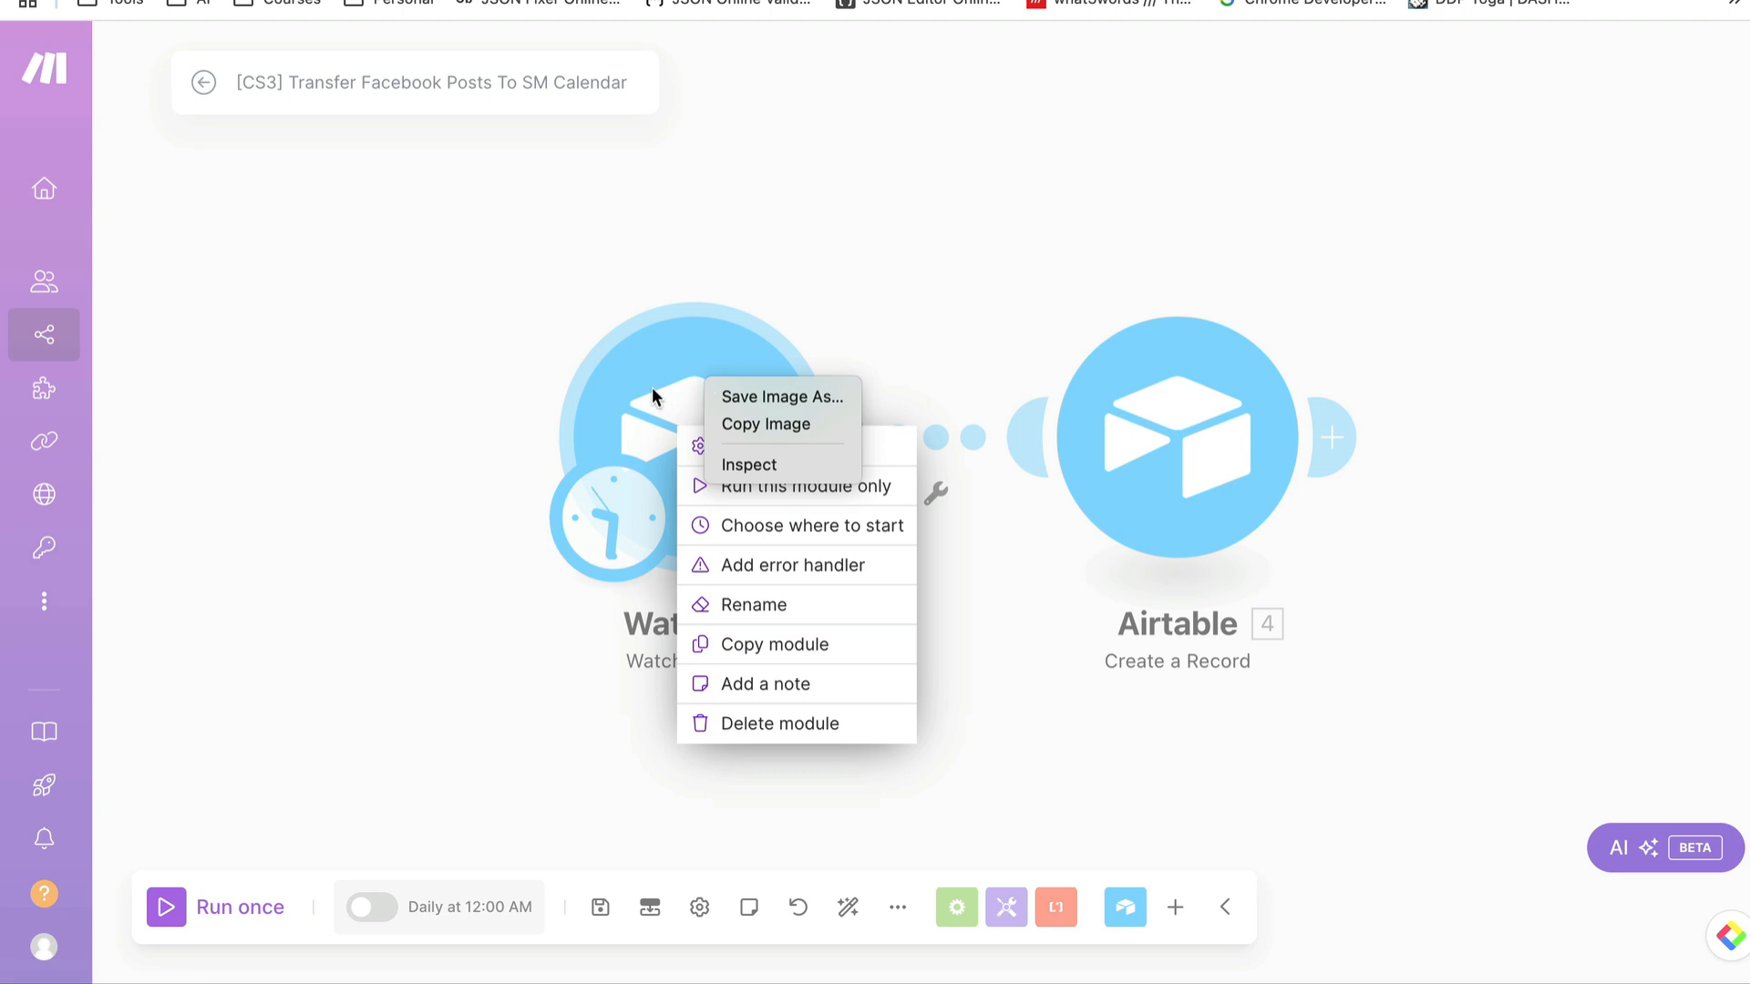
{"action": "left_click", "coordinate": [413, 290]}
{"action": "left_click", "coordinate": [468, 363]}
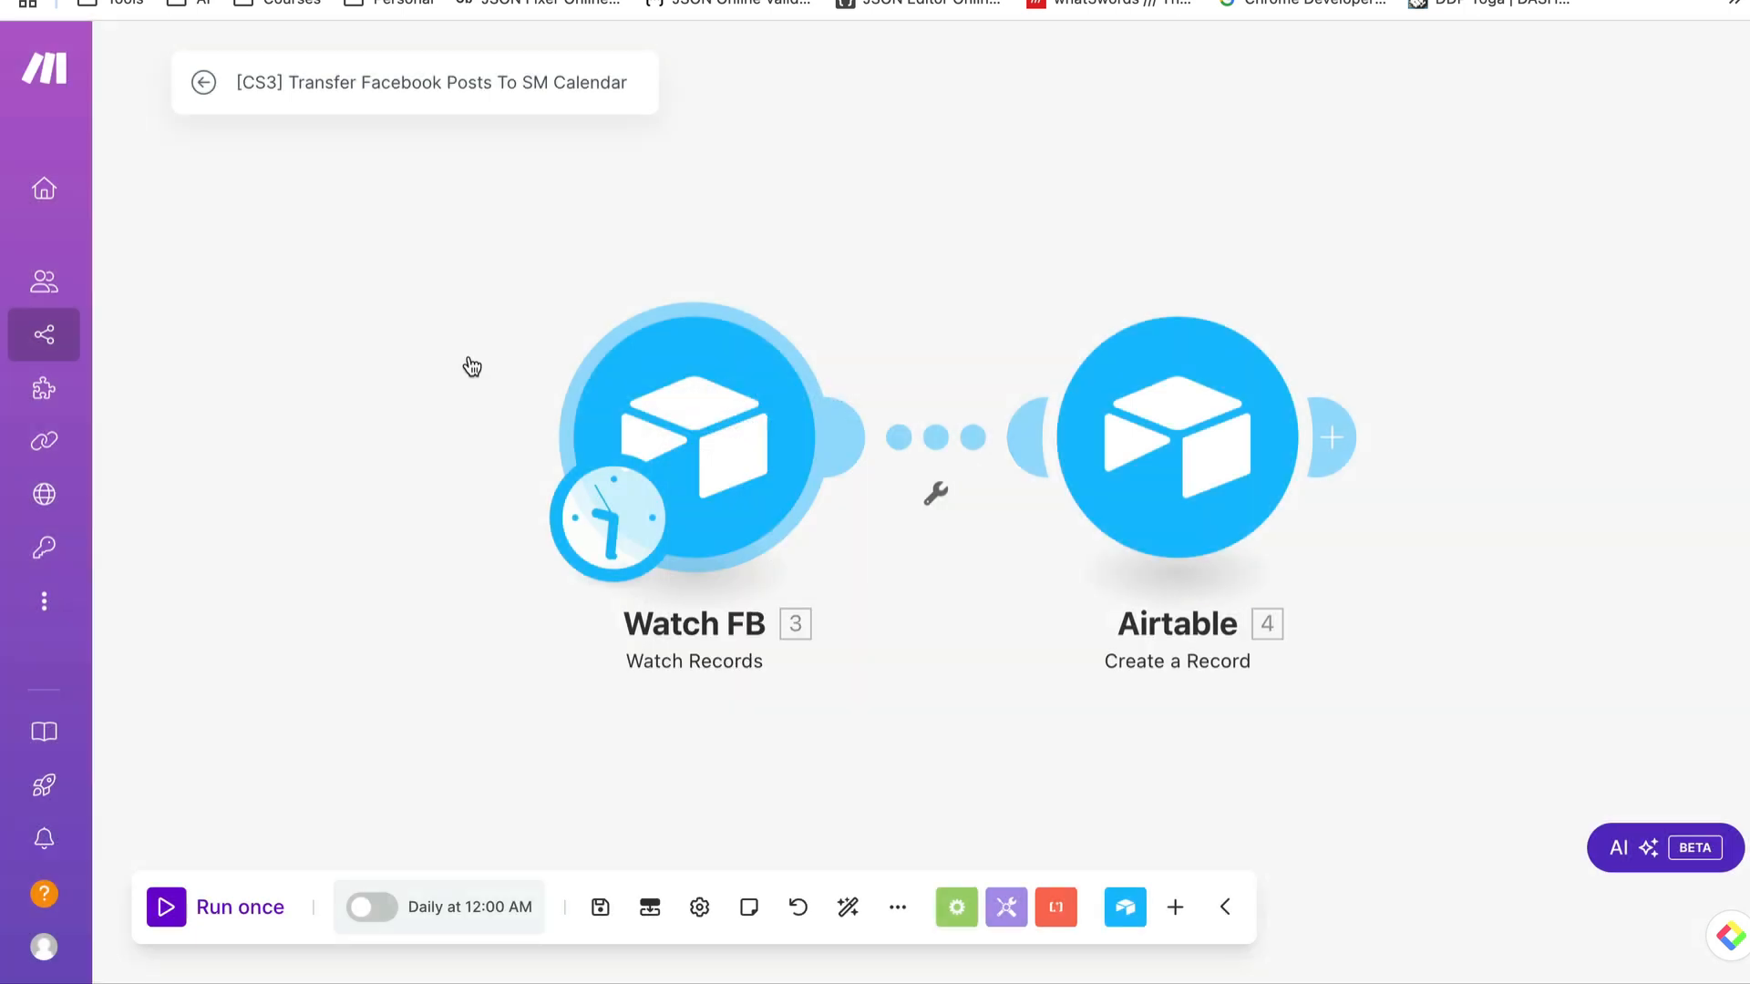
- Set the Watch FB module to start manually from the Sent To Calendar record and run the Facebook posts scenario once
{"action": "right_click", "coordinate": [727, 419]}
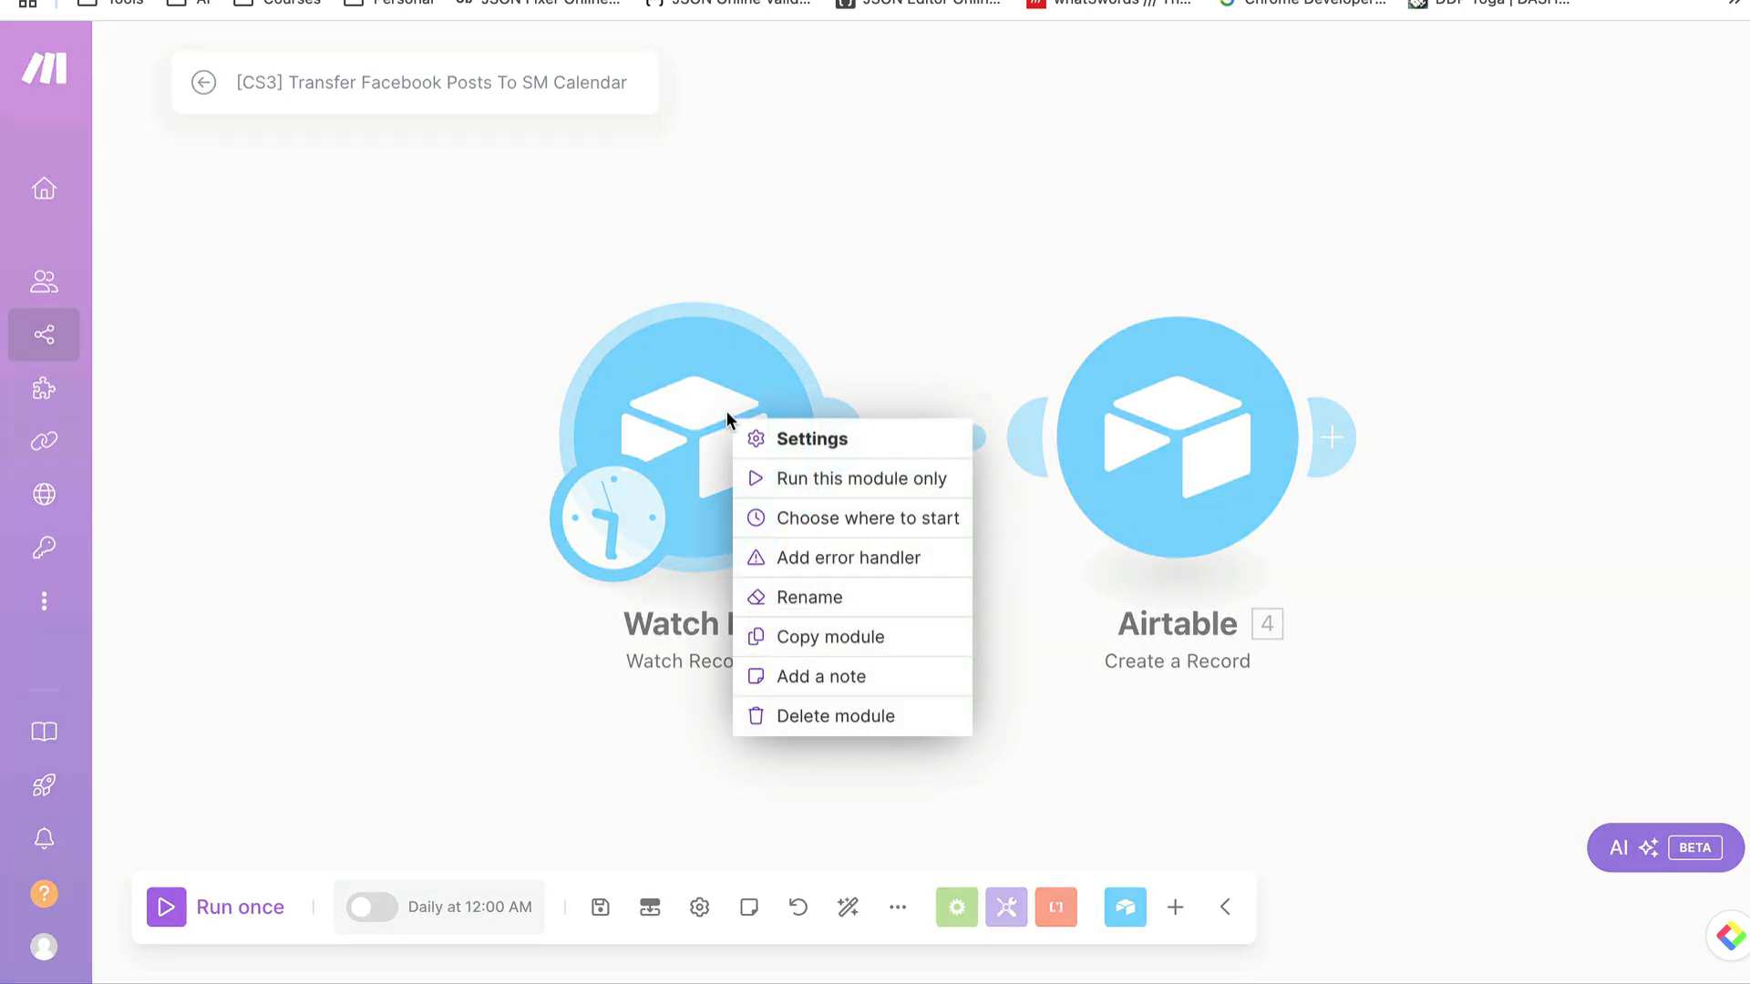
{"action": "left_click", "coordinate": [841, 527]}
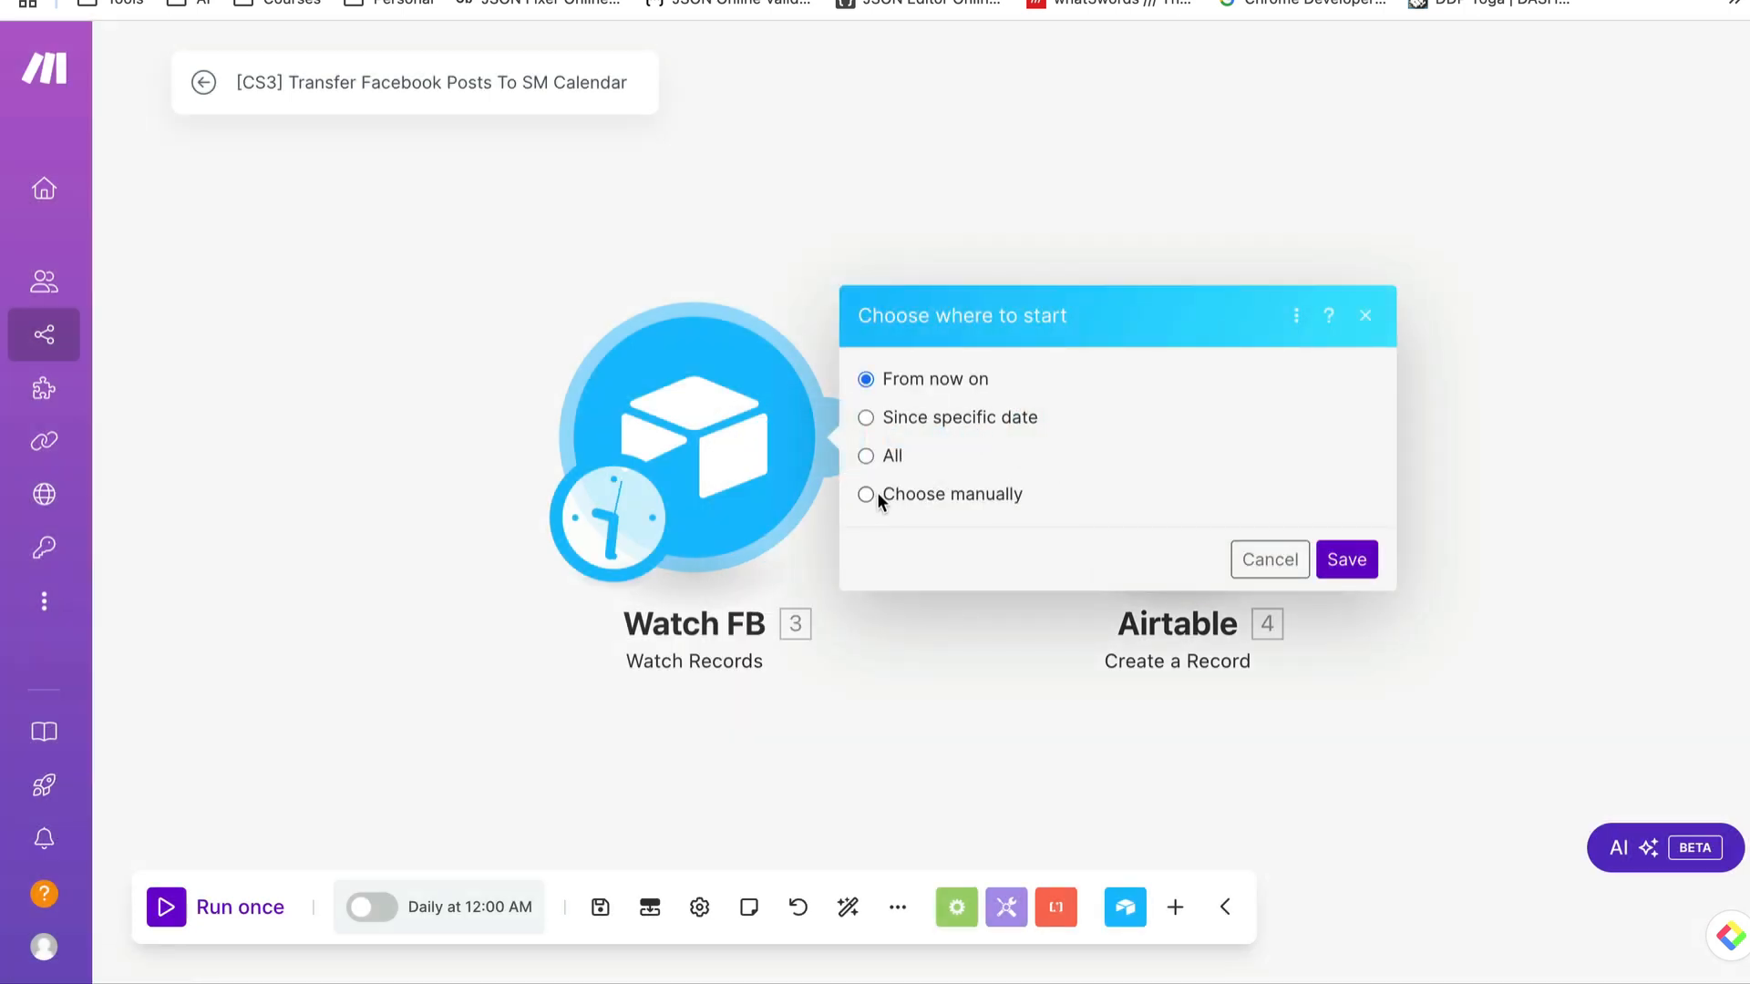
{"action": "left_click", "coordinate": [867, 495]}
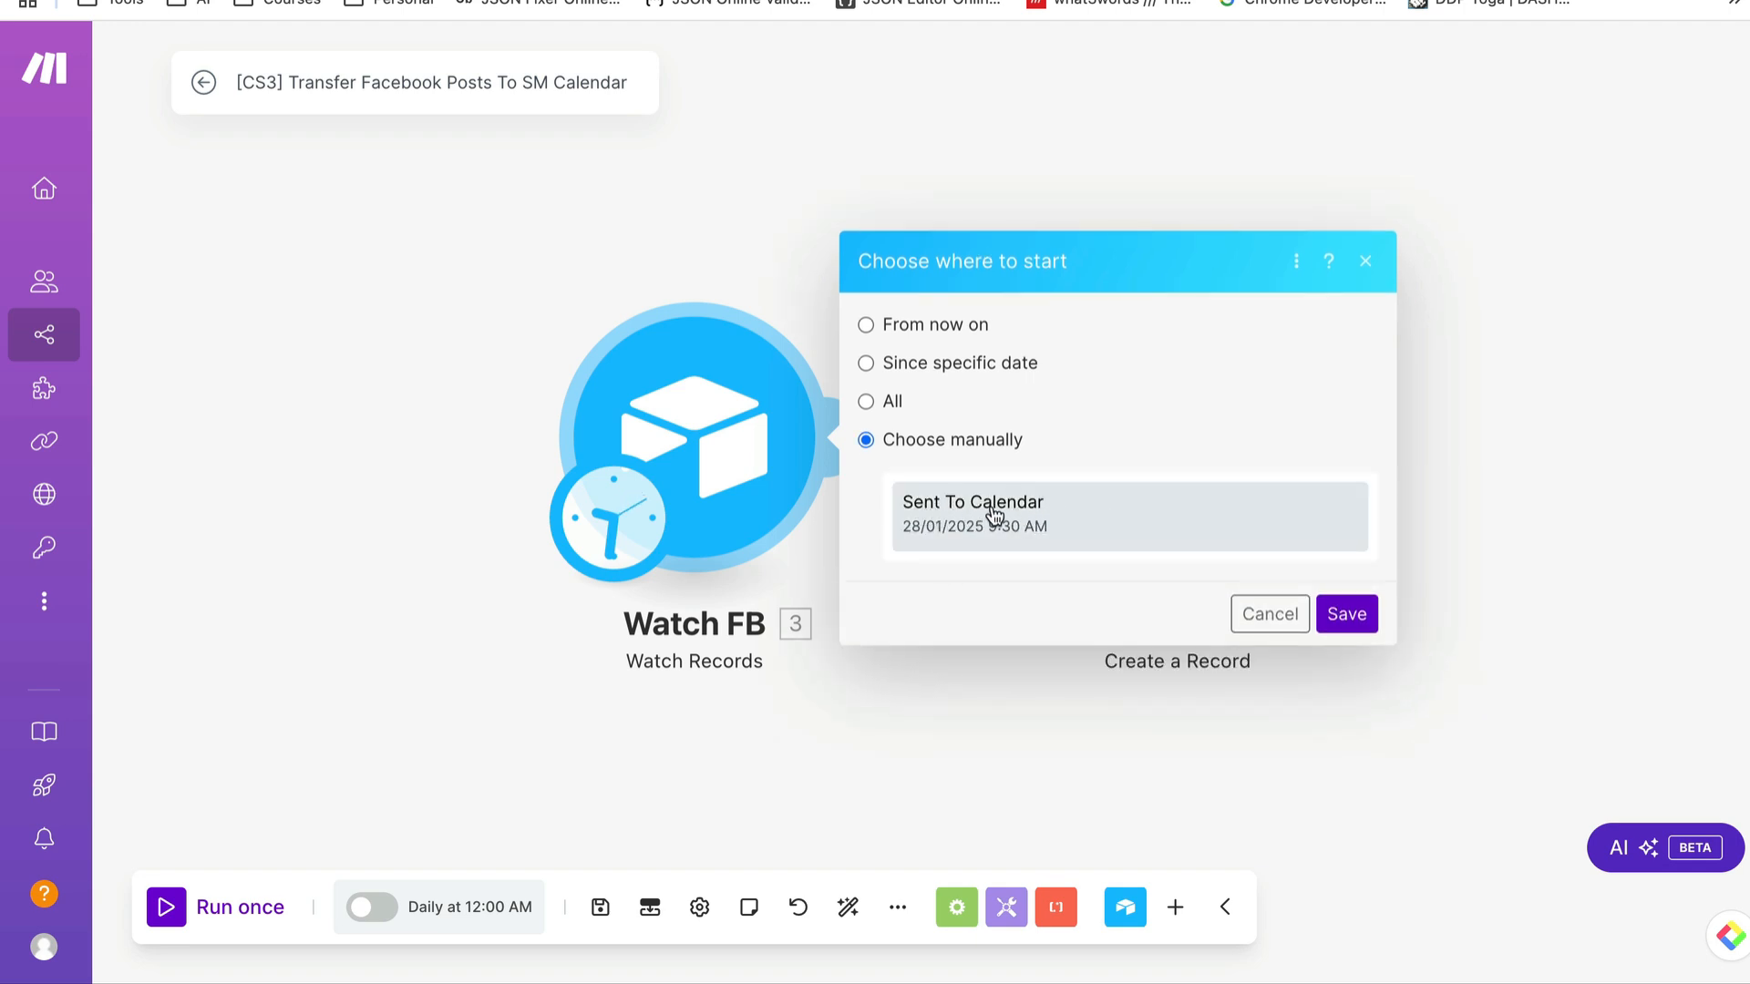
{"action": "left_click", "coordinate": [1069, 518]}
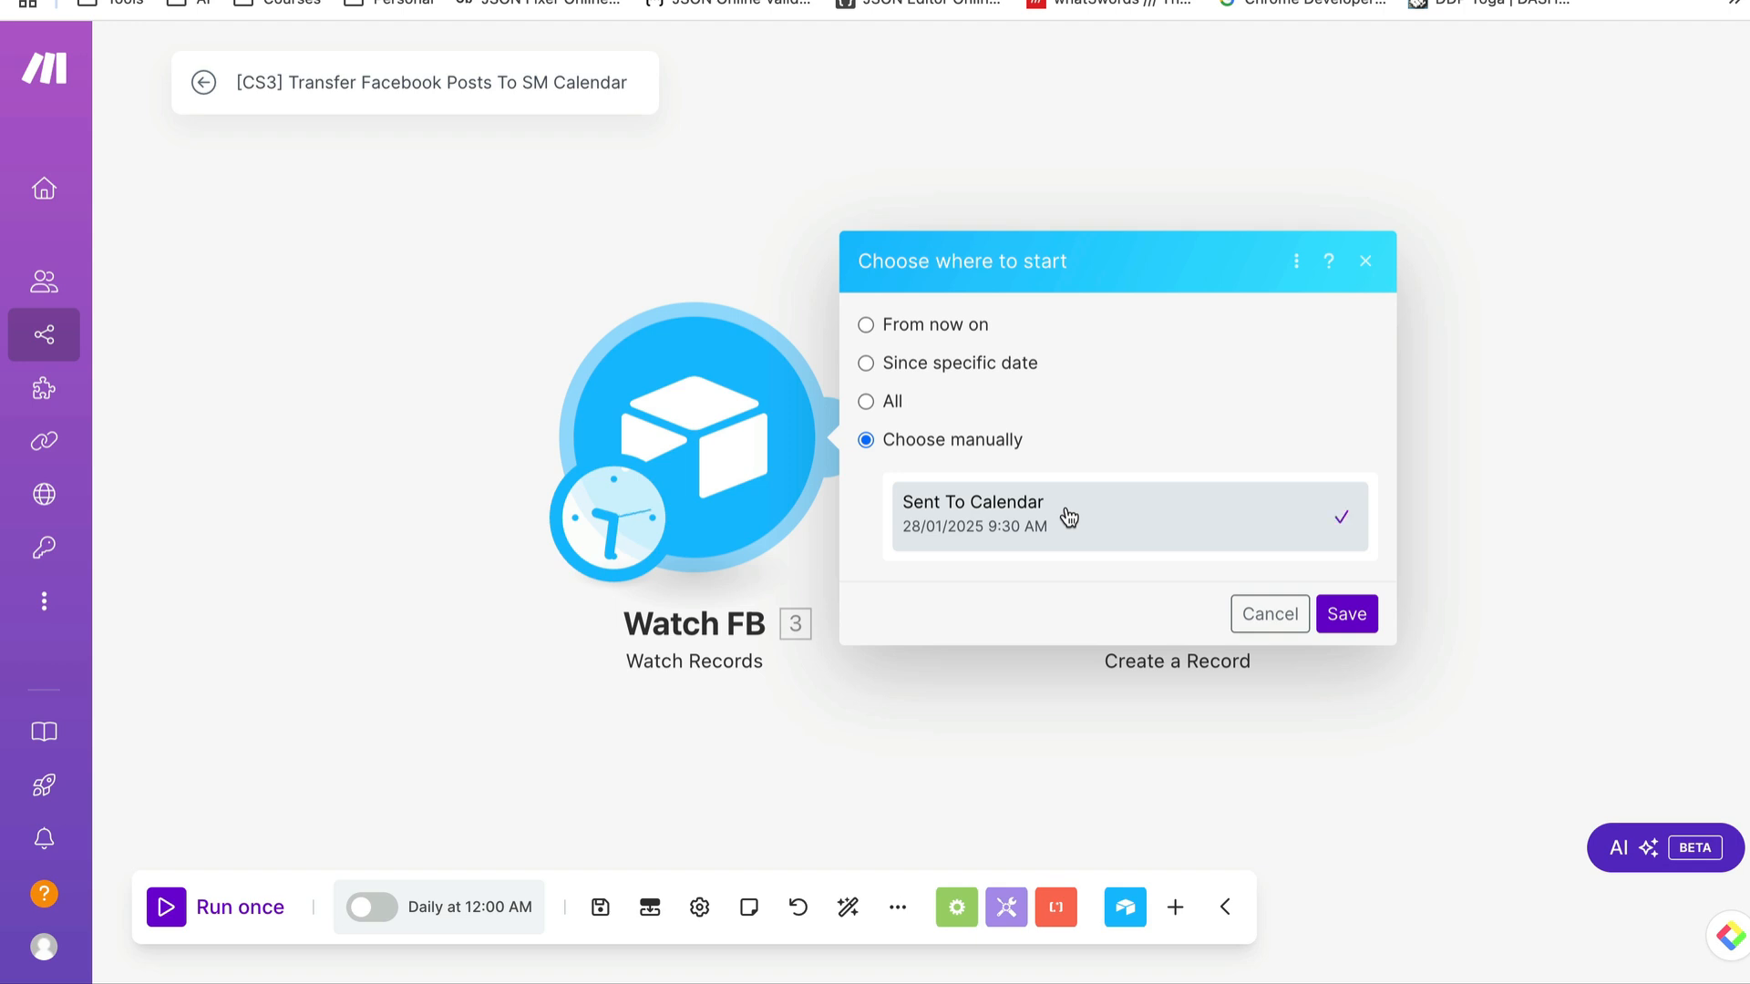
{"action": "left_click", "coordinate": [1346, 614]}
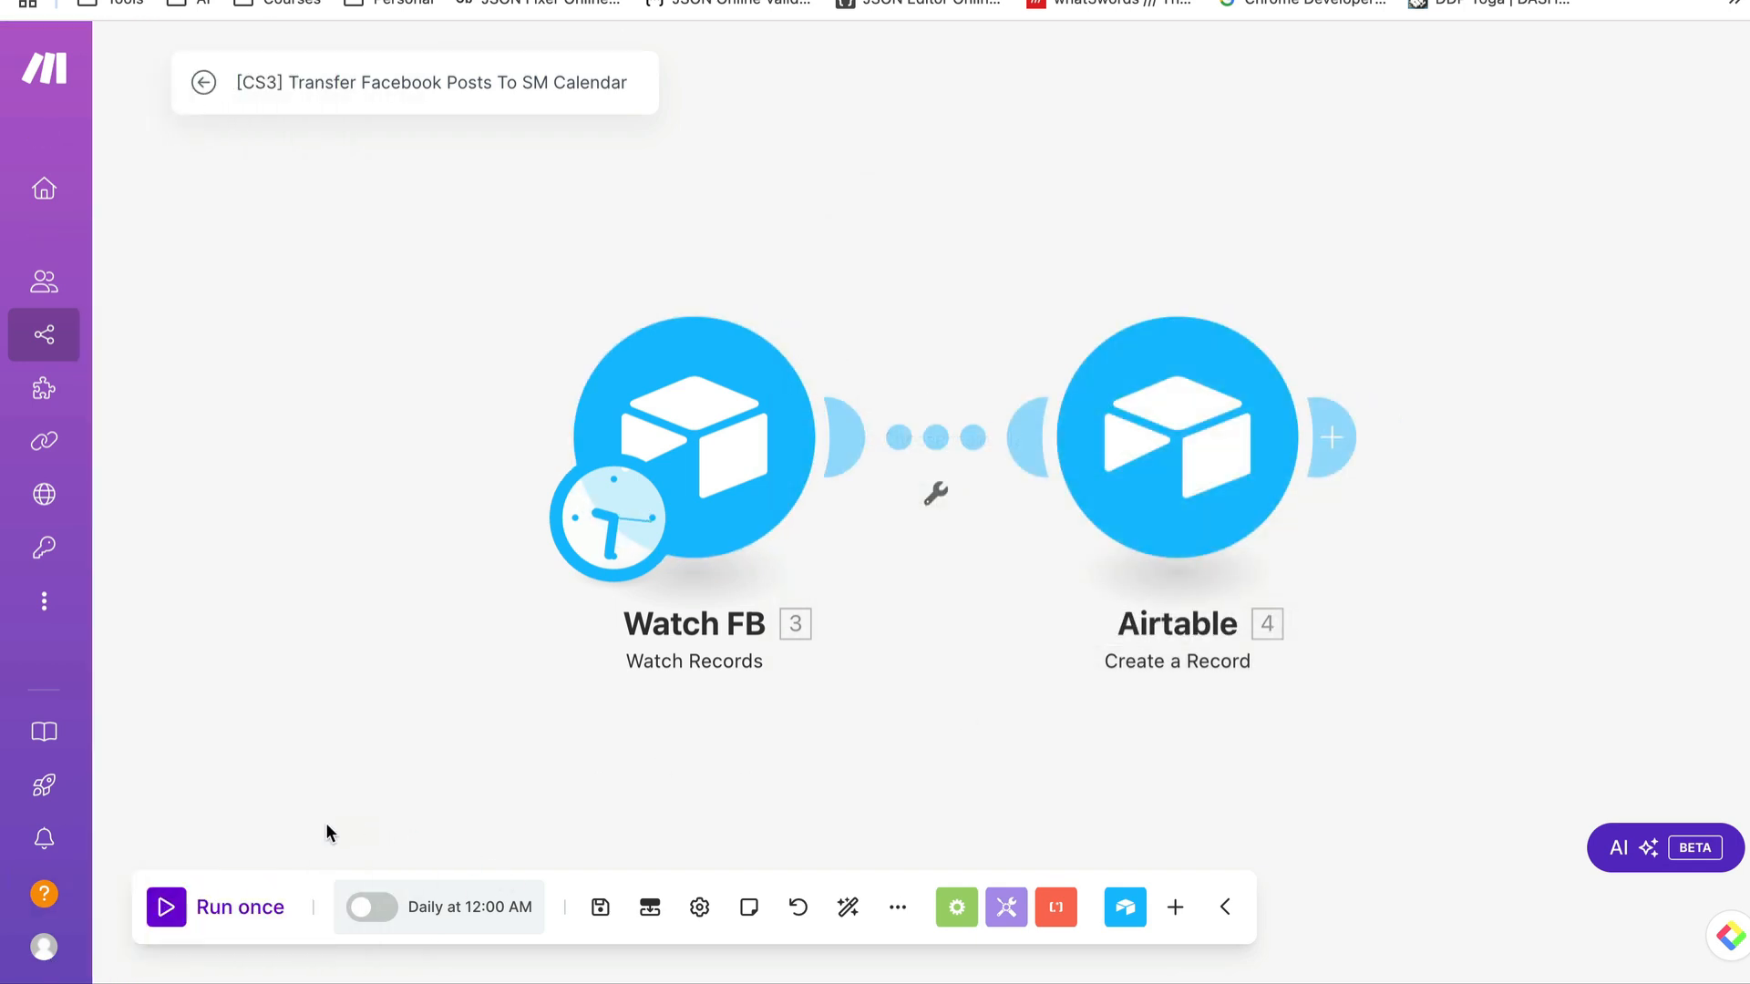
{"action": "left_click", "coordinate": [205, 910]}
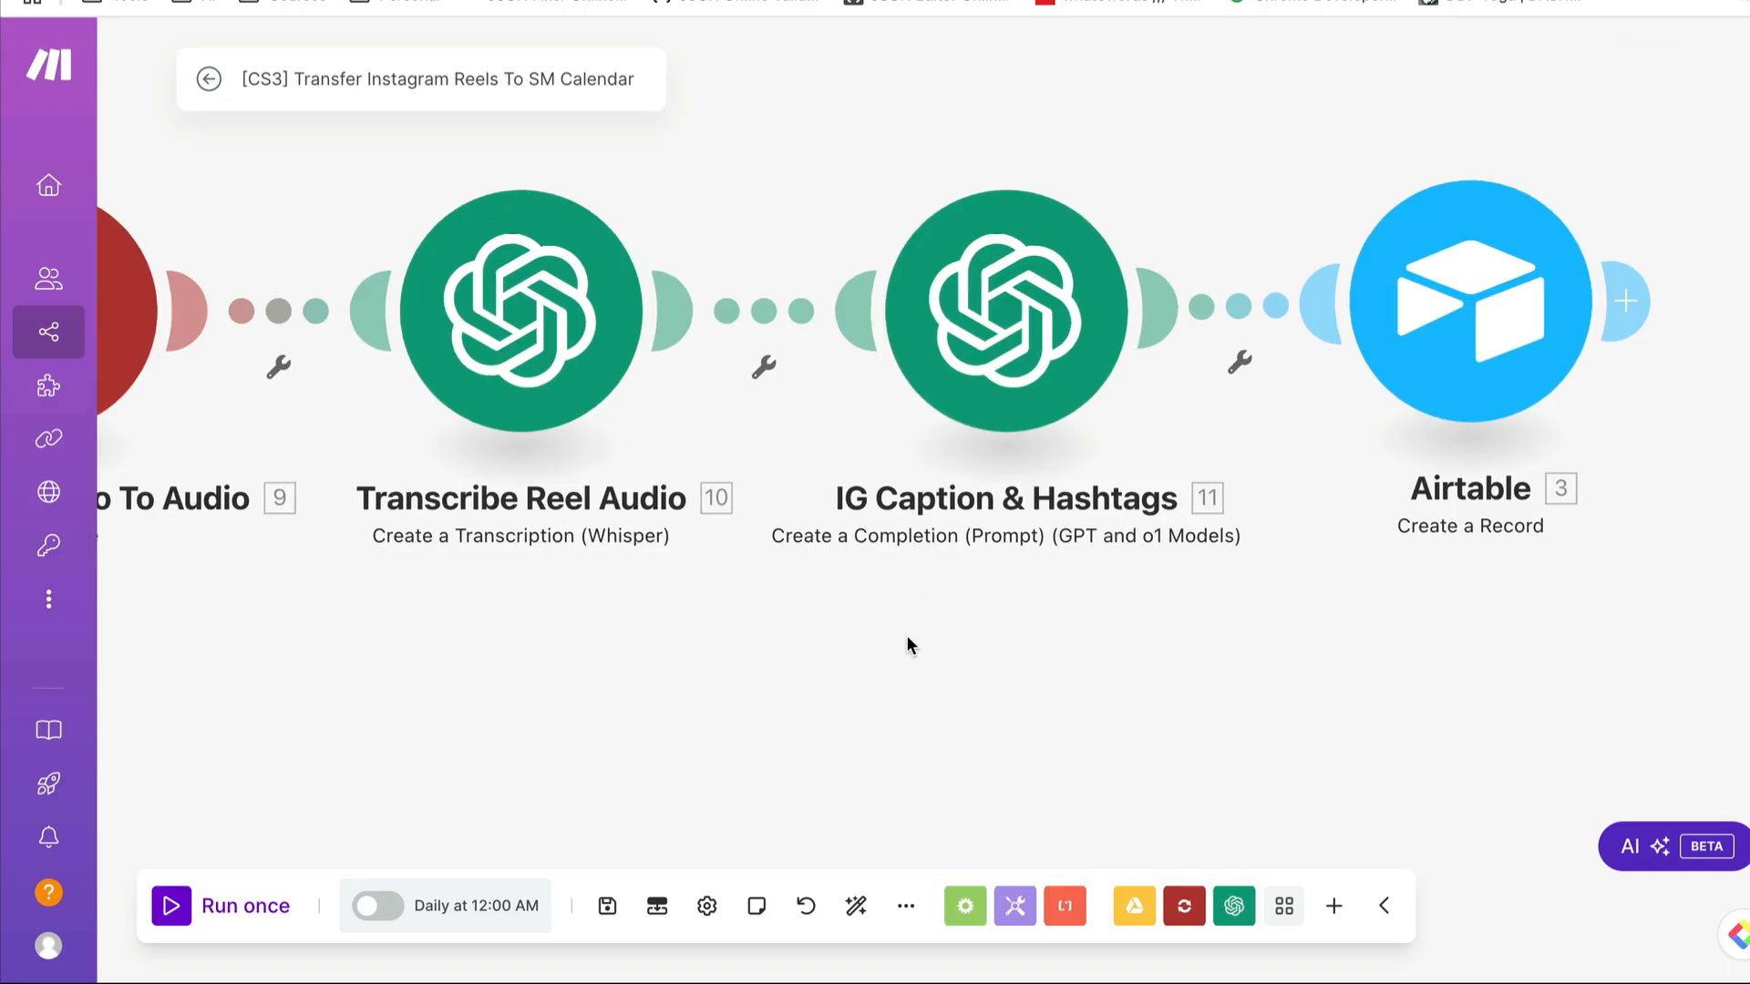
- In the Instagram Reels scenario, set Watch Reels to start manually from "Why AI businesses fail.mp4" and run the scenario once
{"action": "scroll", "coordinate": [908, 638], "scroll_direction": "down", "scroll_amount": 5}
{"action": "left_click_drag", "start_coordinate": [528, 676], "coordinate": [795, 589]}
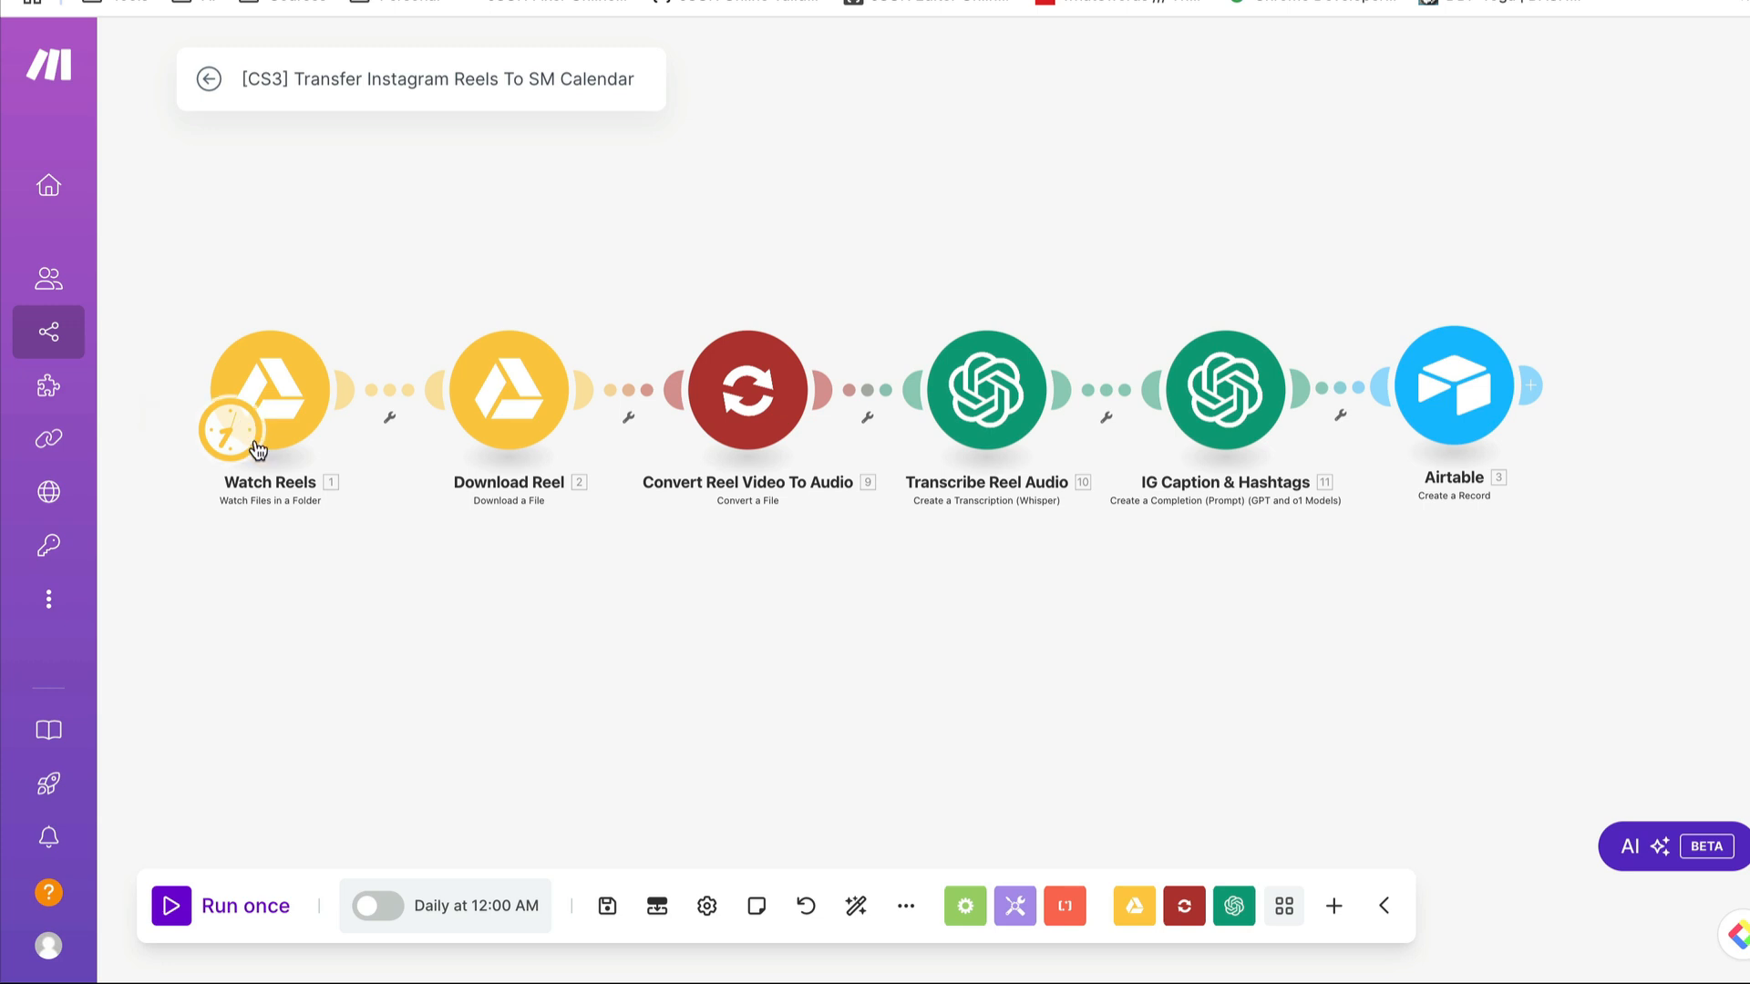
{"action": "right_click", "coordinate": [250, 397]}
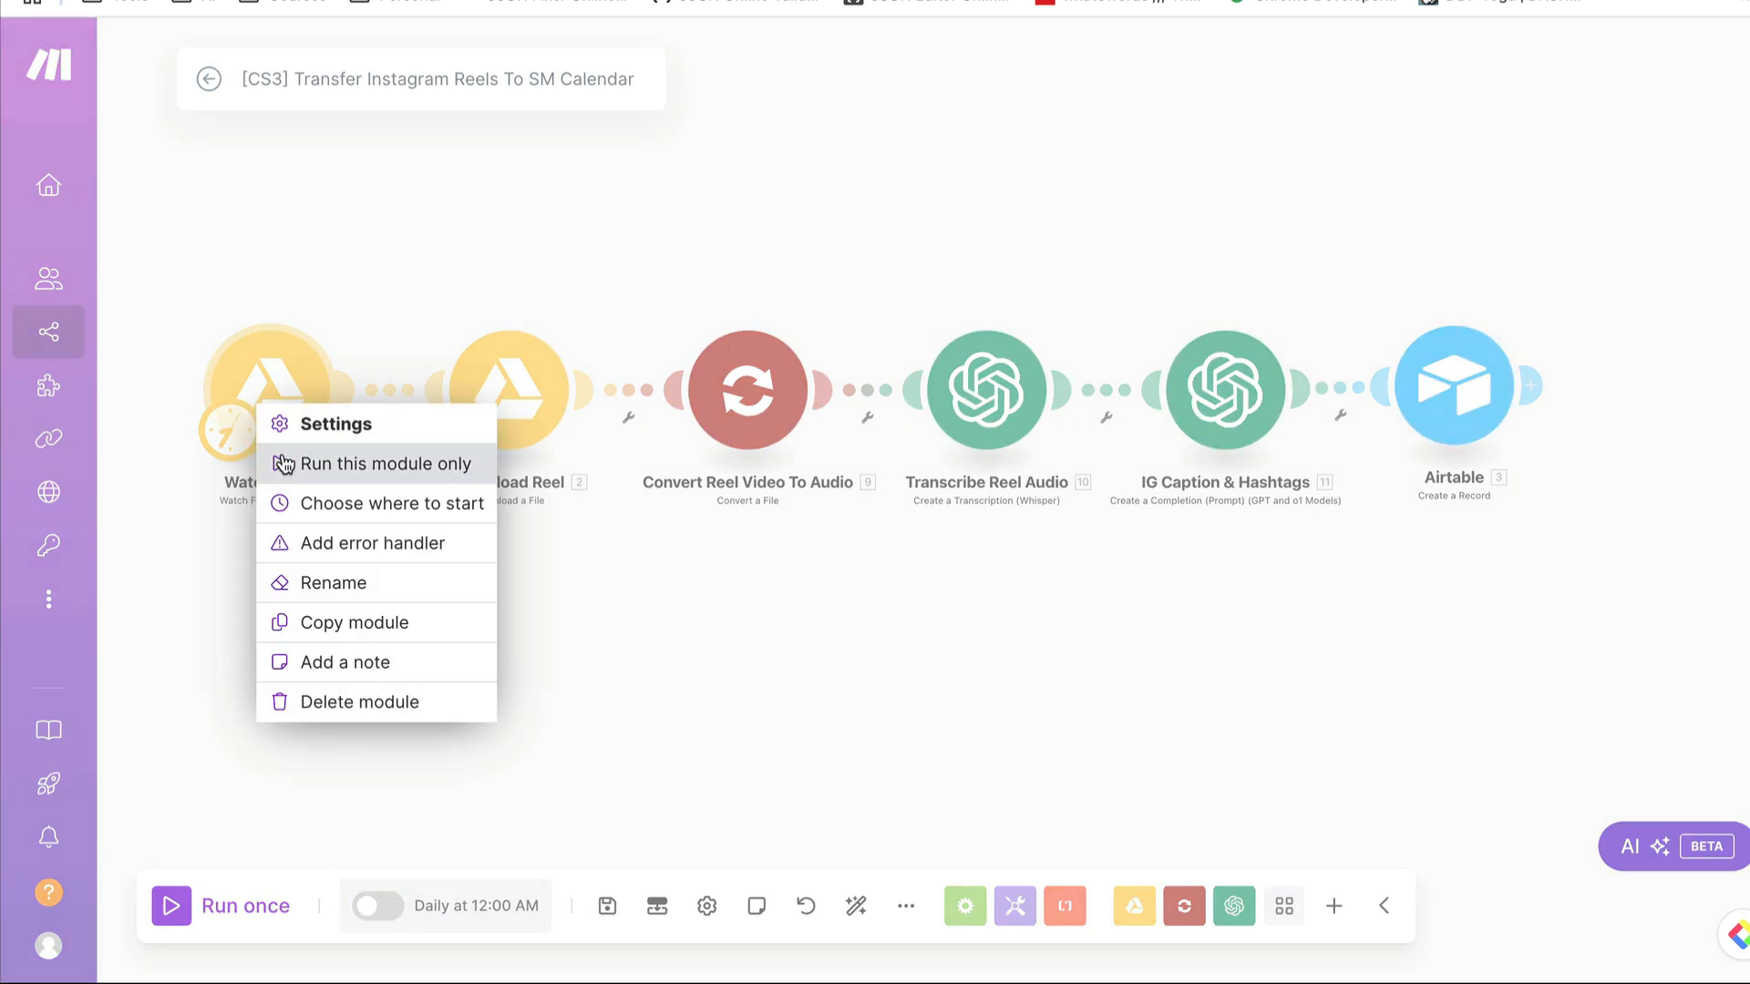
{"action": "left_click", "coordinate": [303, 503]}
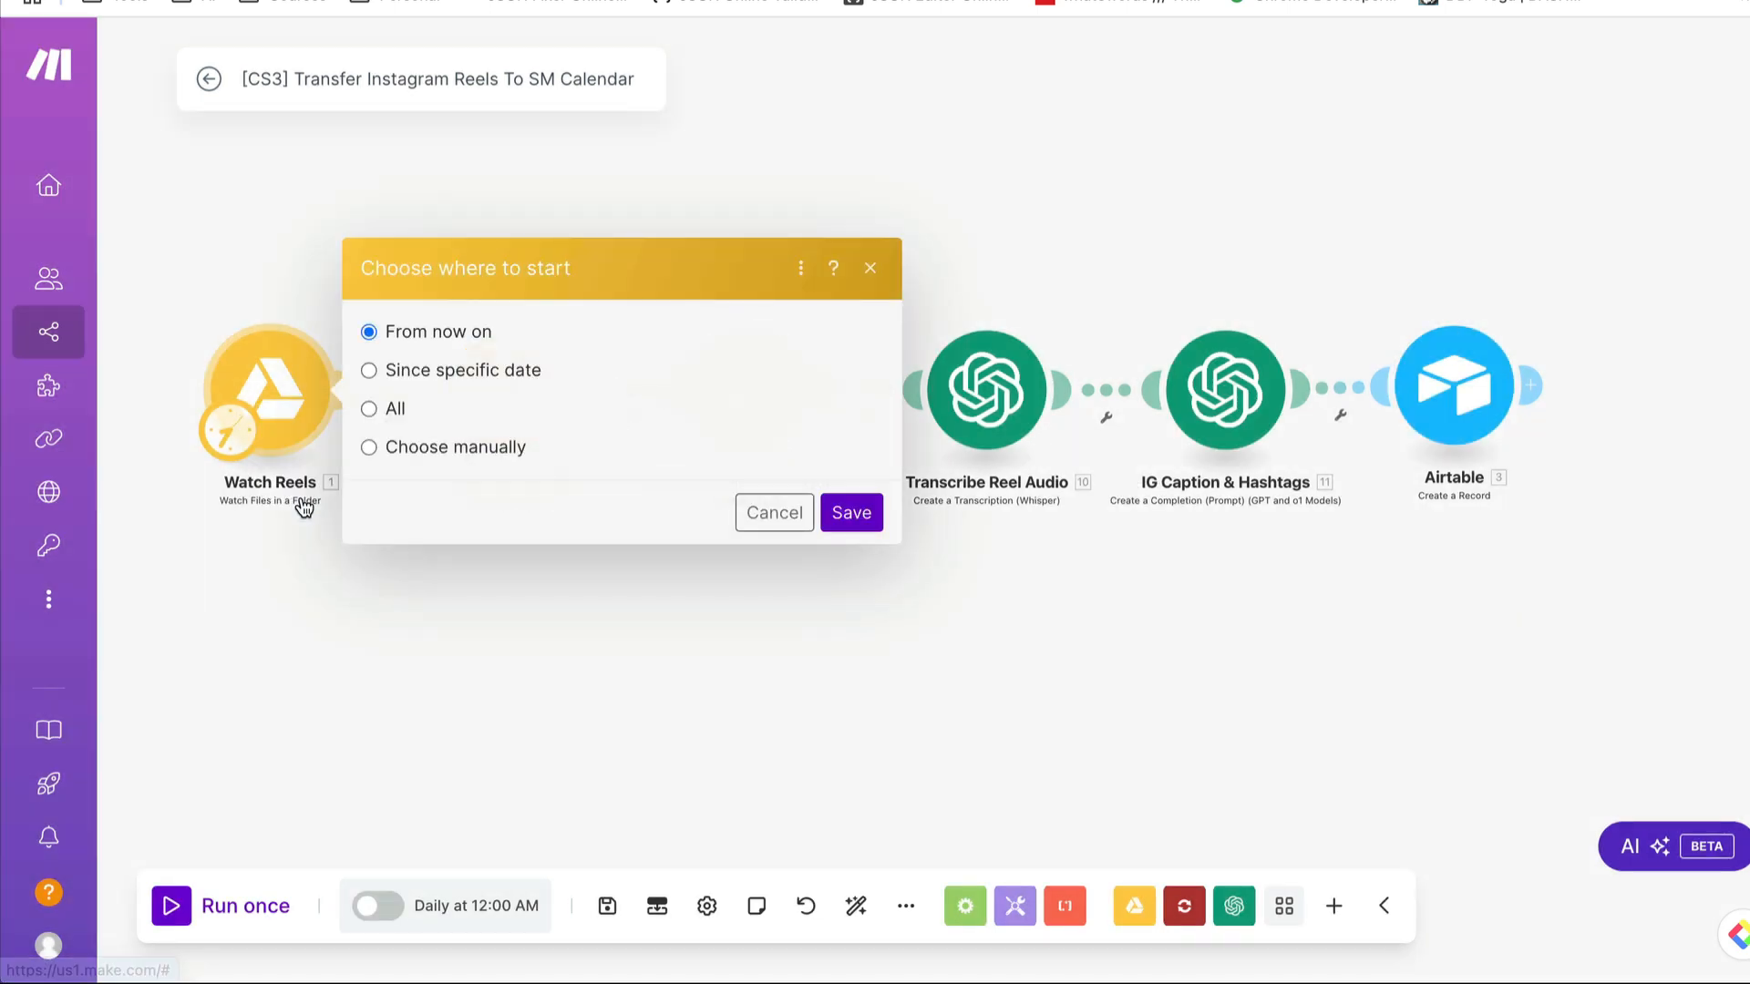
{"action": "left_click", "coordinate": [408, 448]}
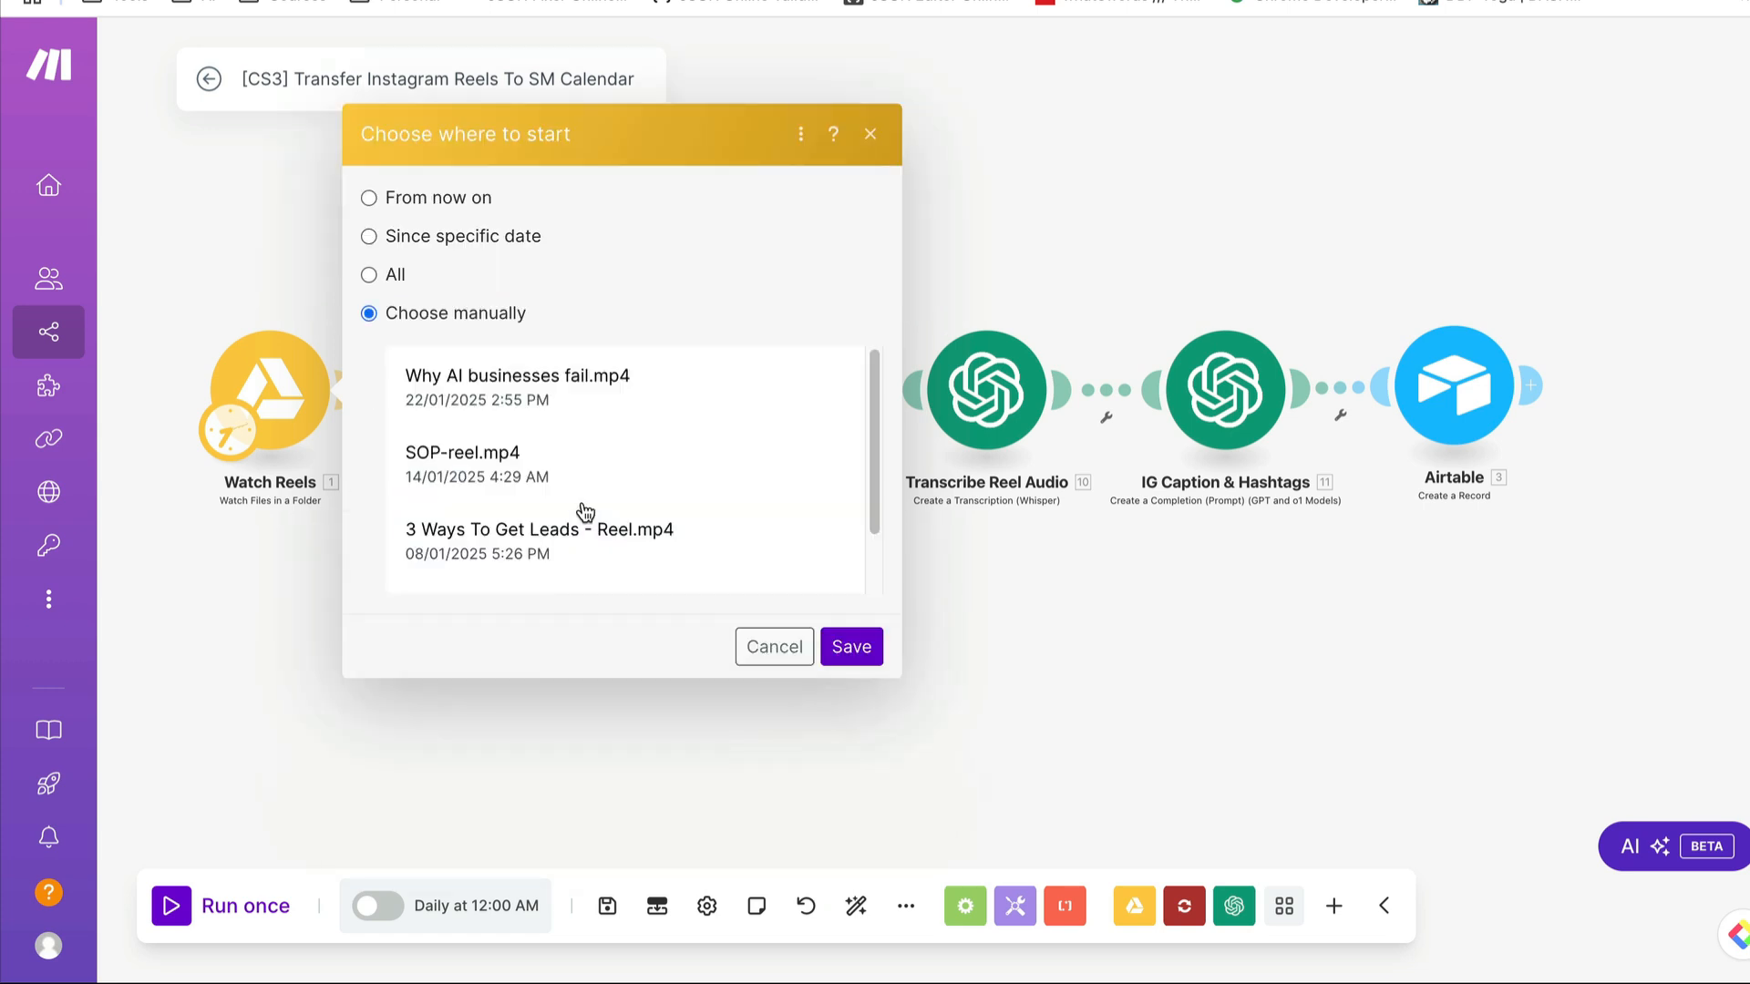
{"action": "left_click", "coordinate": [501, 381]}
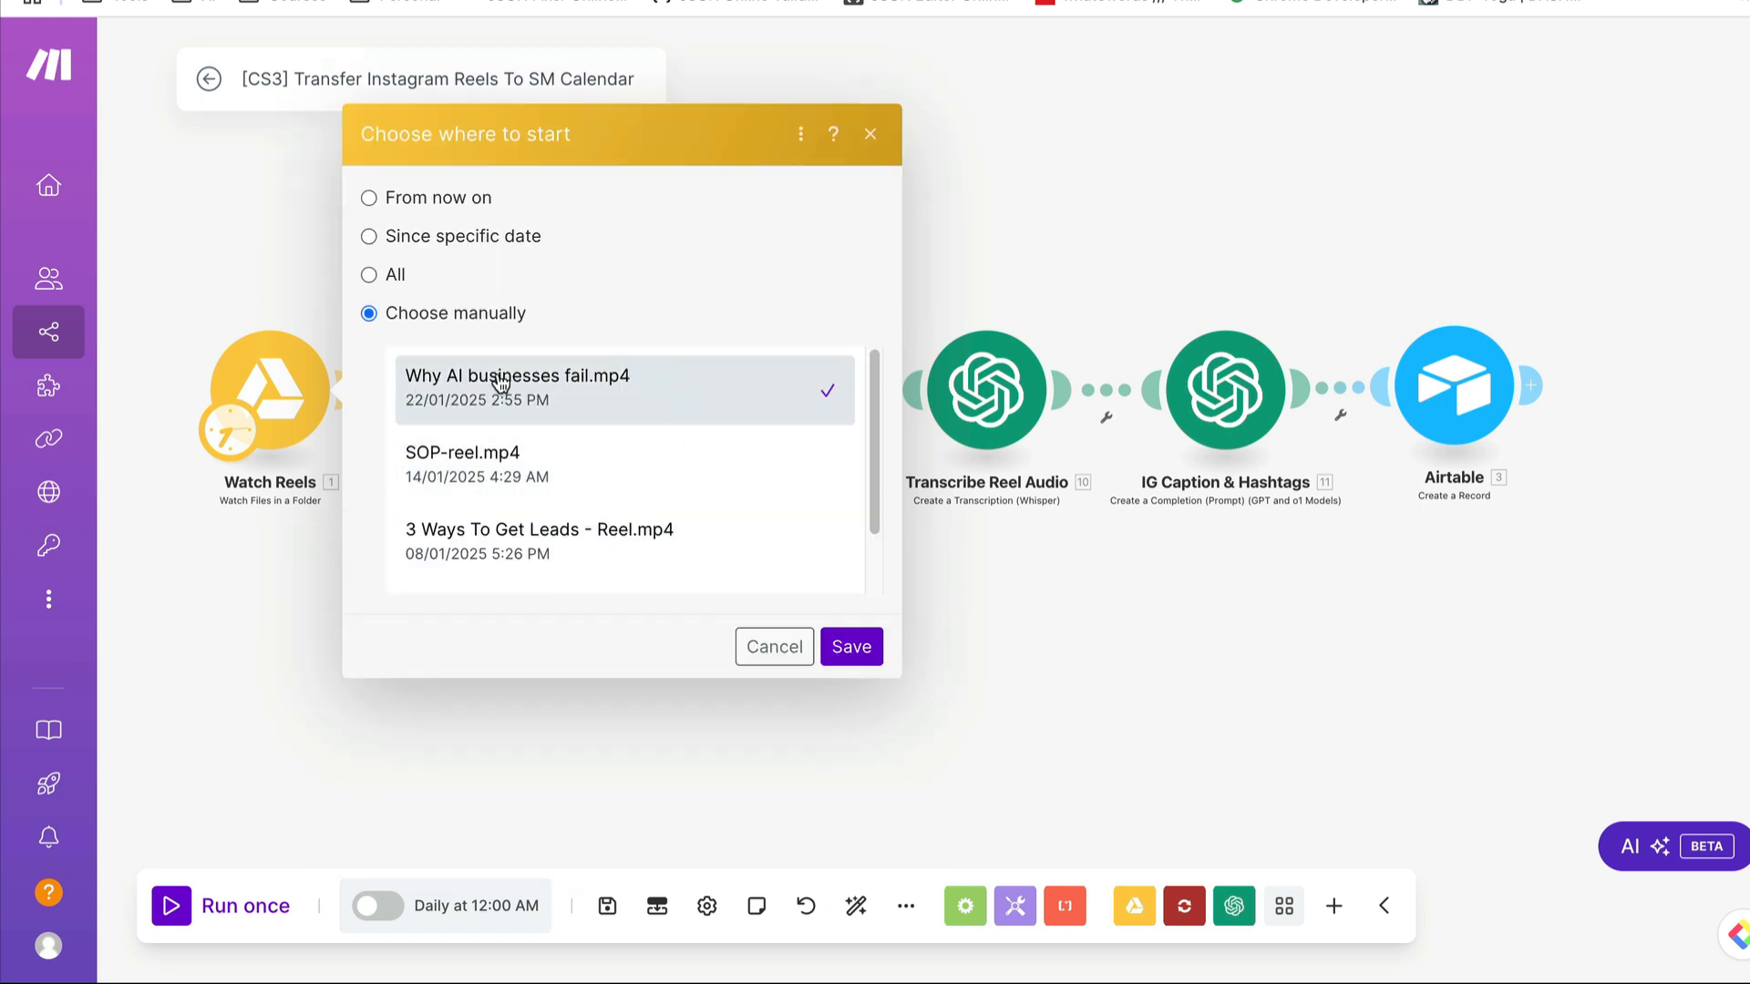
{"action": "left_click", "coordinate": [855, 649]}
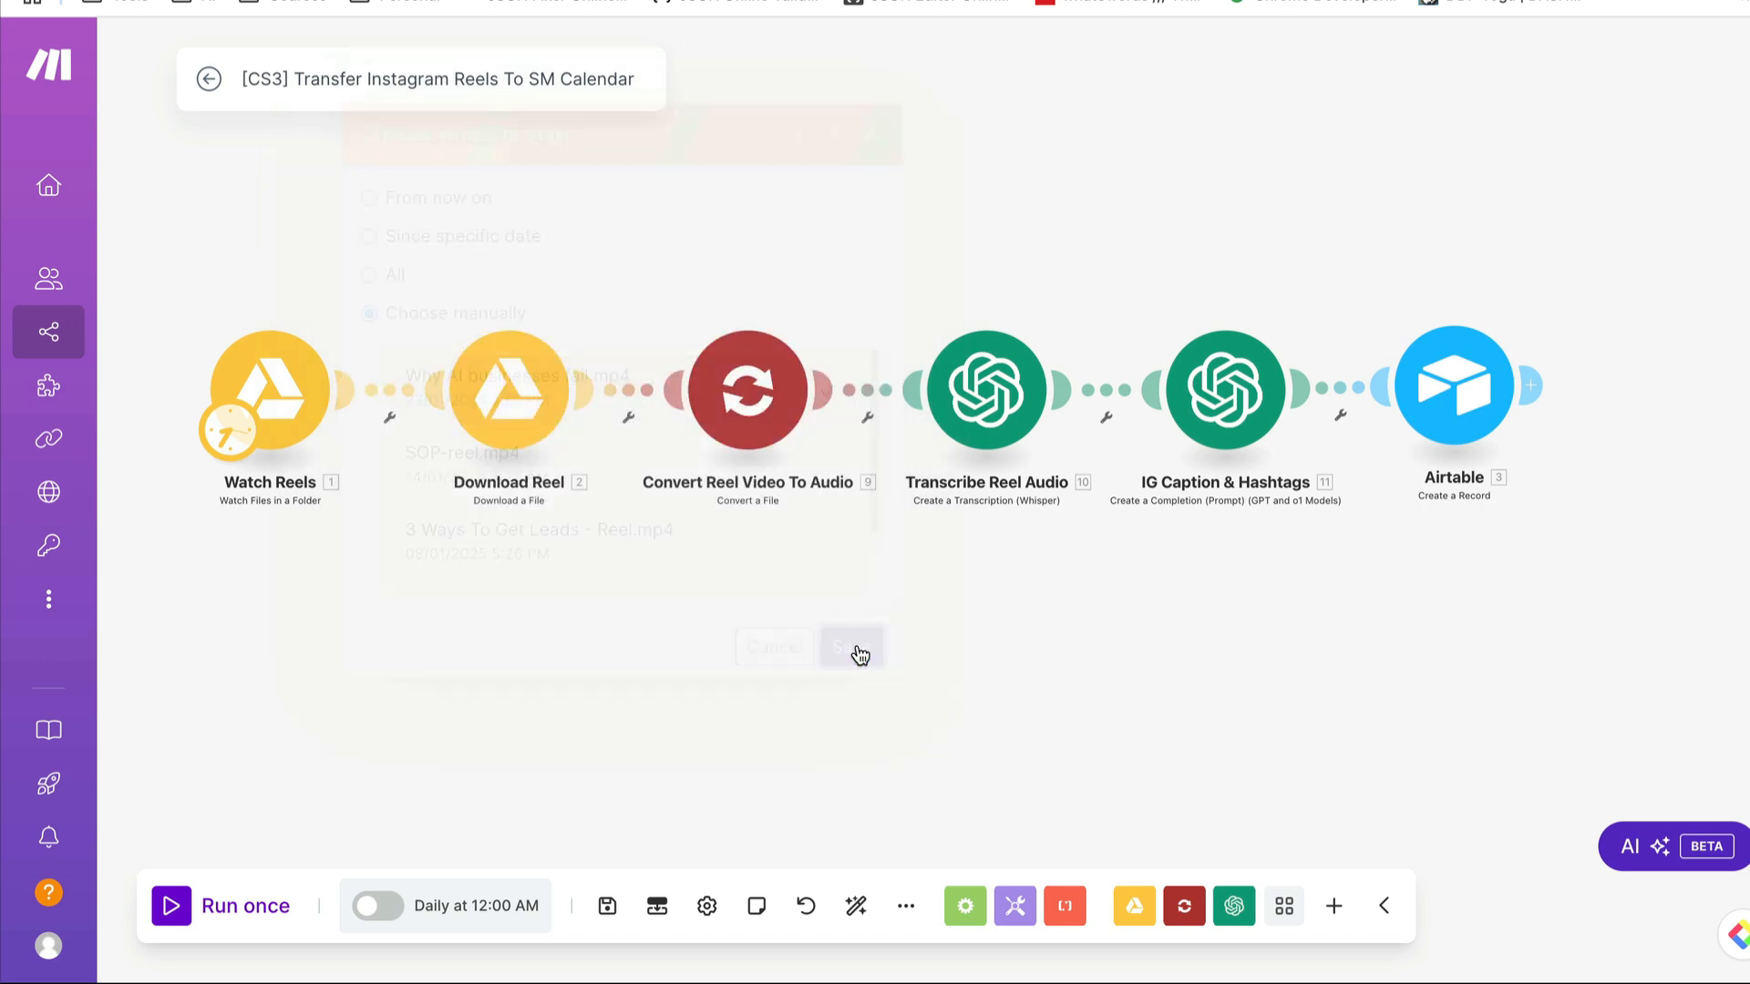
{"action": "left_click", "coordinate": [223, 911]}
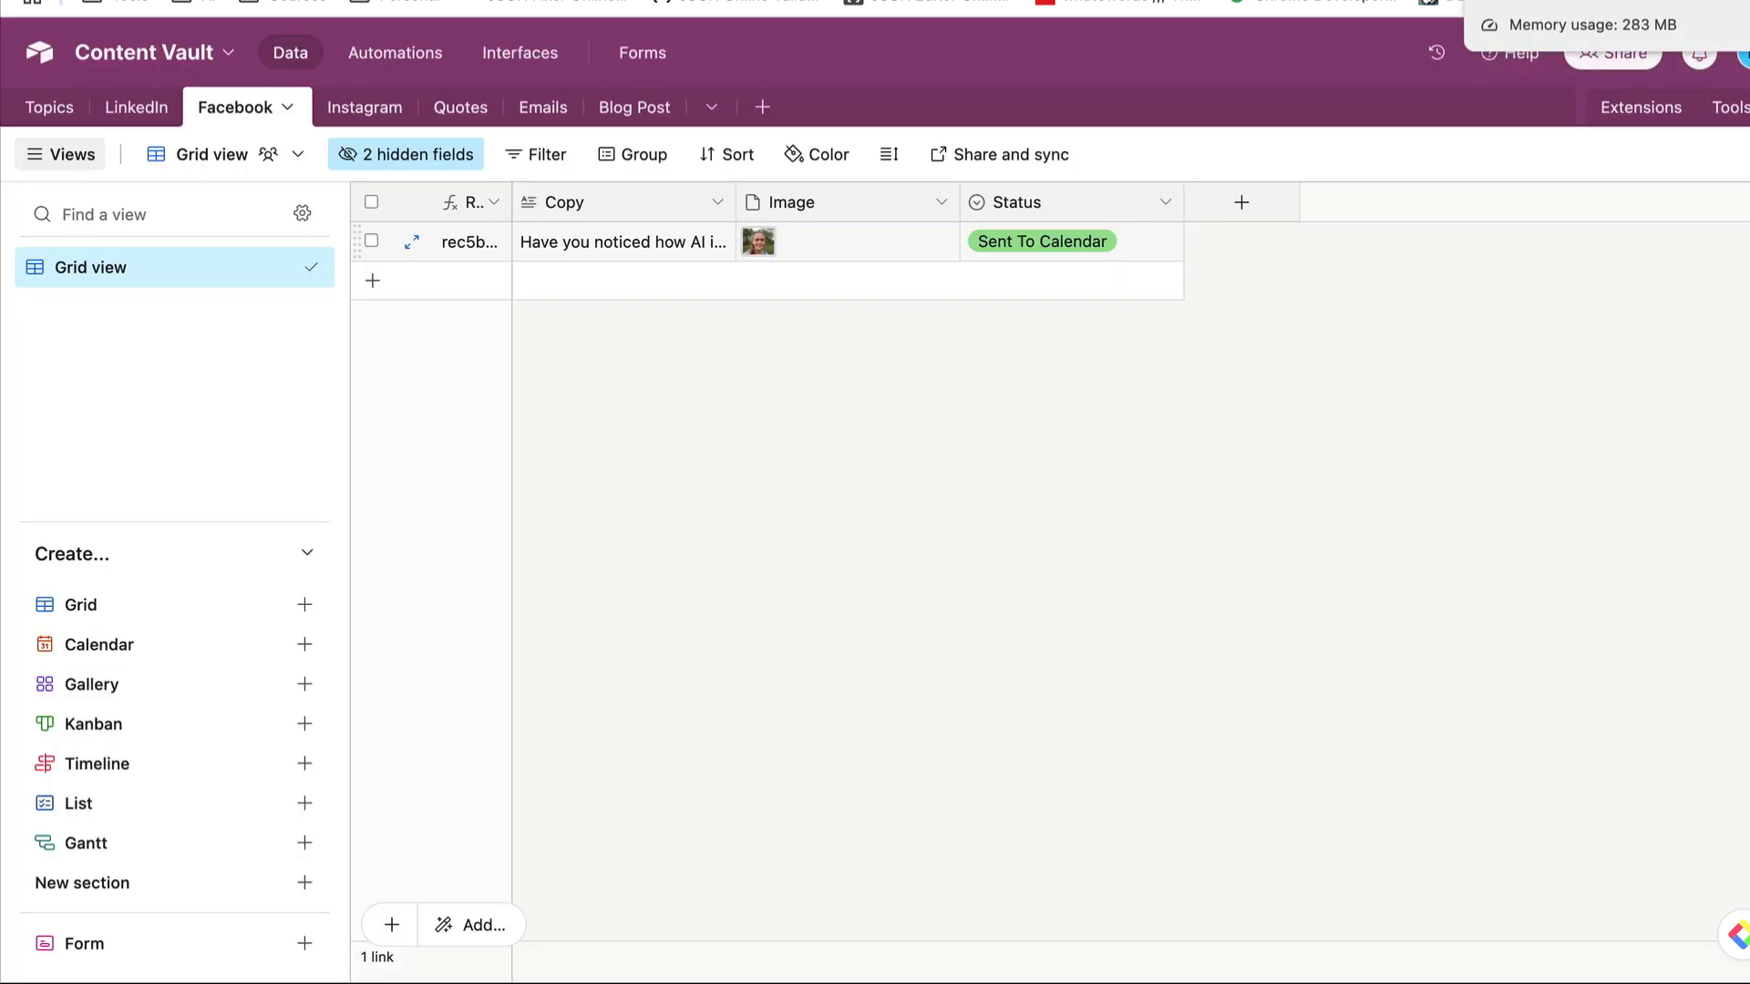
- Check the Social Media Calendar in Airtable for the transferred Facebook post and return to the Instagram Reels scenario in Make
{"action": "left_click", "coordinate": [1604, 2]}
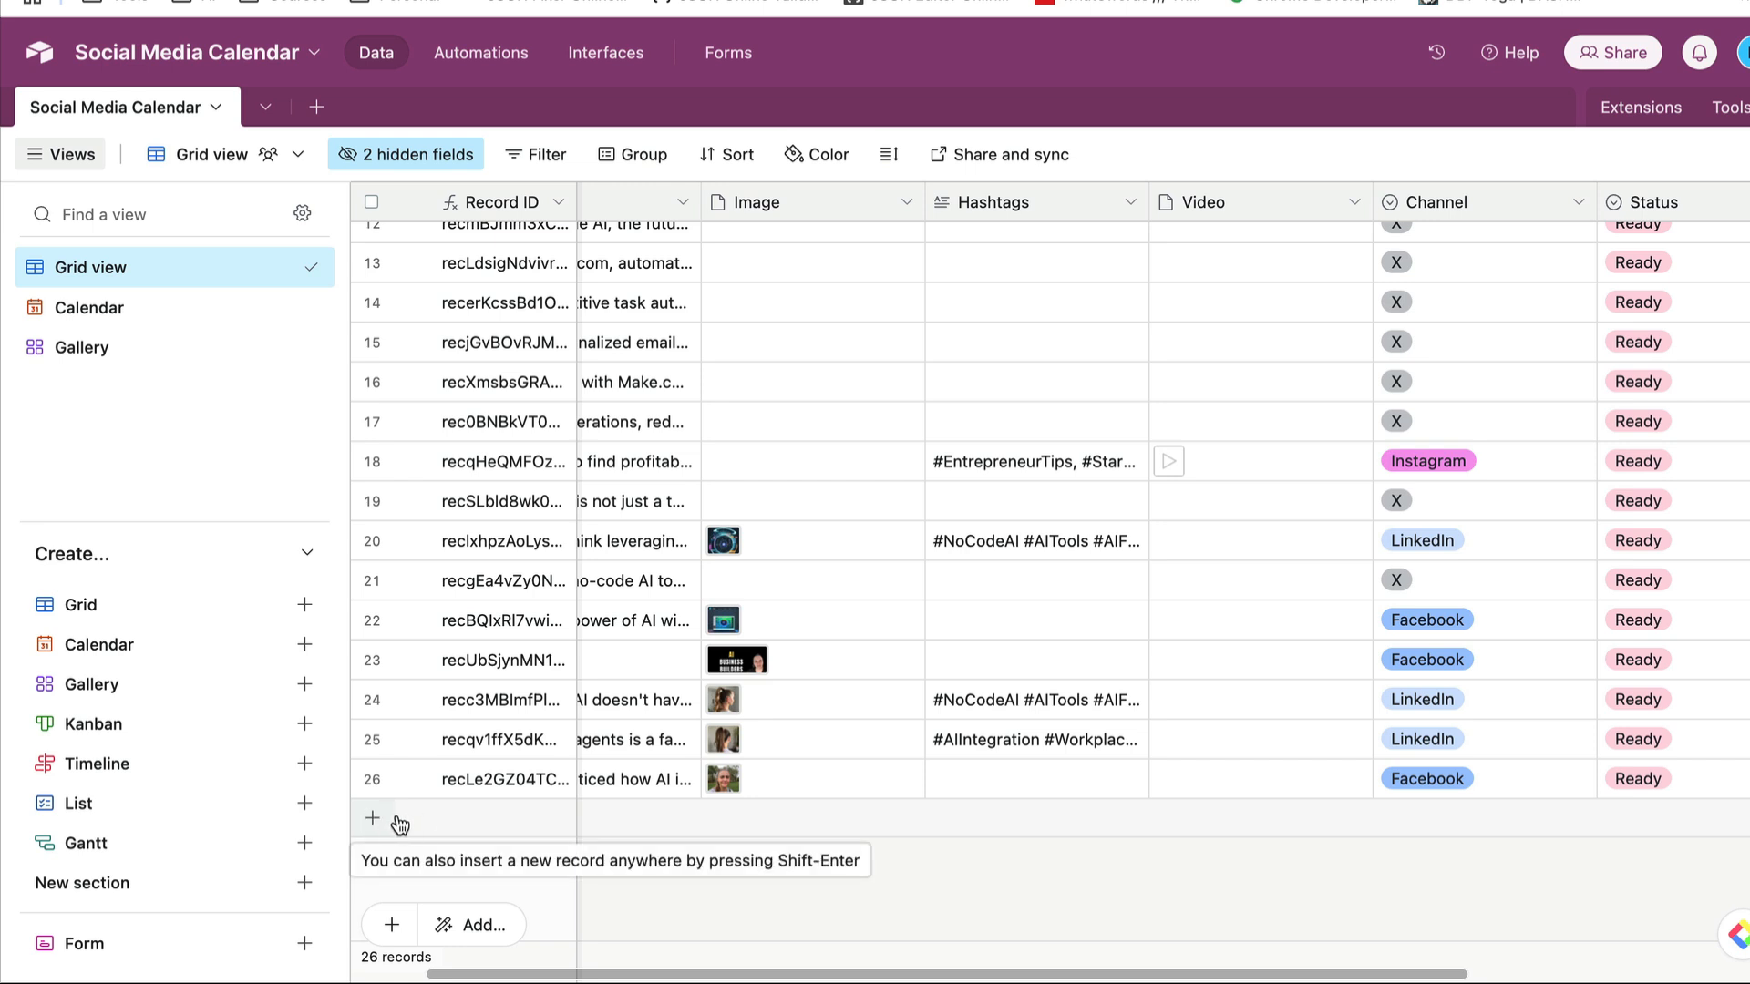
{"action": "left_click", "coordinate": [1367, 1]}
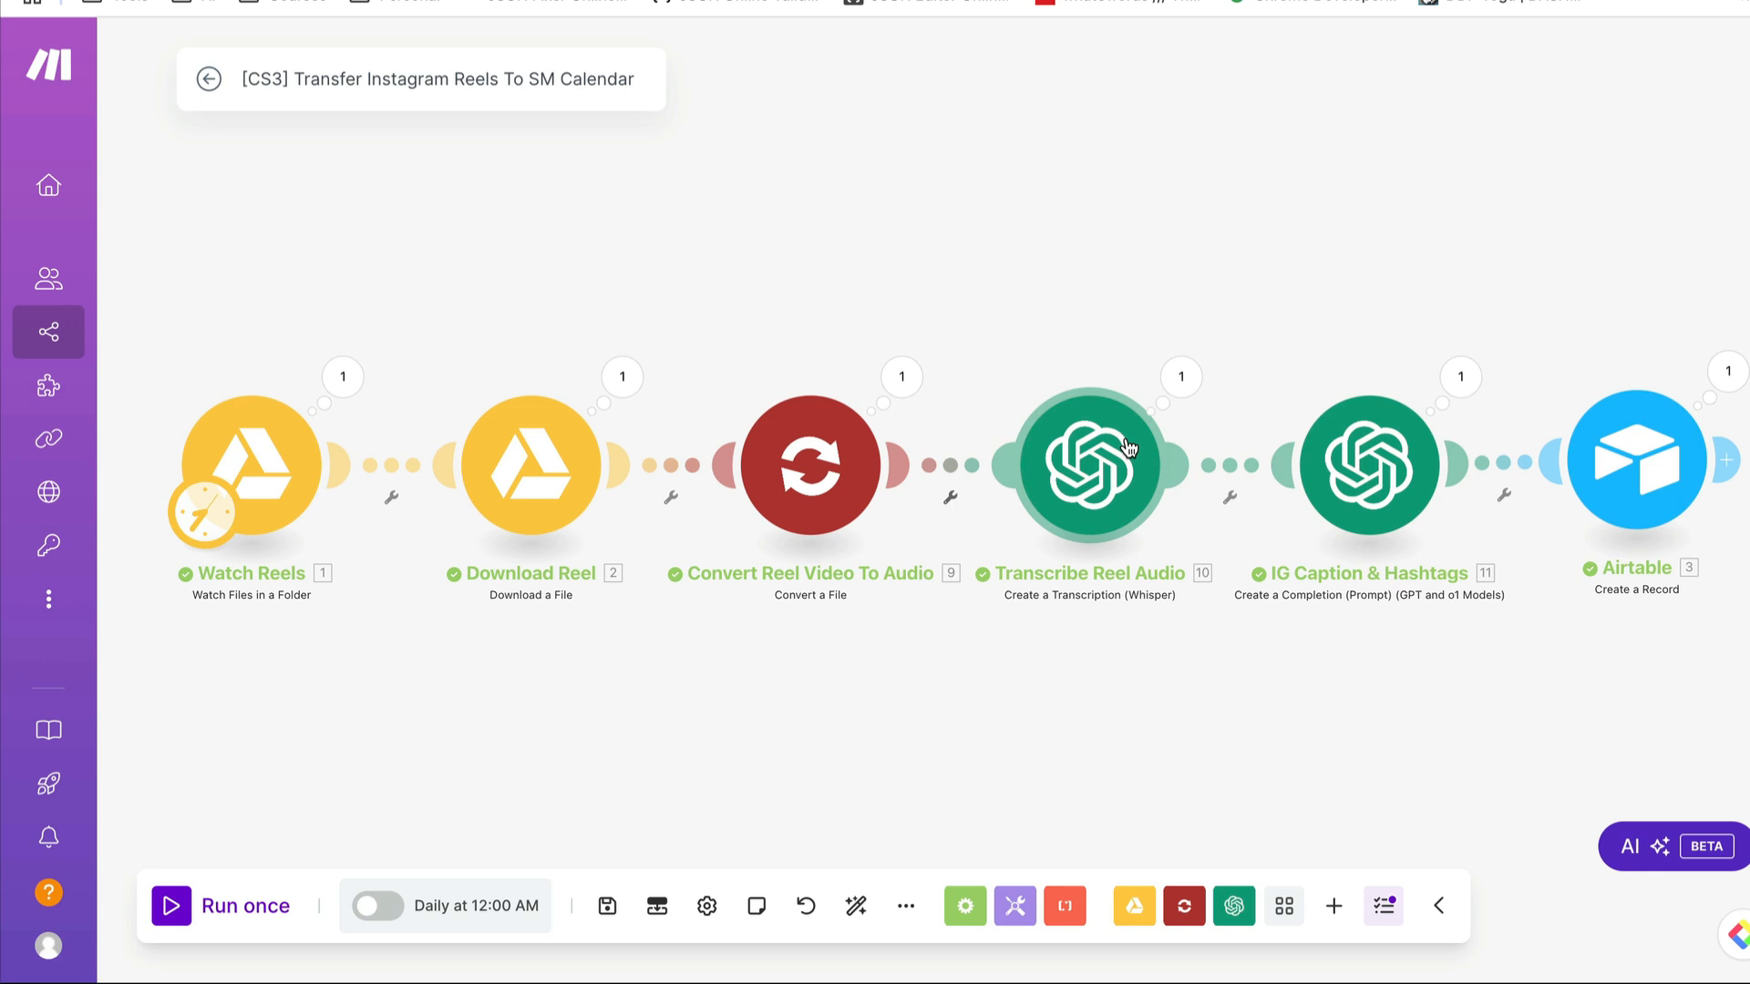
- Inspect the run outputs of the Transcribe Reel Audio, IG Caption & Hashtags and Airtable modules
{"action": "left_click", "coordinate": [1182, 377]}
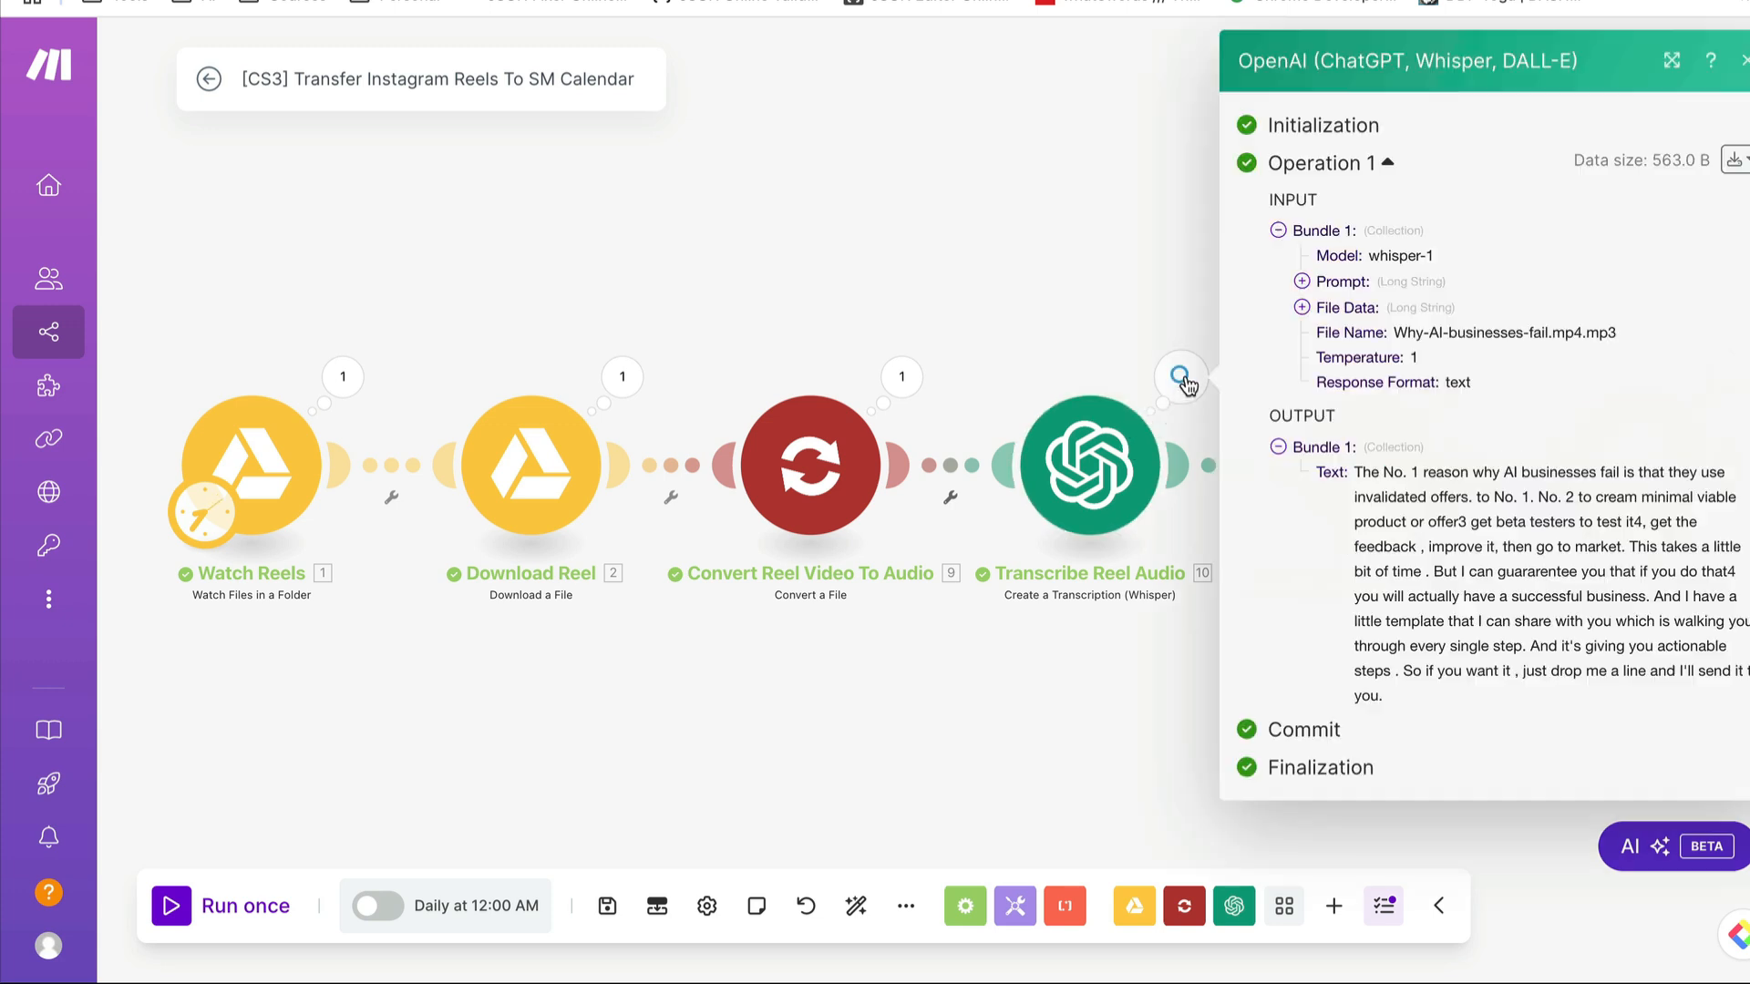
{"action": "left_click", "coordinate": [994, 714]}
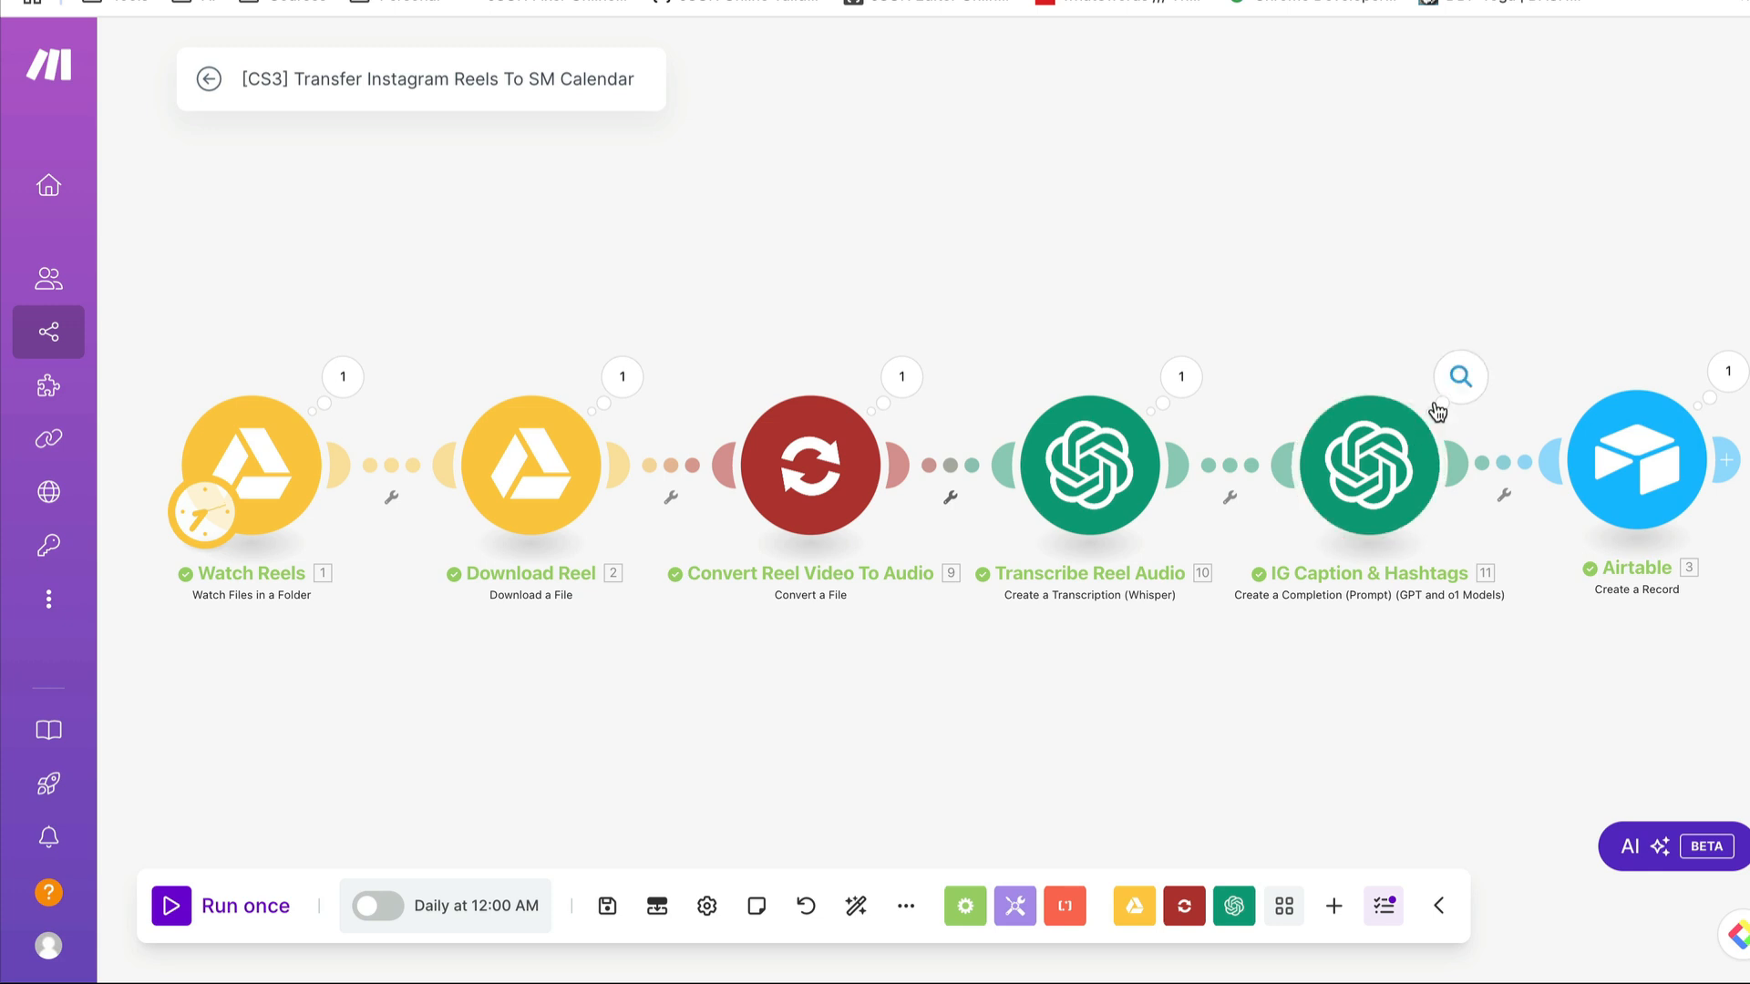
{"action": "left_click", "coordinate": [1459, 377]}
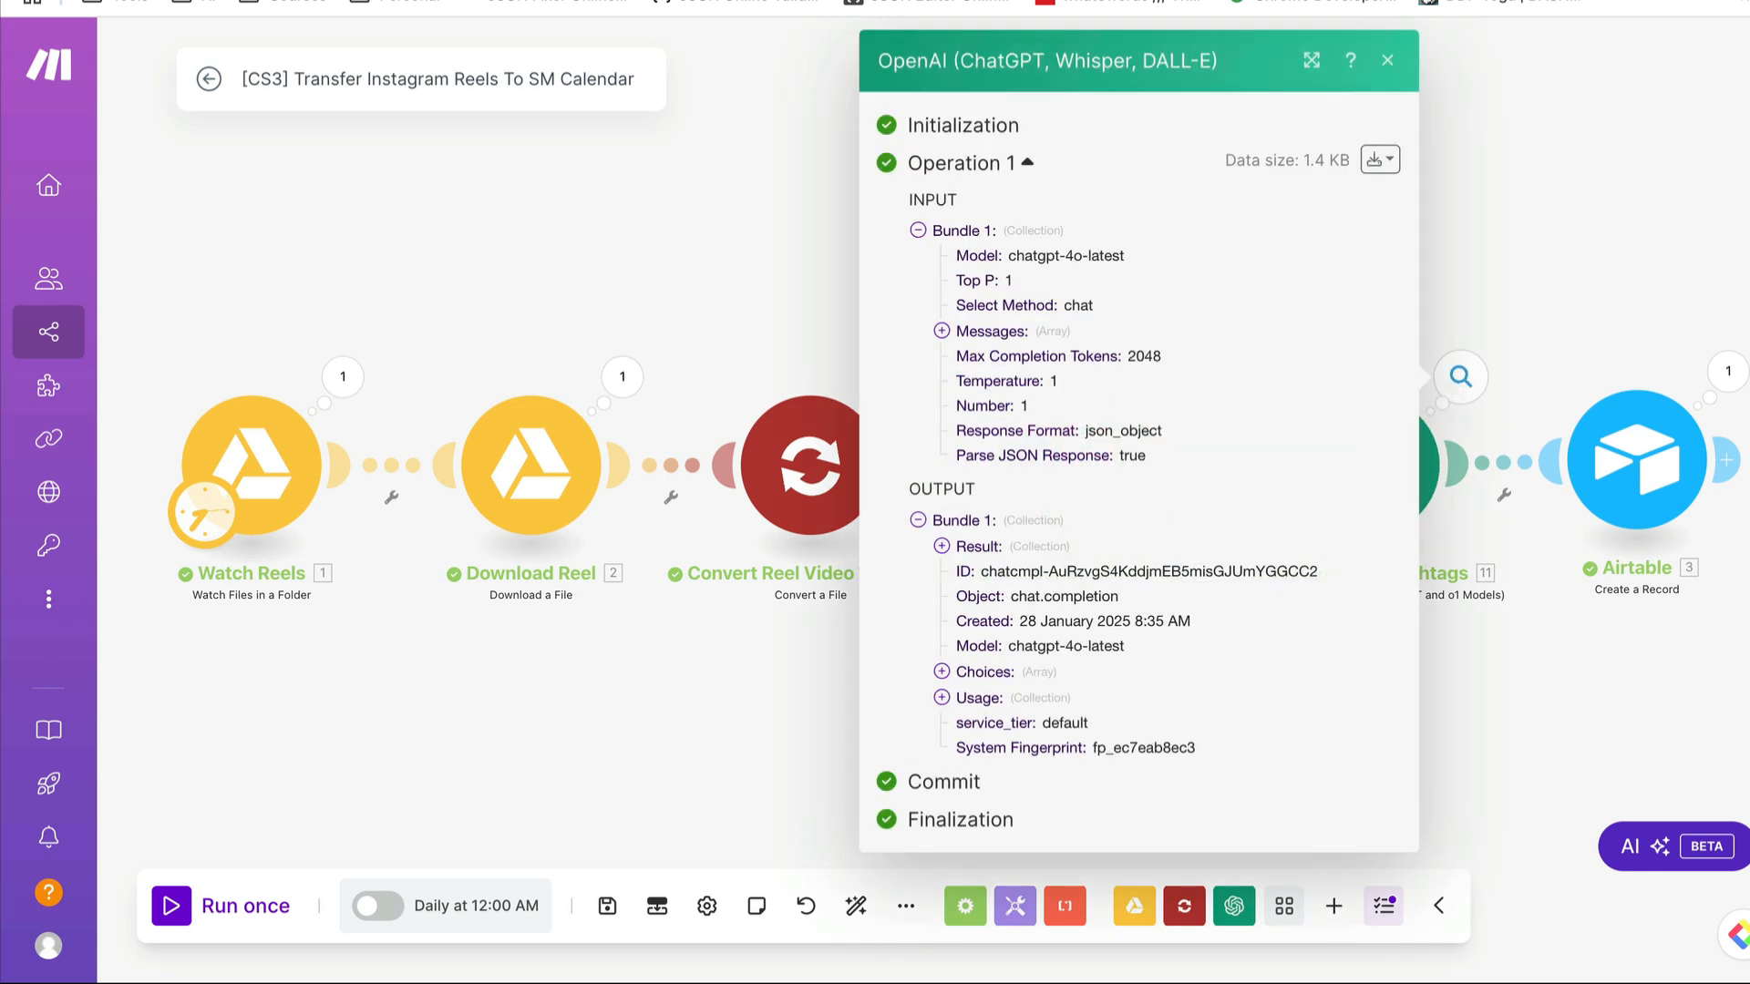
{"action": "left_click", "coordinate": [1690, 681]}
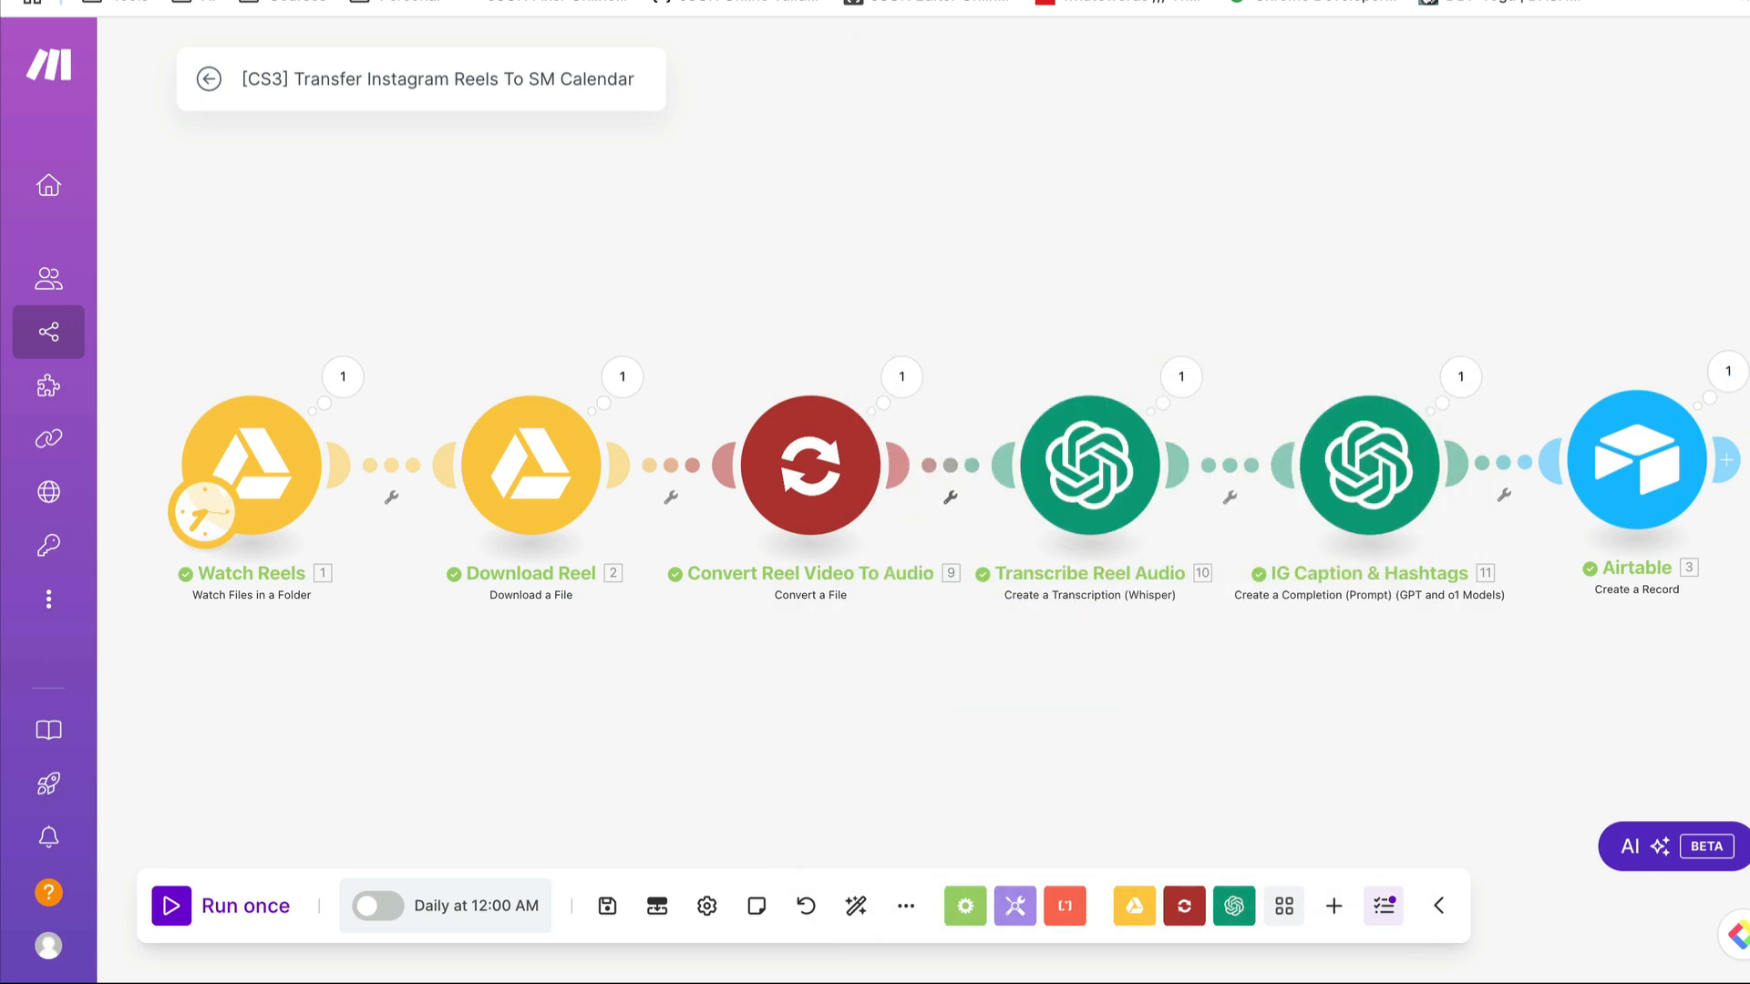
{"action": "left_click", "coordinate": [1728, 371]}
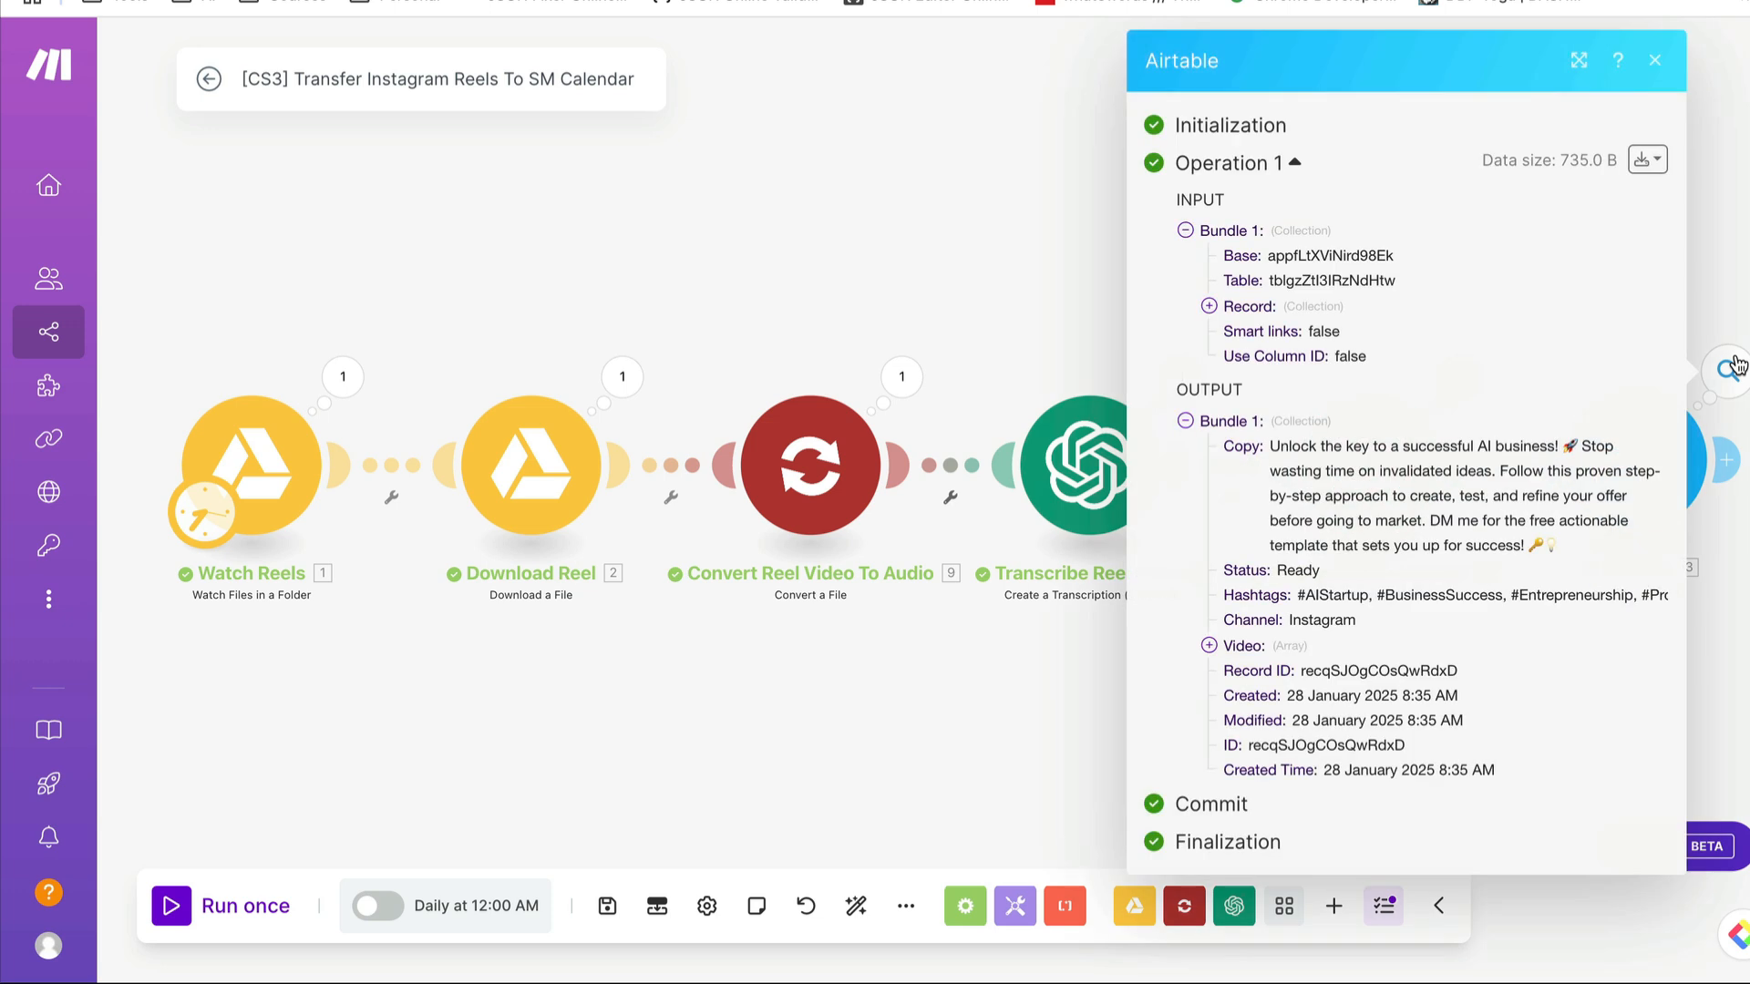
{"action": "left_click", "coordinate": [1039, 714]}
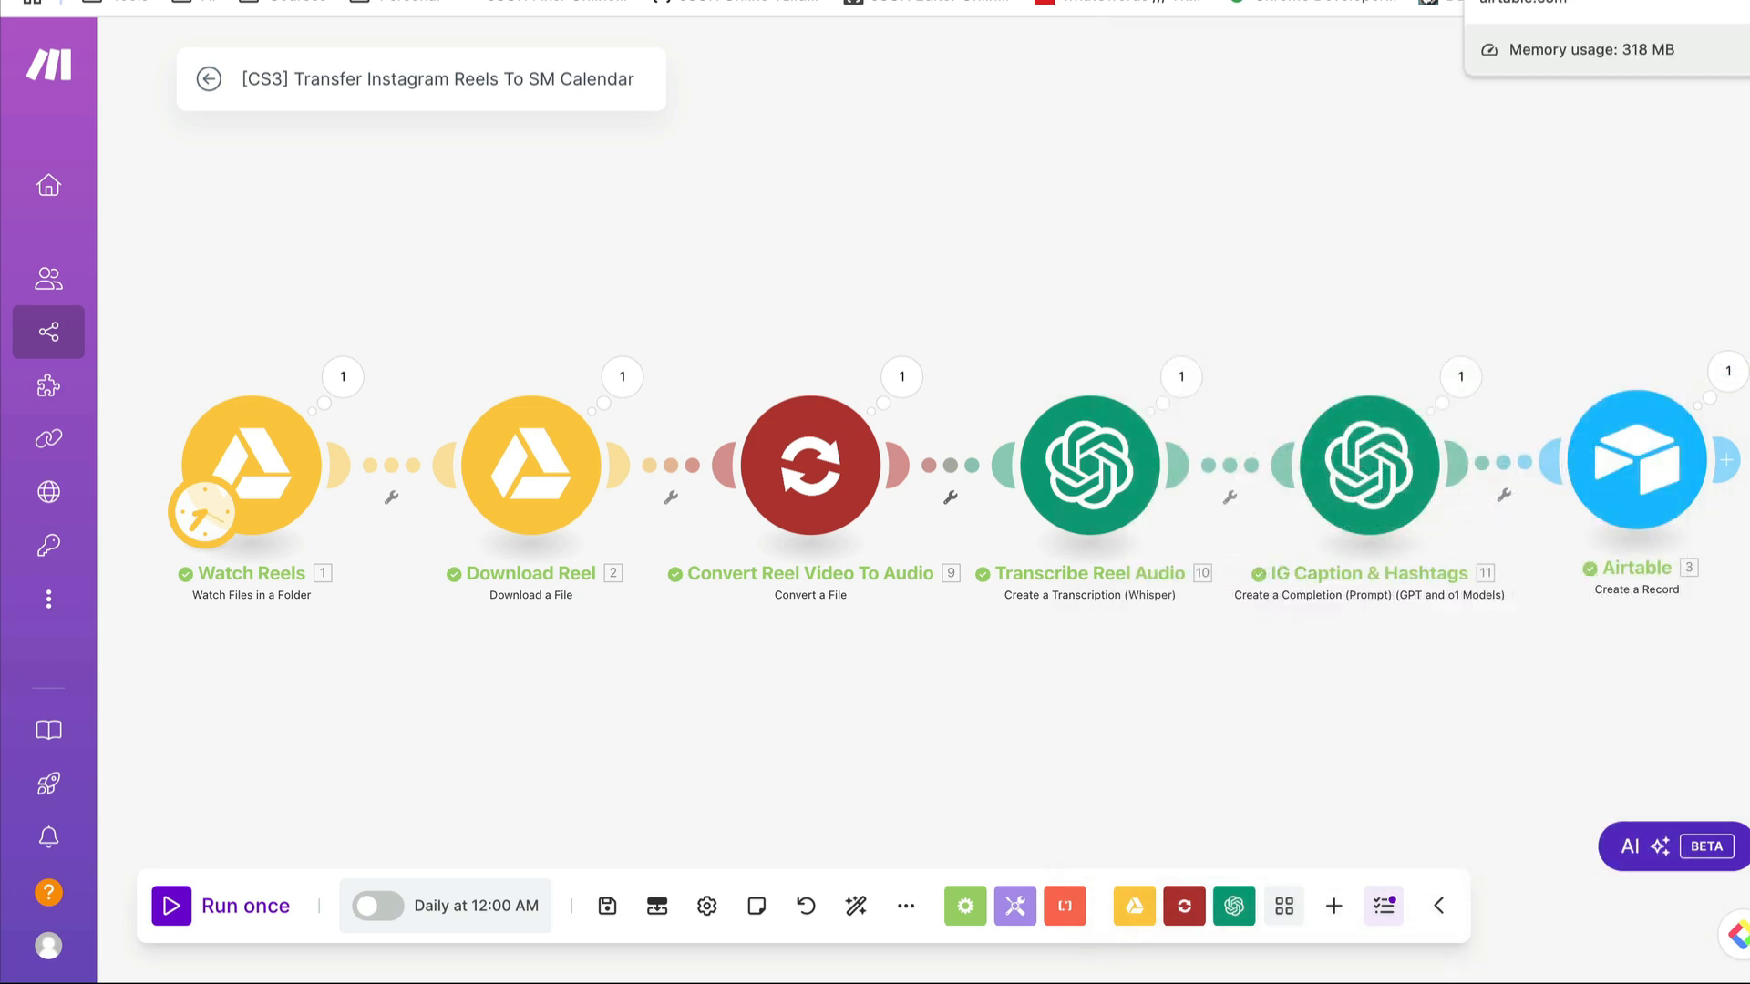
- Switch to the Social Media Calendar in Airtable and read the full Copy and Hashtags of the last Instagram record
{"action": "left_click", "coordinate": [1549, 2]}
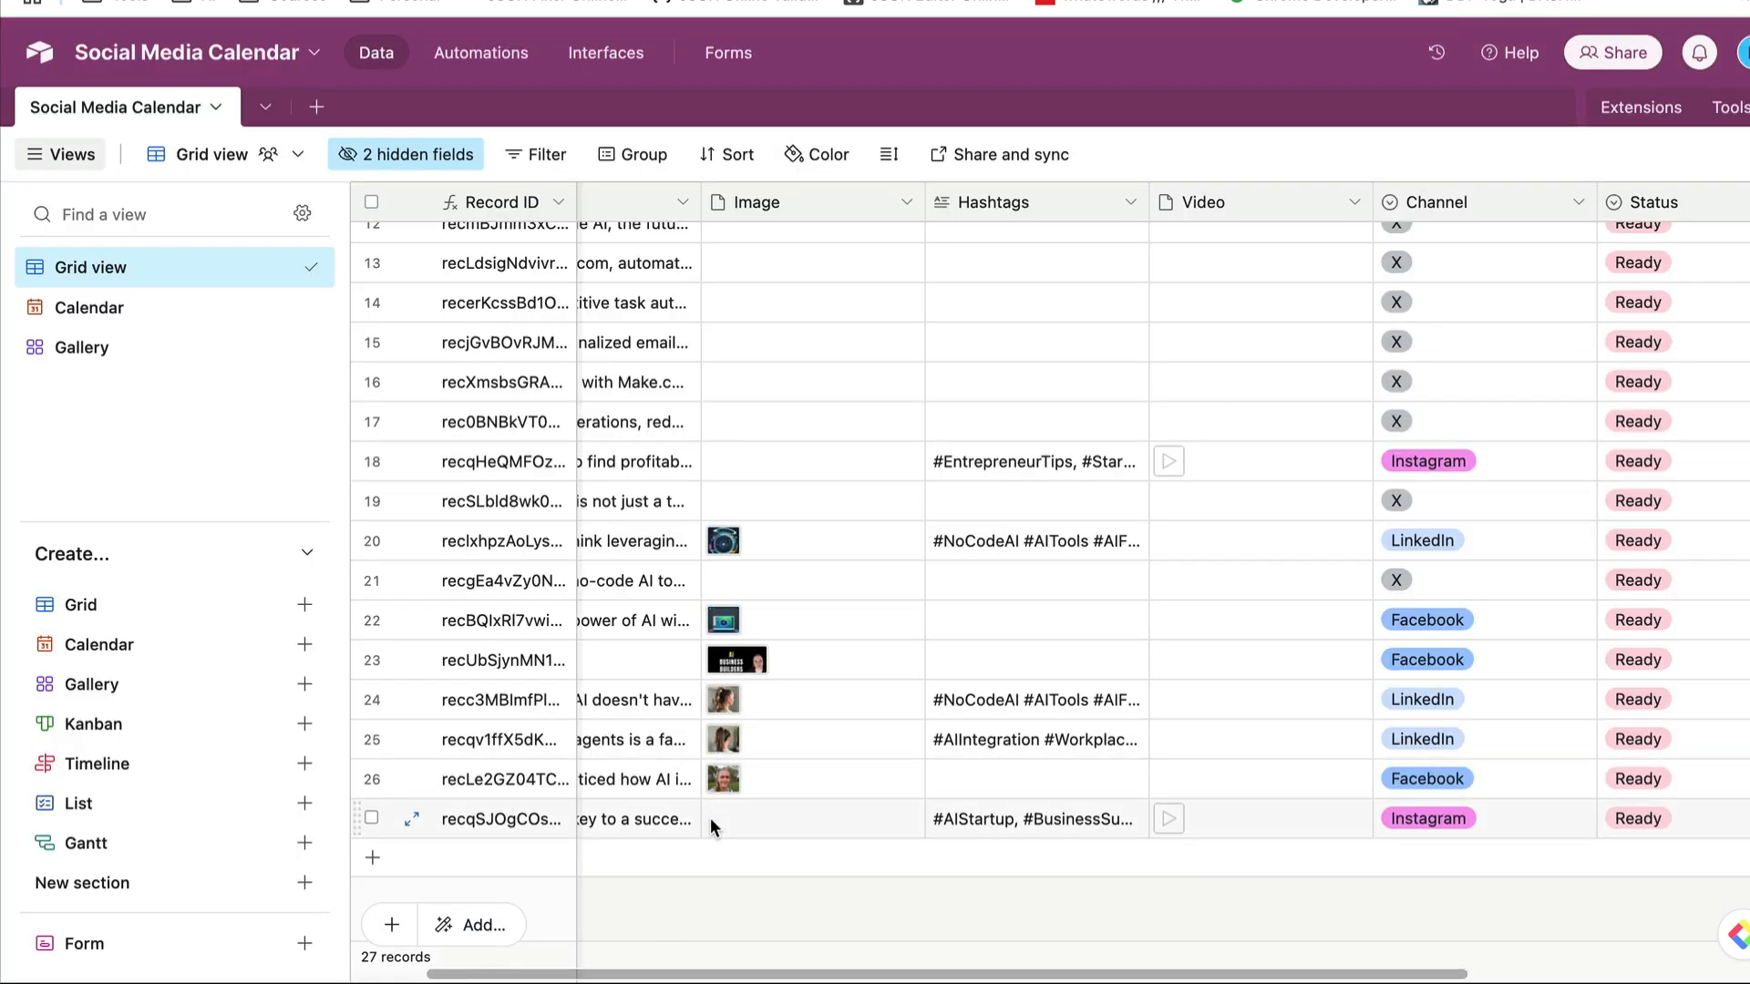
{"action": "scroll", "coordinate": [688, 862], "scroll_direction": "left", "scroll_amount": 2}
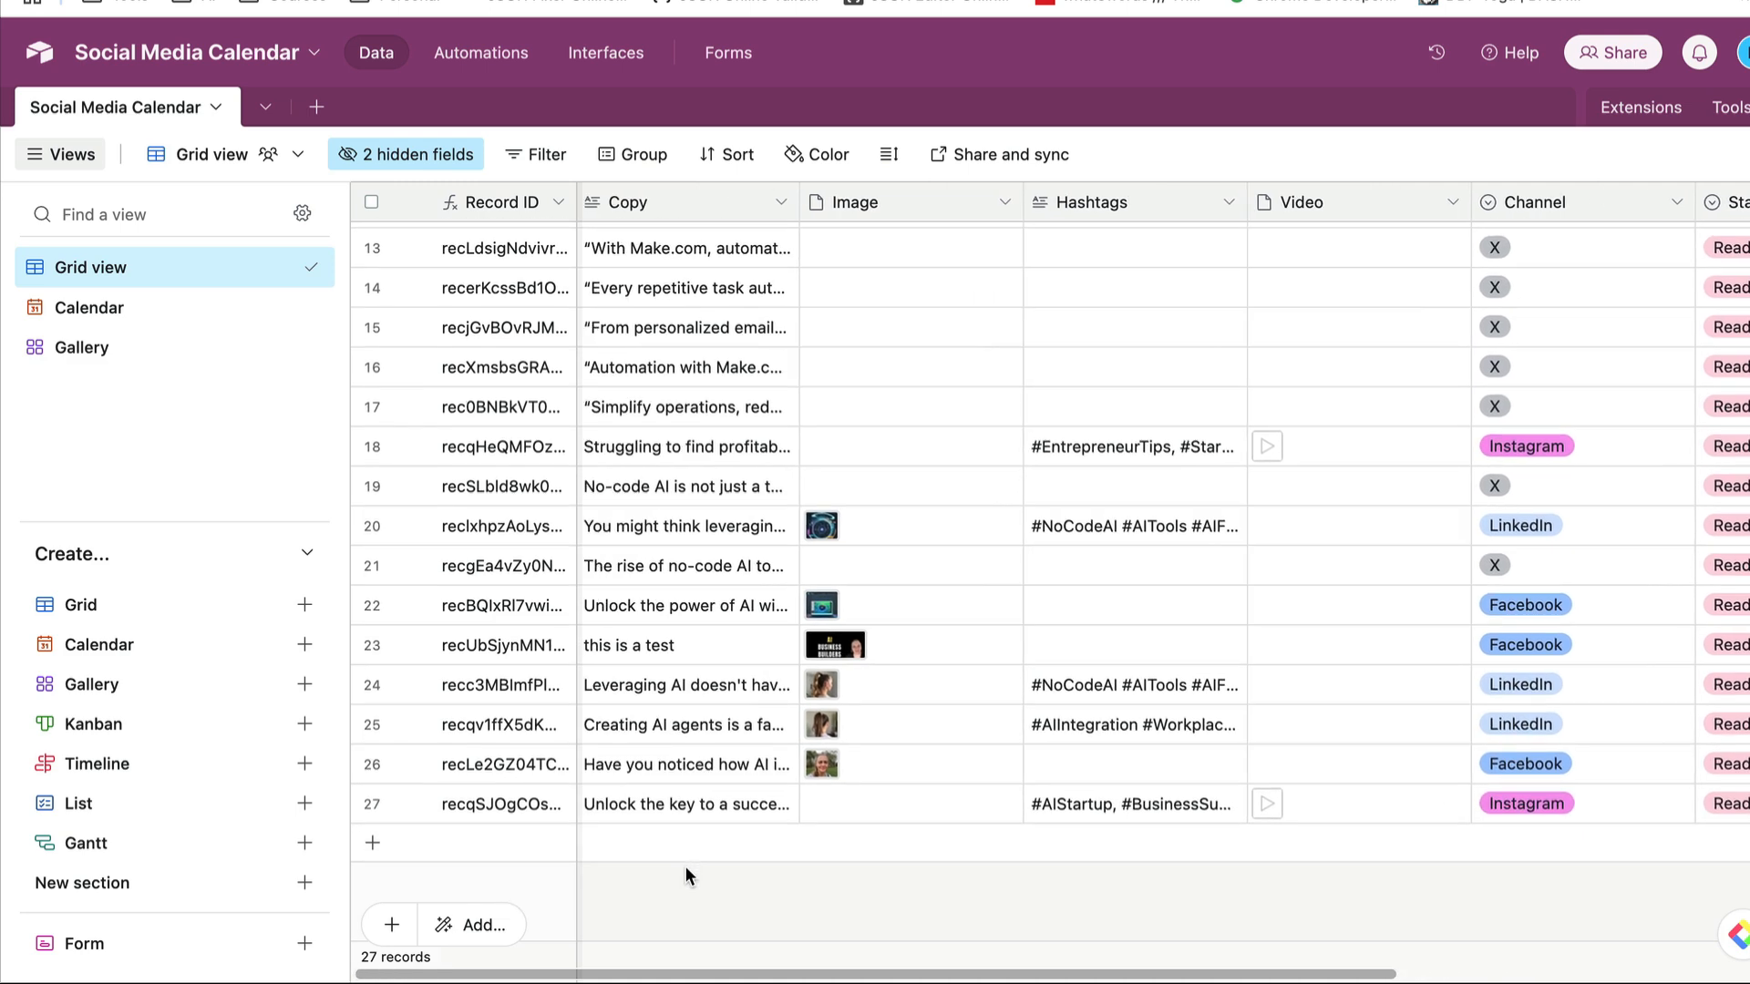
{"action": "scroll", "coordinate": [686, 866], "scroll_direction": "up", "scroll_amount": 1}
{"action": "left_click", "coordinate": [626, 857]}
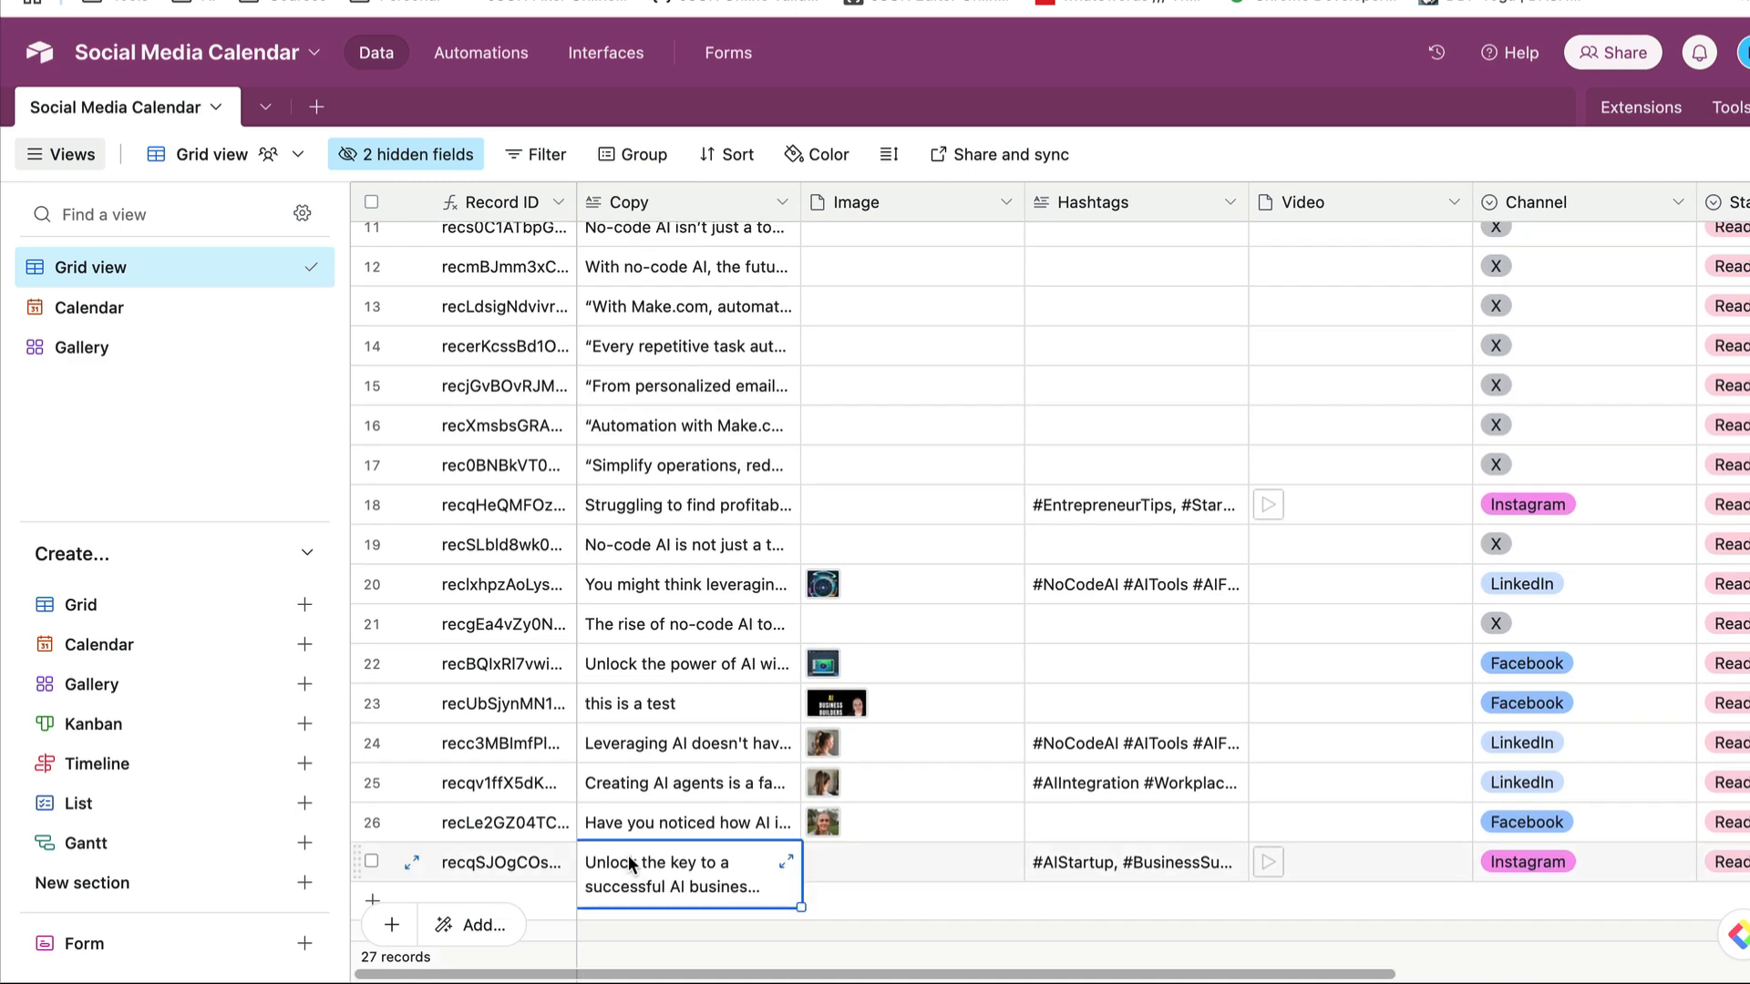
{"action": "left_click", "coordinate": [627, 857]}
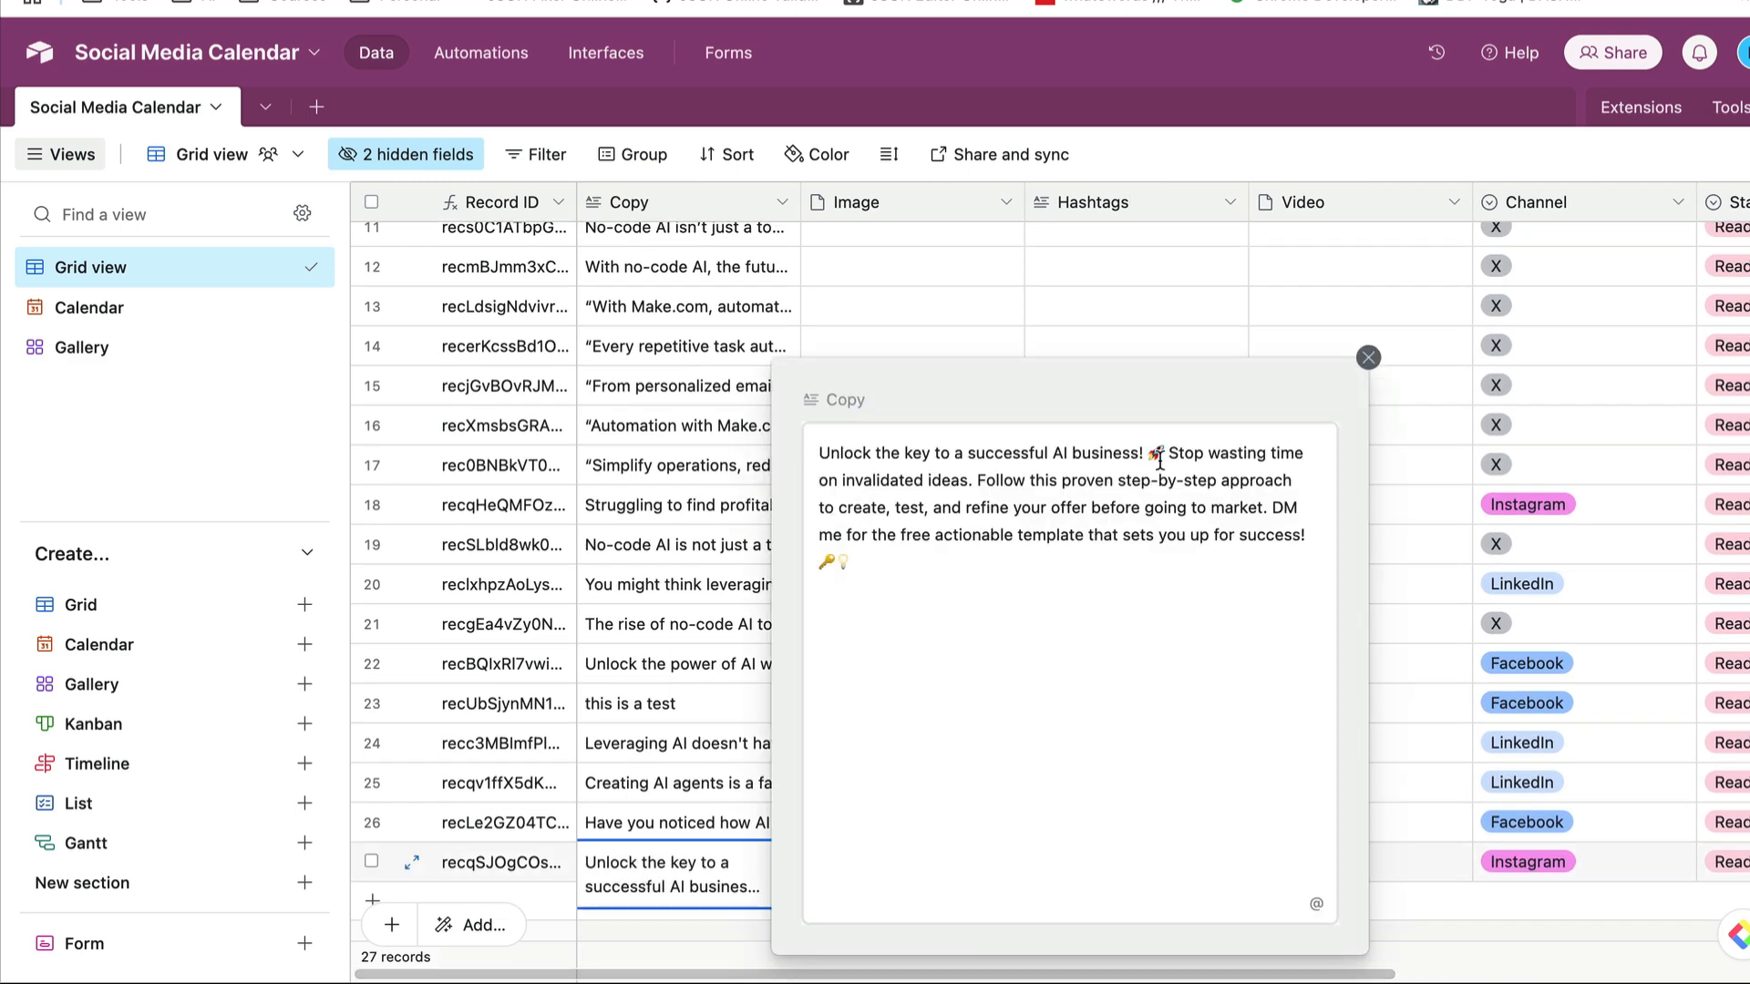
{"action": "left_click", "coordinate": [1368, 357]}
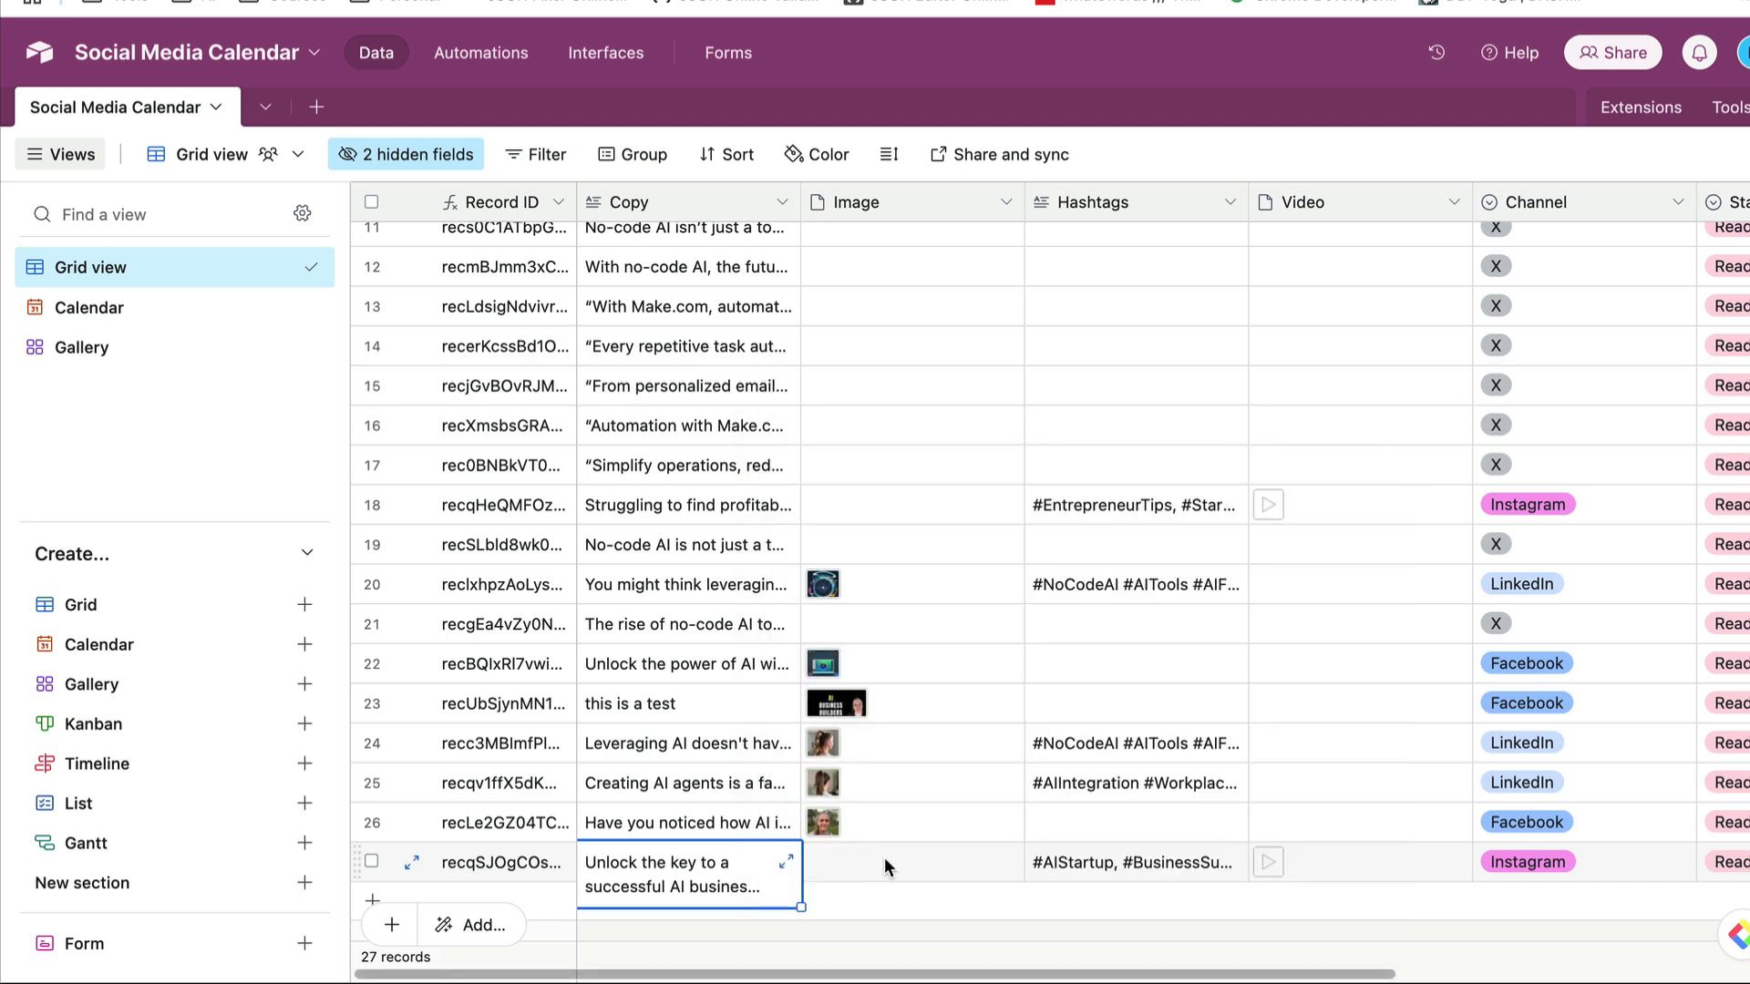
{"action": "left_click", "coordinate": [1150, 866]}
{"action": "left_click", "coordinate": [1230, 854]}
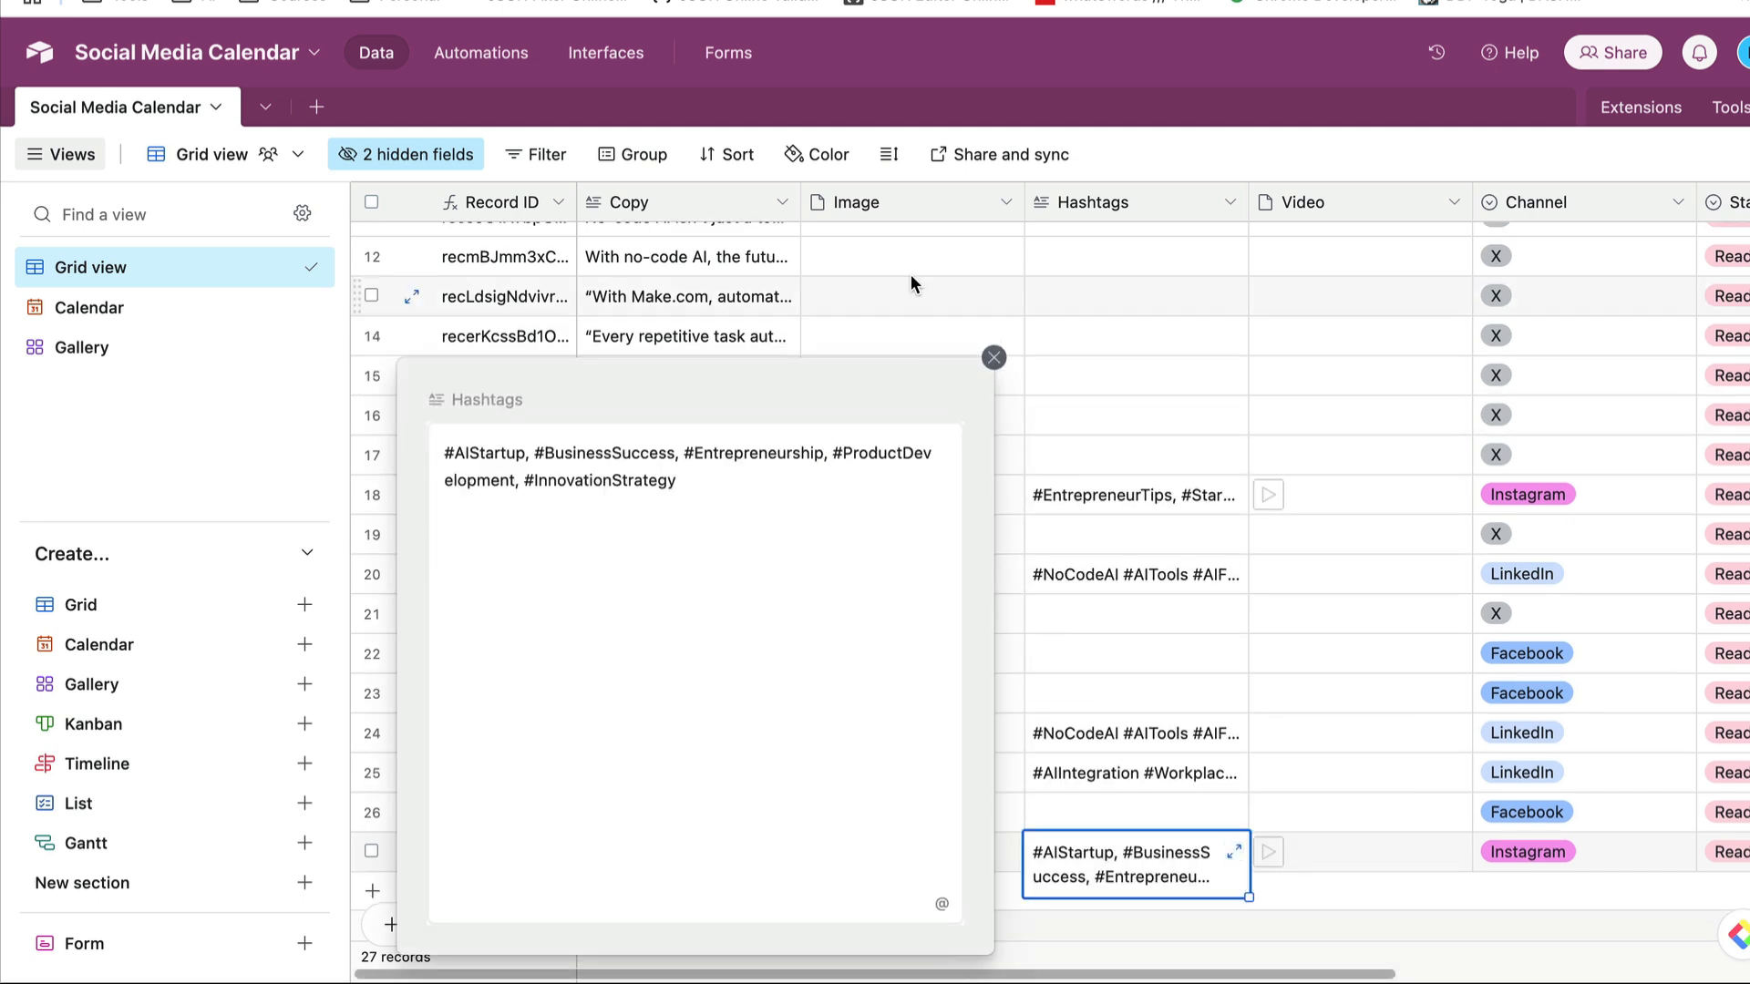
{"action": "left_click", "coordinate": [991, 356]}
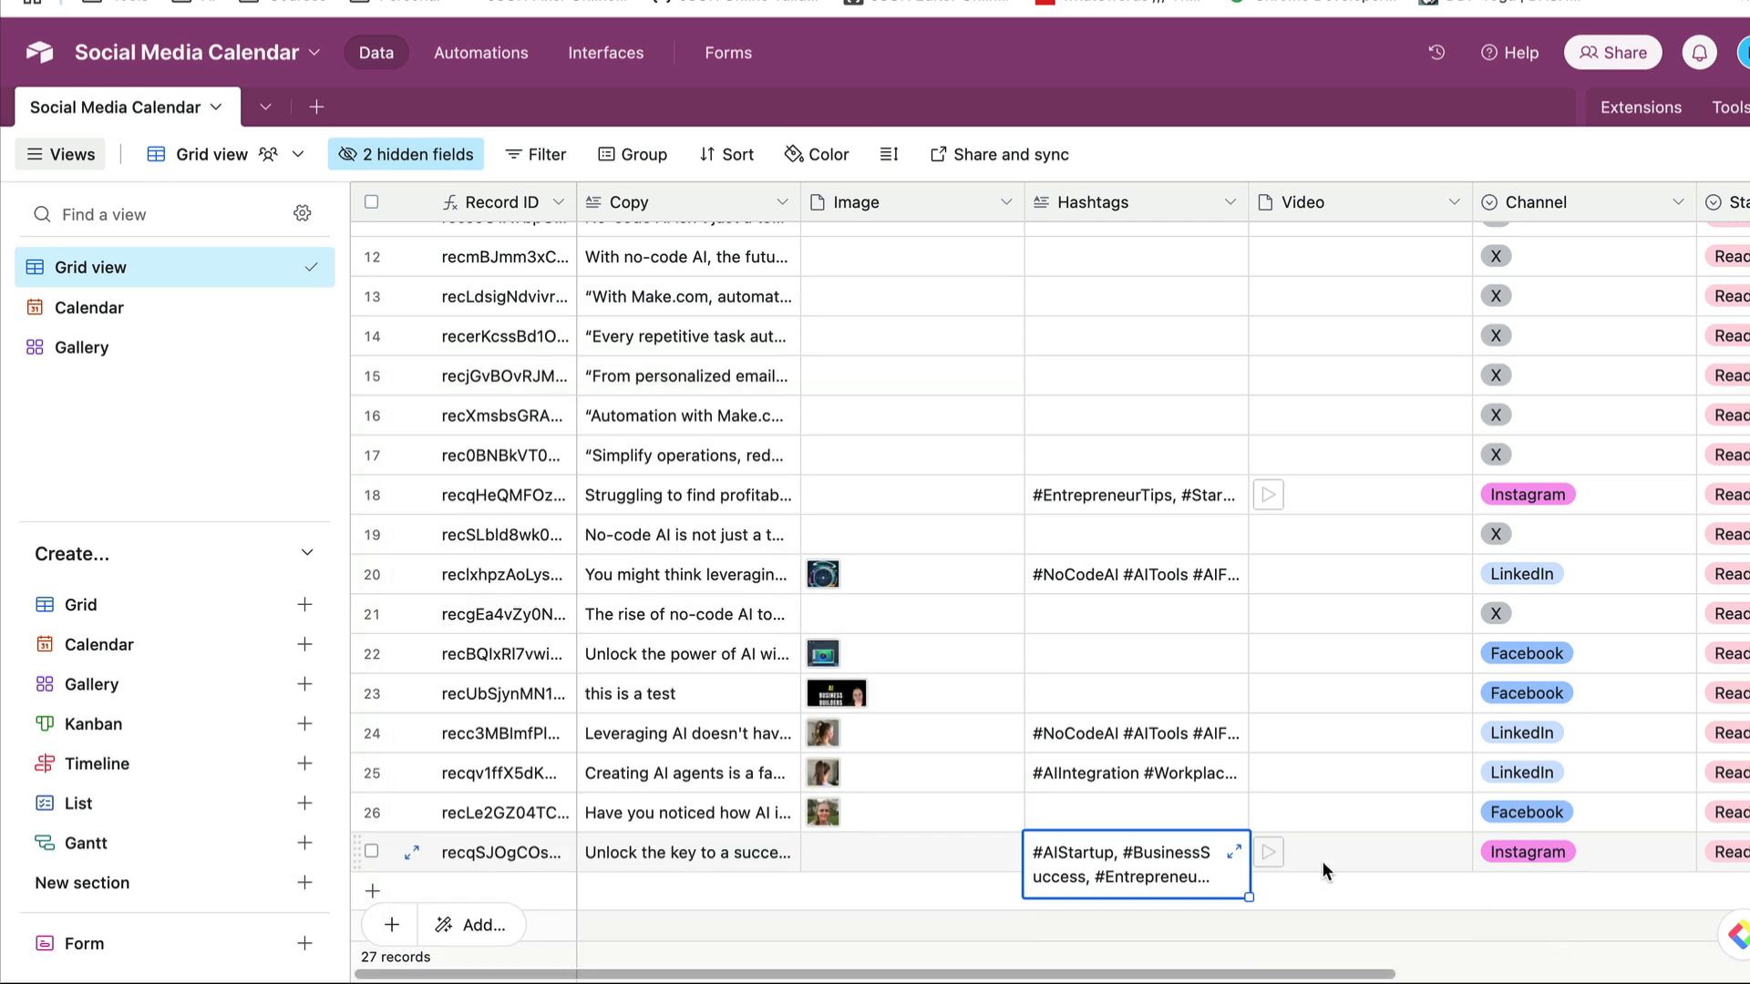
- Preview the last Instagram record's Video attachment, close it, and review the record's Channel, Status and Date fields
{"action": "left_click", "coordinate": [1298, 863]}
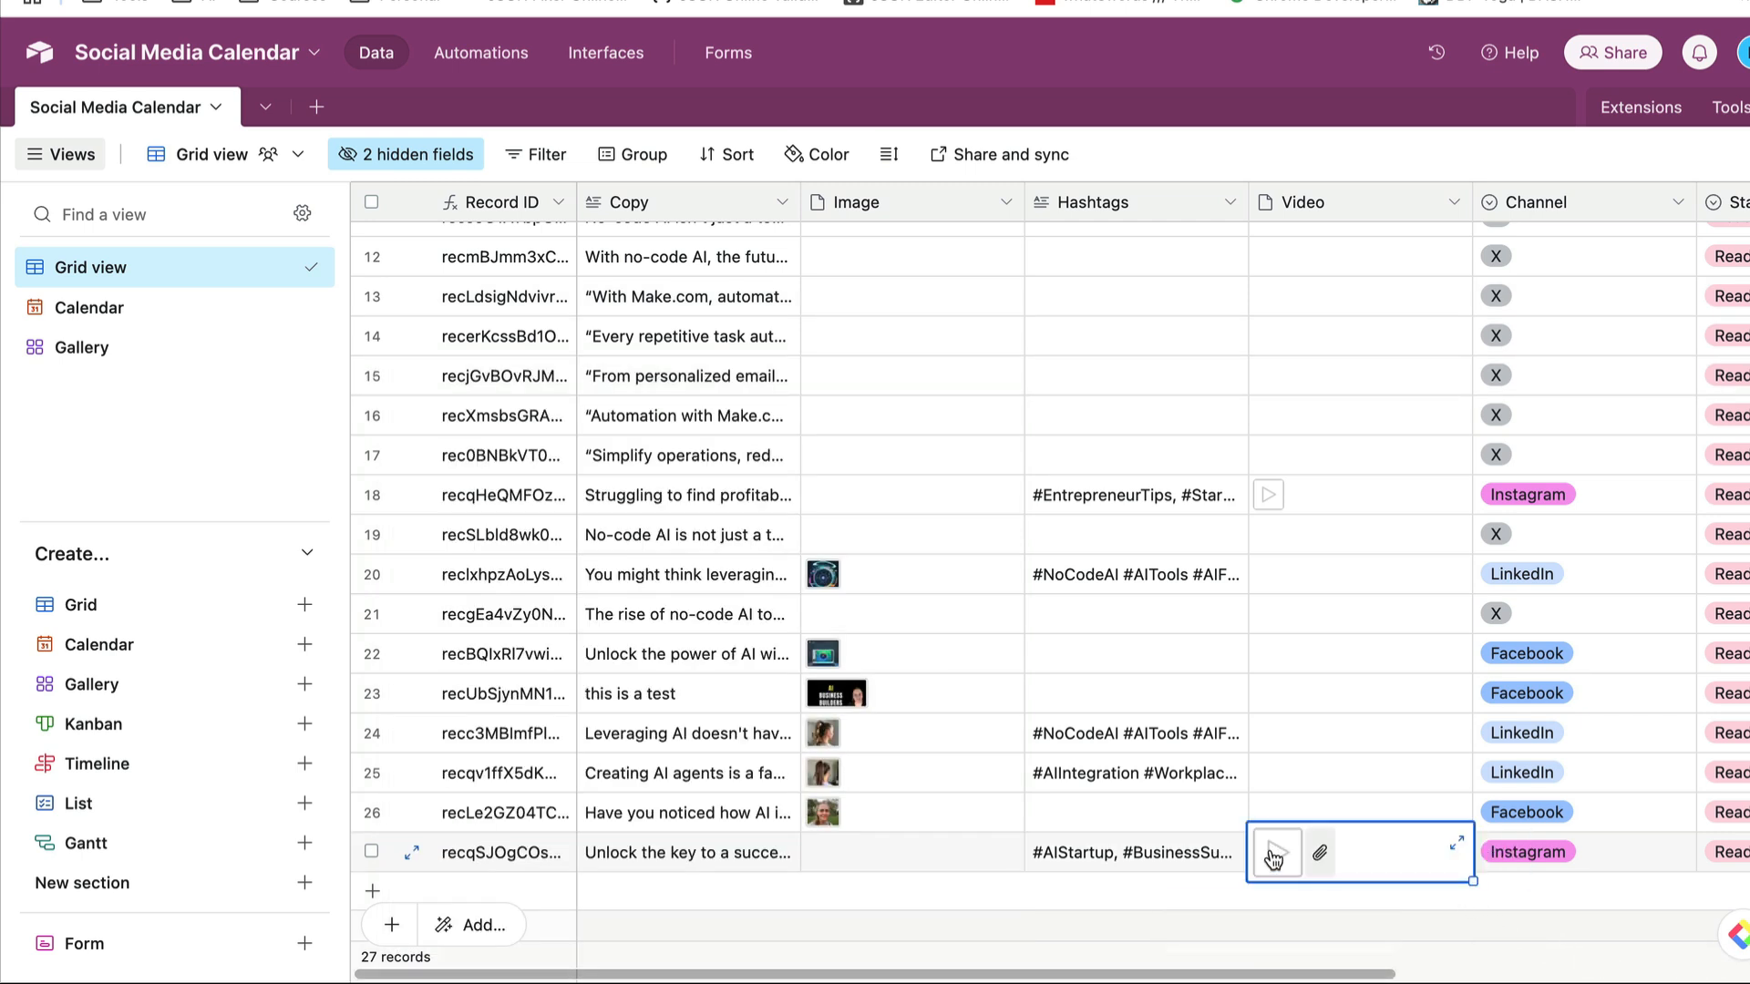
{"action": "left_click", "coordinate": [1274, 857]}
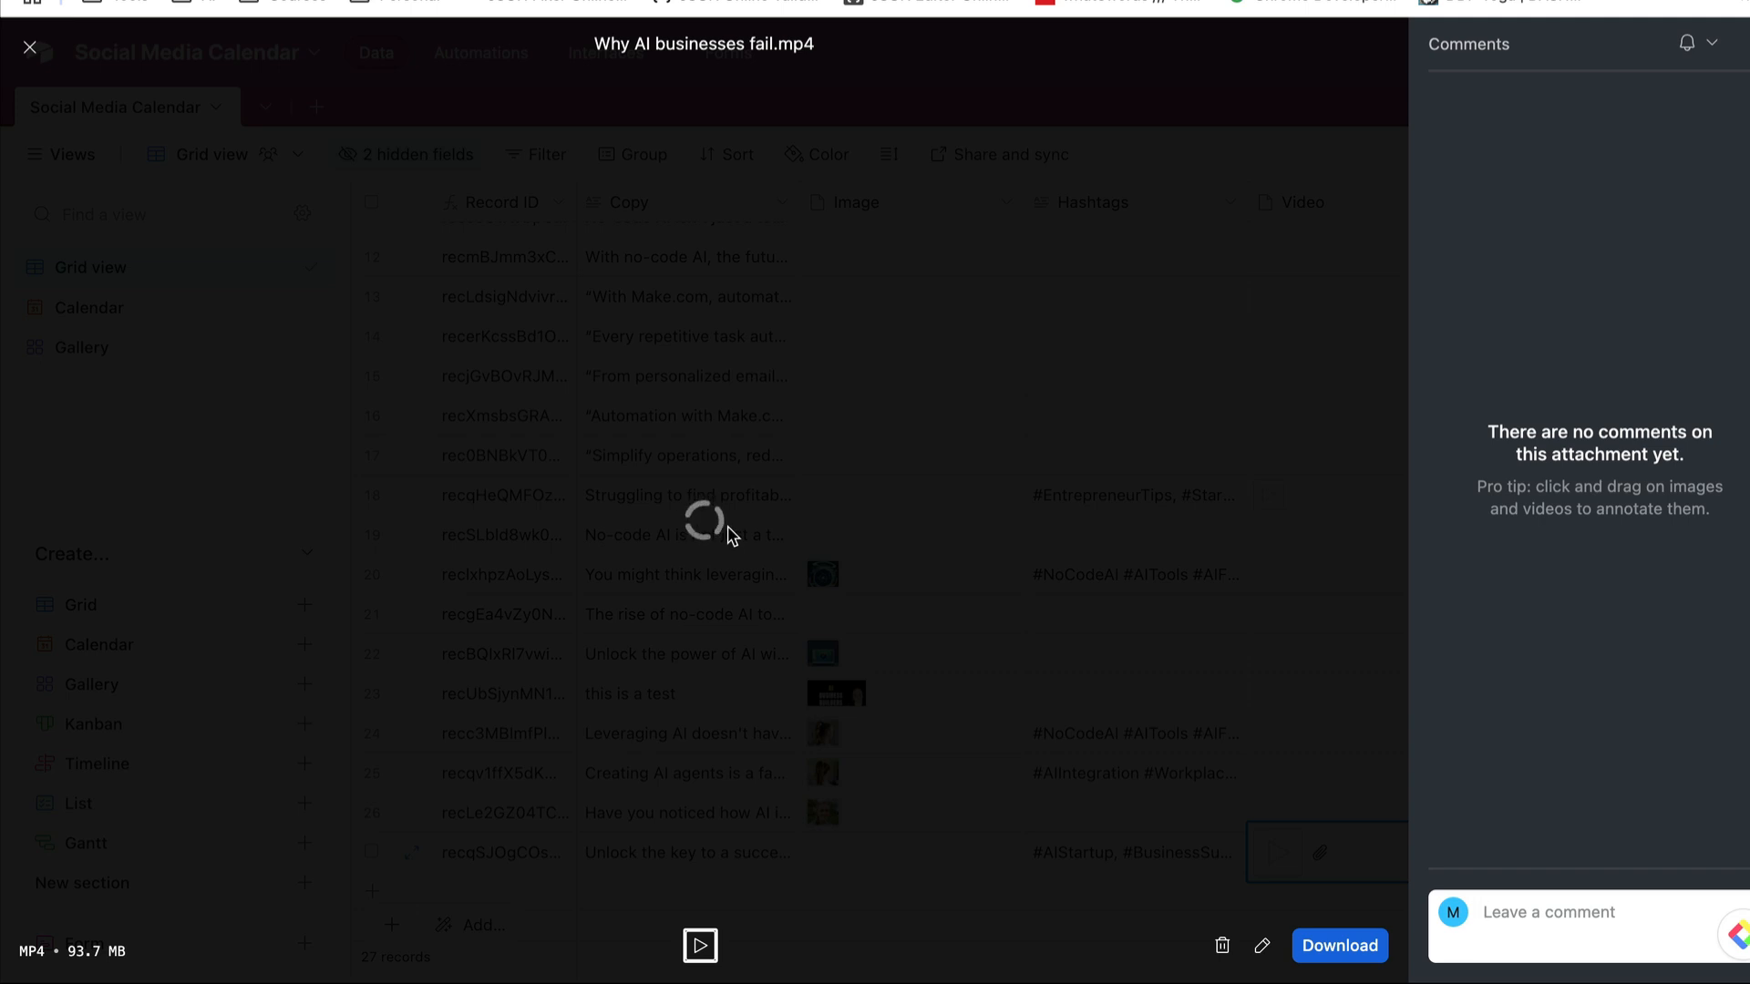
{"action": "left_click", "coordinate": [33, 49]}
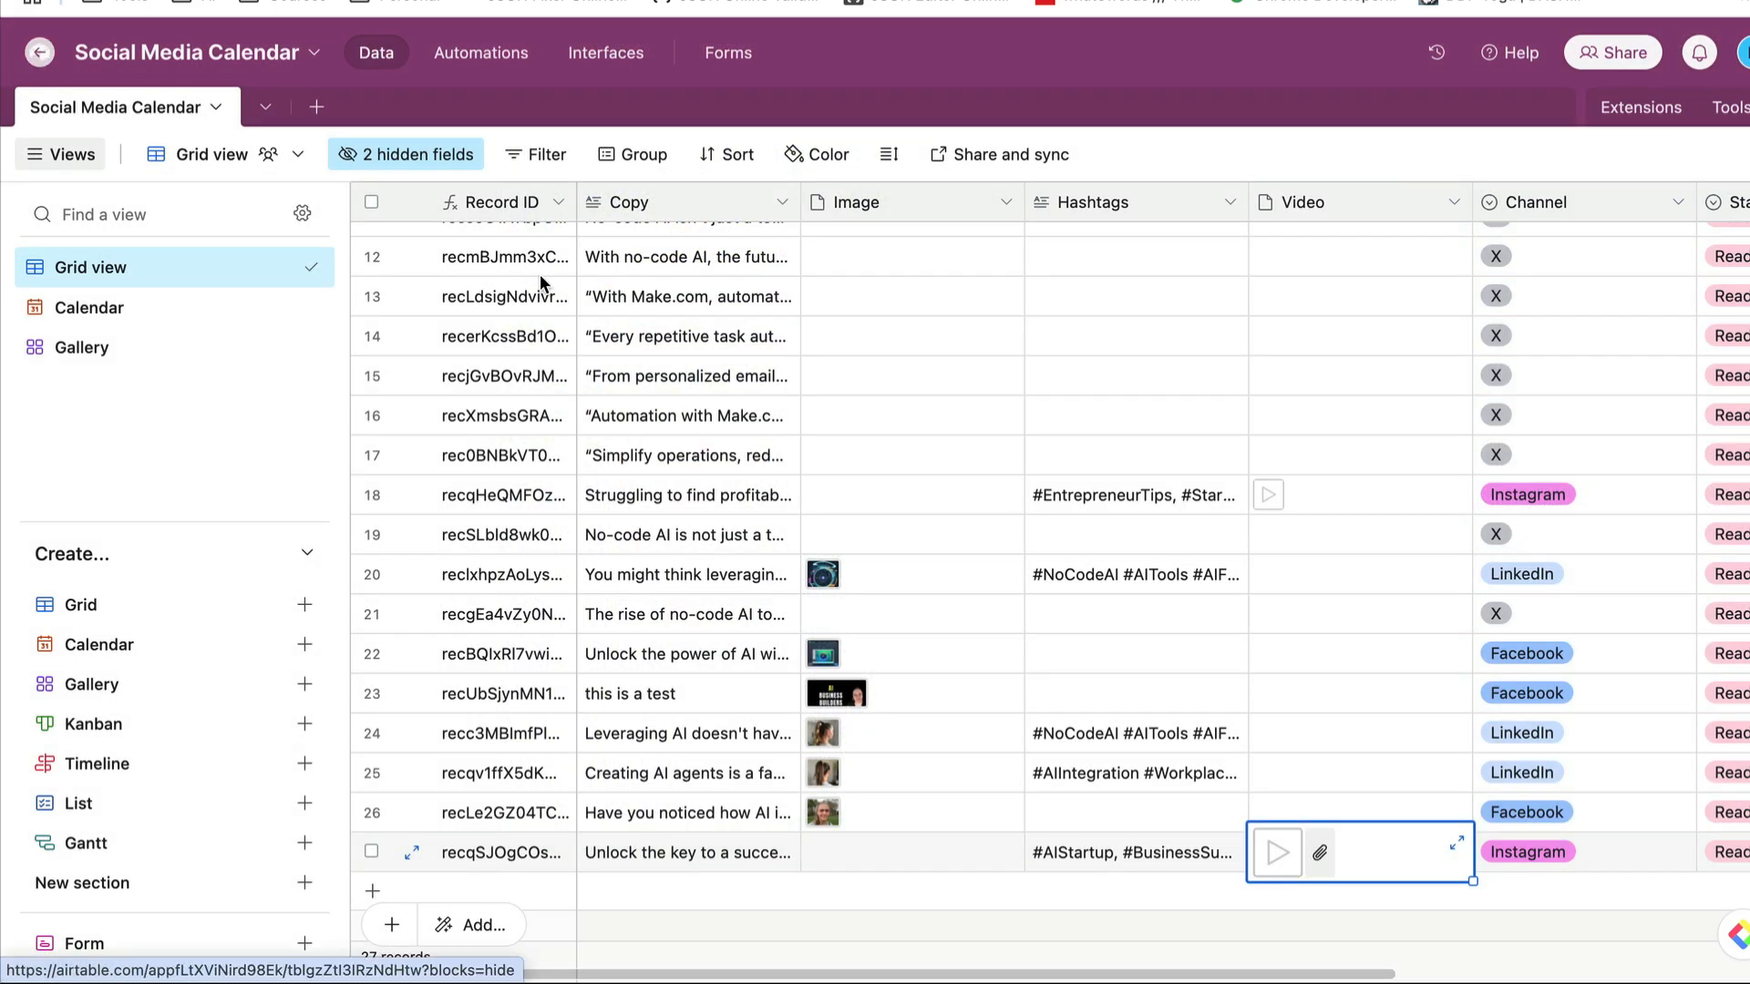
{"action": "scroll", "coordinate": [1359, 866], "scroll_direction": "right", "scroll_amount": 5}
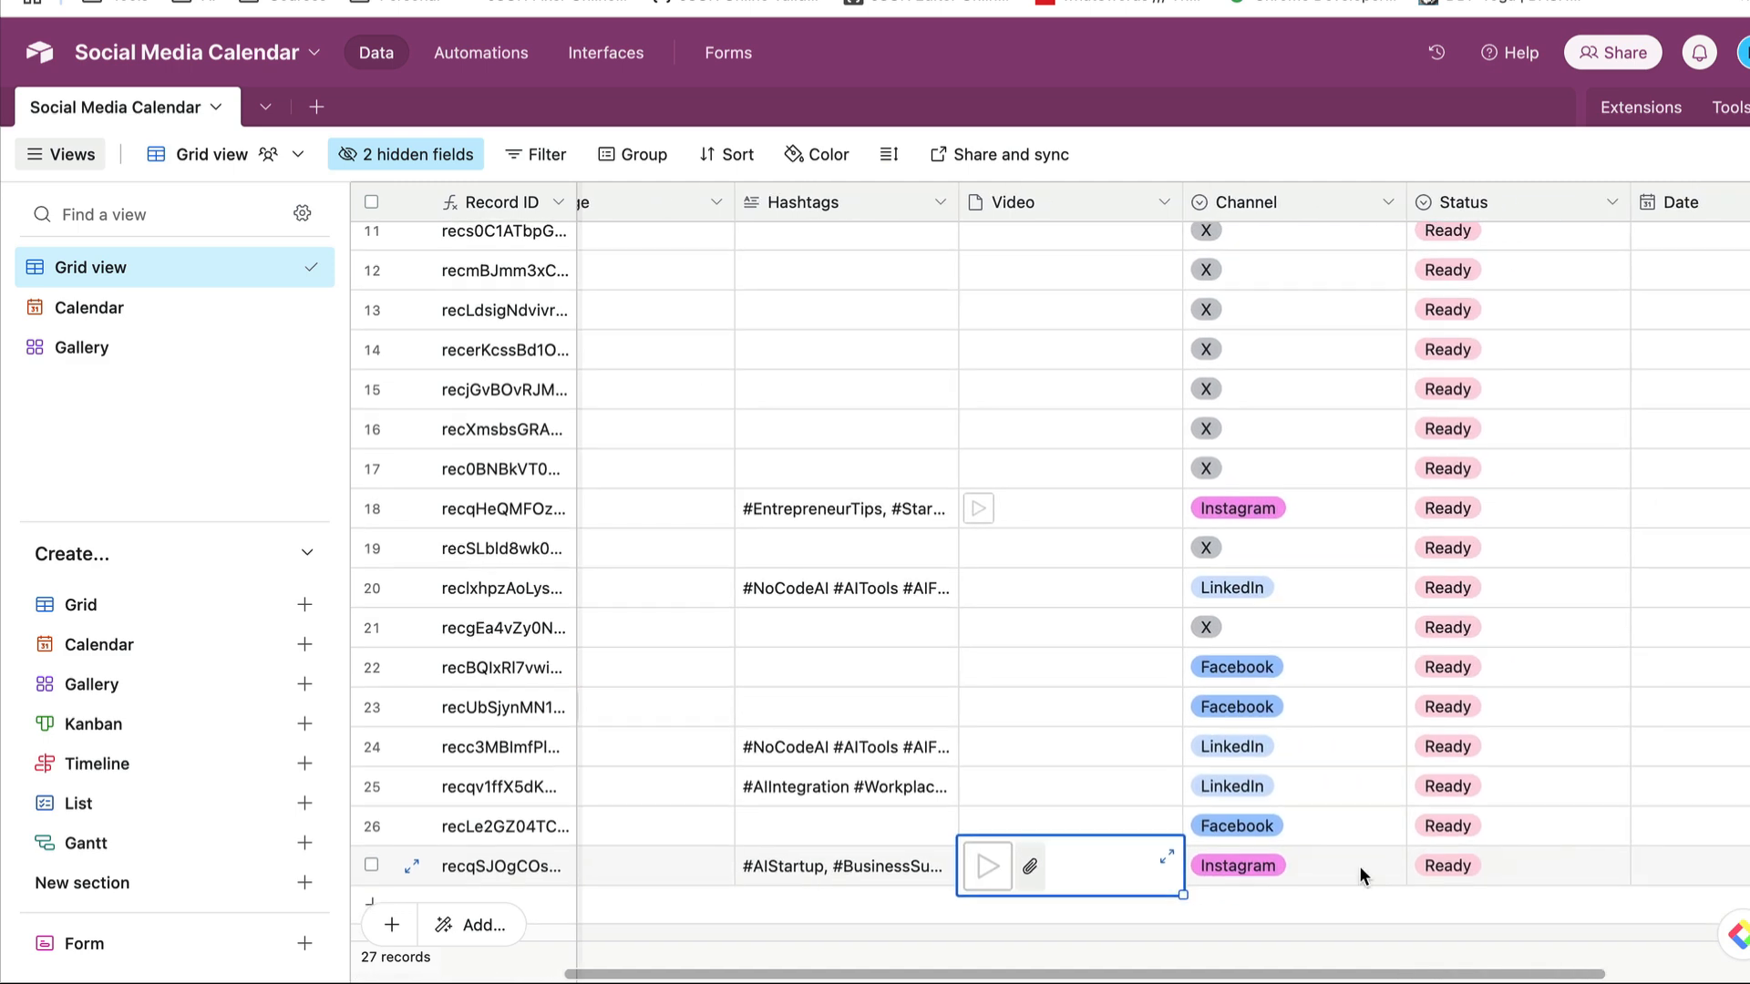